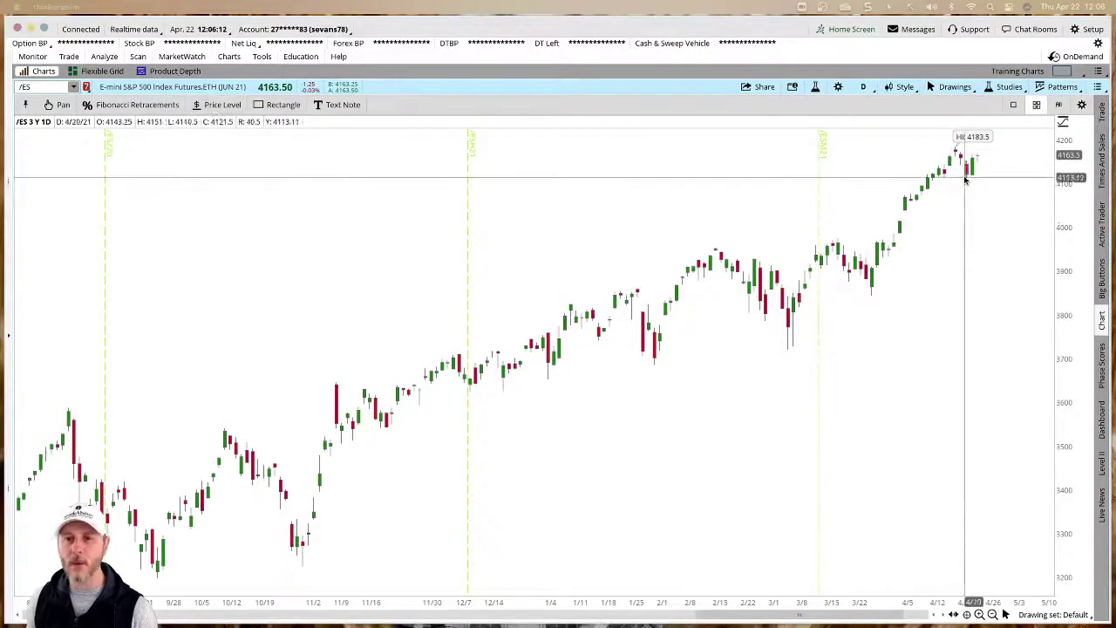
Step: Annotate the /ES daily chart with a box at about 4110–4140, a rising trend arrow and a sideways zigzag, and clear the marks
{"action": "left_click_drag", "start_coordinate": [935, 166], "coordinate": [988, 179]}
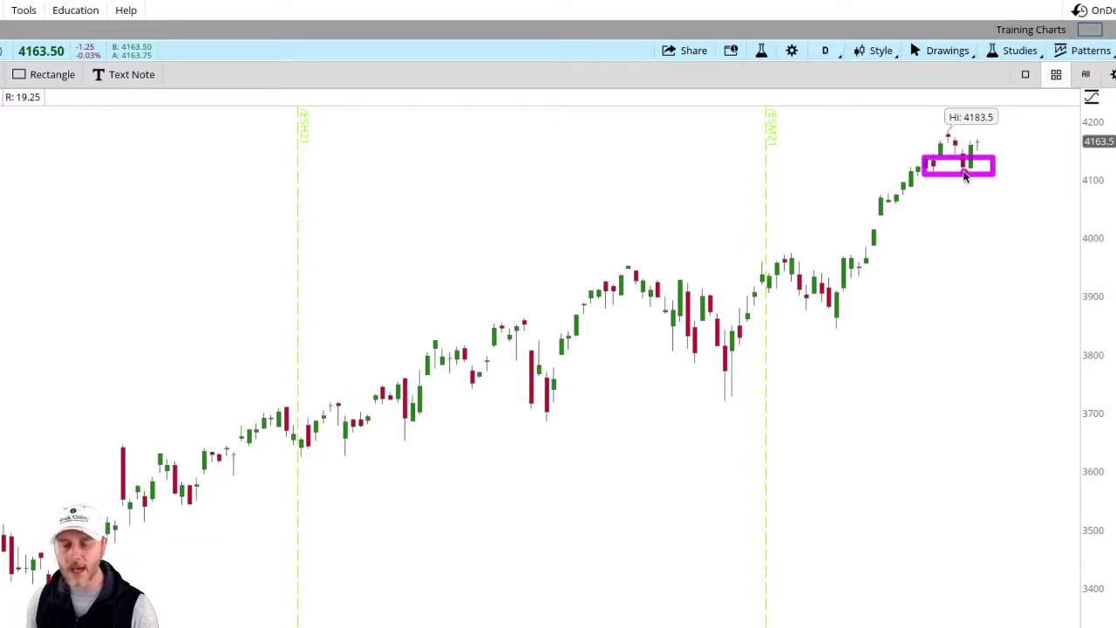
{"action": "left_click_drag", "start_coordinate": [834, 327], "coordinate": [972, 201]}
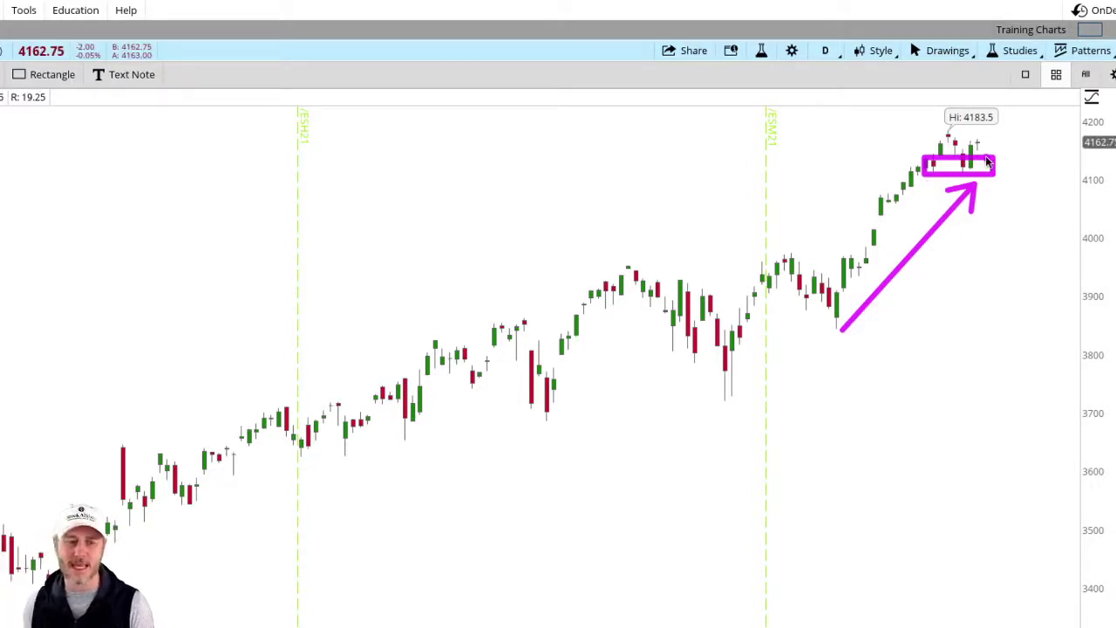
{"action": "mouse_move", "coordinate": [987, 141]}
{"action": "left_mouse_down"}
{"action": "mouse_move", "coordinate": [1034, 139]}
{"action": "mouse_move", "coordinate": [1040, 154]}
{"action": "left_mouse_up"}
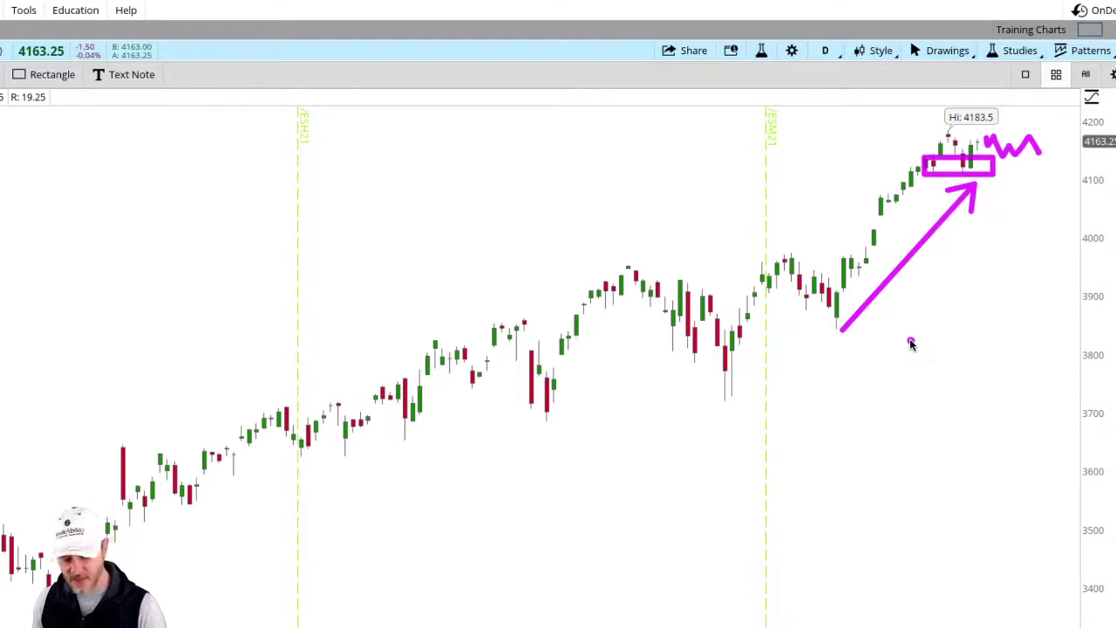
{"action": "key", "text": "Escape"}
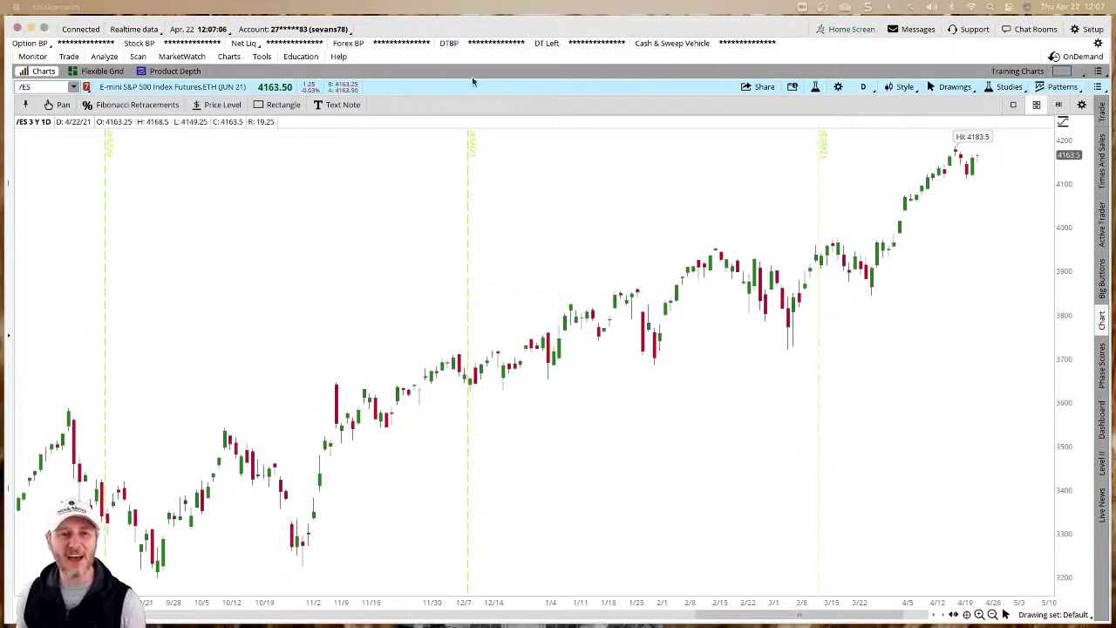
{"action": "left_click", "coordinate": [49, 89]}
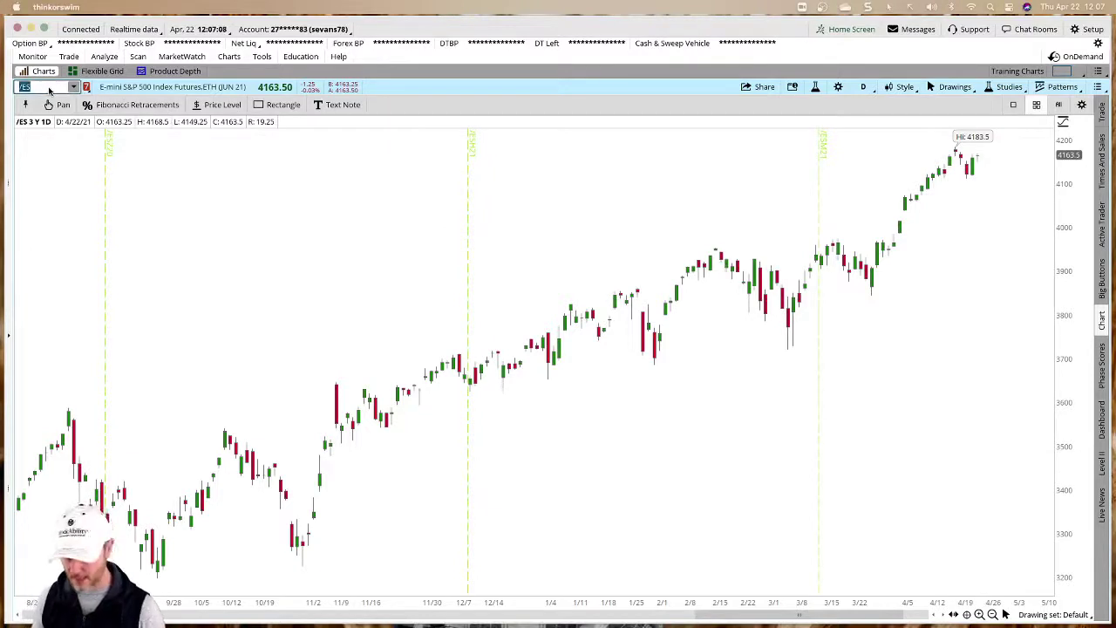
{"action": "type", "text": "/NQQ"}
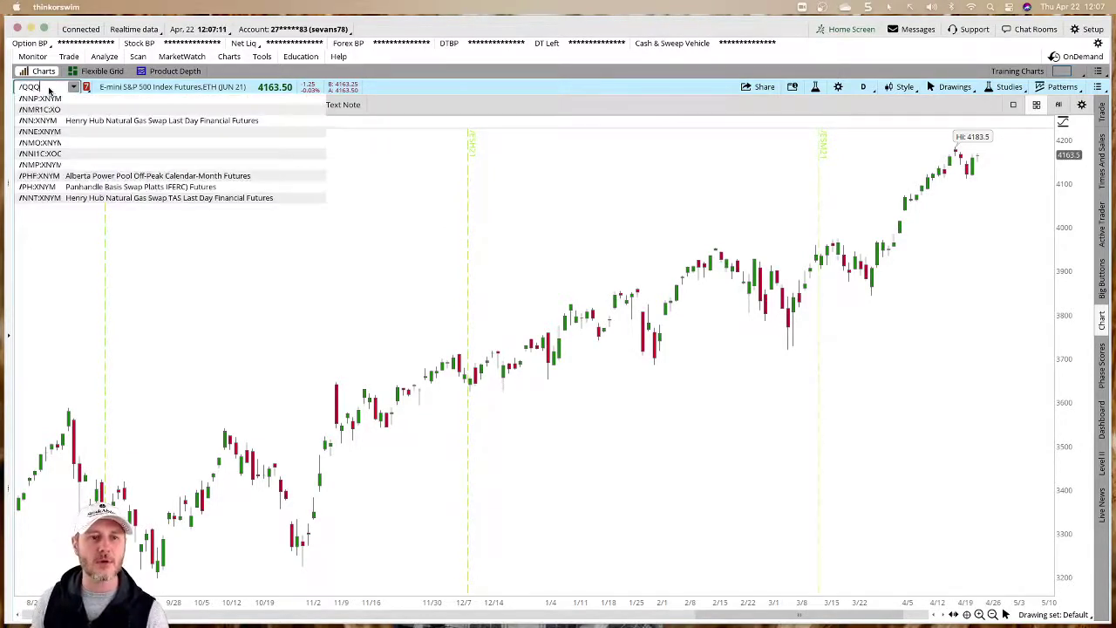
{"action": "key", "text": "Return"}
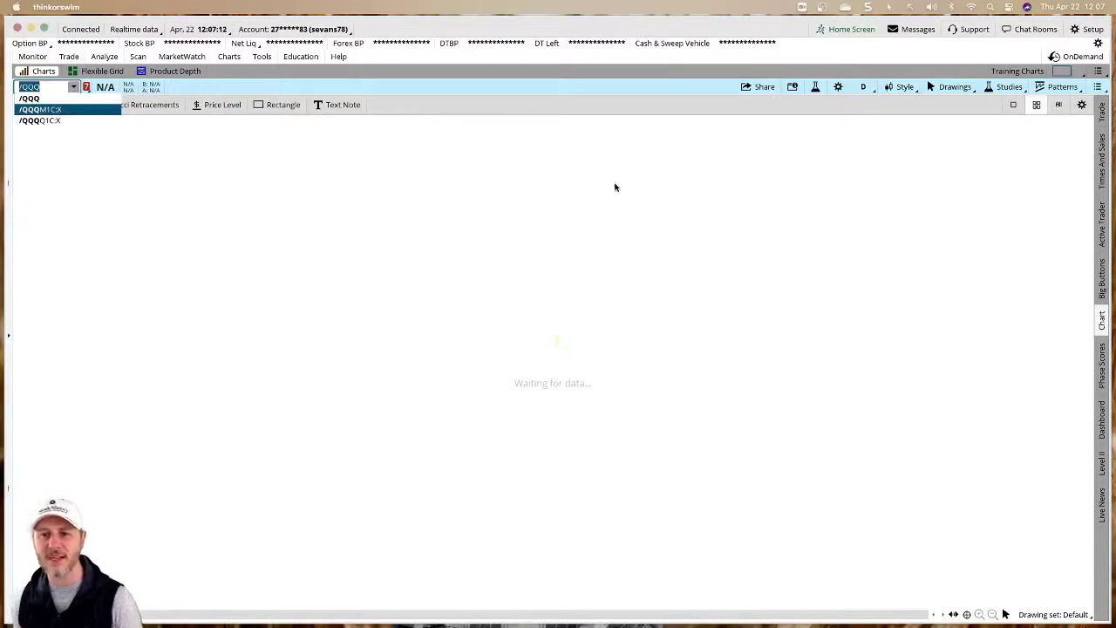
Step: Load the daily chart for QQQ and narrow it to the period from mid-December onward
{"action": "left_click", "coordinate": [128, 163]}
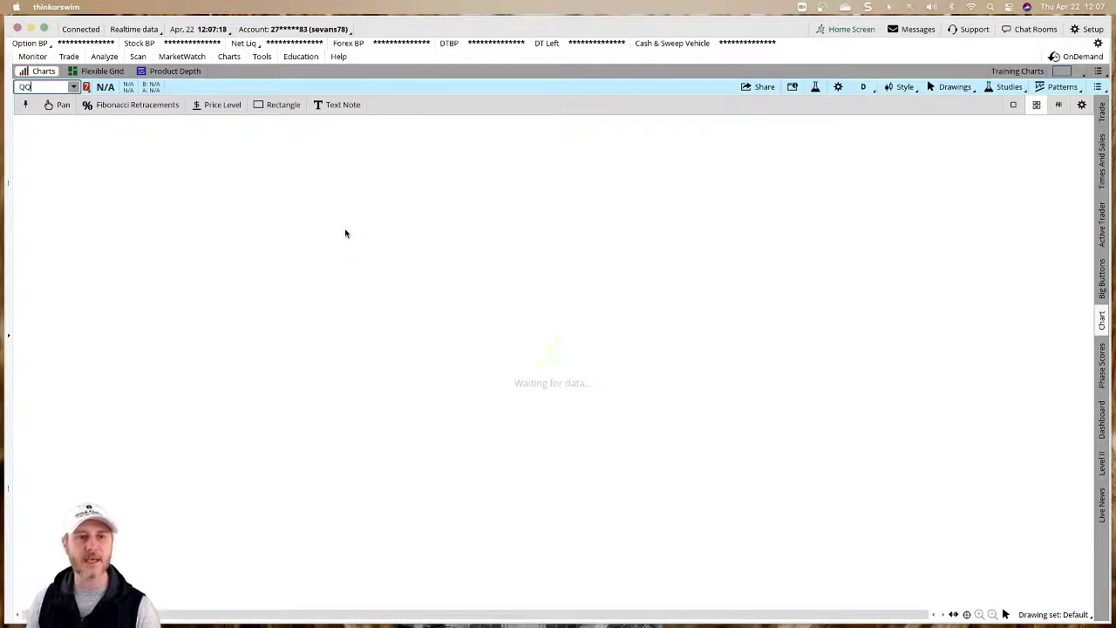
{"action": "type", "text": "Q"}
{"action": "key", "text": "Return"}
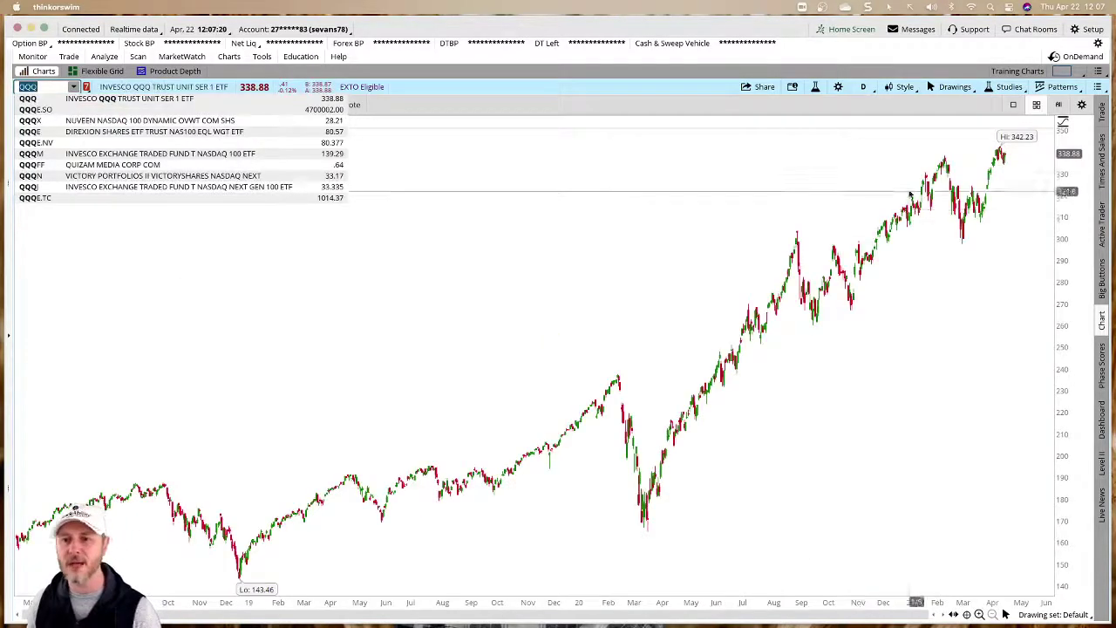
{"action": "left_click", "coordinate": [906, 192]}
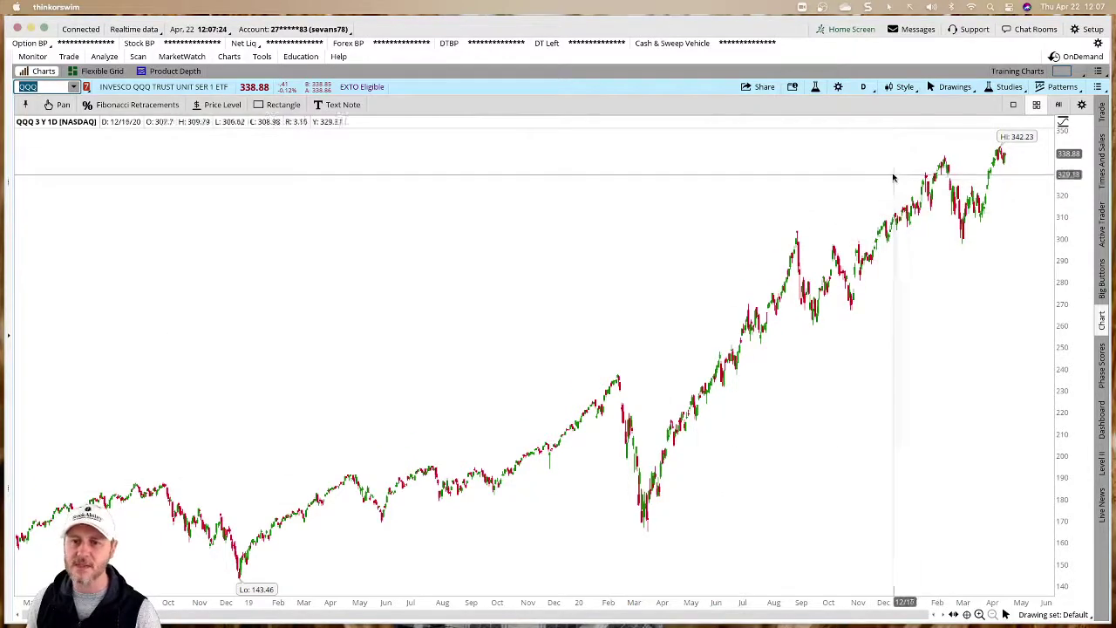
{"action": "left_click_drag", "start_coordinate": [878, 169], "coordinate": [1023, 172]}
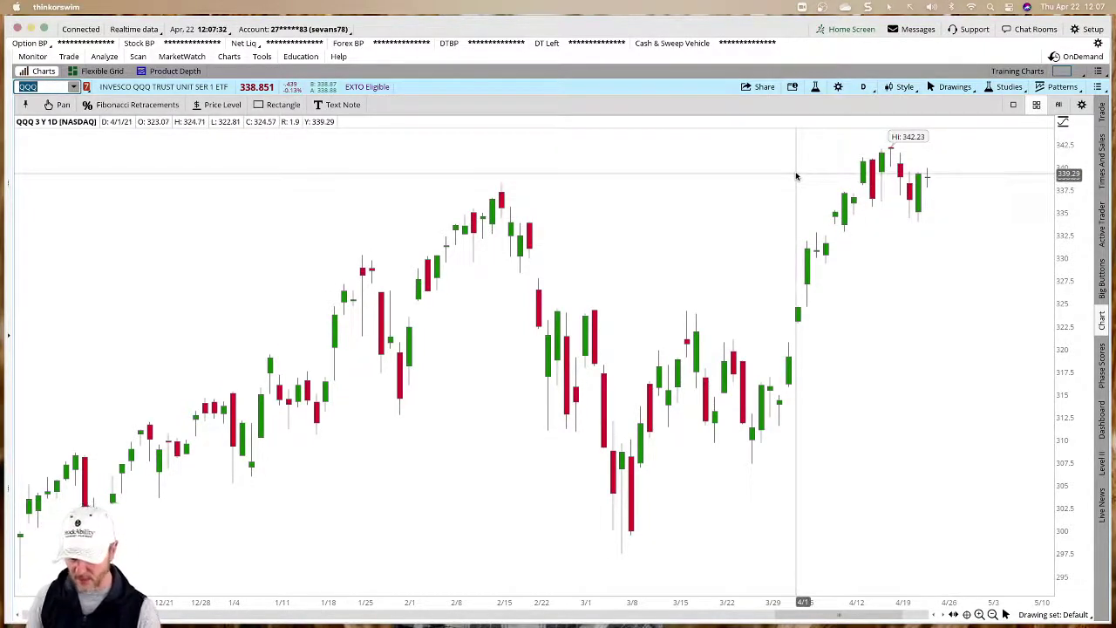
Step: Load the /NQ E-mini Nasdaq 100 futures chart and narrow it to the price action since early February
{"action": "type", "text": "/NQ"}
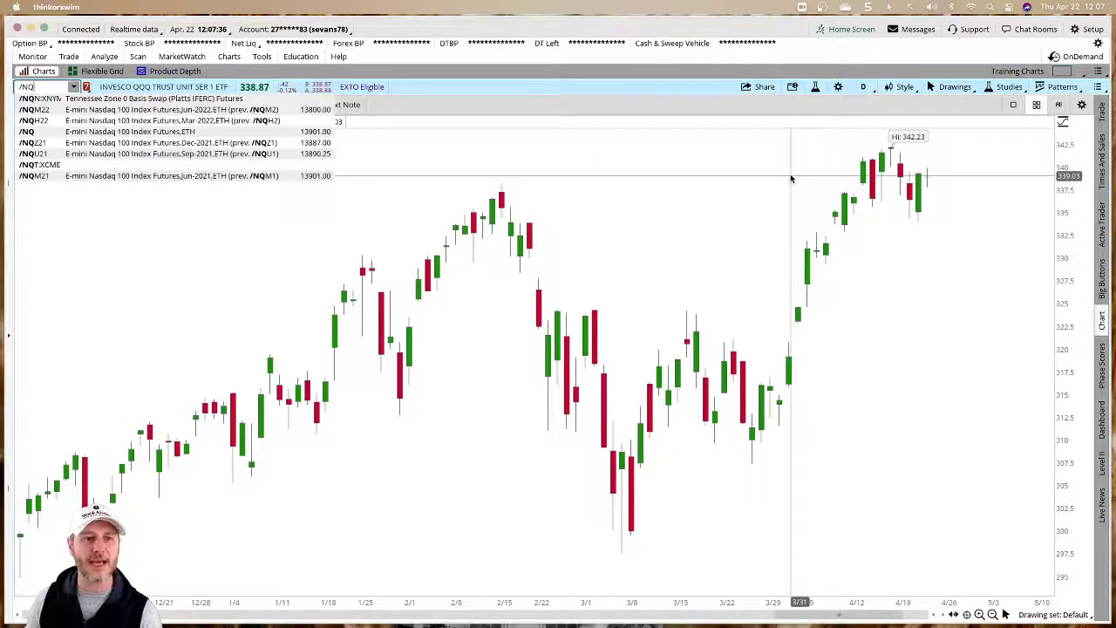
{"action": "key", "text": "Return"}
{"action": "left_click_drag", "start_coordinate": [926, 168], "coordinate": [1027, 168]}
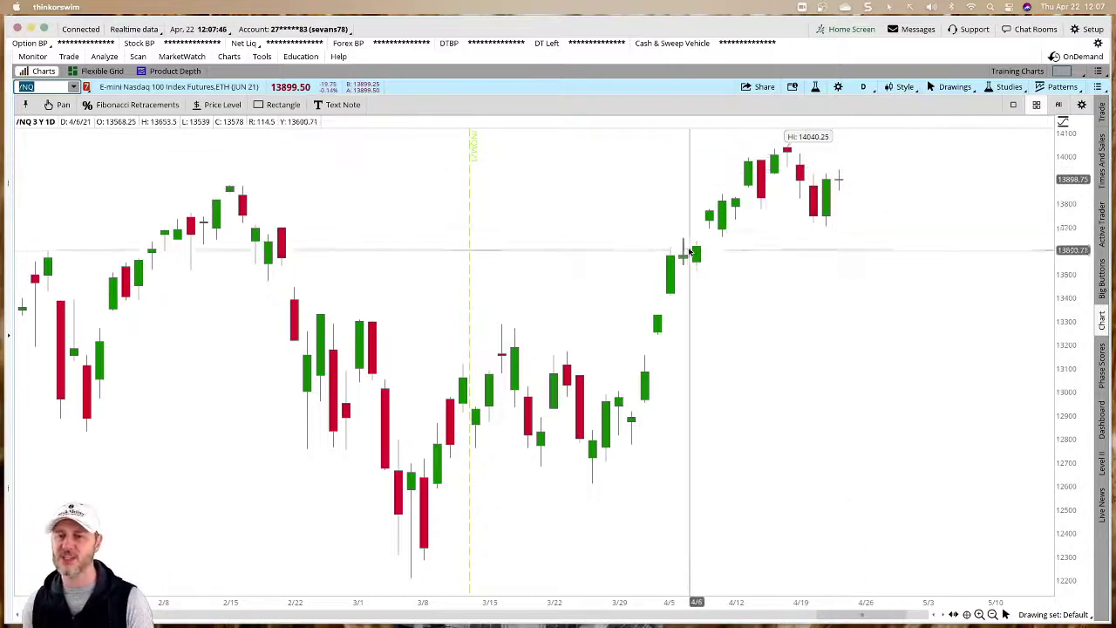
Step: Box the /NQ support zone at about 13660–13785 and the latest candles, and sketch a path dipping into support before rising
{"action": "left_click_drag", "start_coordinate": [703, 217], "coordinate": [861, 235]}
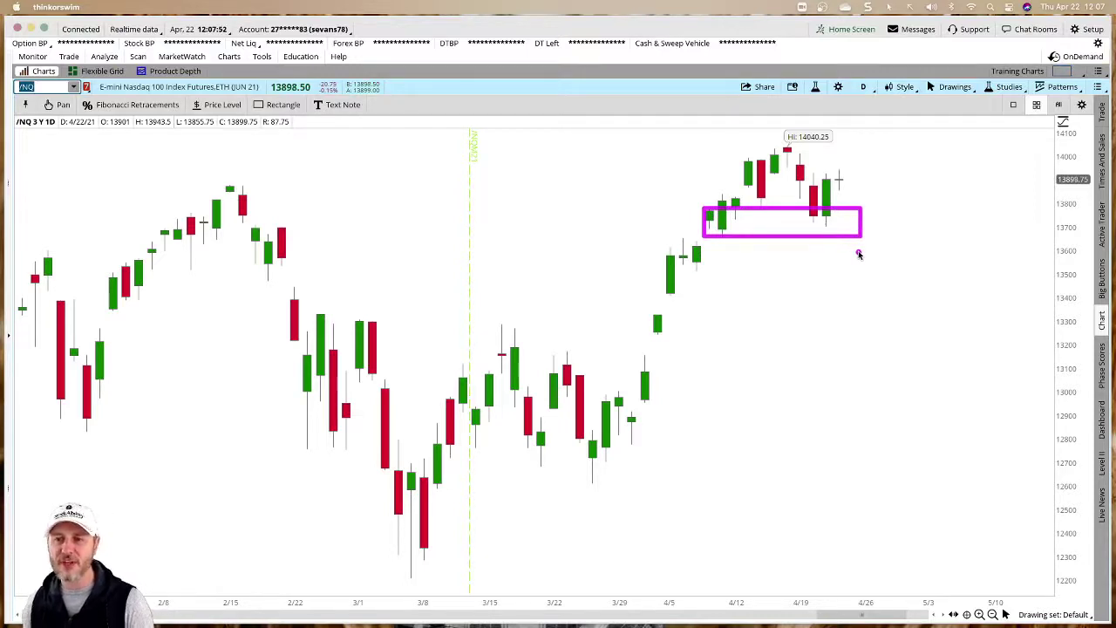
{"action": "left_click_drag", "start_coordinate": [820, 169], "coordinate": [863, 190]}
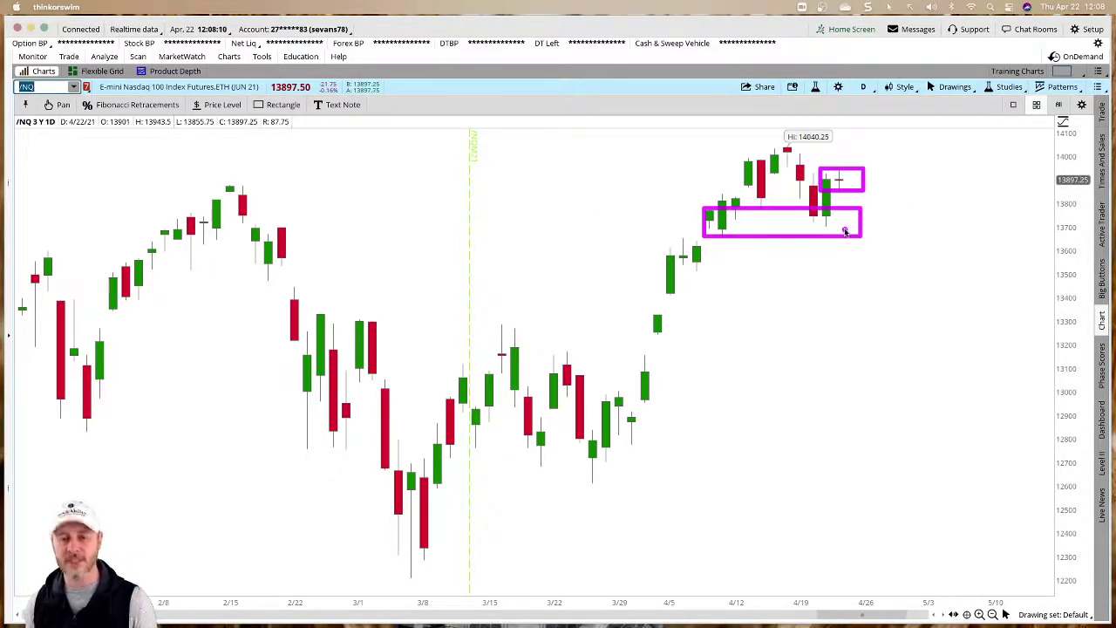
{"action": "mouse_move", "coordinate": [862, 194]}
{"action": "left_mouse_down"}
{"action": "mouse_move", "coordinate": [886, 211]}
{"action": "mouse_move", "coordinate": [965, 122]}
{"action": "mouse_move", "coordinate": [972, 136]}
{"action": "left_mouse_up"}
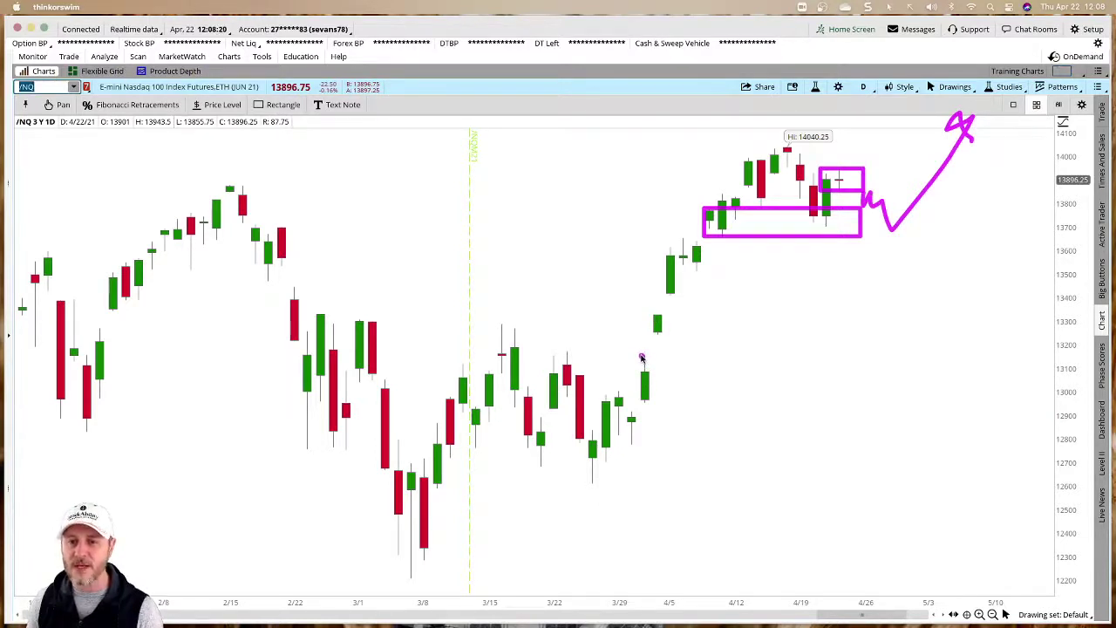
Step: Box the lower /NQ zone at about 12945–13200 and the two early-April price gaps above it, and clear all annotations
{"action": "mouse_move", "coordinate": [635, 345]}
{"action": "left_mouse_down"}
{"action": "mouse_move", "coordinate": [688, 385]}
{"action": "mouse_move", "coordinate": [1079, 404]}
{"action": "left_mouse_up"}
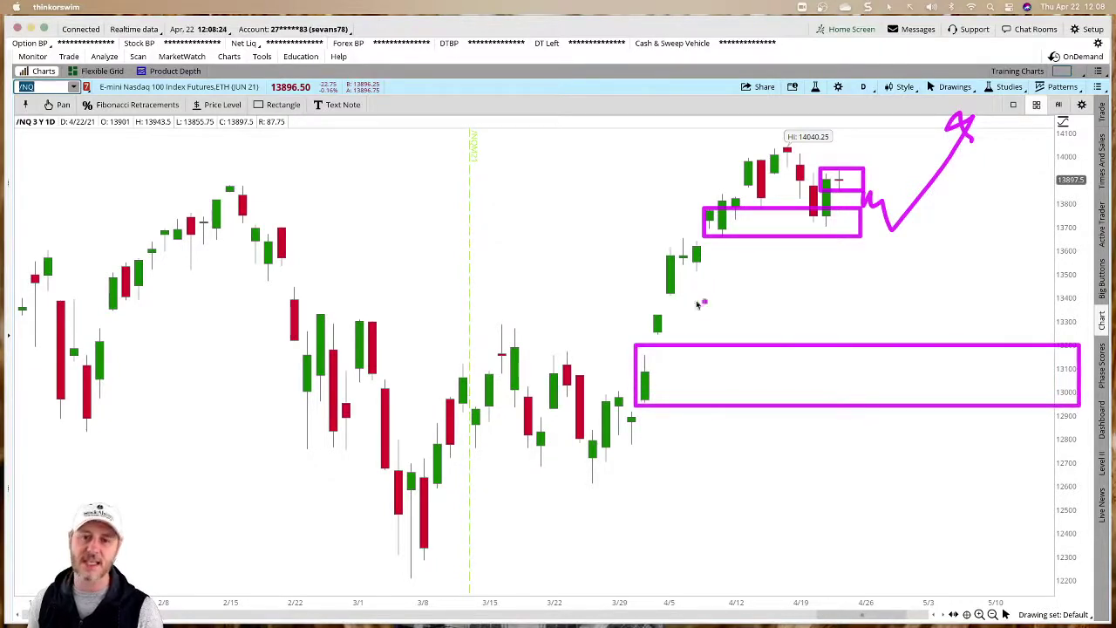
{"action": "left_click_drag", "start_coordinate": [649, 299], "coordinate": [691, 314]}
{"action": "left_click_drag", "start_coordinate": [639, 337], "coordinate": [679, 360]}
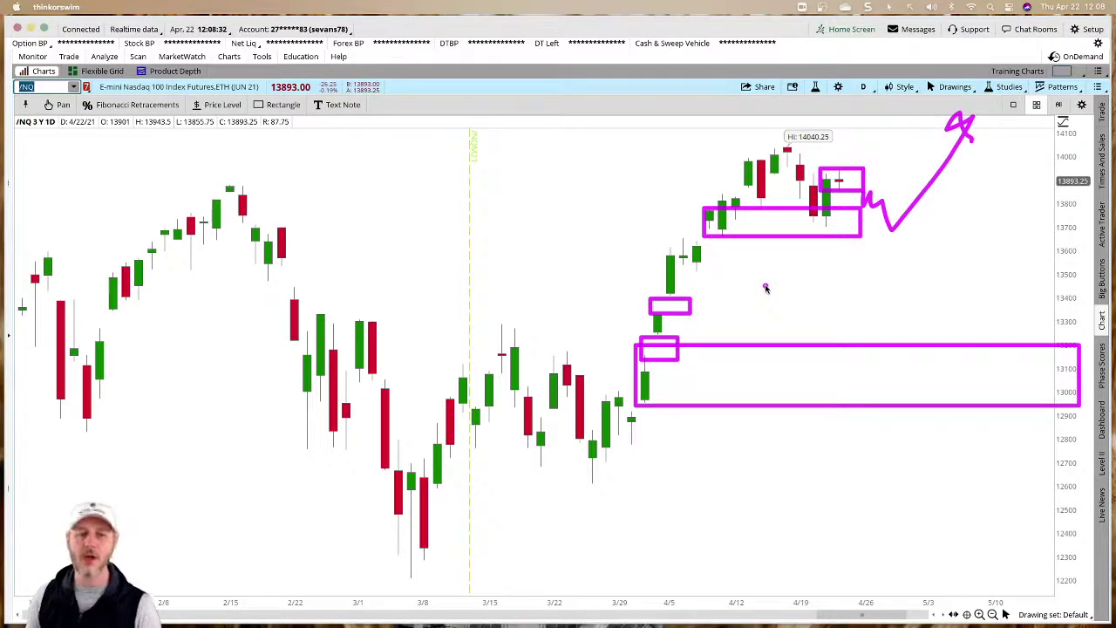
{"action": "key", "text": "Delete"}
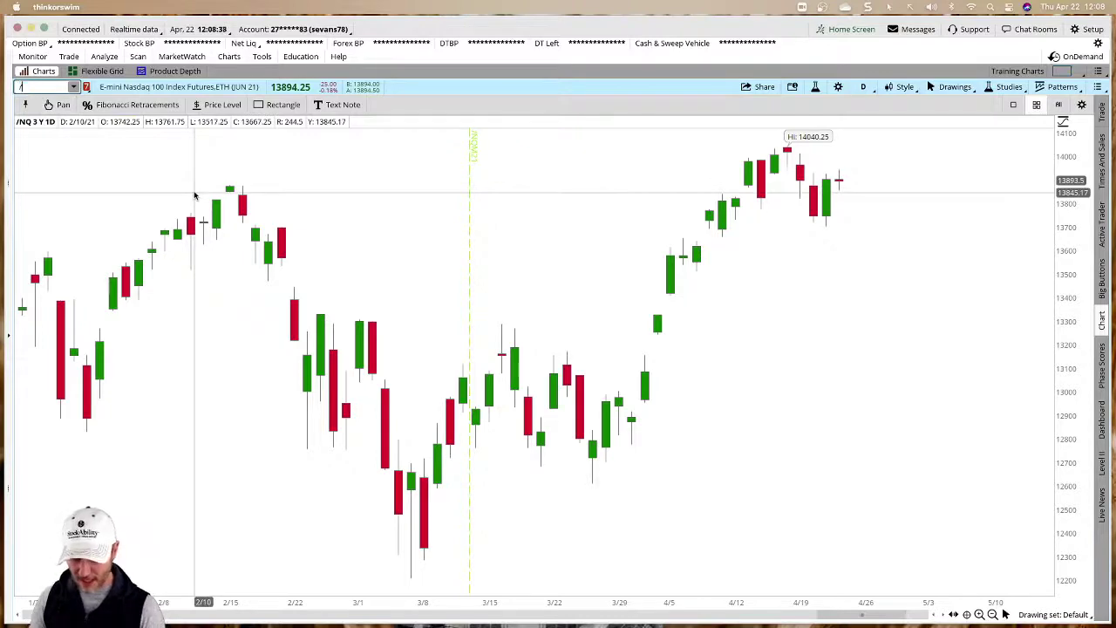
Step: Load the /YM Mini Dow Jones futures chart, narrowed to recent months, and box the support zone at about 33435–33640
{"action": "type", "text": "YM"}
{"action": "key", "text": "Return"}
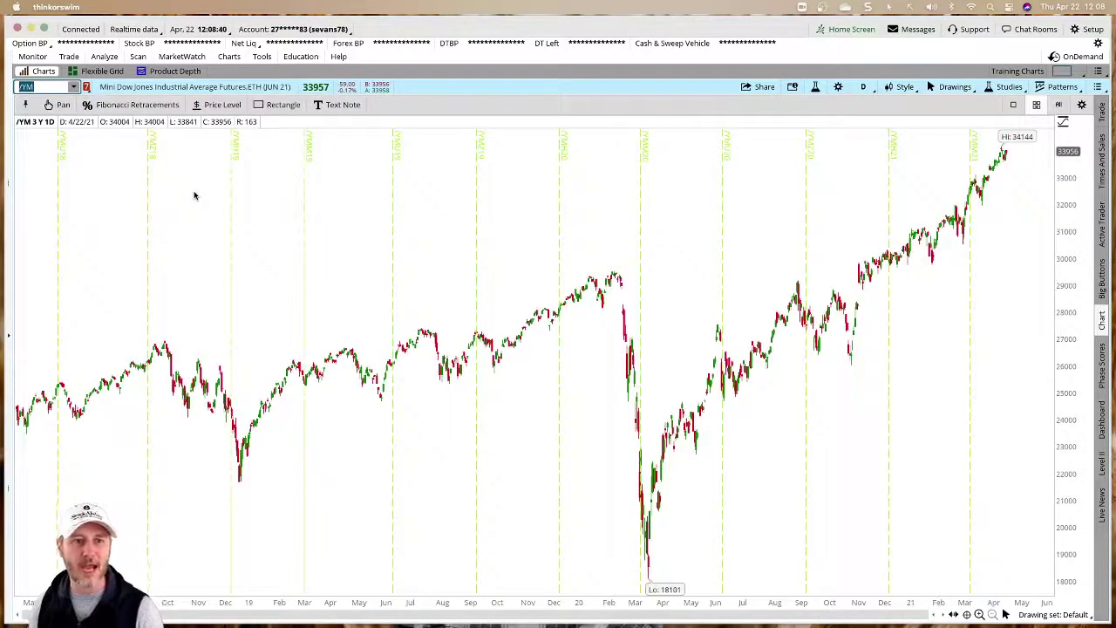
{"action": "left_click_drag", "start_coordinate": [864, 168], "coordinate": [1029, 169]}
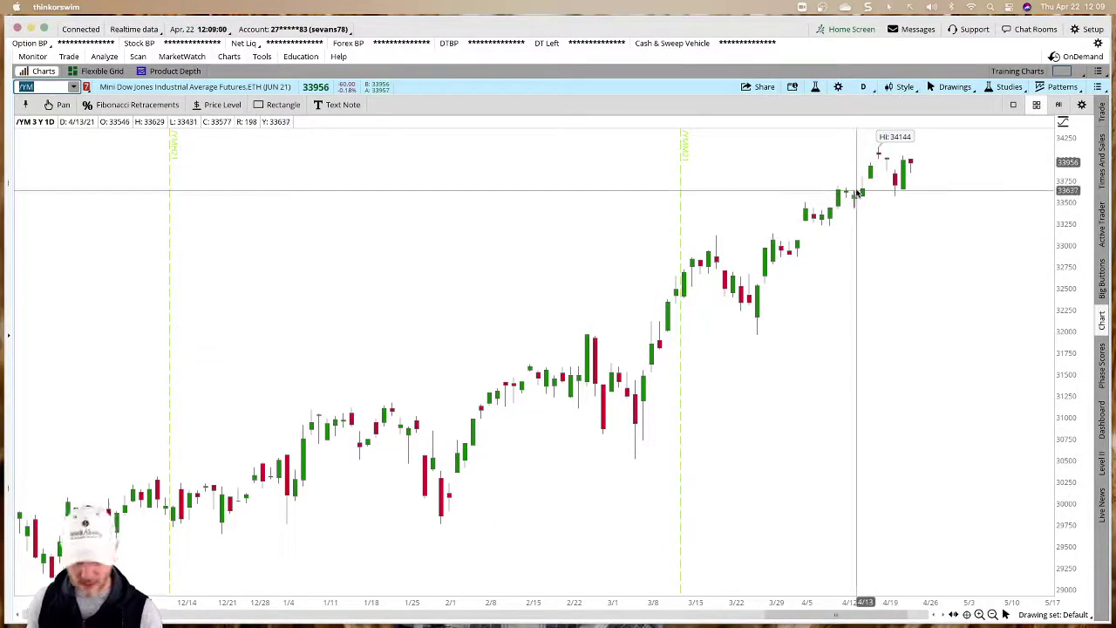
{"action": "left_click_drag", "start_coordinate": [857, 190], "coordinate": [929, 210]}
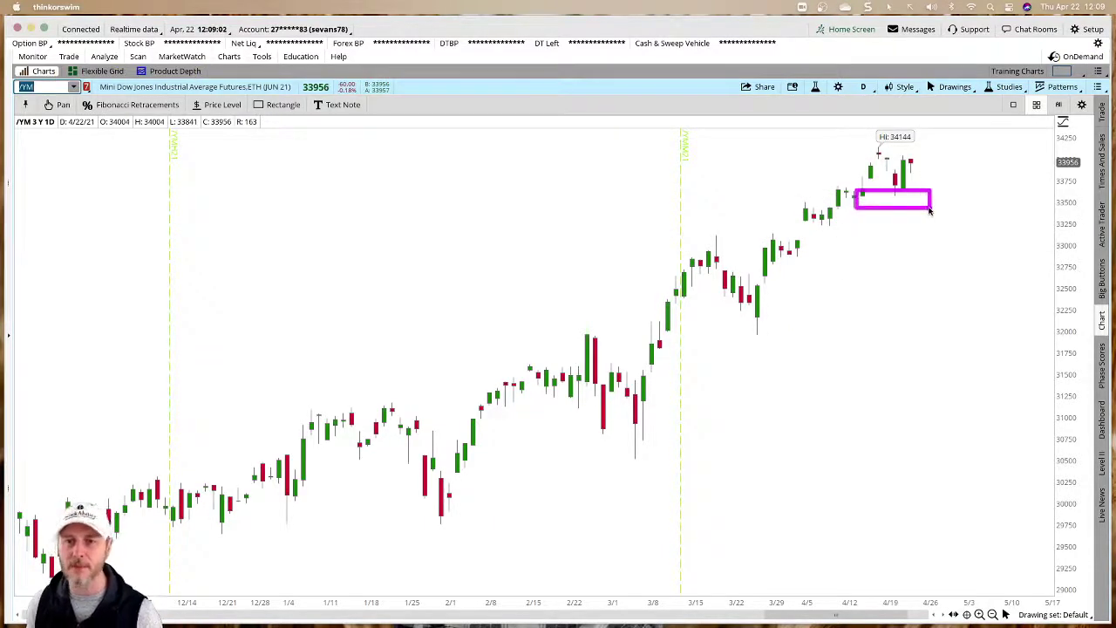
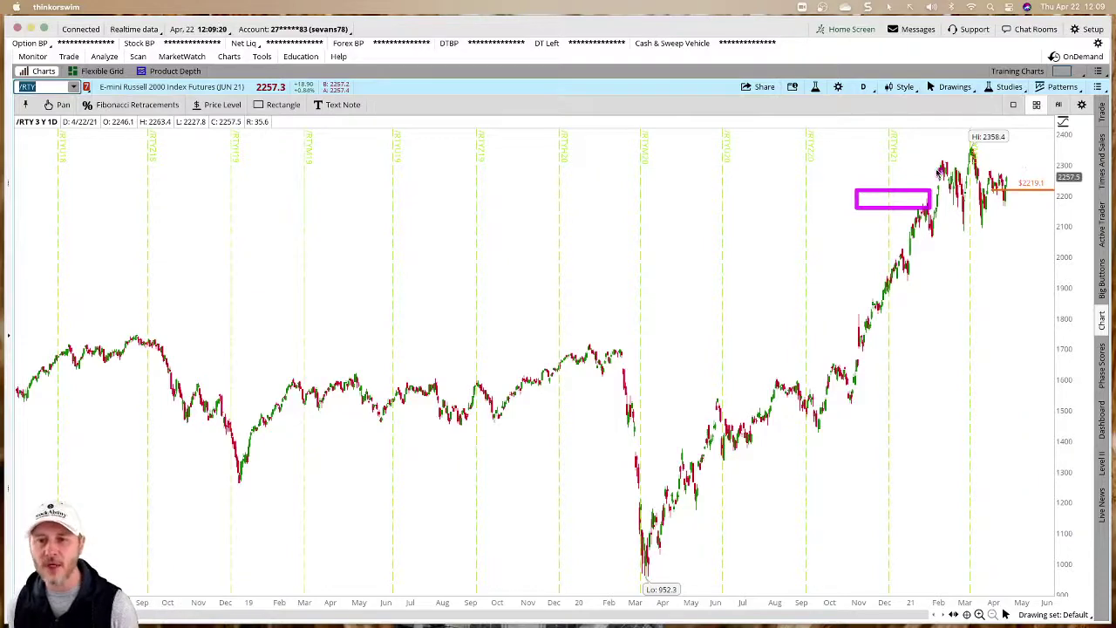
Step: Bring up the /RTY E-mini Russell 2000 futures chart without the leftover box, narrowed to the months since mid-November
{"action": "key", "text": "Delete"}
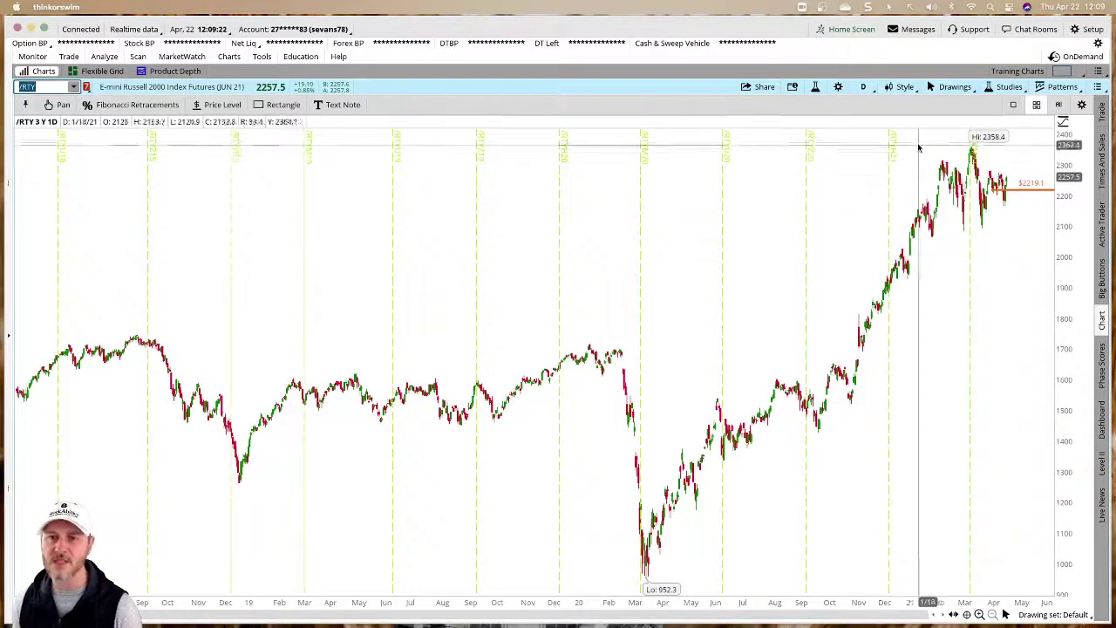
{"action": "left_click_drag", "start_coordinate": [839, 155], "coordinate": [1023, 174]}
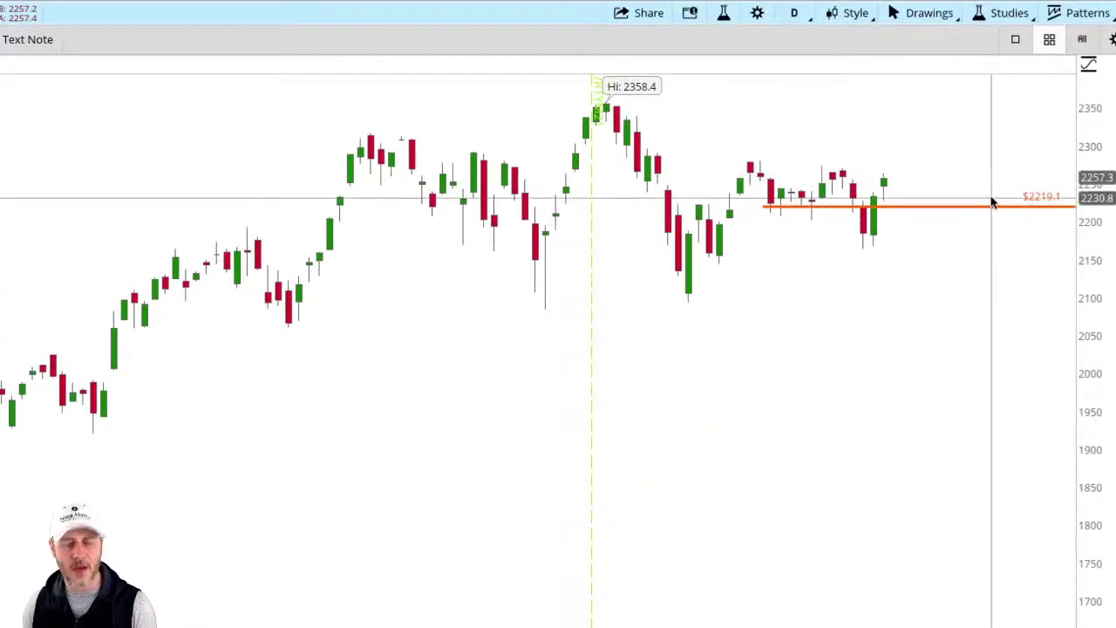
Step: Mark the 2219.1 and about 2290 levels on the /RTY chart, and box the zones at about 2255–2295 and 2150–2190
{"action": "left_click_drag", "start_coordinate": [1010, 173], "coordinate": [1081, 222]}
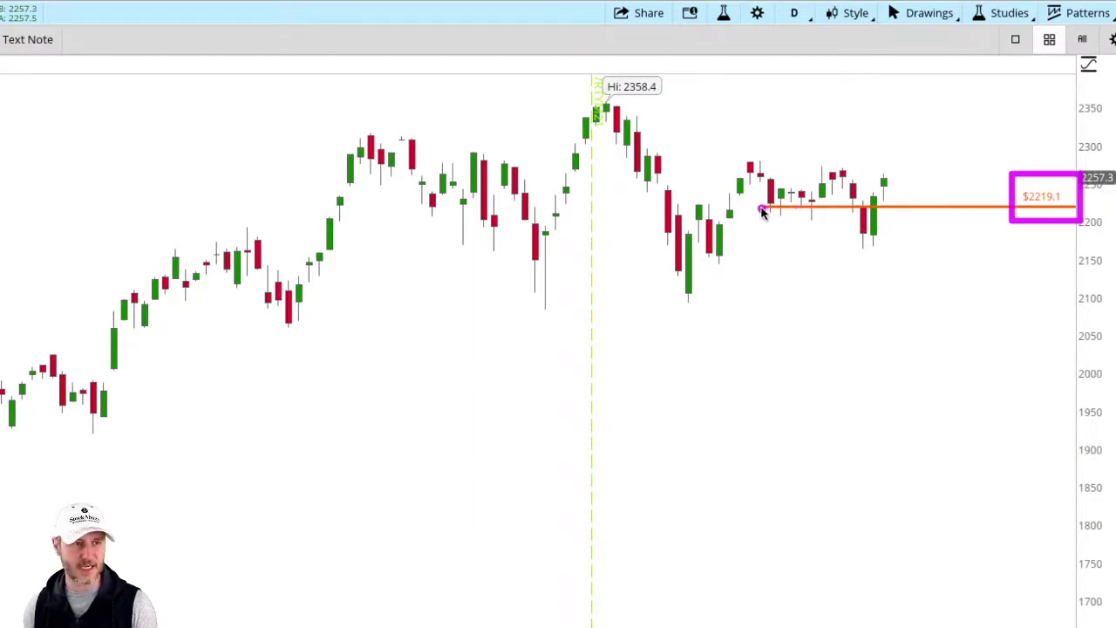
{"action": "left_click_drag", "start_coordinate": [760, 209], "coordinate": [1009, 210]}
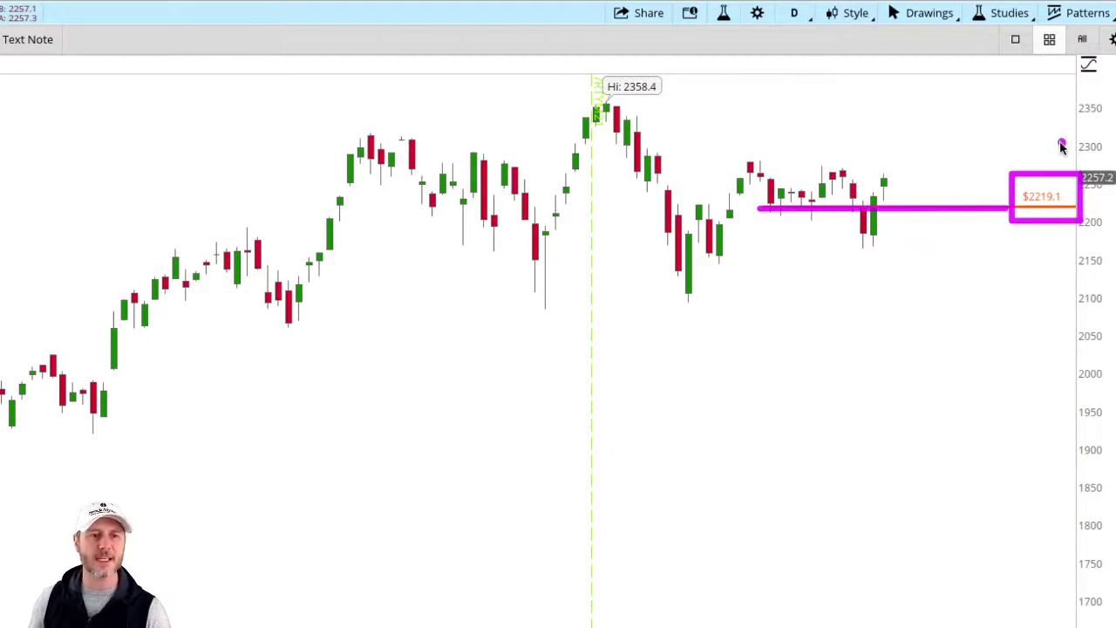
{"action": "left_click_drag", "start_coordinate": [1055, 154], "coordinate": [1113, 159]}
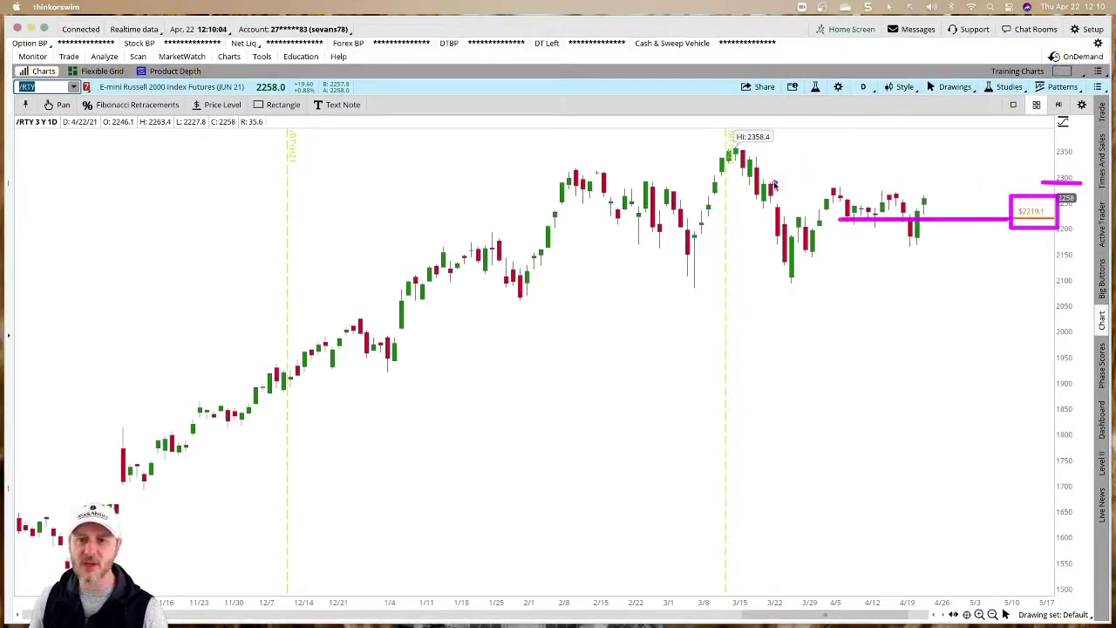
{"action": "left_click_drag", "start_coordinate": [761, 181], "coordinate": [942, 202]}
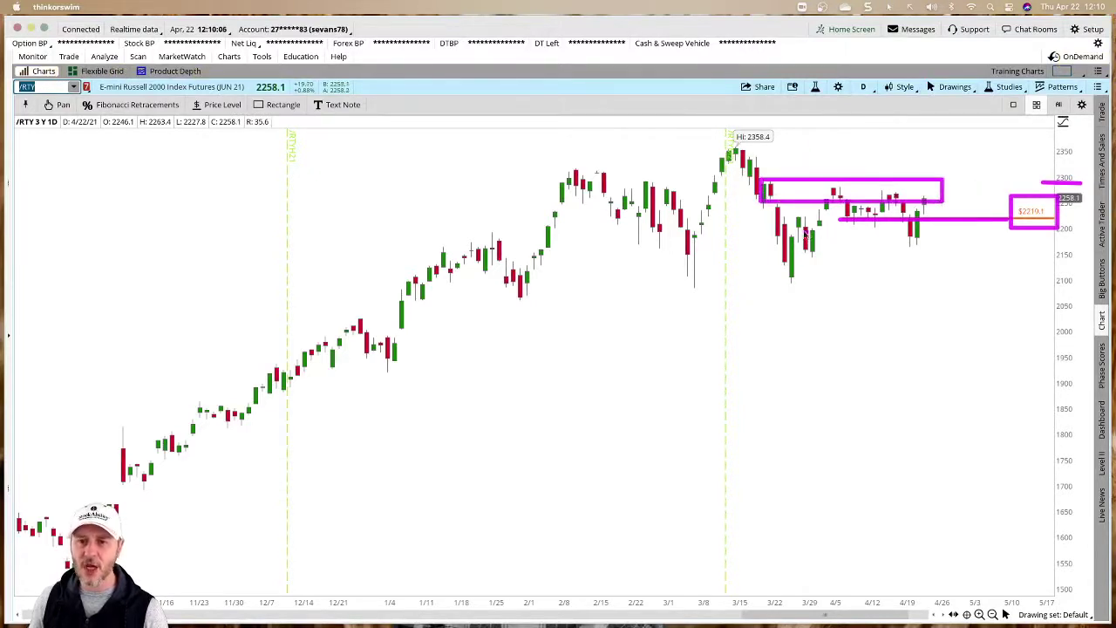
{"action": "left_click_drag", "start_coordinate": [802, 232], "coordinate": [948, 256]}
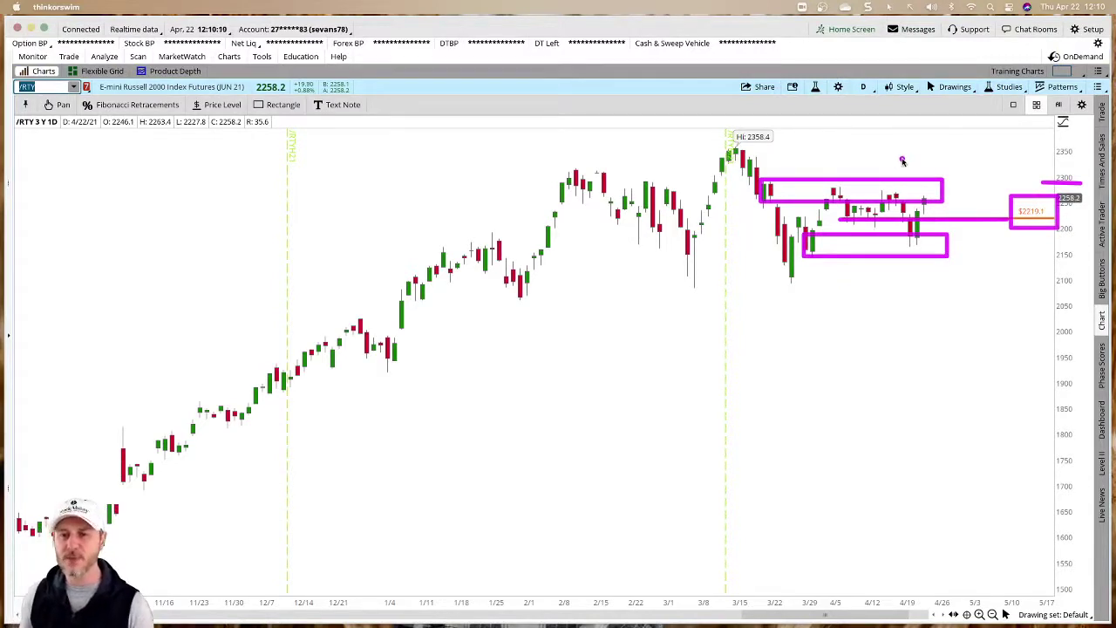
Step: Sketch a rising and a falling price path from the latest /RTY candle, box the 2150 axis level, and clear all annotations
{"action": "mouse_move", "coordinate": [918, 194]}
{"action": "left_mouse_down"}
{"action": "mouse_move", "coordinate": [948, 193]}
{"action": "mouse_move", "coordinate": [989, 141]}
{"action": "mouse_move", "coordinate": [1005, 157]}
{"action": "left_mouse_up"}
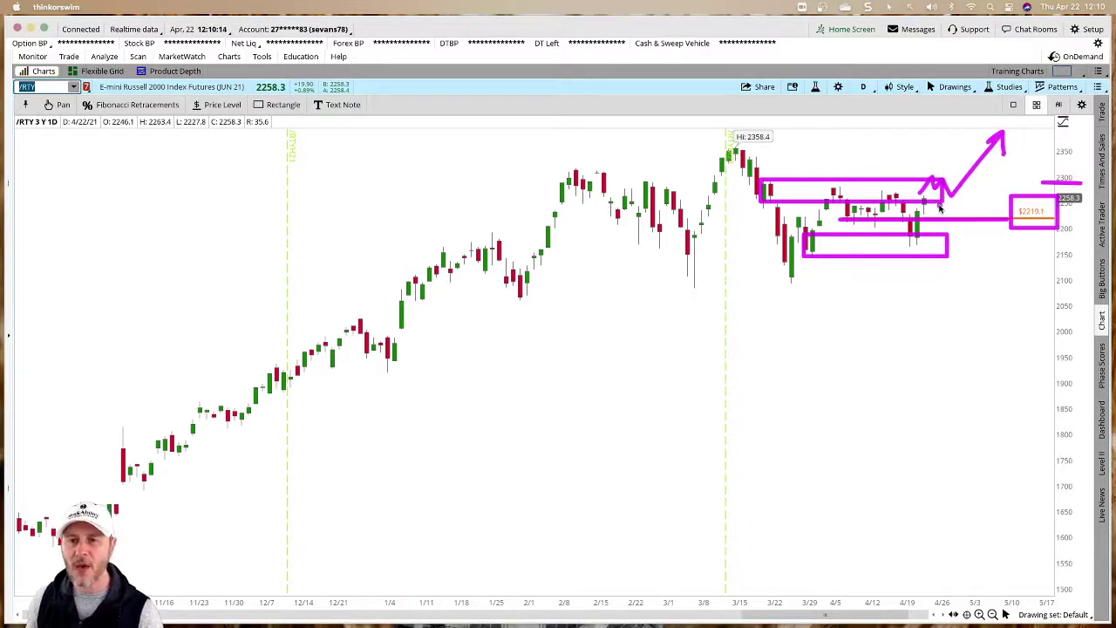
{"action": "left_click_drag", "start_coordinate": [940, 206], "coordinate": [967, 235]}
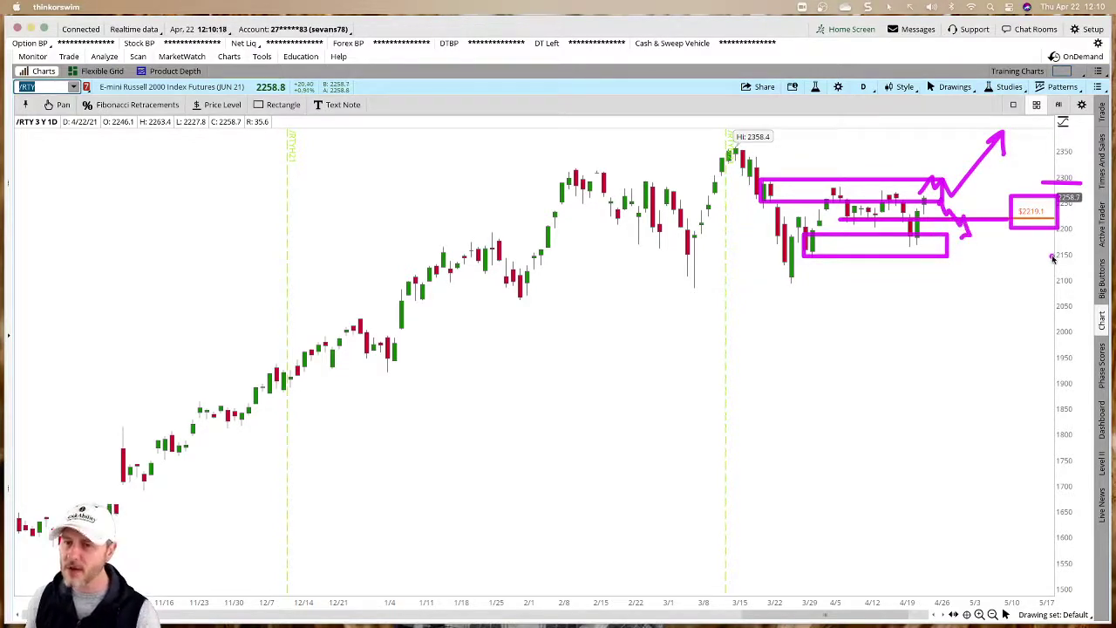
{"action": "mouse_move", "coordinate": [1042, 264]}
{"action": "left_mouse_down"}
{"action": "mouse_move", "coordinate": [1088, 265]}
{"action": "mouse_move", "coordinate": [1090, 246]}
{"action": "mouse_move", "coordinate": [1047, 249]}
{"action": "mouse_move", "coordinate": [1045, 264]}
{"action": "left_mouse_up"}
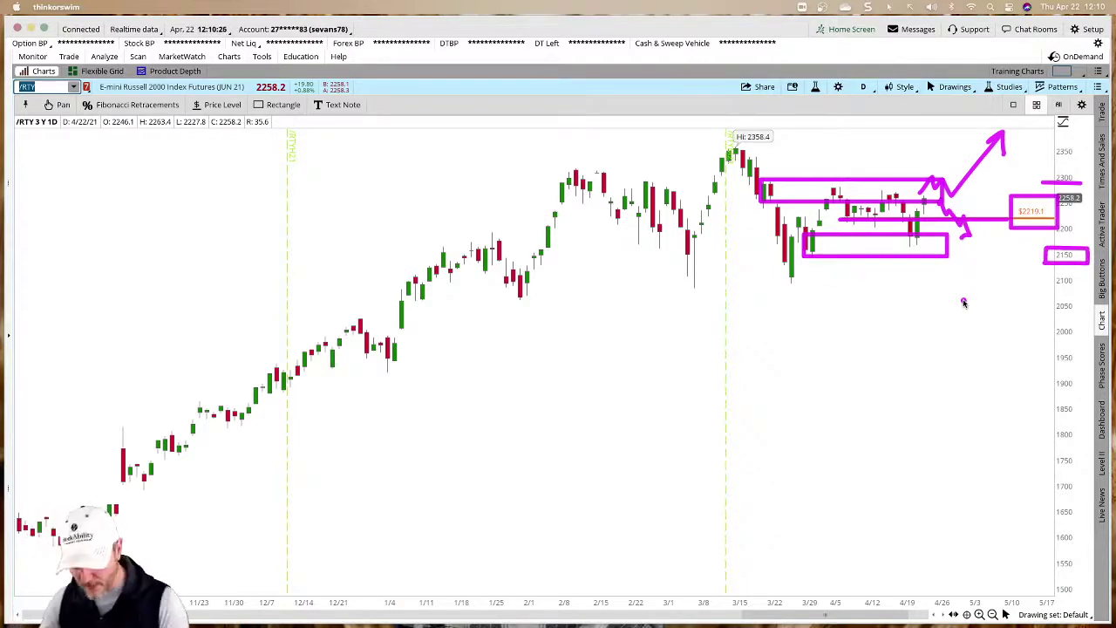
{"action": "key", "text": "Escape"}
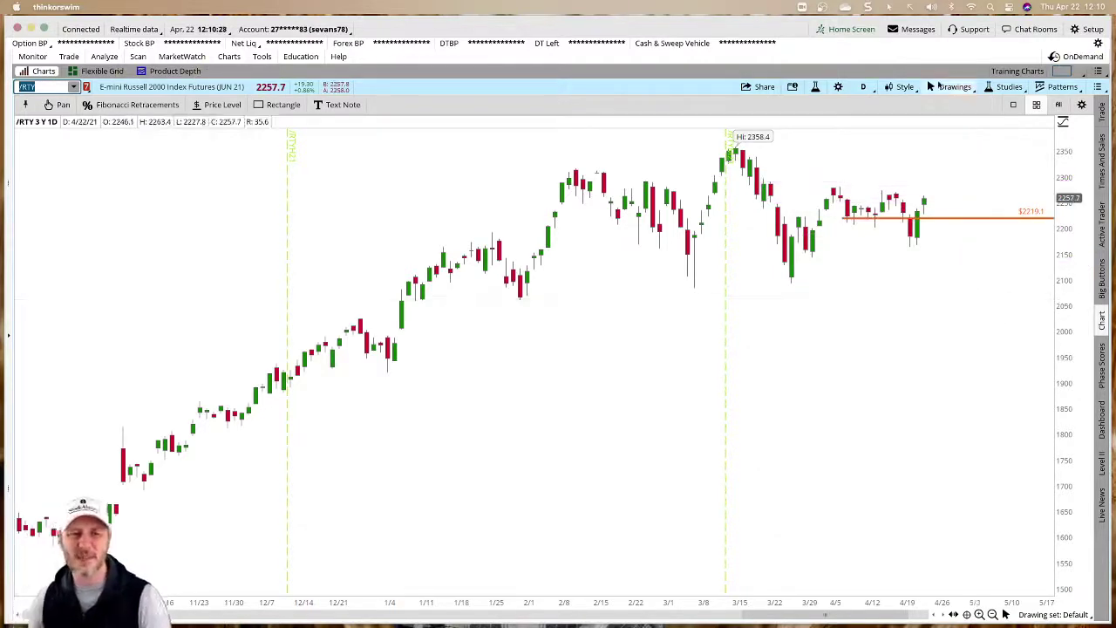
Step: Load the /GC Gold futures chart, draw a falling trend arrow from its August high, and narrow the chart to the months since mid-2020
{"action": "type", "text": "/"}
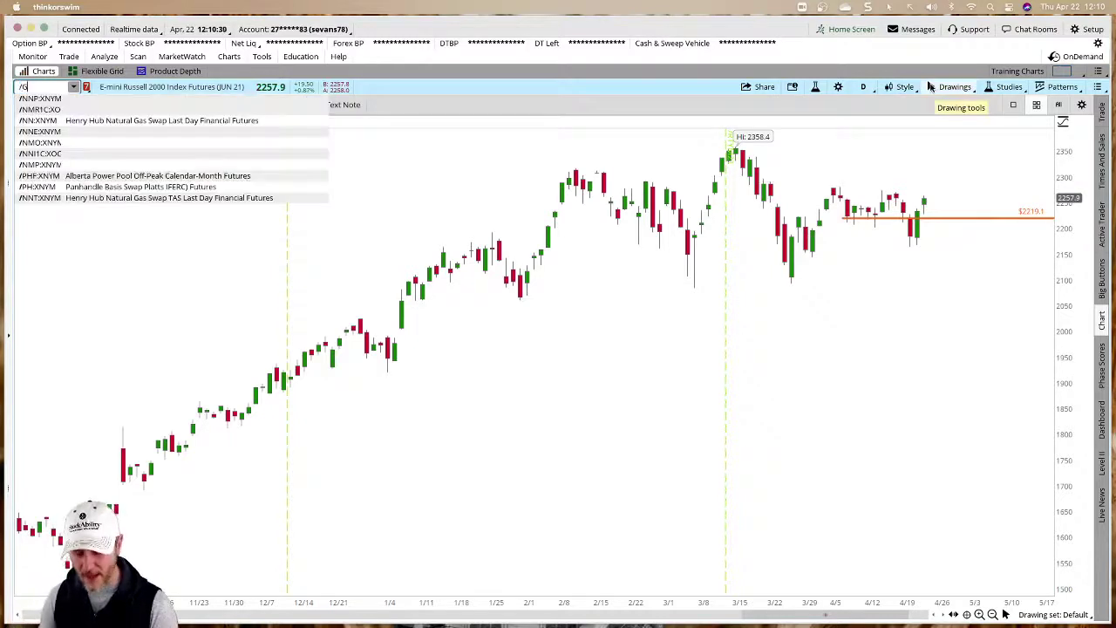
{"action": "type", "text": "GC"}
{"action": "key", "text": "Return"}
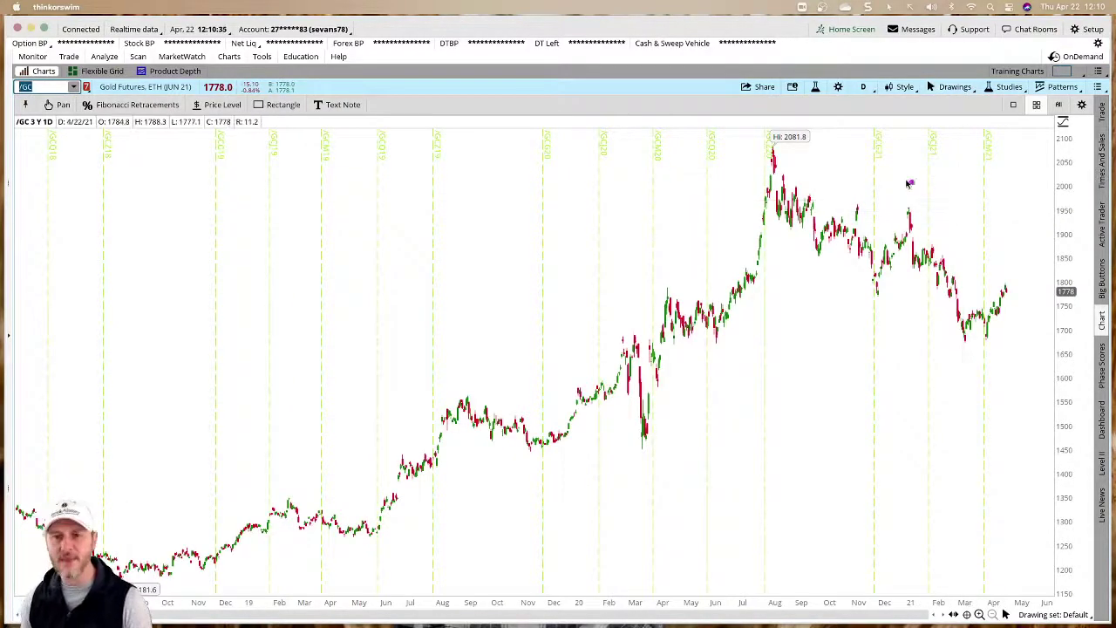
{"action": "mouse_move", "coordinate": [806, 159]}
{"action": "left_mouse_down"}
{"action": "mouse_move", "coordinate": [977, 224]}
{"action": "mouse_move", "coordinate": [1027, 274]}
{"action": "left_mouse_up"}
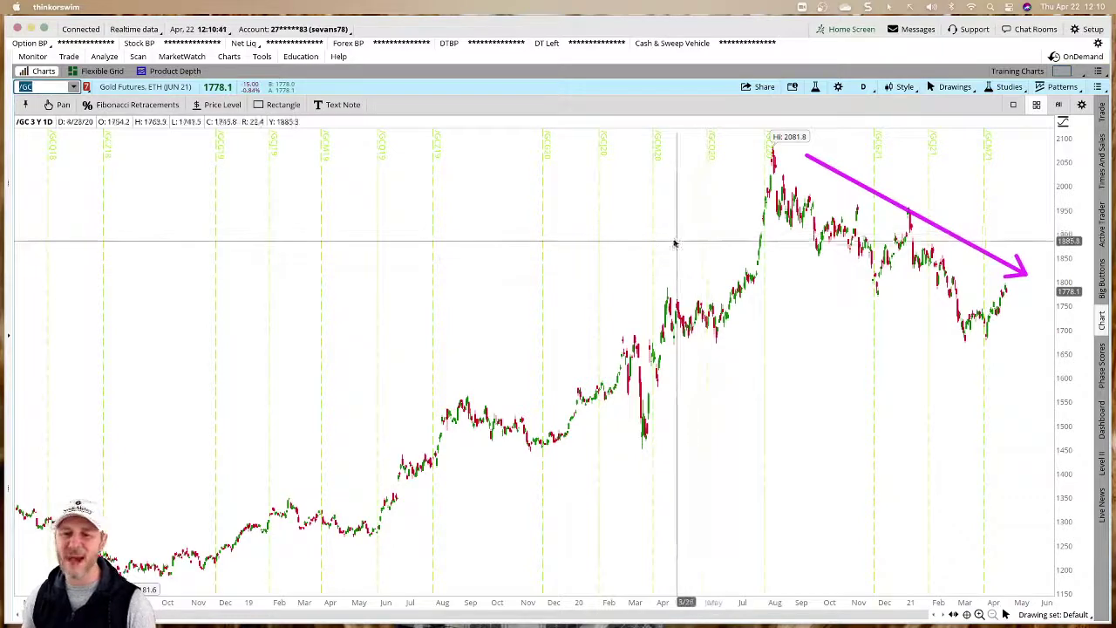
{"action": "left_click_drag", "start_coordinate": [654, 243], "coordinate": [1024, 244]}
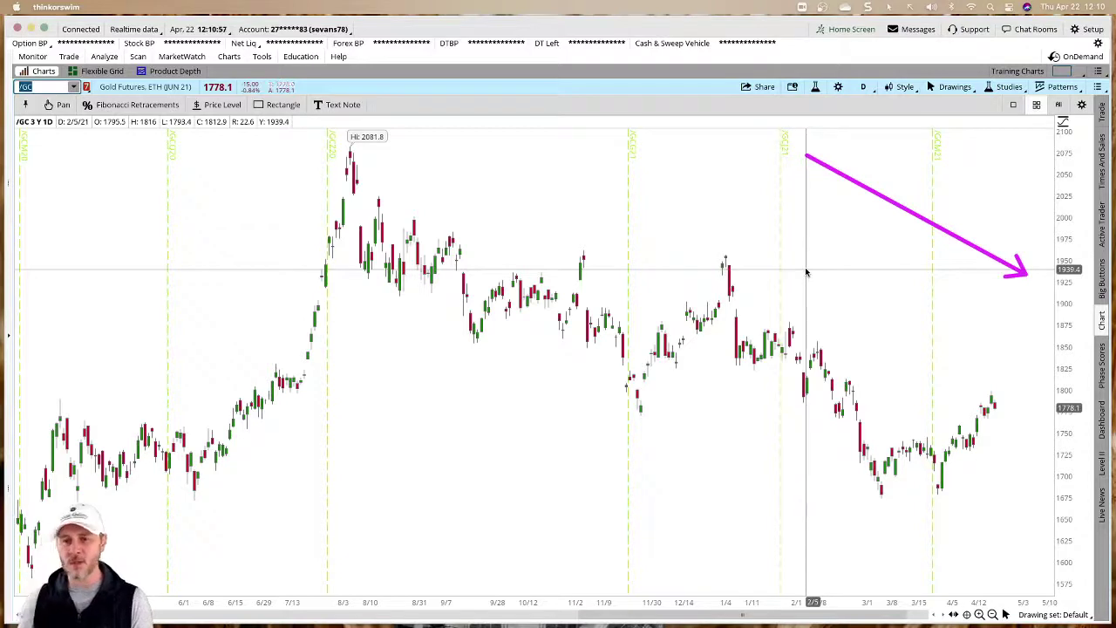
Step: Box the /GC support zone at about 1655–1697 and the resistance zone at about 1876–1921, and clear all annotations
{"action": "left_click", "coordinate": [868, 482]}
{"action": "left_click", "coordinate": [1062, 515]}
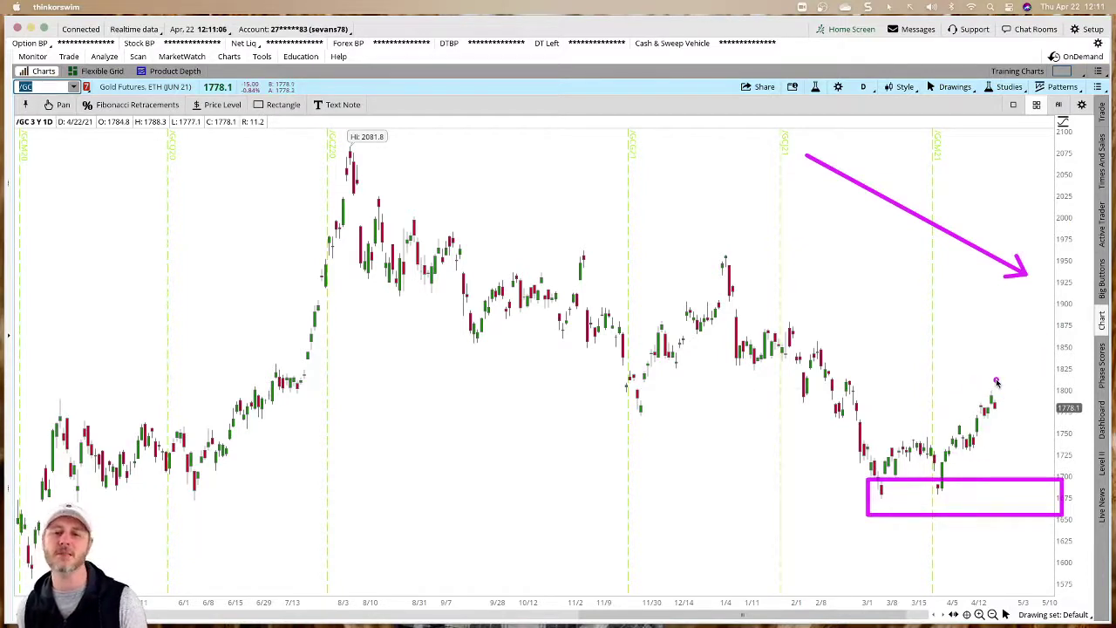
{"action": "mouse_move", "coordinate": [726, 286]}
{"action": "left_mouse_down"}
{"action": "mouse_move", "coordinate": [797, 311]}
{"action": "mouse_move", "coordinate": [1071, 325]}
{"action": "left_mouse_up"}
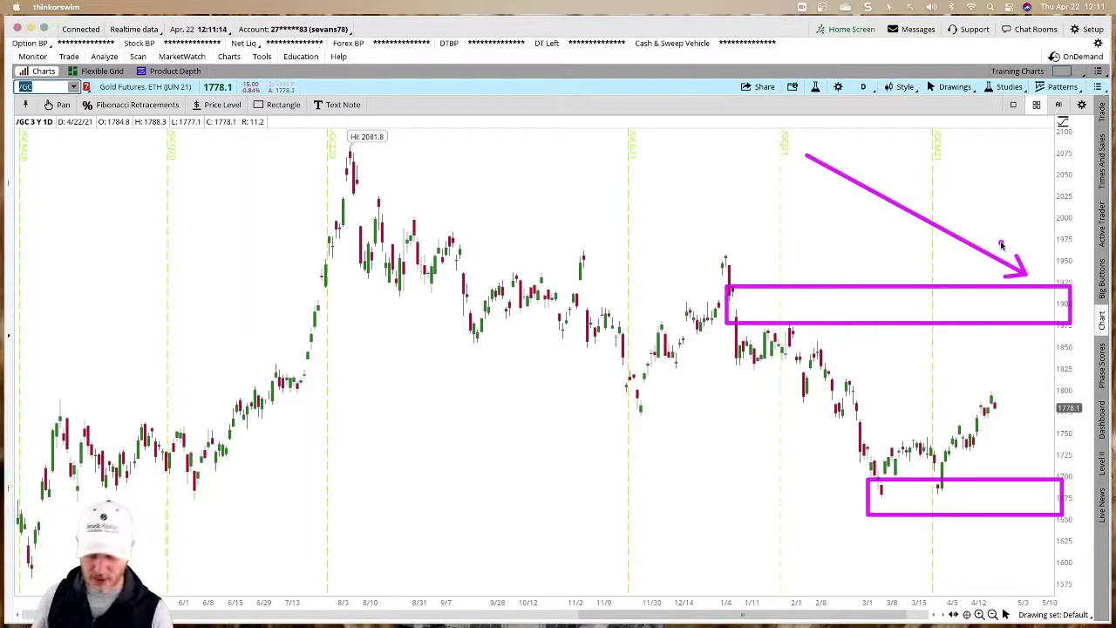
{"action": "key", "text": "Delete"}
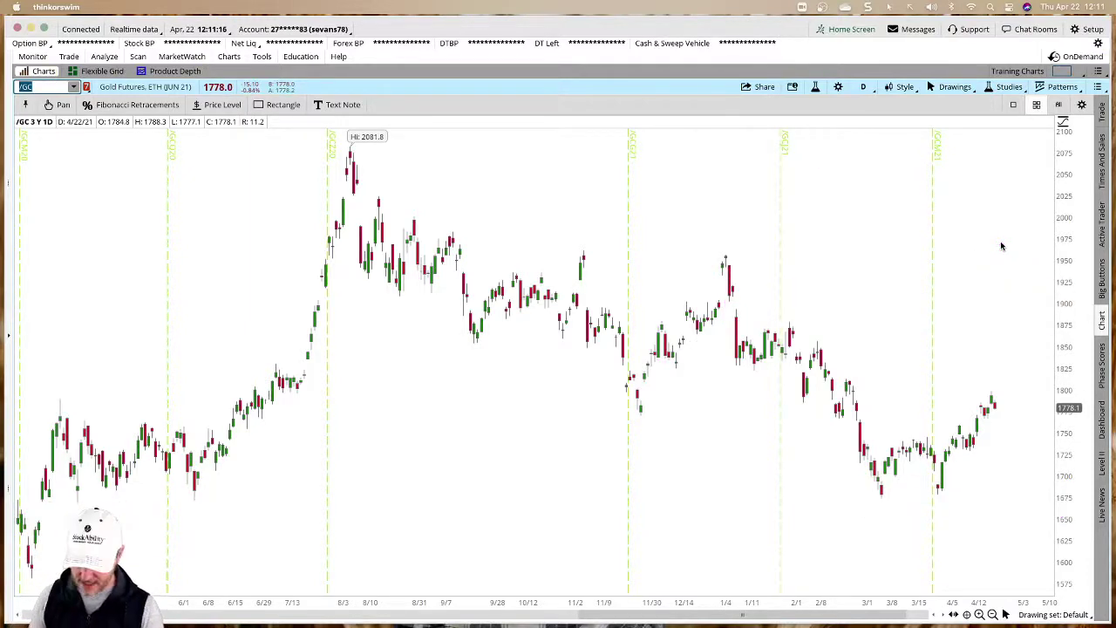
Step: Load the /CL Light Sweet Crude Oil futures chart and narrow it to the months since December
{"action": "type", "text": "/CL"}
{"action": "key", "text": "Return"}
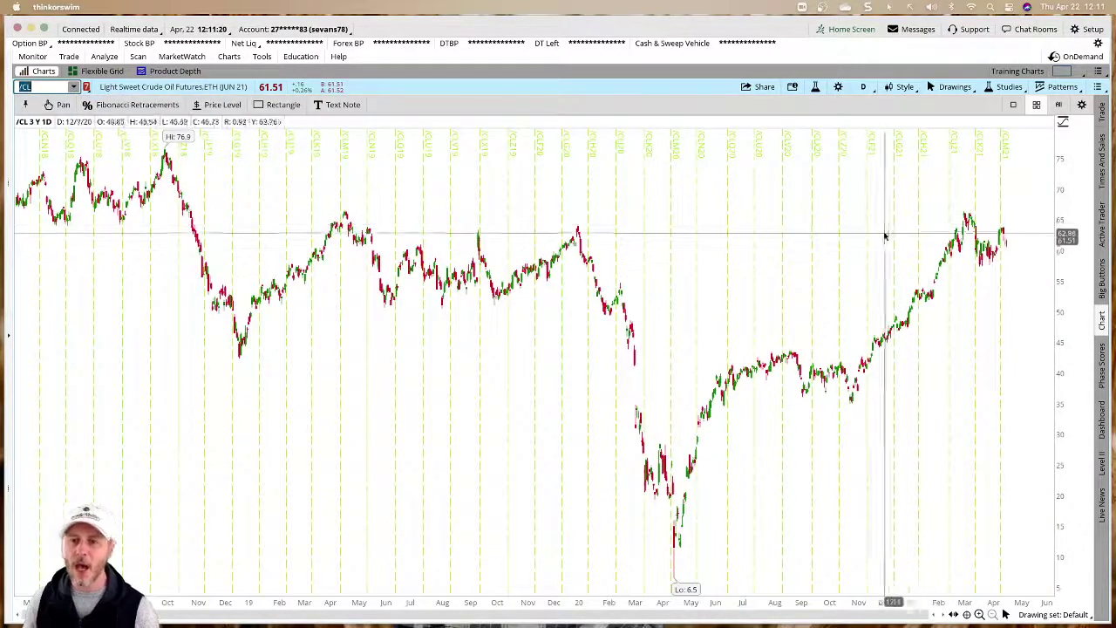
{"action": "left_click_drag", "start_coordinate": [886, 235], "coordinate": [1012, 232]}
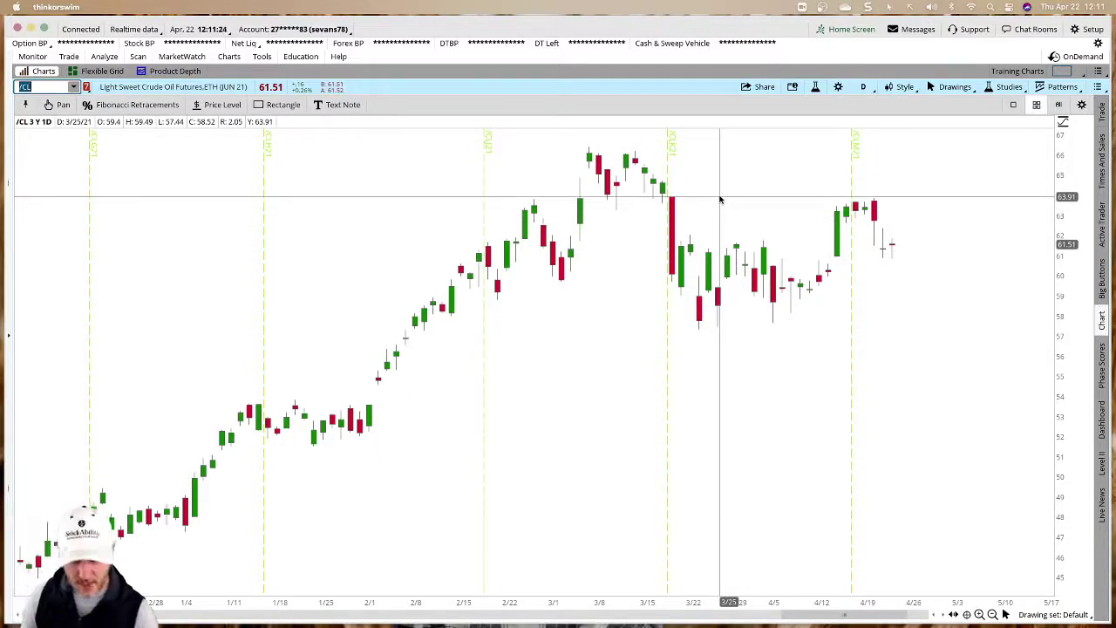
Step: Box the /CL zones at about 63.7–64.9, 59.5–60.3, 57.1–57.8 and 51.9–53.6, and clear all annotations
{"action": "mouse_move", "coordinate": [647, 179]}
{"action": "left_mouse_down"}
{"action": "mouse_move", "coordinate": [680, 194]}
{"action": "mouse_move", "coordinate": [919, 202]}
{"action": "left_mouse_up"}
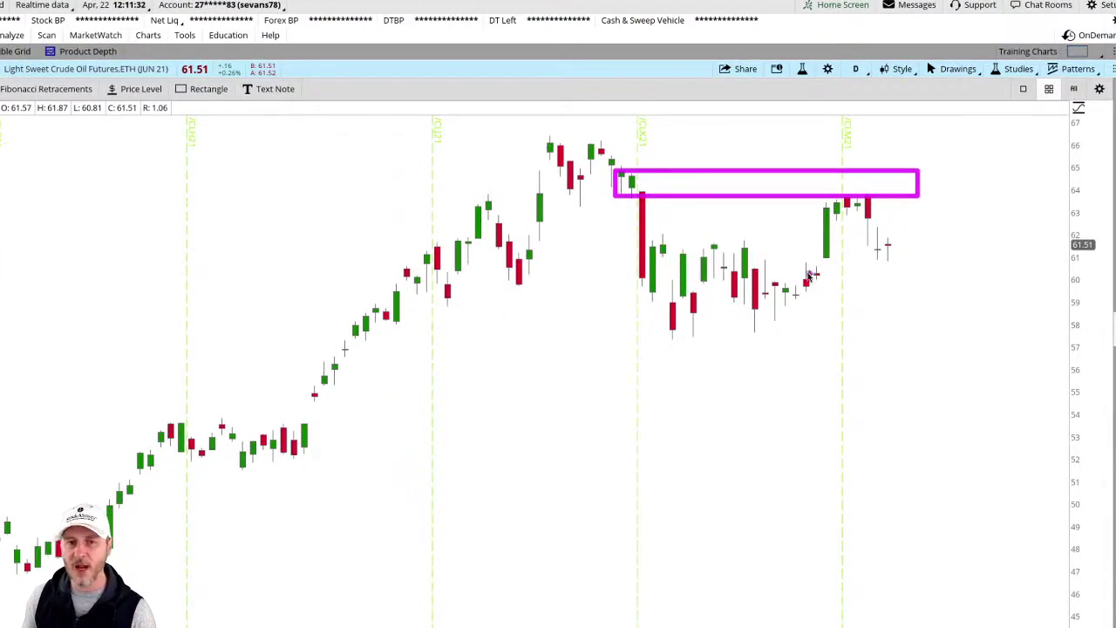
{"action": "mouse_move", "coordinate": [797, 275]}
{"action": "left_mouse_down"}
{"action": "mouse_move", "coordinate": [825, 290]}
{"action": "mouse_move", "coordinate": [1071, 291]}
{"action": "left_mouse_up"}
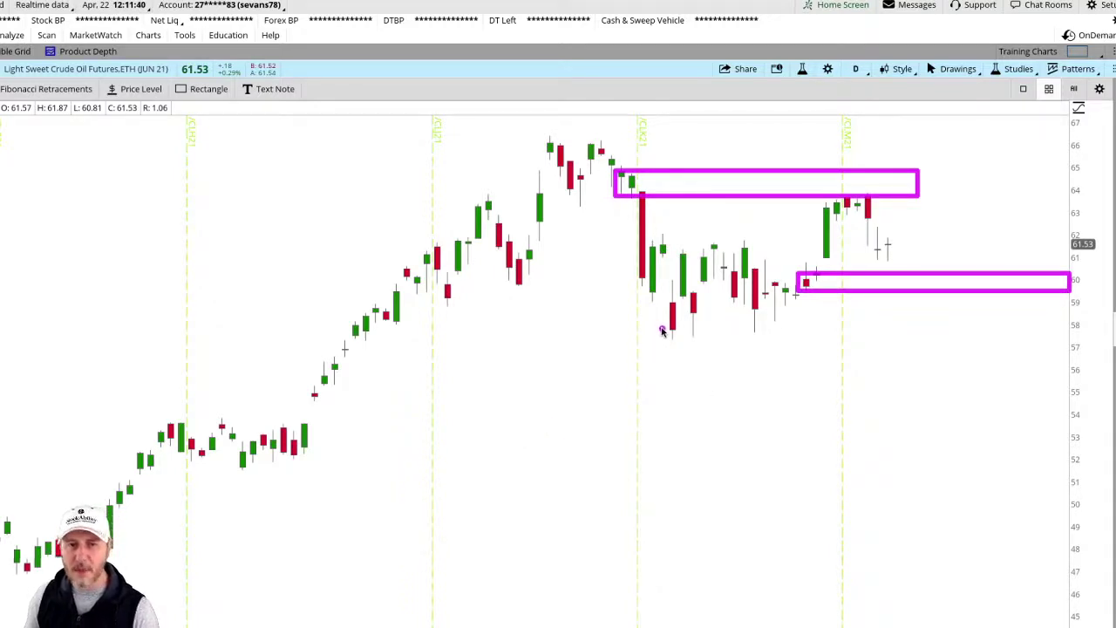
{"action": "left_click_drag", "start_coordinate": [661, 329], "coordinate": [1089, 346]}
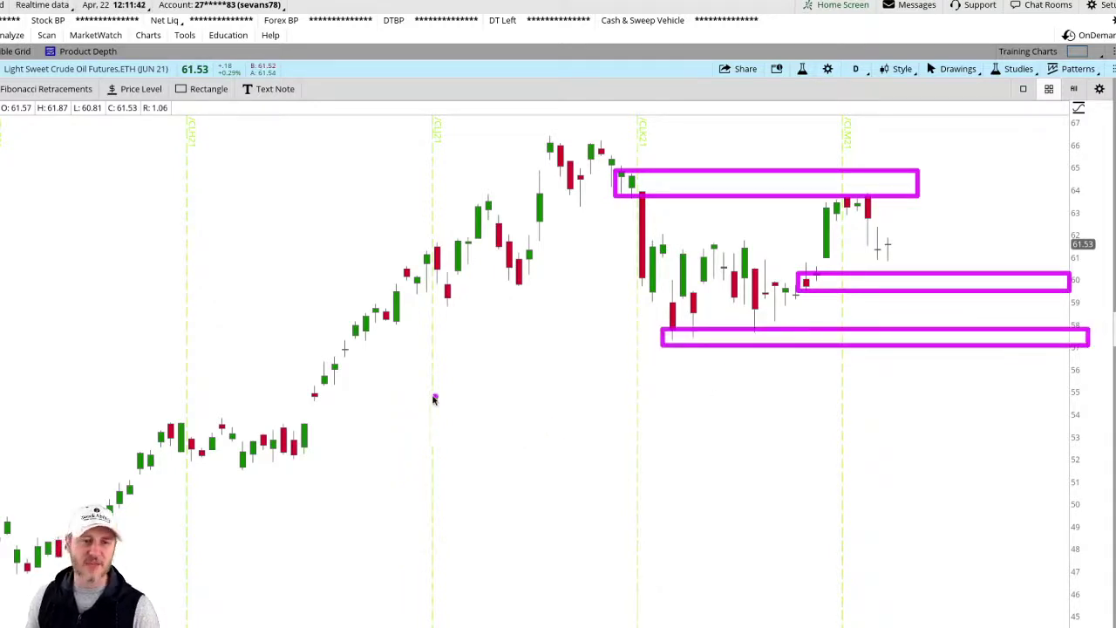
{"action": "left_click_drag", "start_coordinate": [286, 424], "coordinate": [1088, 464]}
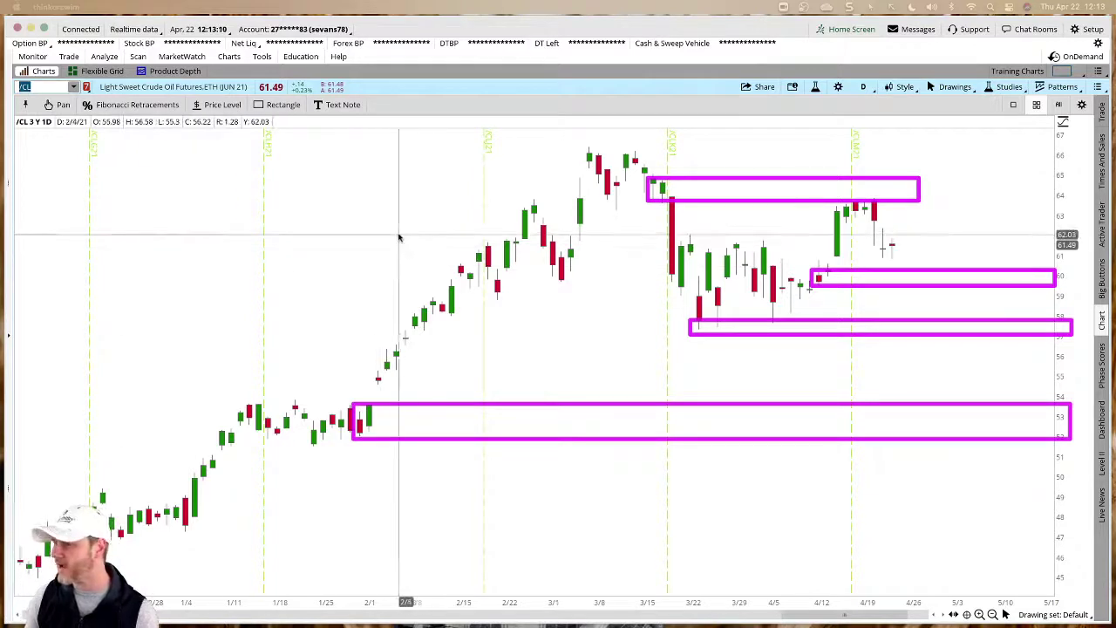
{"action": "key", "text": "Delete"}
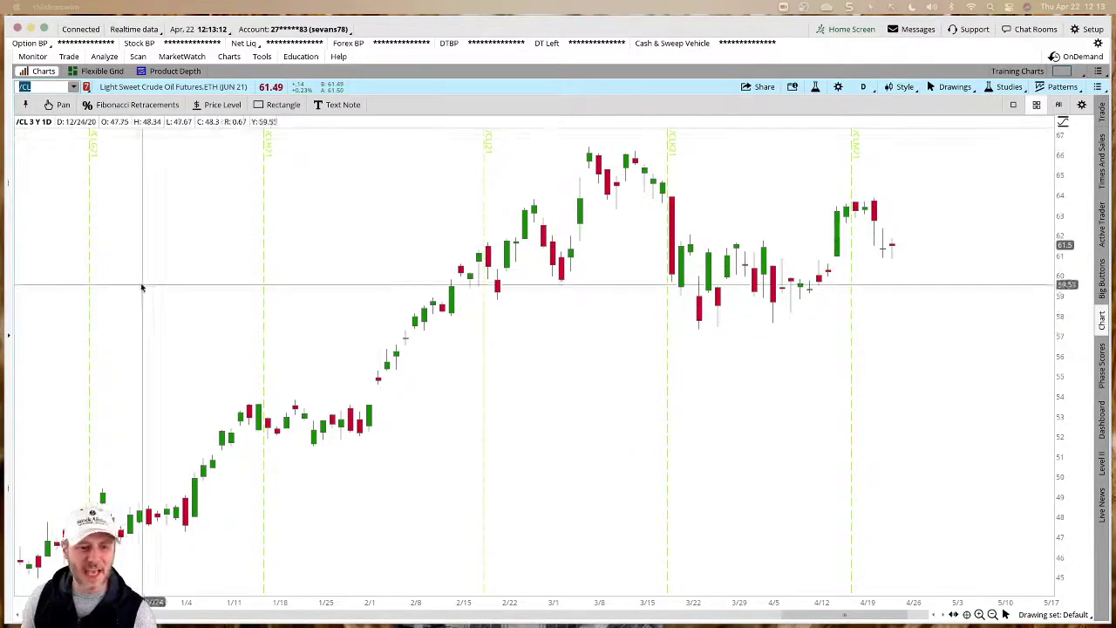
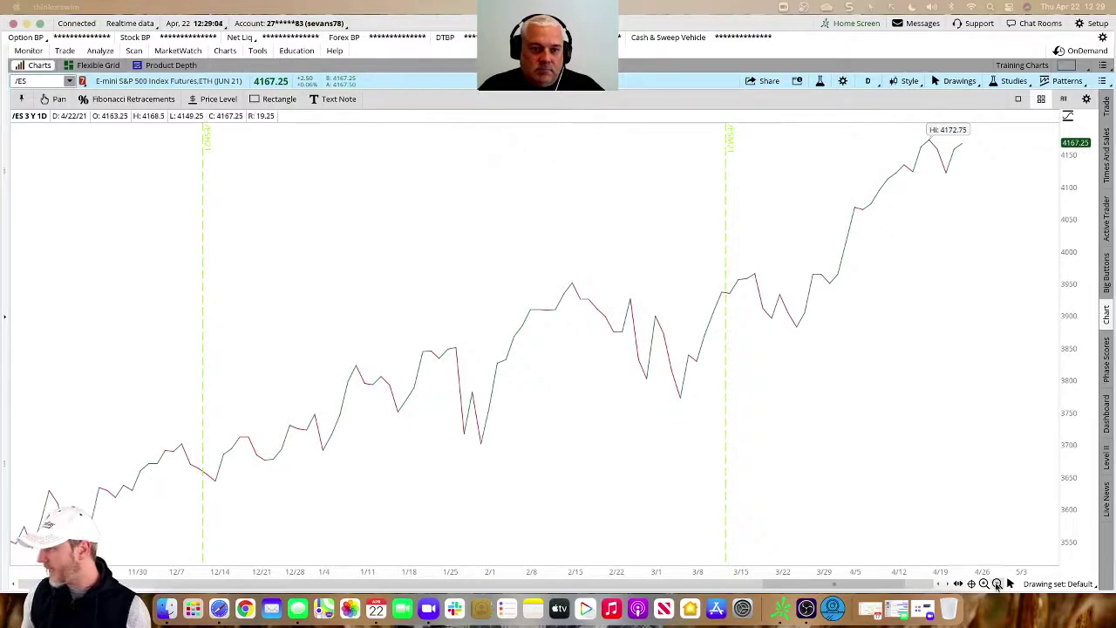
Step: Widen the /ES line chart to reach back to last summer and draw a rising trend arrow beneath the price line
{"action": "left_click", "coordinate": [997, 583]}
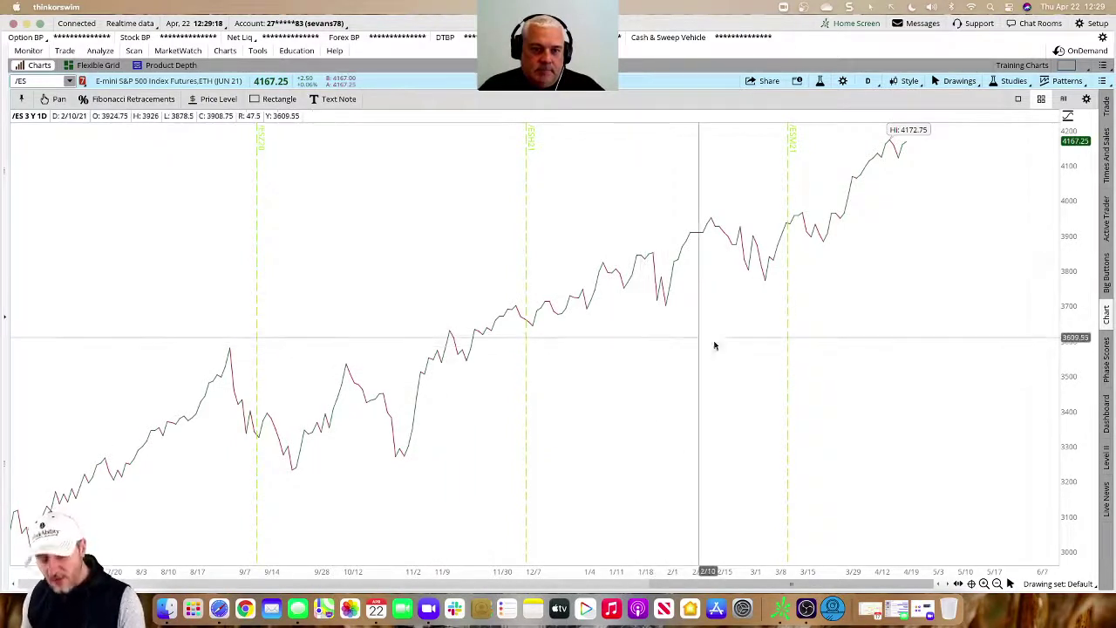
{"action": "left_click", "coordinate": [589, 410]}
{"action": "left_click_drag", "start_coordinate": [381, 521], "coordinate": [846, 288]}
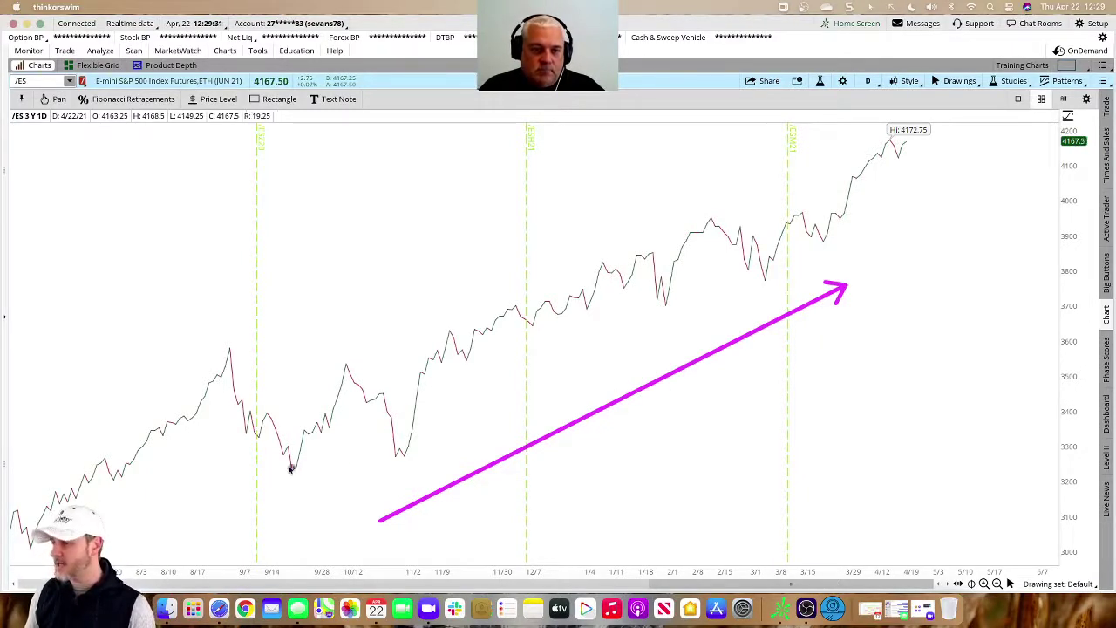
Step: Draw horizontal level lines on the /ES chart at about 3220, 3685, 3960, 4115 and 3530
{"action": "left_click_drag", "start_coordinate": [119, 475], "coordinate": [468, 475]}
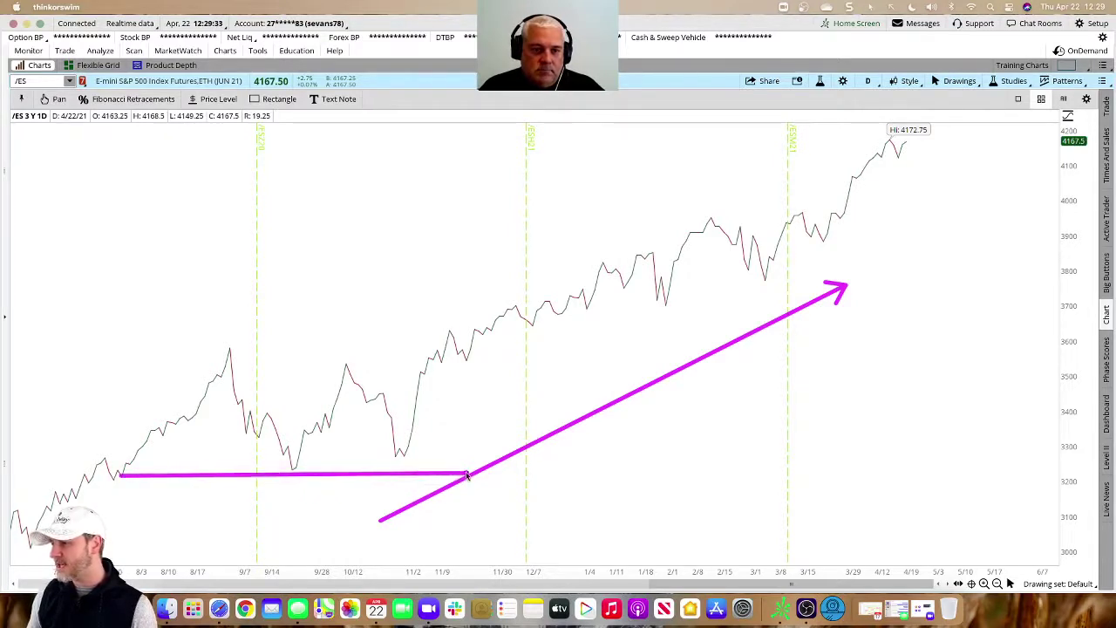
{"action": "left_click_drag", "start_coordinate": [571, 311], "coordinate": [740, 310]}
{"action": "left_click_drag", "start_coordinate": [698, 217], "coordinate": [865, 215]}
{"action": "left_click_drag", "start_coordinate": [868, 161], "coordinate": [957, 159]}
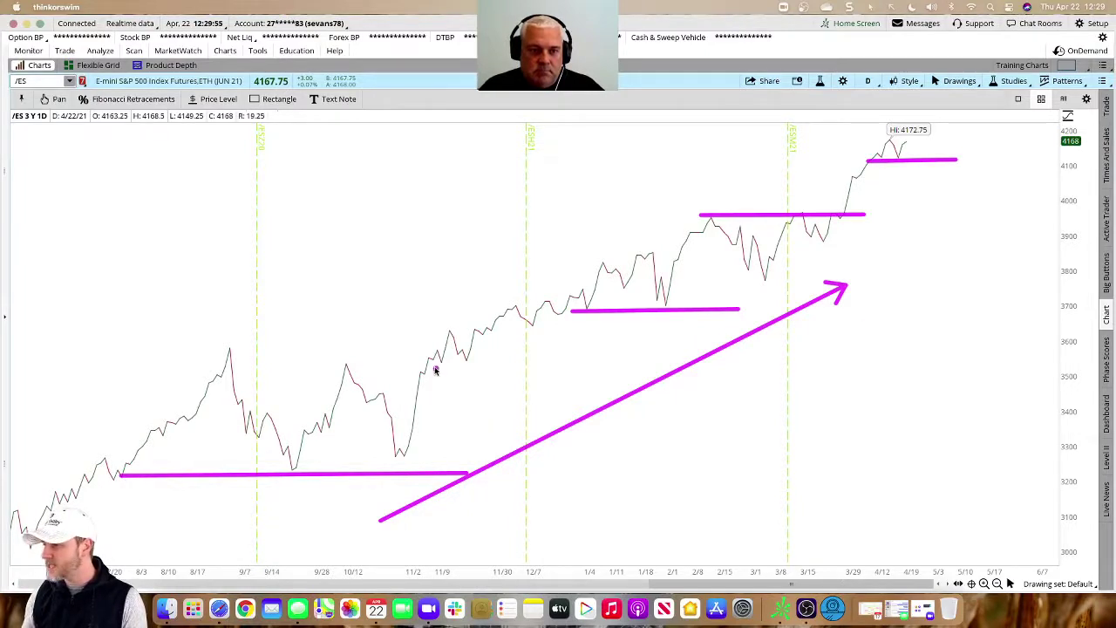
{"action": "left_click_drag", "start_coordinate": [430, 365], "coordinate": [515, 367]}
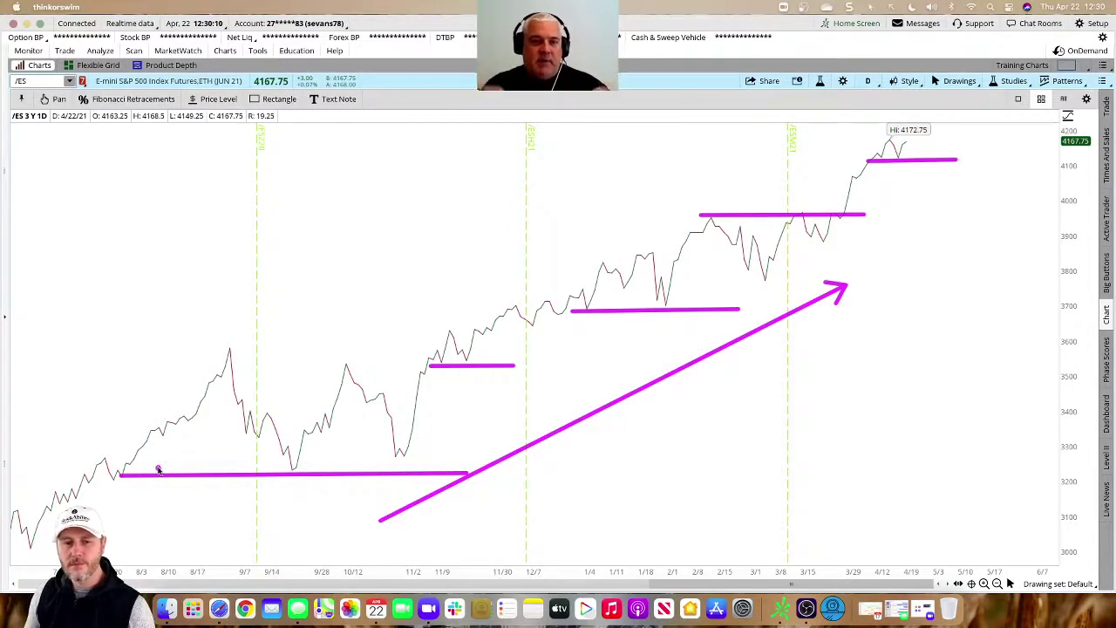
Step: Label the level at about 3960 with R and the other four /ES levels with S
{"action": "left_click_drag", "start_coordinate": [211, 486], "coordinate": [201, 504]}
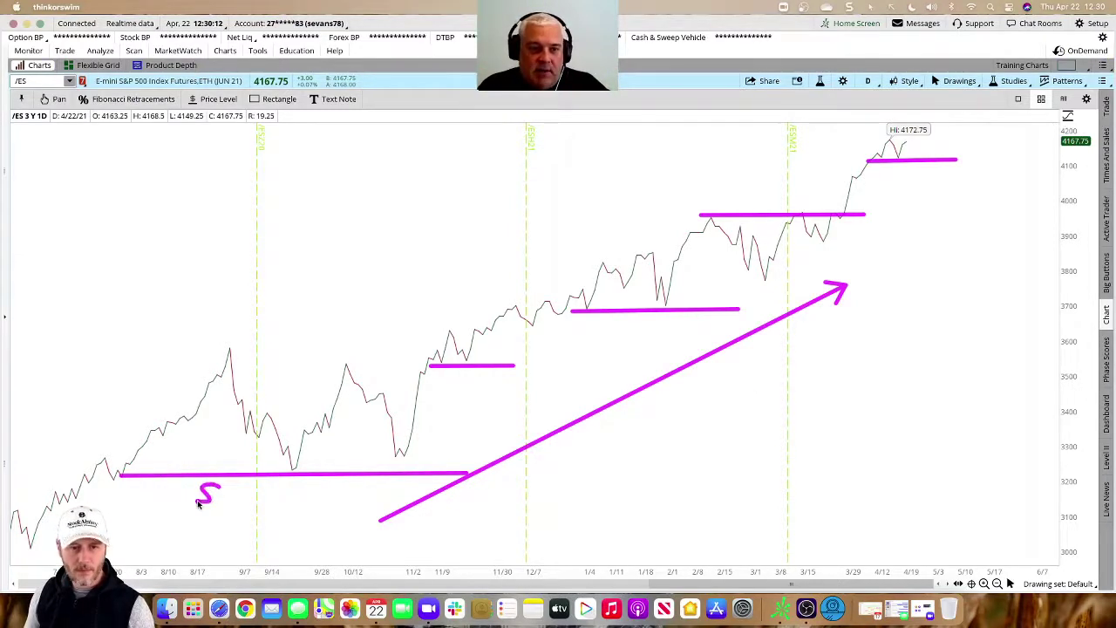
{"action": "left_click_drag", "start_coordinate": [456, 374], "coordinate": [446, 389]}
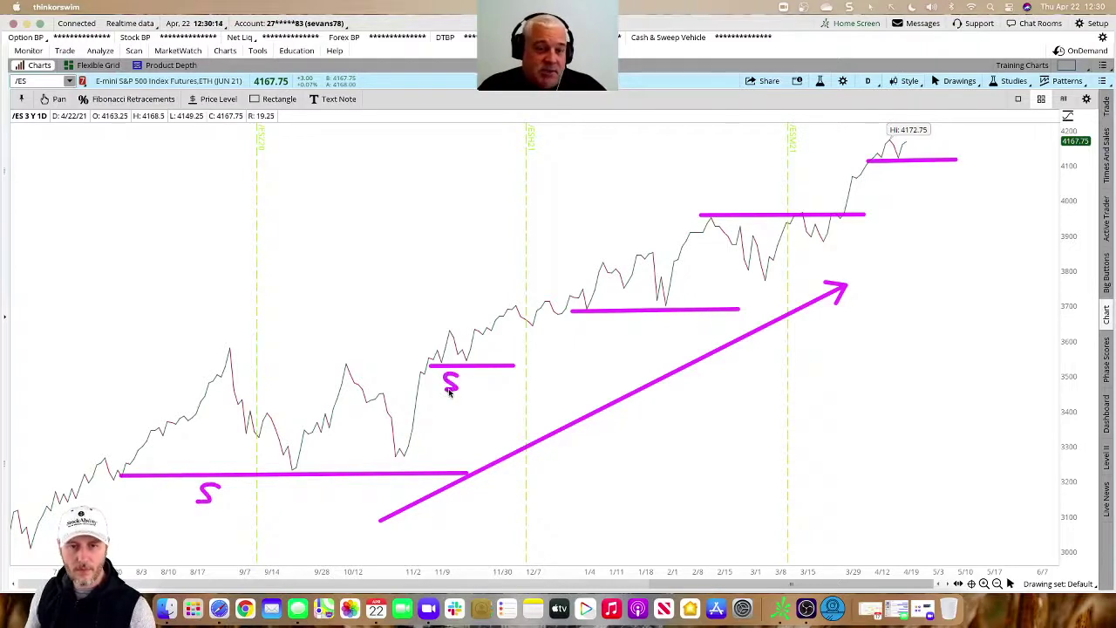
{"action": "left_click_drag", "start_coordinate": [636, 319], "coordinate": [630, 334]}
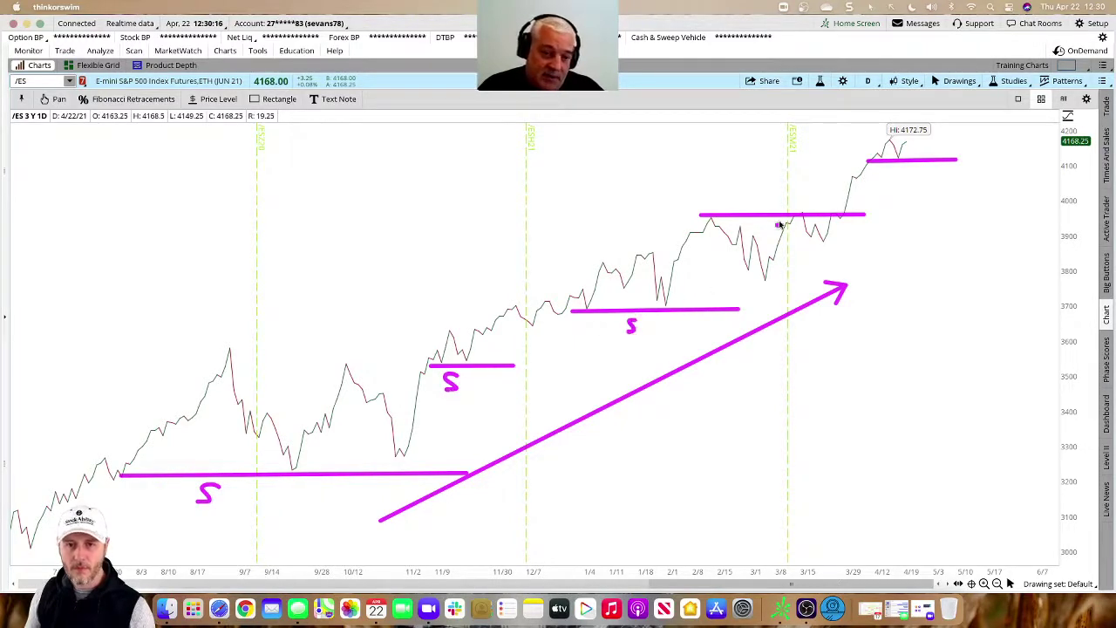
{"action": "left_click_drag", "start_coordinate": [767, 198], "coordinate": [766, 209]}
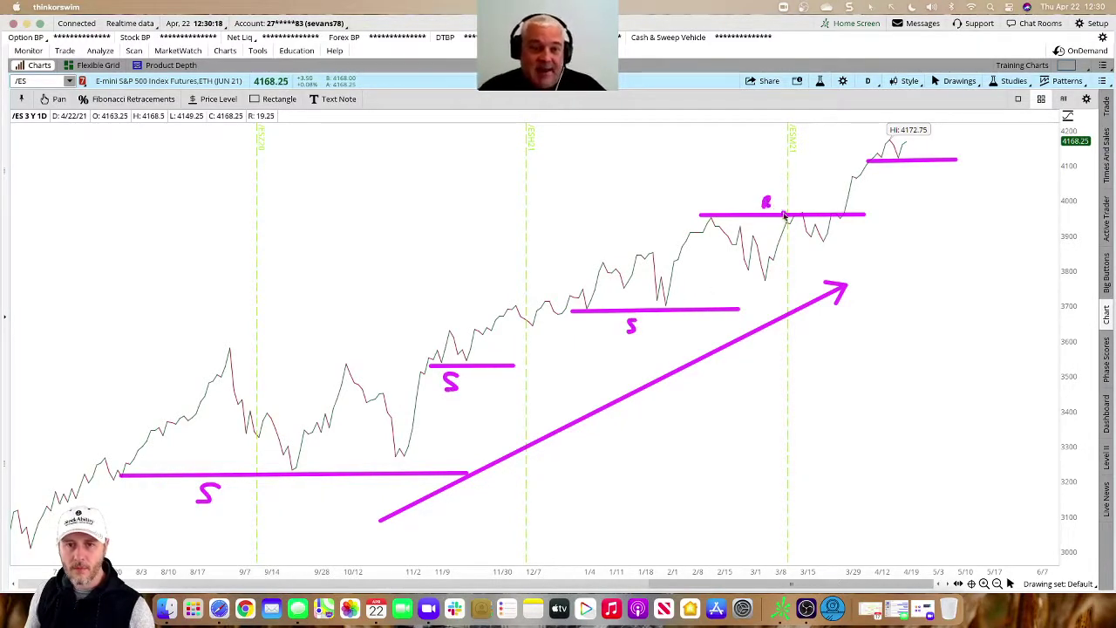
{"action": "left_click_drag", "start_coordinate": [920, 167], "coordinate": [913, 179]}
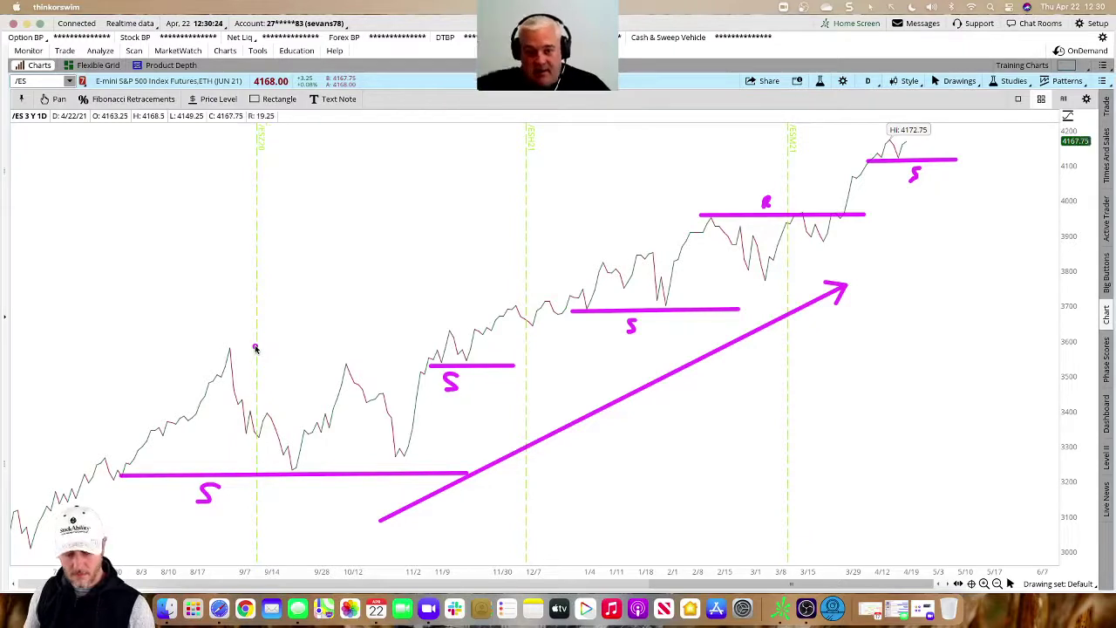
Step: Draw a horizontal line at about 3585 from the early September high and undo it
{"action": "left_click_drag", "start_coordinate": [216, 347], "coordinate": [608, 349]}
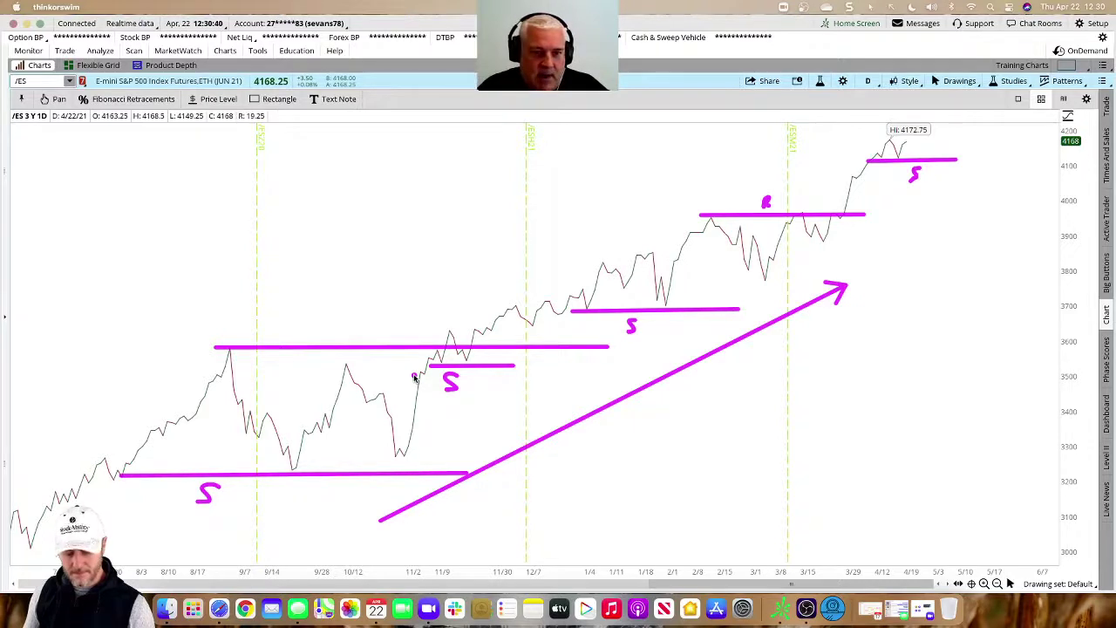
{"action": "key", "text": "Delete"}
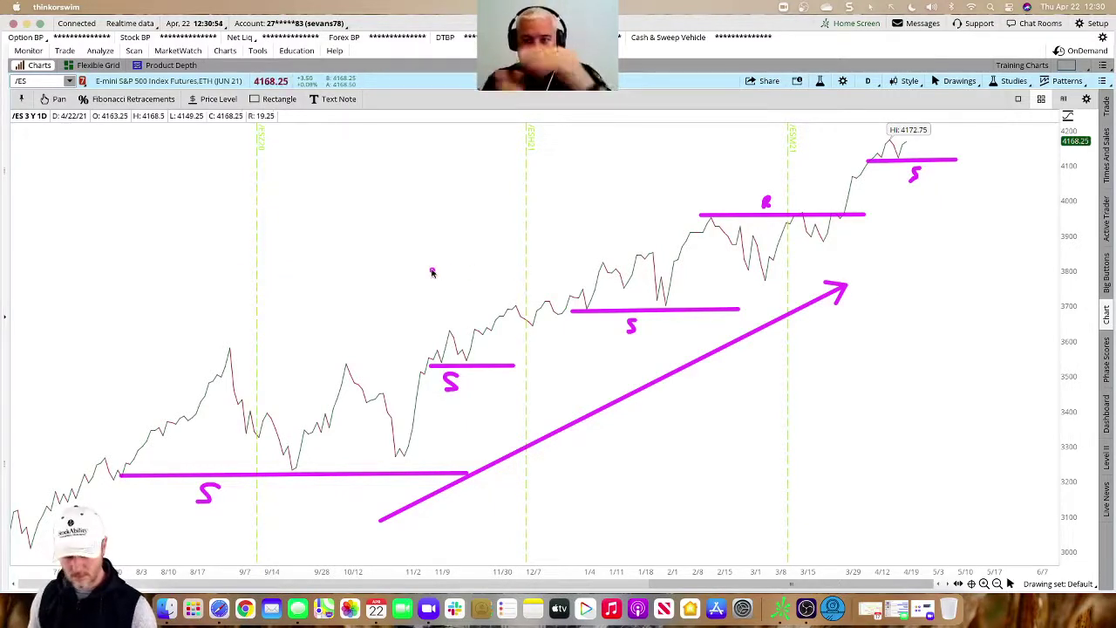
Step: Switch the annotations to a white background and sketch three rising price paths: magenta labelled DJ, purple labelled SP and green labelled NQ
{"action": "key", "text": "ctrl"}
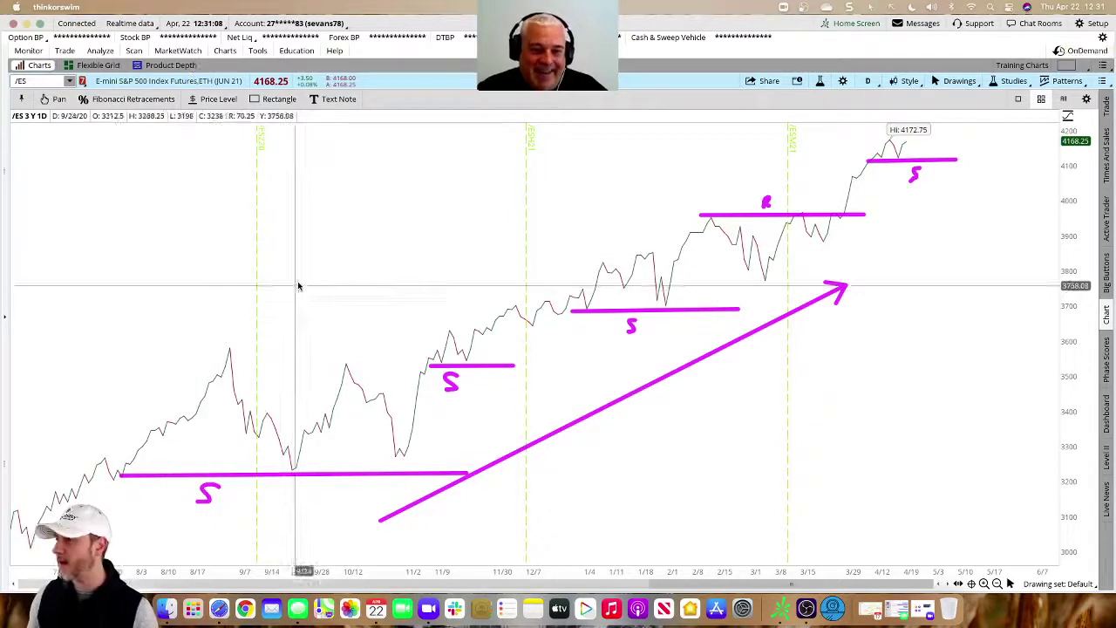
{"action": "key", "text": "w"}
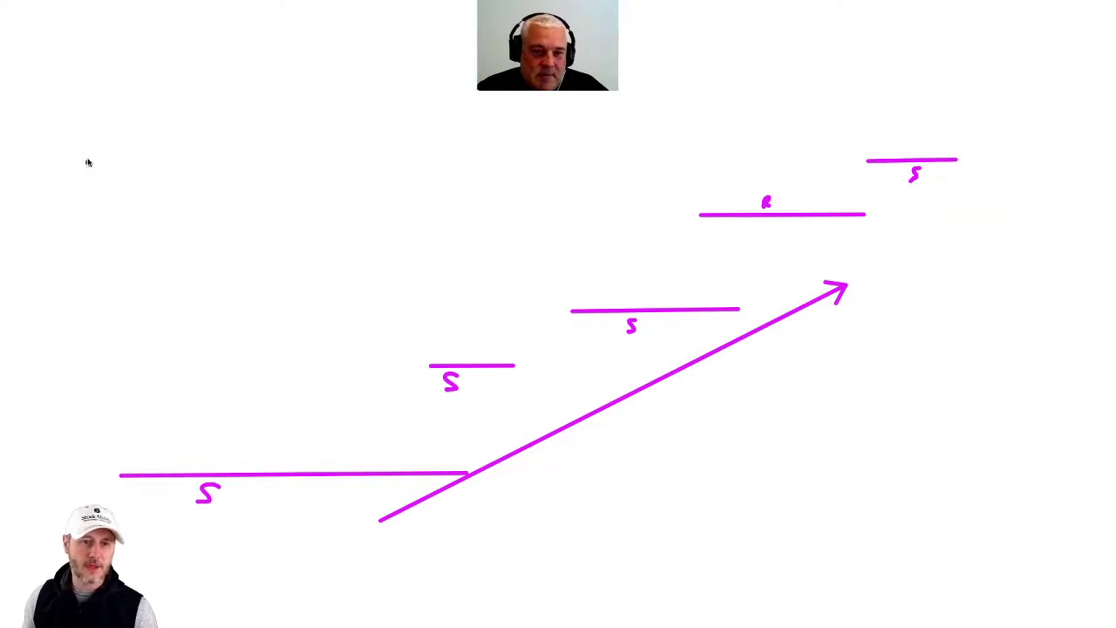
{"action": "mouse_move", "coordinate": [68, 340]}
{"action": "left_mouse_down"}
{"action": "mouse_move", "coordinate": [125, 294]}
{"action": "mouse_move", "coordinate": [261, 235]}
{"action": "mouse_move", "coordinate": [354, 170]}
{"action": "mouse_move", "coordinate": [378, 179]}
{"action": "mouse_move", "coordinate": [403, 158]}
{"action": "mouse_move", "coordinate": [399, 182]}
{"action": "left_mouse_up"}
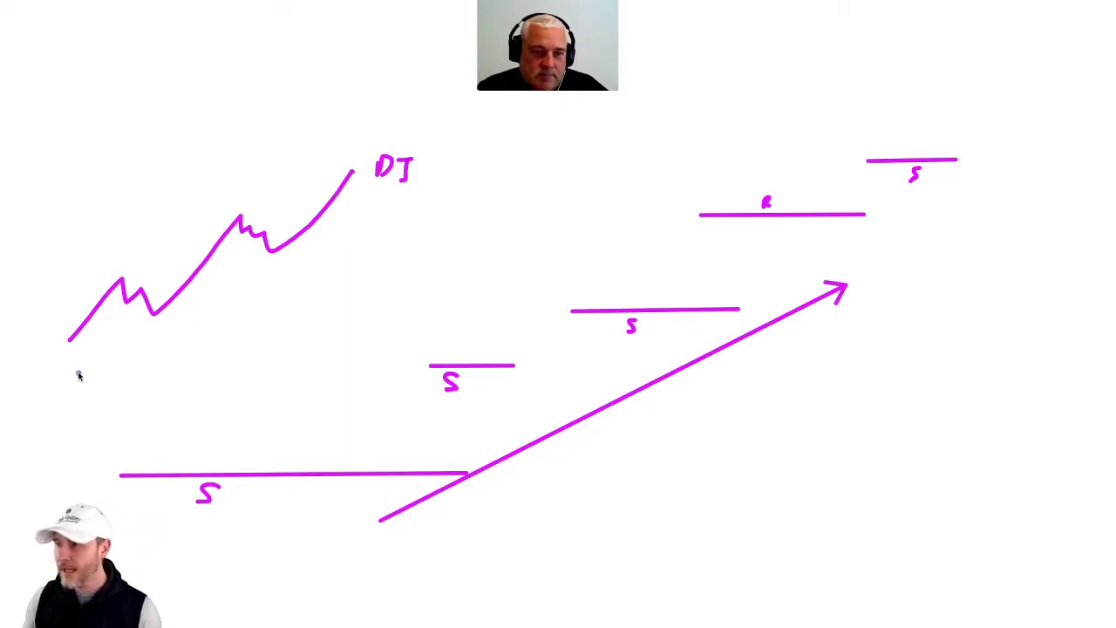
{"action": "mouse_move", "coordinate": [79, 372]}
{"action": "left_mouse_down"}
{"action": "mouse_move", "coordinate": [124, 316]}
{"action": "mouse_move", "coordinate": [145, 336]}
{"action": "mouse_move", "coordinate": [229, 279]}
{"action": "mouse_move", "coordinate": [251, 281]}
{"action": "mouse_move", "coordinate": [361, 225]}
{"action": "mouse_move", "coordinate": [396, 228]}
{"action": "mouse_move", "coordinate": [406, 242]}
{"action": "mouse_move", "coordinate": [394, 248]}
{"action": "mouse_move", "coordinate": [421, 248]}
{"action": "left_mouse_up"}
{"action": "left_click_drag", "start_coordinate": [421, 222], "coordinate": [421, 235]}
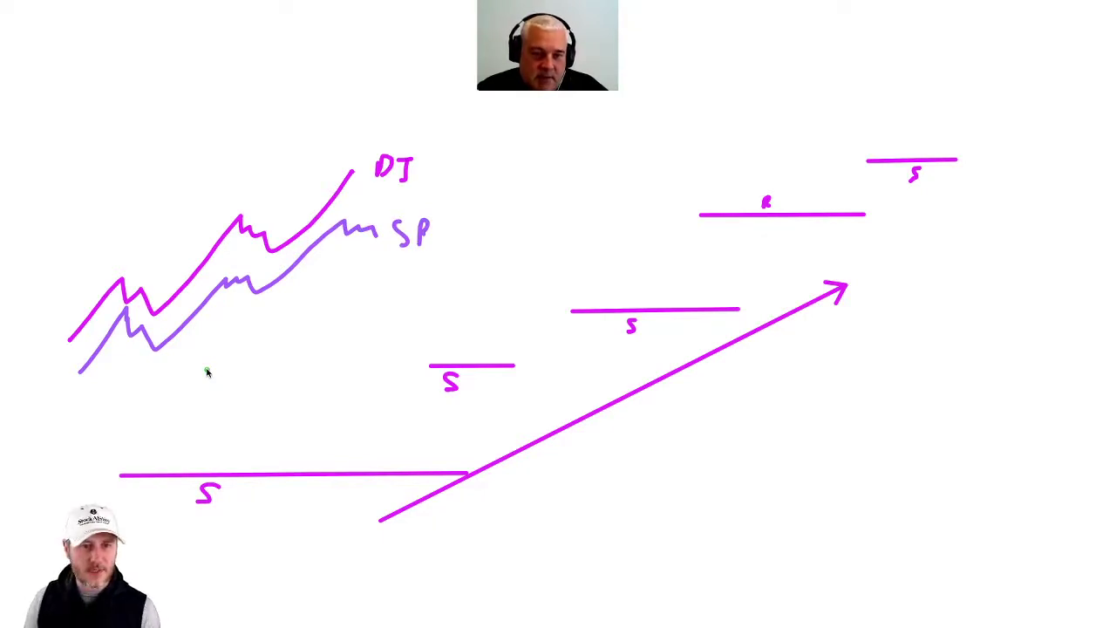
{"action": "mouse_move", "coordinate": [93, 397]}
{"action": "left_mouse_down"}
{"action": "mouse_move", "coordinate": [116, 363]}
{"action": "mouse_move", "coordinate": [157, 375]}
{"action": "mouse_move", "coordinate": [211, 320]}
{"action": "mouse_move", "coordinate": [266, 310]}
{"action": "mouse_move", "coordinate": [317, 244]}
{"action": "mouse_move", "coordinate": [332, 240]}
{"action": "mouse_move", "coordinate": [367, 277]}
{"action": "mouse_move", "coordinate": [395, 279]}
{"action": "mouse_move", "coordinate": [416, 252]}
{"action": "mouse_move", "coordinate": [445, 285]}
{"action": "left_mouse_up"}
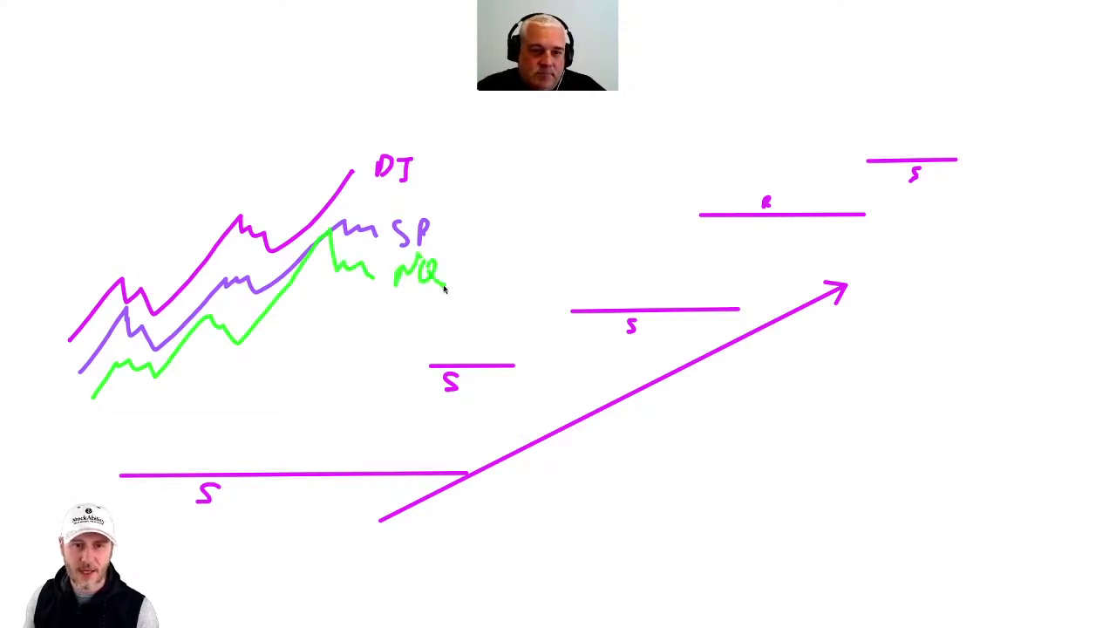
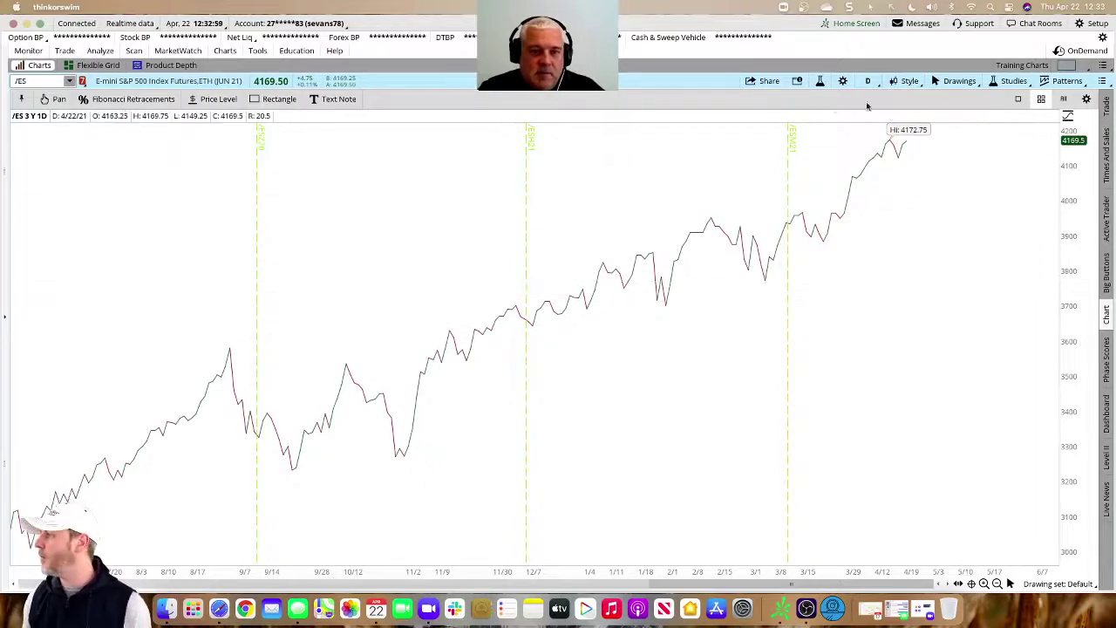
Step: Set the /ES chart type to Bar
{"action": "left_click", "coordinate": [909, 82]}
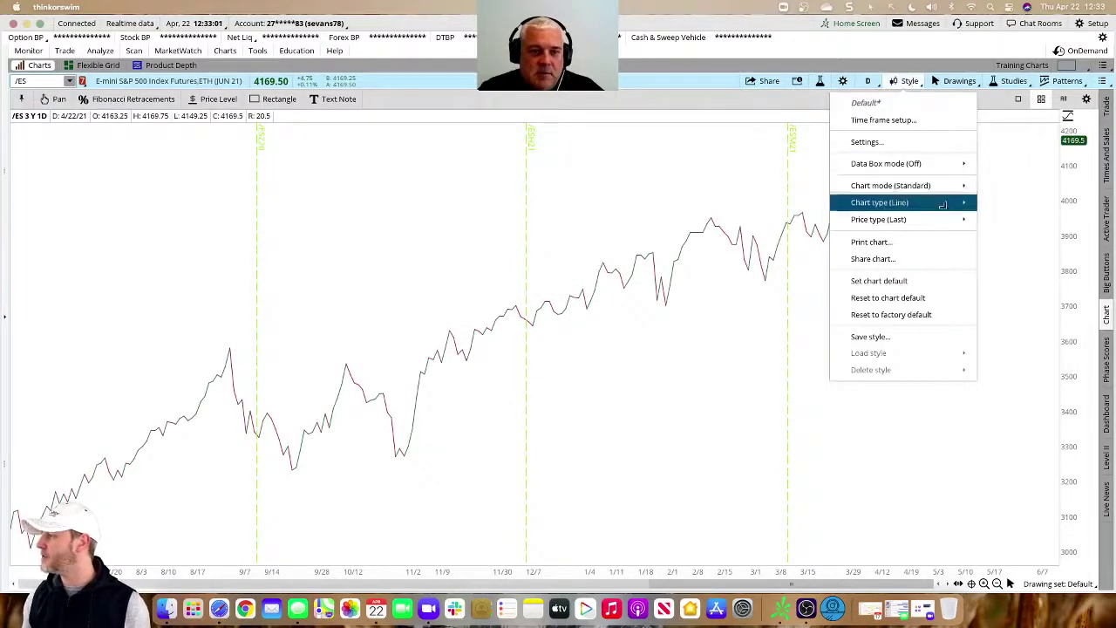
{"action": "mouse_move", "coordinate": [950, 200]}
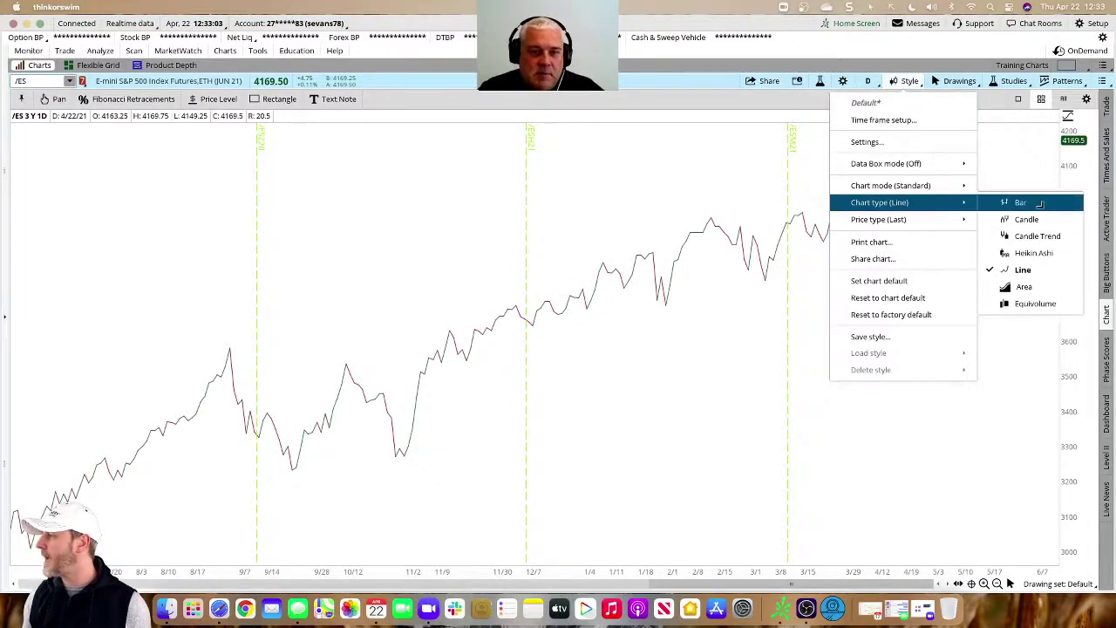
{"action": "left_click", "coordinate": [1039, 203]}
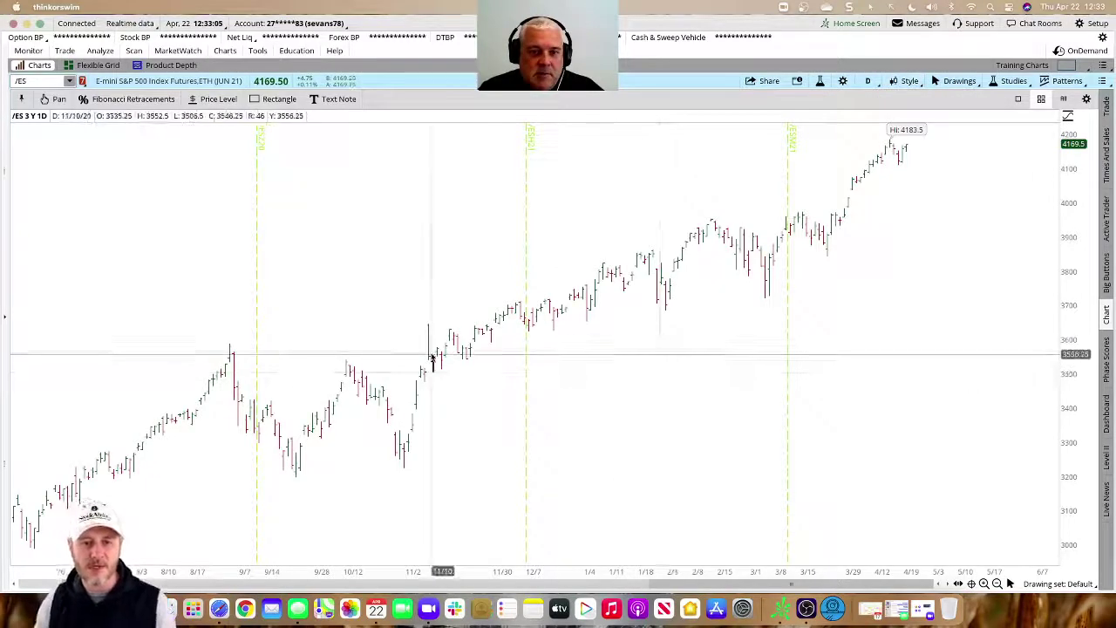
Step: Box the 4/5 bar on the /ES chart in purple and label its open O and its close C
{"action": "left_click_drag", "start_coordinate": [634, 196], "coordinate": [934, 194]}
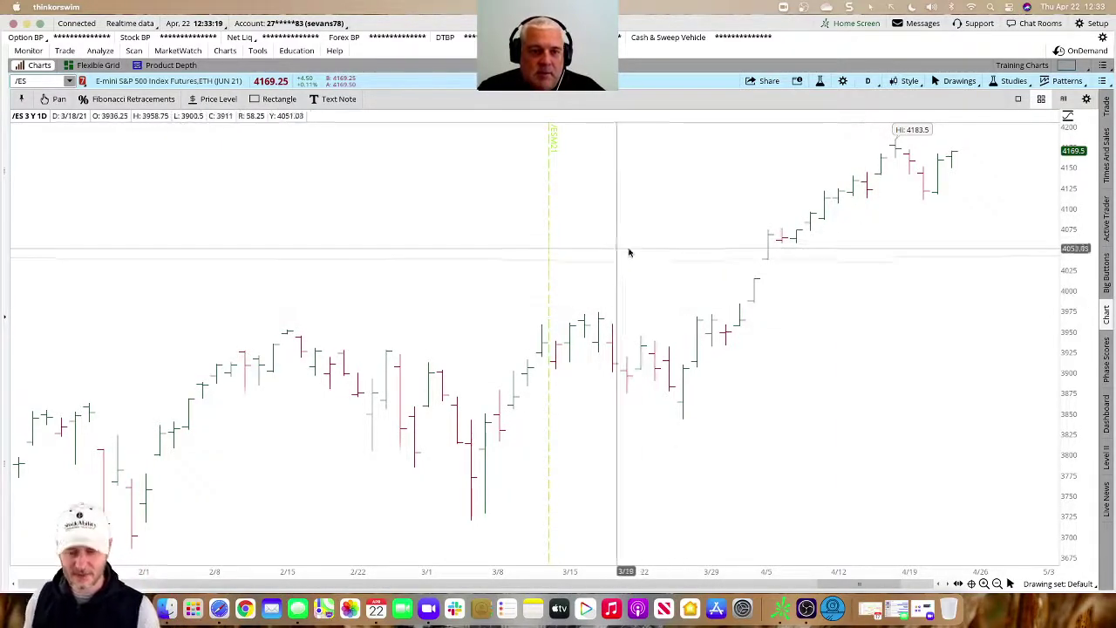
{"action": "left_click_drag", "start_coordinate": [550, 249], "coordinate": [979, 218]}
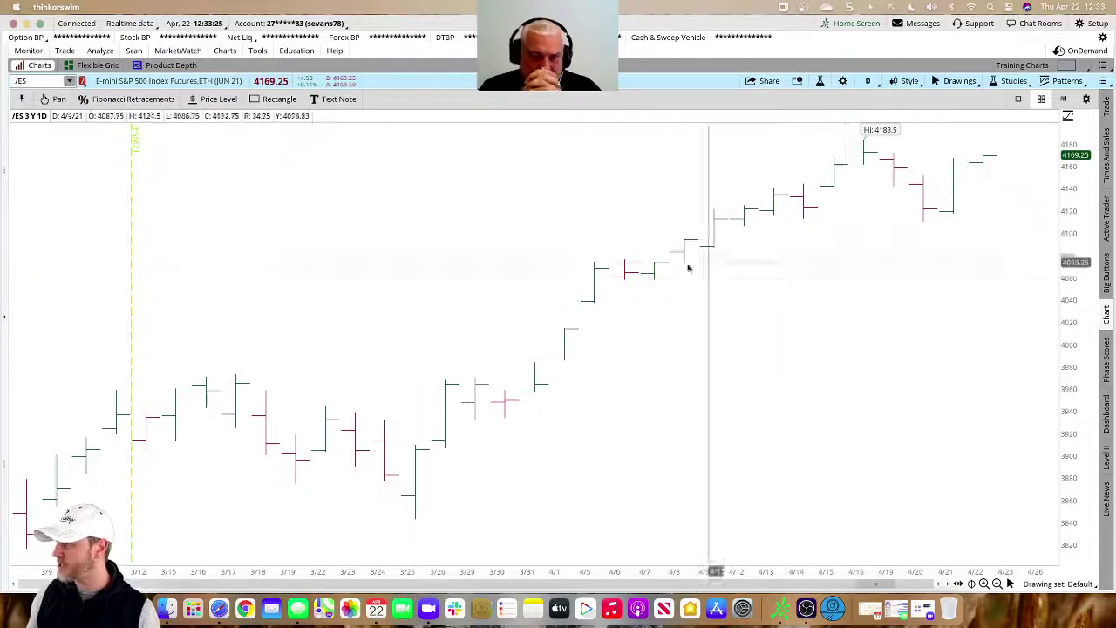
{"action": "mouse_move", "coordinate": [566, 249]}
{"action": "left_mouse_down"}
{"action": "mouse_move", "coordinate": [637, 336]}
{"action": "mouse_move", "coordinate": [614, 325]}
{"action": "mouse_move", "coordinate": [625, 322]}
{"action": "left_mouse_up"}
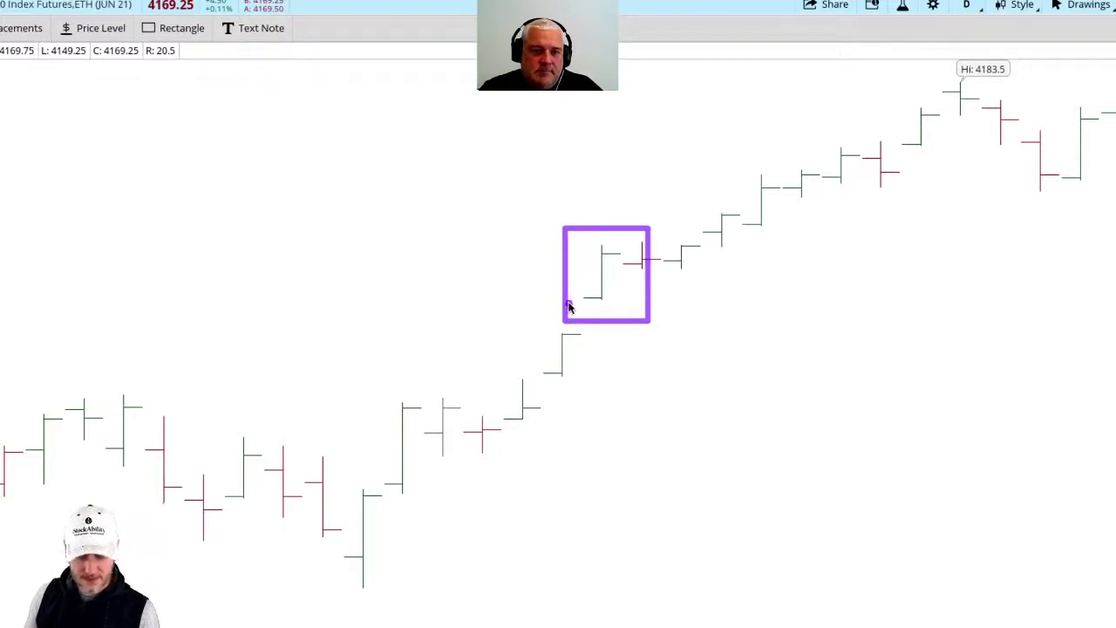
{"action": "left_click_drag", "start_coordinate": [572, 294], "coordinate": [575, 291]}
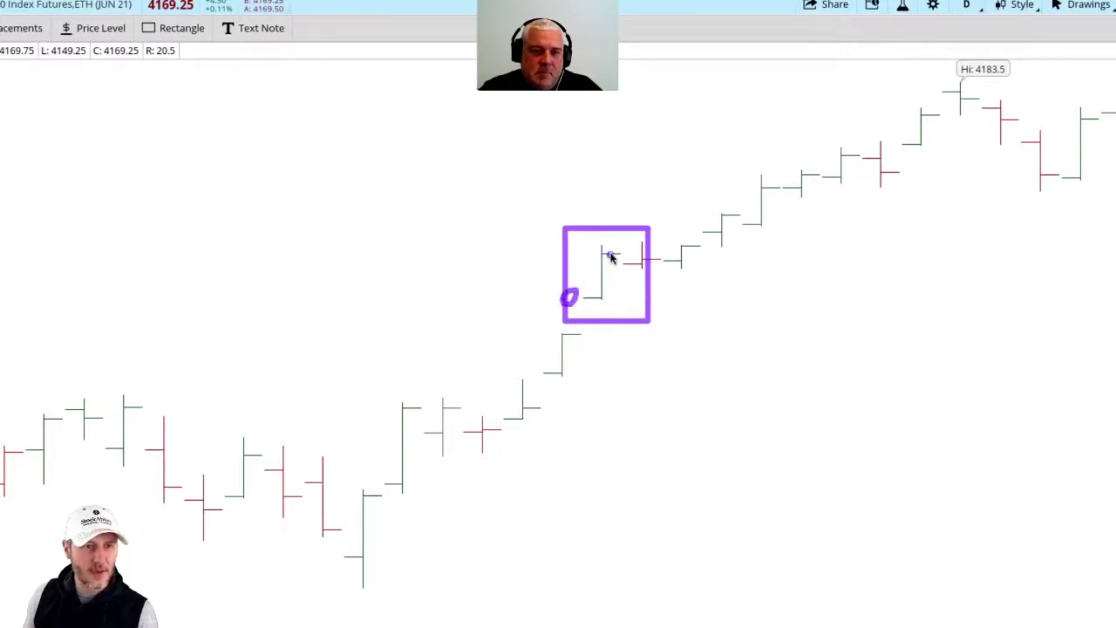
{"action": "left_click_drag", "start_coordinate": [632, 247], "coordinate": [632, 259]}
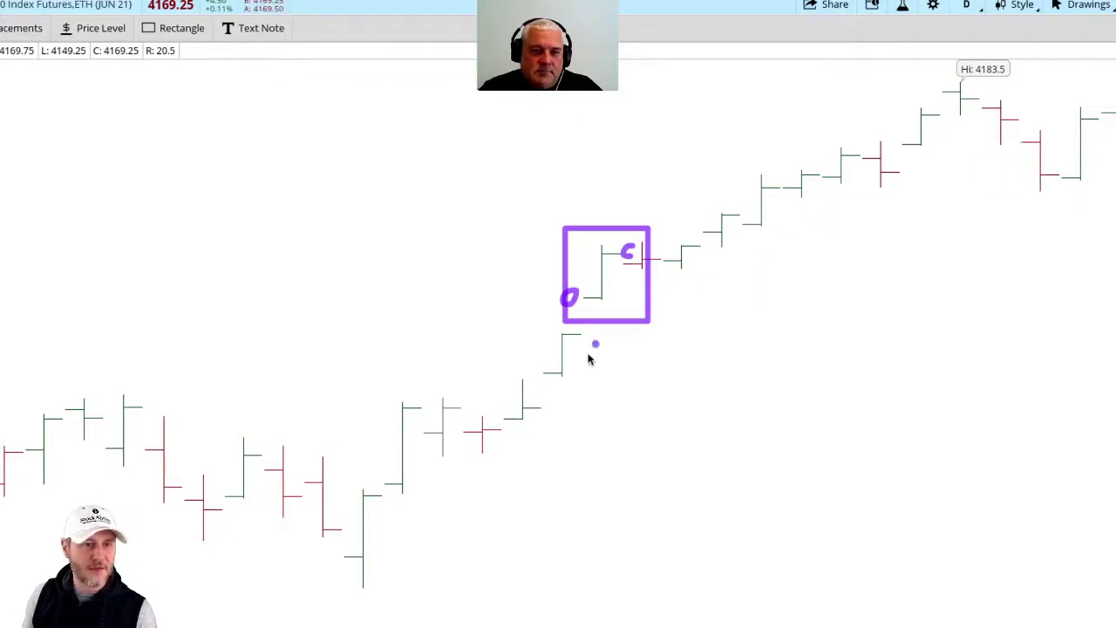
Step: Sketch an open tick labelled O and a higher close tick labelled C in blank space, and mark the boxed bar's high and low
{"action": "left_click_drag", "start_coordinate": [780, 477], "coordinate": [815, 474]}
{"action": "left_click_drag", "start_coordinate": [873, 408], "coordinate": [889, 406]}
{"action": "left_click_drag", "start_coordinate": [793, 504], "coordinate": [798, 503]}
{"action": "left_click_drag", "start_coordinate": [931, 396], "coordinate": [932, 415]}
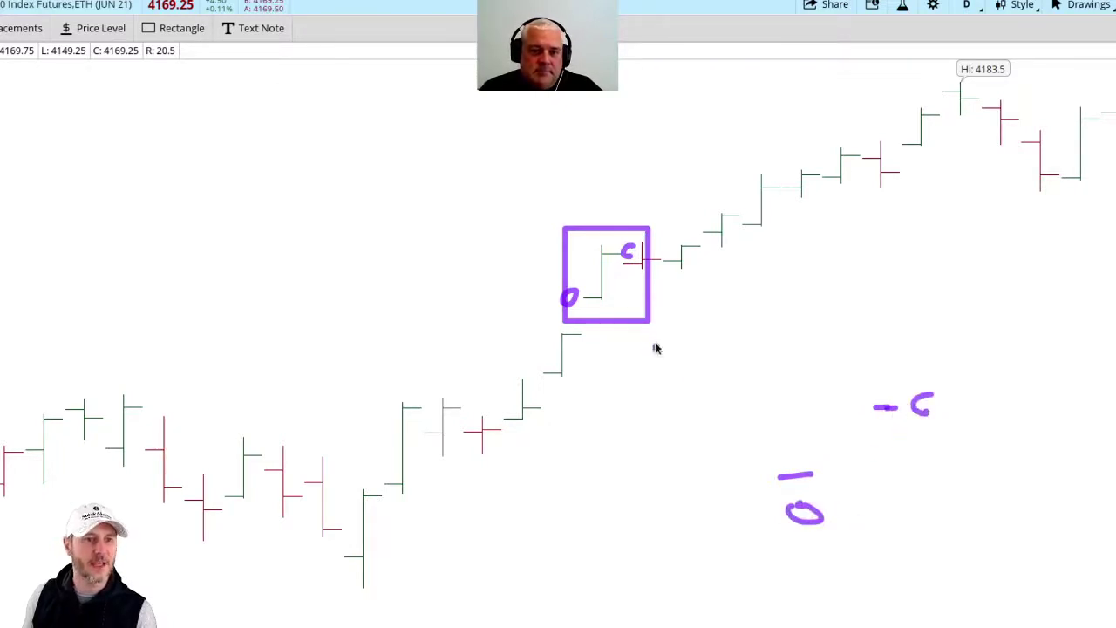
{"action": "left_click_drag", "start_coordinate": [602, 251], "coordinate": [612, 246]}
{"action": "left_click_drag", "start_coordinate": [595, 304], "coordinate": [622, 303]}
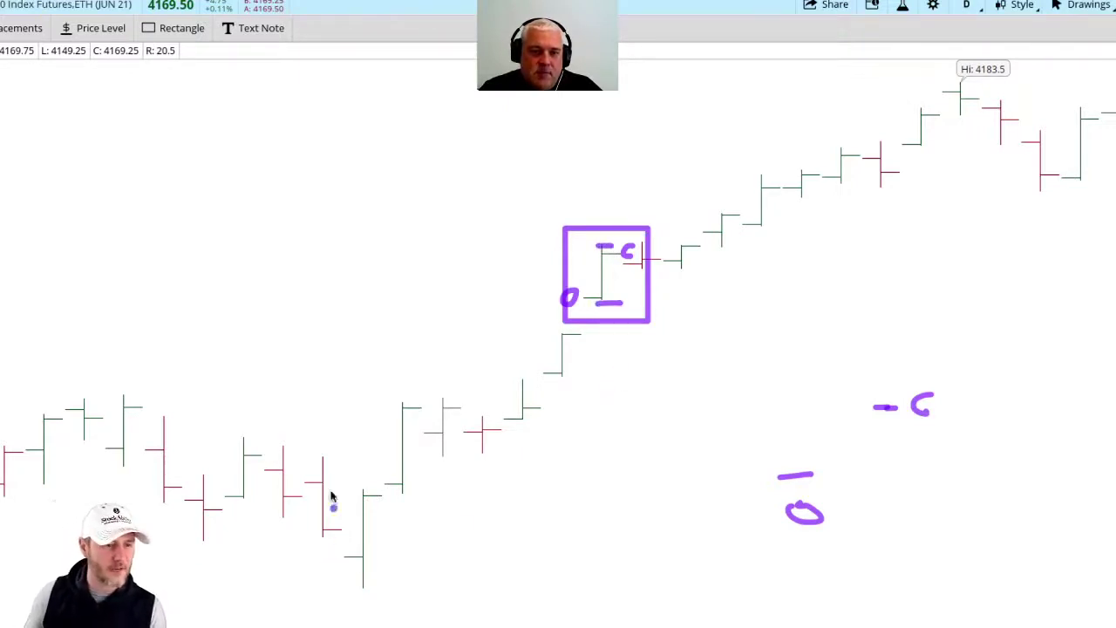
Step: Box the 3/25 bar, label its open O and close C, add arrows showing its down and up moves, and clear the annotations
{"action": "left_click_drag", "start_coordinate": [323, 473], "coordinate": [421, 615]}
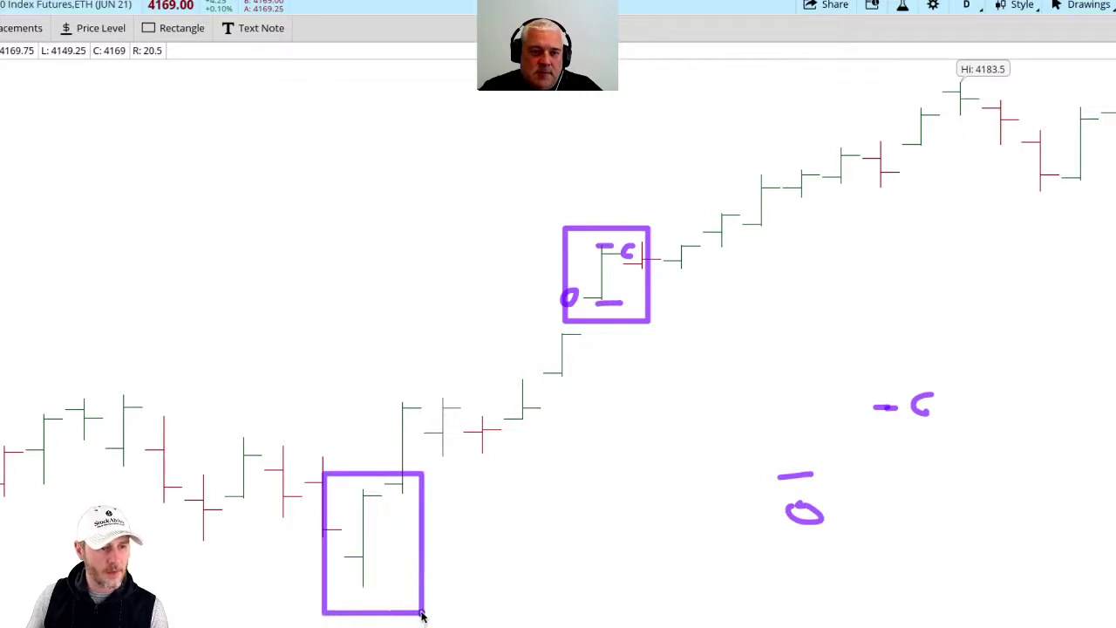
{"action": "mouse_move", "coordinate": [340, 578]}
{"action": "left_mouse_down"}
{"action": "mouse_move", "coordinate": [324, 572]}
{"action": "mouse_move", "coordinate": [324, 556]}
{"action": "mouse_move", "coordinate": [342, 565]}
{"action": "mouse_move", "coordinate": [333, 547]}
{"action": "left_mouse_up"}
{"action": "mouse_move", "coordinate": [402, 495]}
{"action": "left_mouse_down"}
{"action": "mouse_move", "coordinate": [393, 491]}
{"action": "mouse_move", "coordinate": [401, 508]}
{"action": "left_mouse_up"}
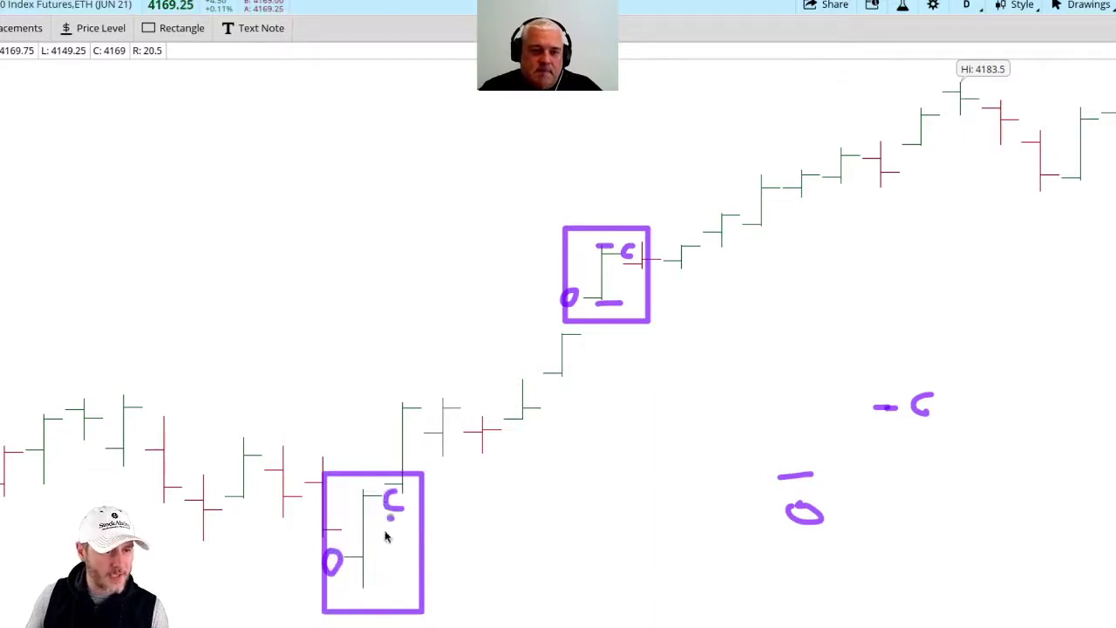
{"action": "mouse_move", "coordinate": [368, 563]}
{"action": "left_mouse_down"}
{"action": "mouse_move", "coordinate": [384, 564]}
{"action": "mouse_move", "coordinate": [387, 602]}
{"action": "left_mouse_up"}
{"action": "mouse_move", "coordinate": [412, 589]}
{"action": "left_mouse_down"}
{"action": "mouse_move", "coordinate": [432, 484]}
{"action": "mouse_move", "coordinate": [445, 514]}
{"action": "left_mouse_up"}
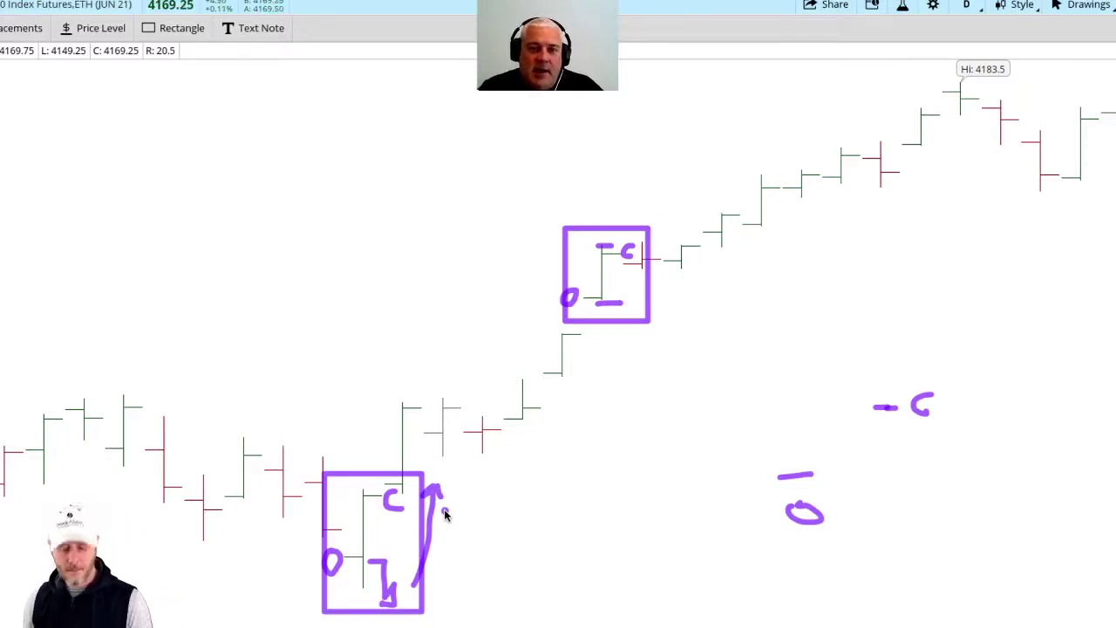
{"action": "key", "text": "Escape"}
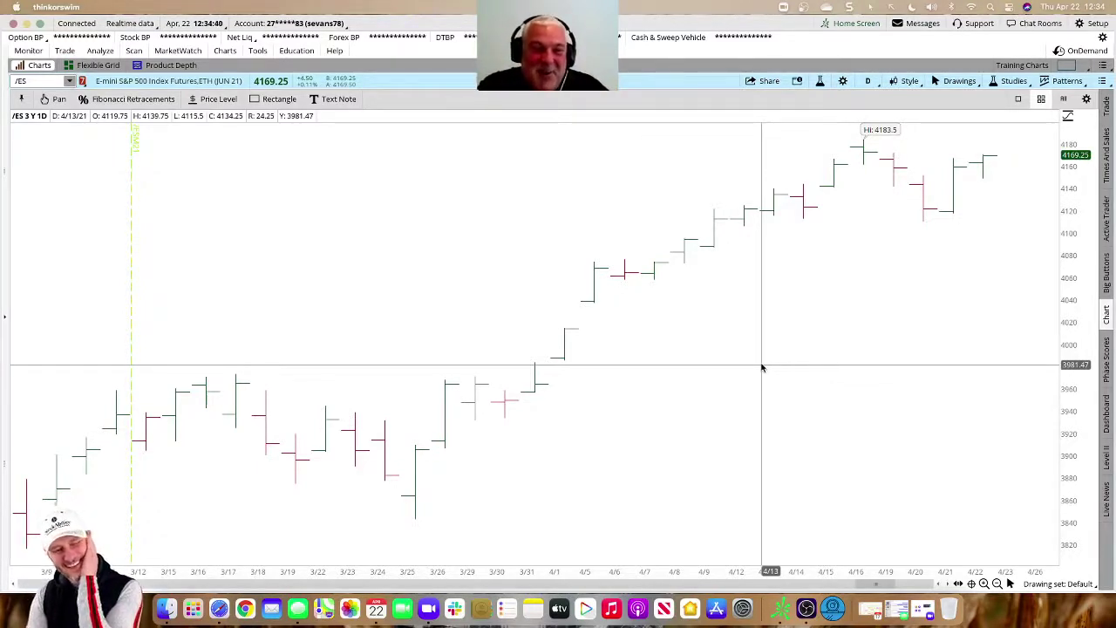
Step: Autozoom the /ES chart to view its full three-year price range
{"action": "scroll", "coordinate": [762, 368], "scroll_direction": "up", "scroll_amount": 5}
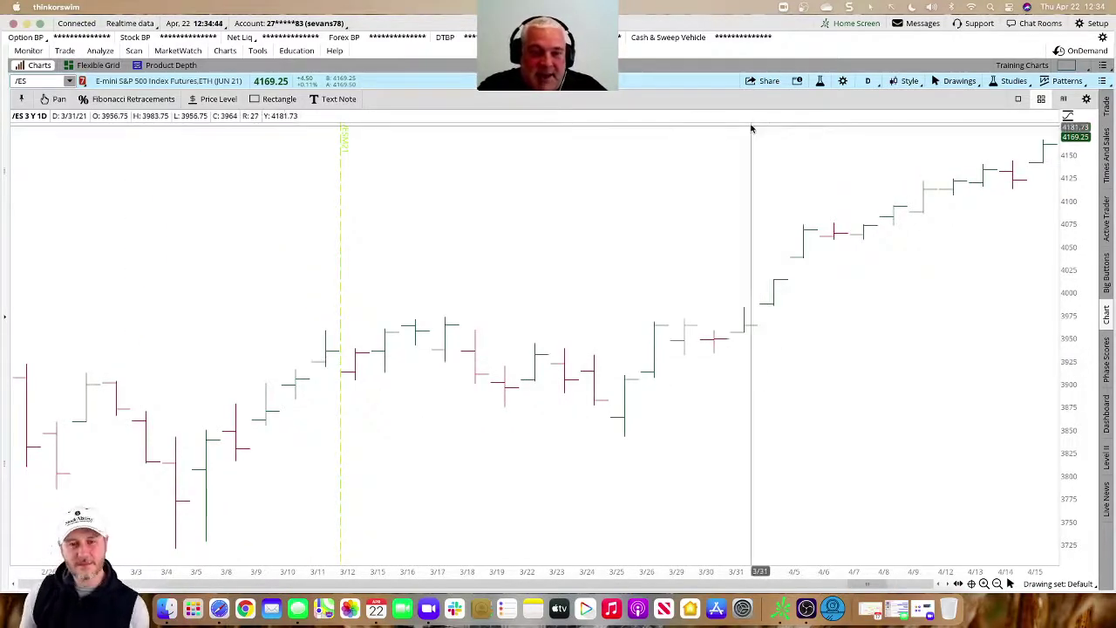
{"action": "scroll", "coordinate": [813, 204], "scroll_direction": "down", "scroll_amount": 5}
{"action": "scroll", "coordinate": [812, 204], "scroll_direction": "up", "scroll_amount": 5}
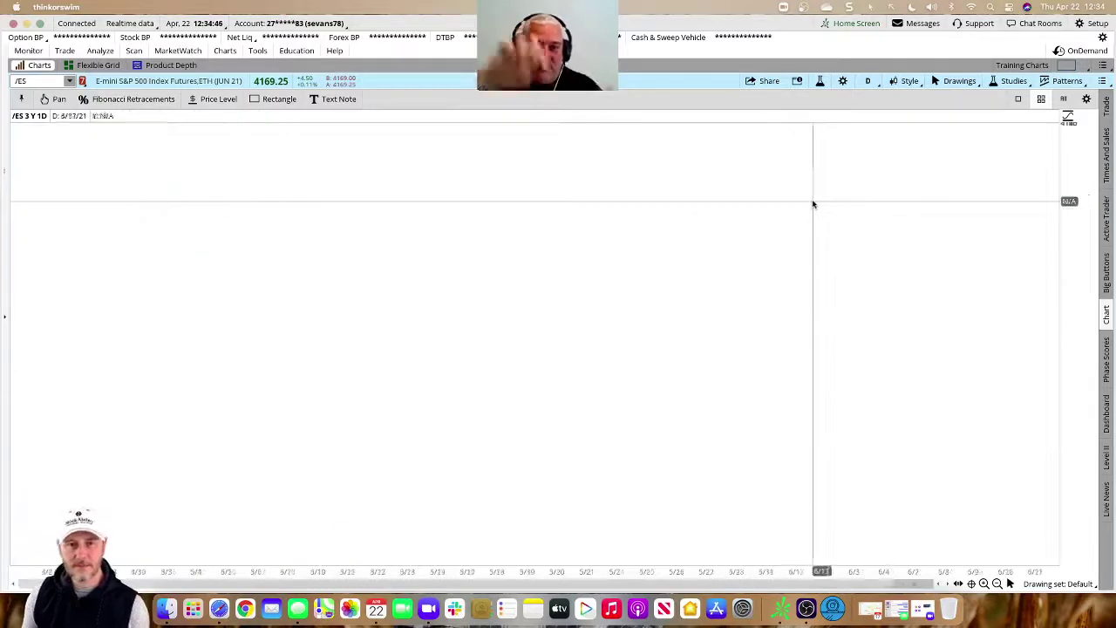
{"action": "scroll", "coordinate": [813, 204], "scroll_direction": "down", "scroll_amount": 5}
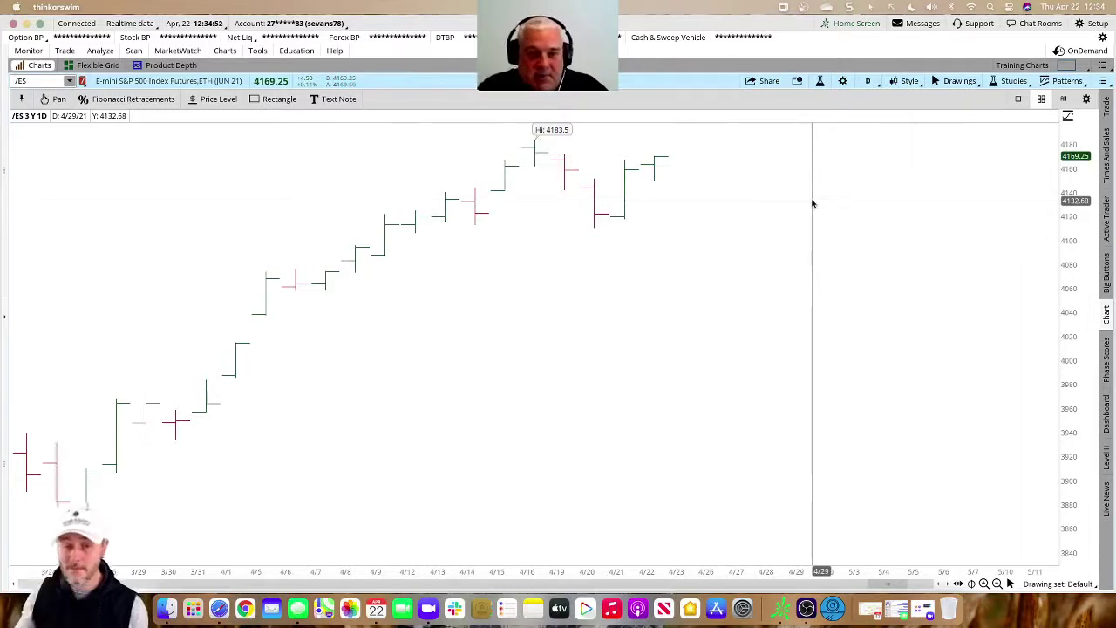
{"action": "right_click", "coordinate": [868, 350]}
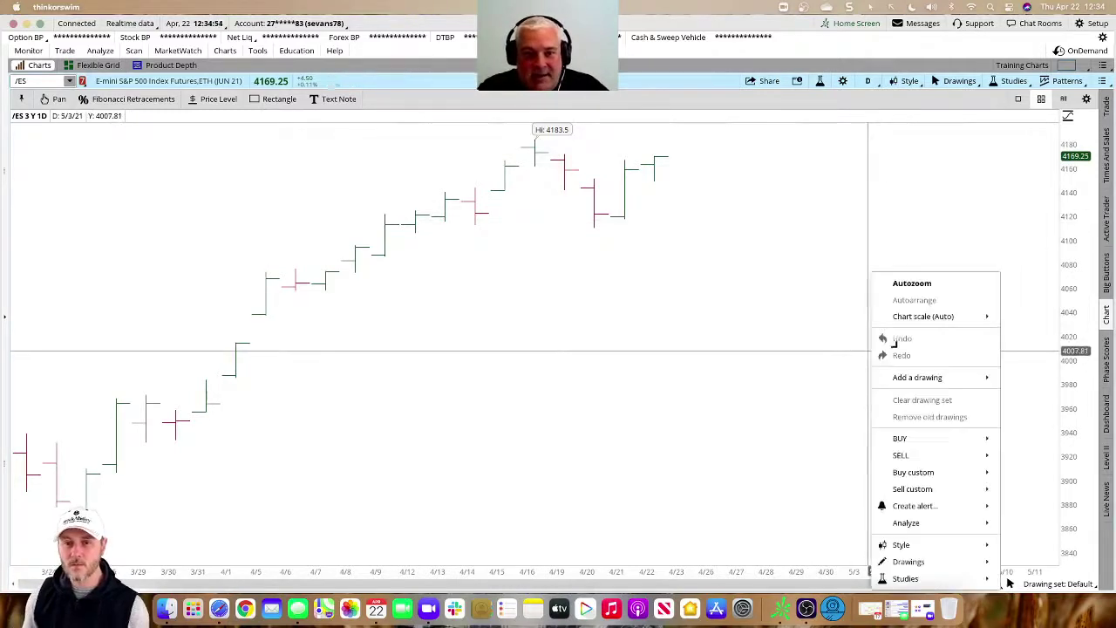
{"action": "left_click", "coordinate": [920, 283]}
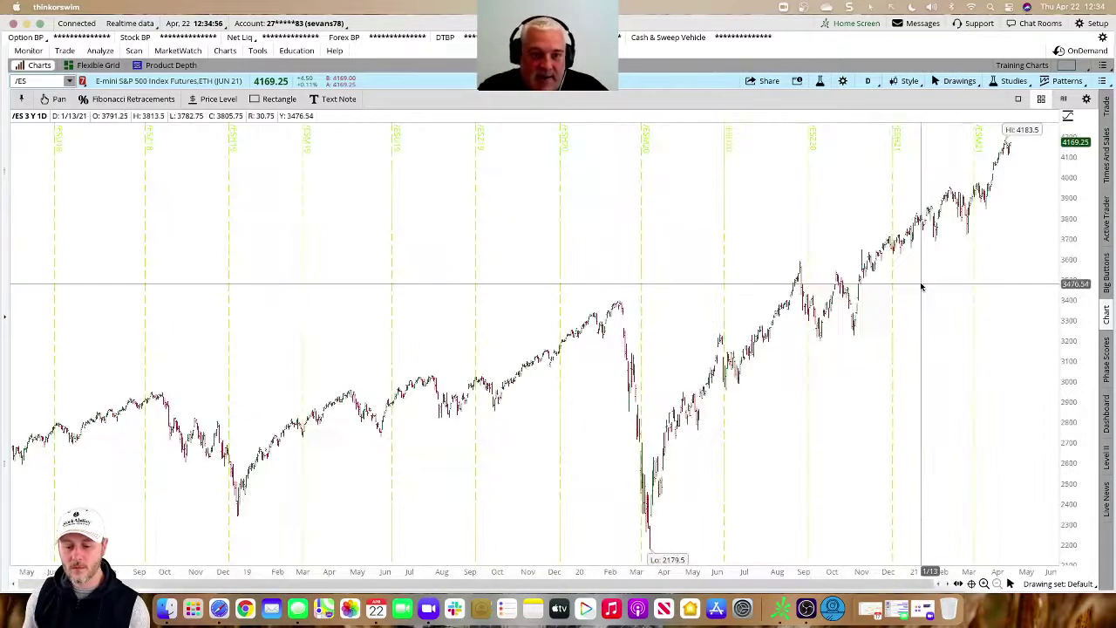
Step: Draw a long rising arrow below the /ES bars and horizontal lines at about 3215, 3660 and 3975, and clear the annotations
{"action": "left_click_drag", "start_coordinate": [626, 284], "coordinate": [1004, 267]}
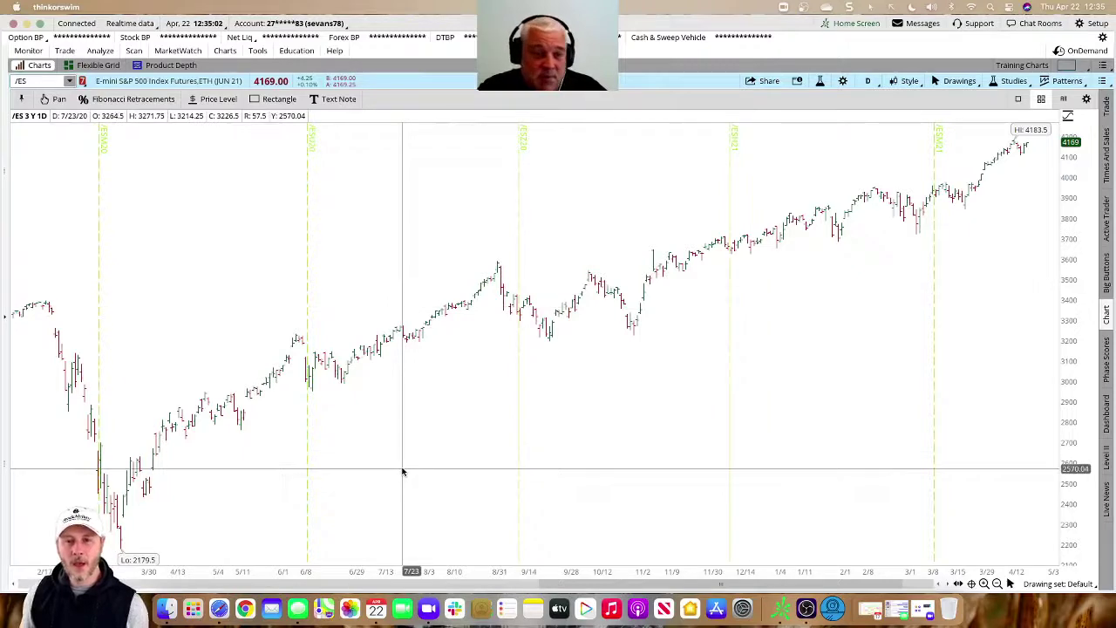
{"action": "left_click_drag", "start_coordinate": [297, 406], "coordinate": [1020, 356]}
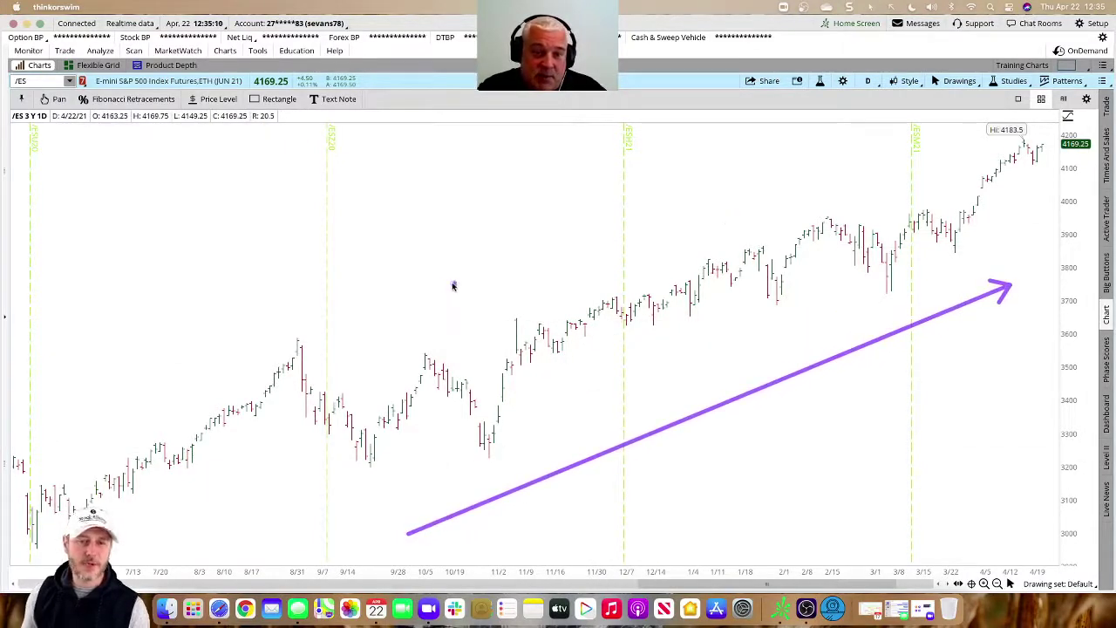
{"action": "left_click_drag", "start_coordinate": [344, 463], "coordinate": [585, 464]}
{"action": "left_click_drag", "start_coordinate": [678, 316], "coordinate": [918, 305]}
{"action": "left_click_drag", "start_coordinate": [818, 209], "coordinate": [983, 210]}
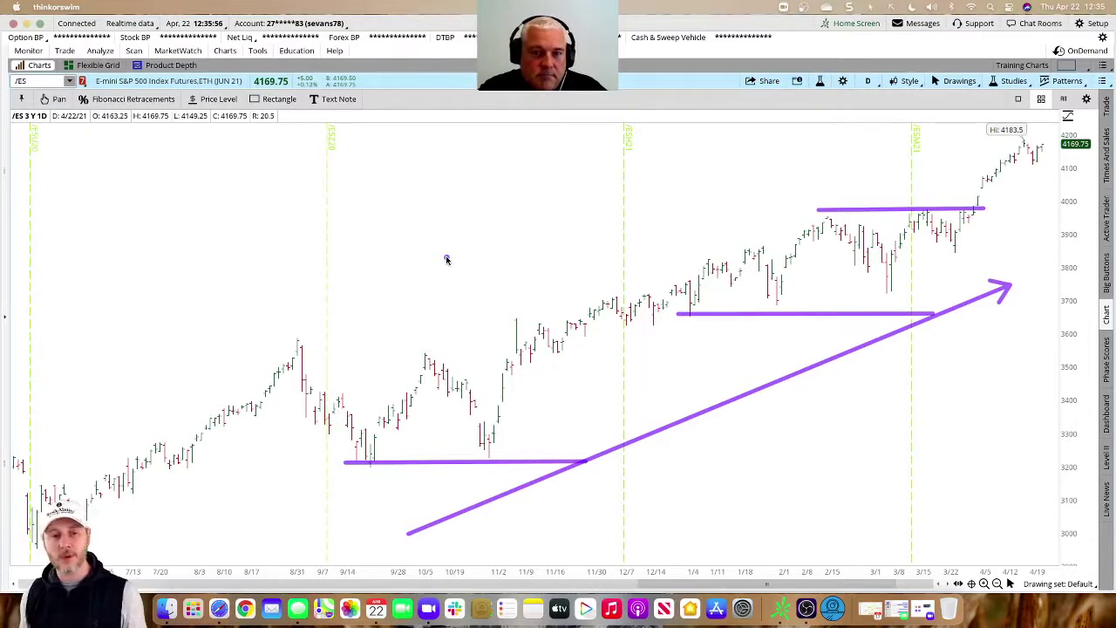
{"action": "key", "text": "Escape"}
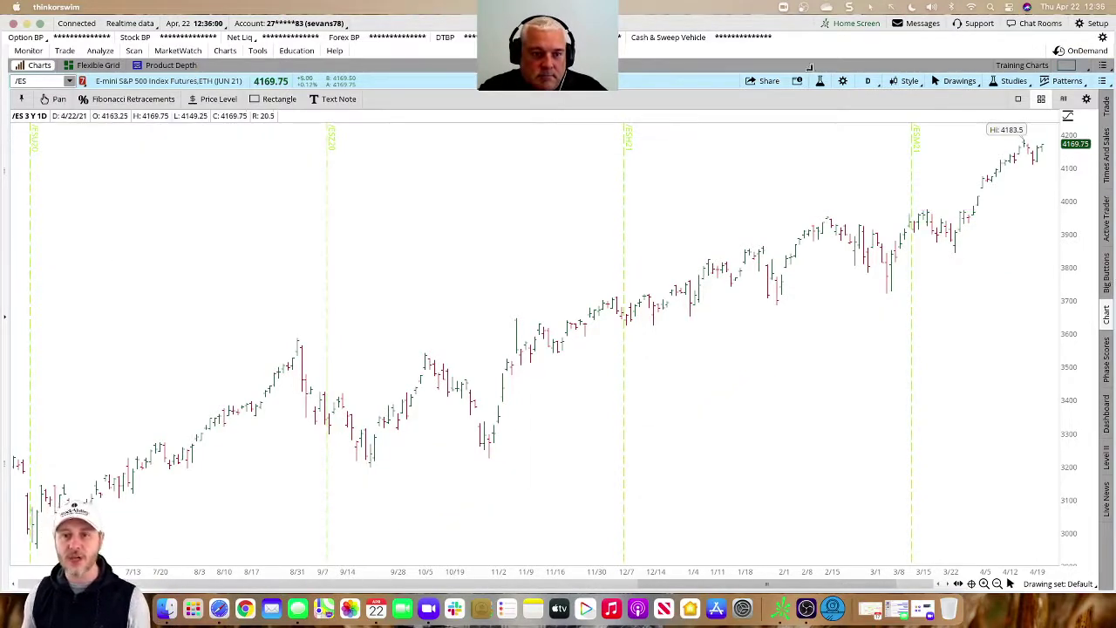
Step: Set the /ES chart type to Candle
{"action": "left_click", "coordinate": [907, 82]}
{"action": "mouse_move", "coordinate": [933, 203]}
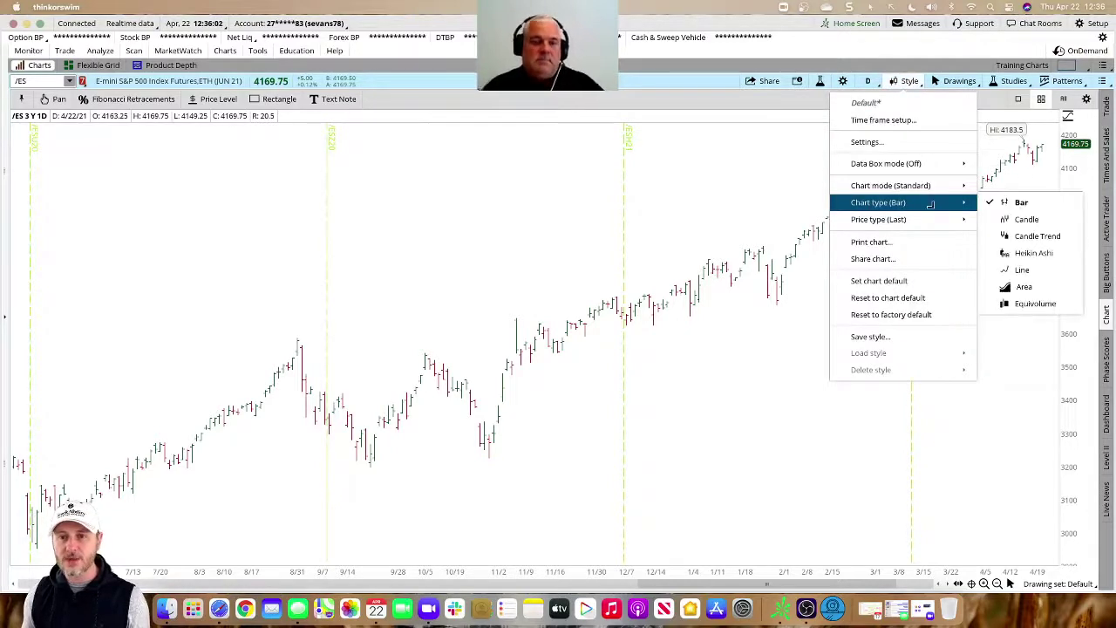
{"action": "left_click", "coordinate": [1029, 218]}
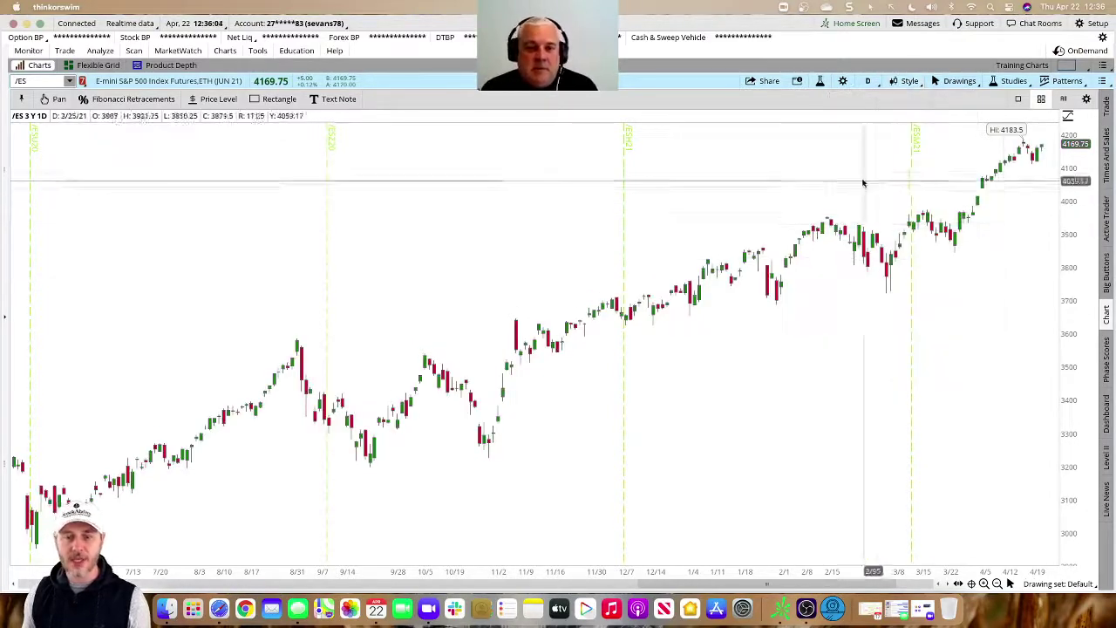
Step: Mark the body top and bottom of the large red late-January candle and draw a downward arrow beside it
{"action": "left_click_drag", "start_coordinate": [606, 205], "coordinate": [1051, 200]}
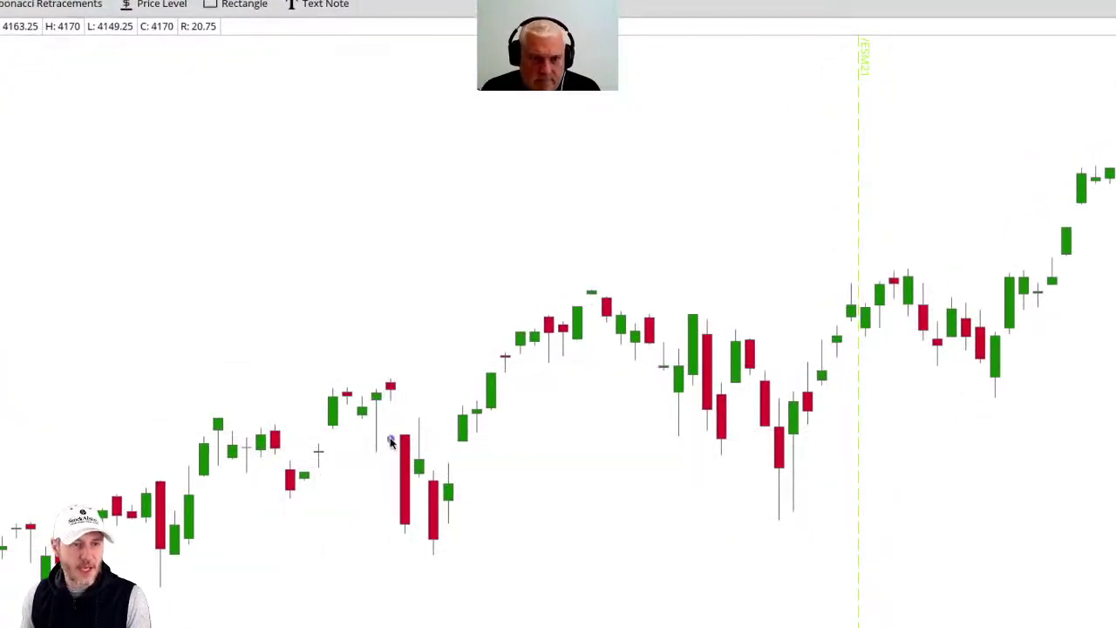
{"action": "left_click_drag", "start_coordinate": [388, 435], "coordinate": [419, 435]}
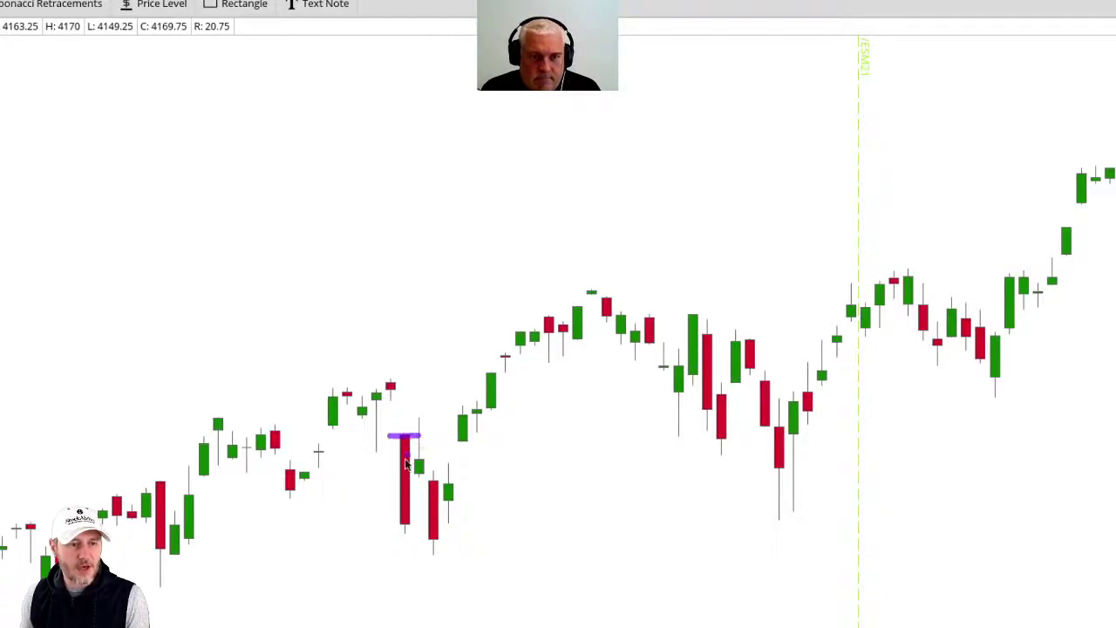
{"action": "left_click_drag", "start_coordinate": [394, 526], "coordinate": [416, 528]}
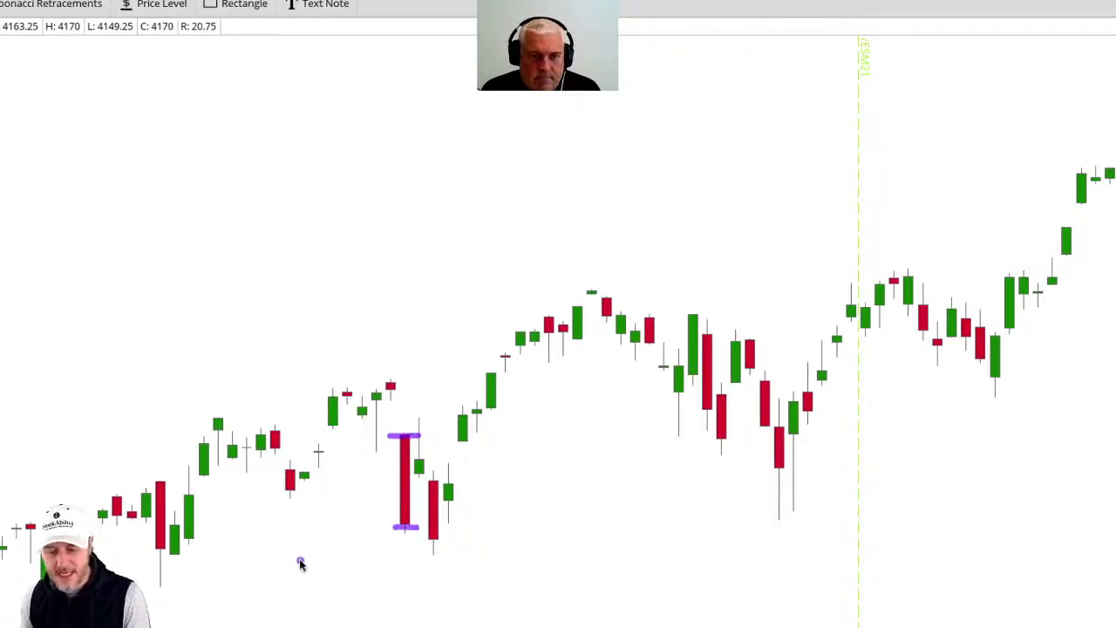
{"action": "mouse_move", "coordinate": [382, 452]}
{"action": "left_mouse_down"}
{"action": "mouse_move", "coordinate": [378, 522]}
{"action": "mouse_move", "coordinate": [389, 525]}
{"action": "left_mouse_up"}
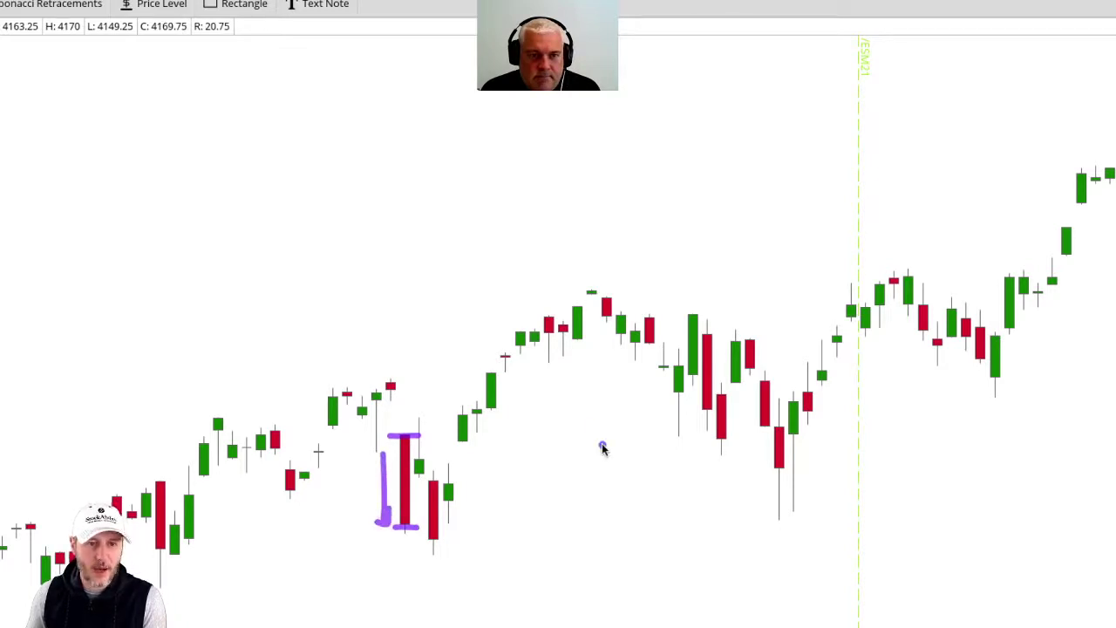
Step: Mark the bodies of the green 3/25 candle, with an upward arrow, and the red early-March low candle, and clear the annotations
{"action": "mouse_move", "coordinate": [1009, 388]}
{"action": "left_mouse_down"}
{"action": "mouse_move", "coordinate": [1020, 338]}
{"action": "mouse_move", "coordinate": [1029, 349]}
{"action": "left_mouse_up"}
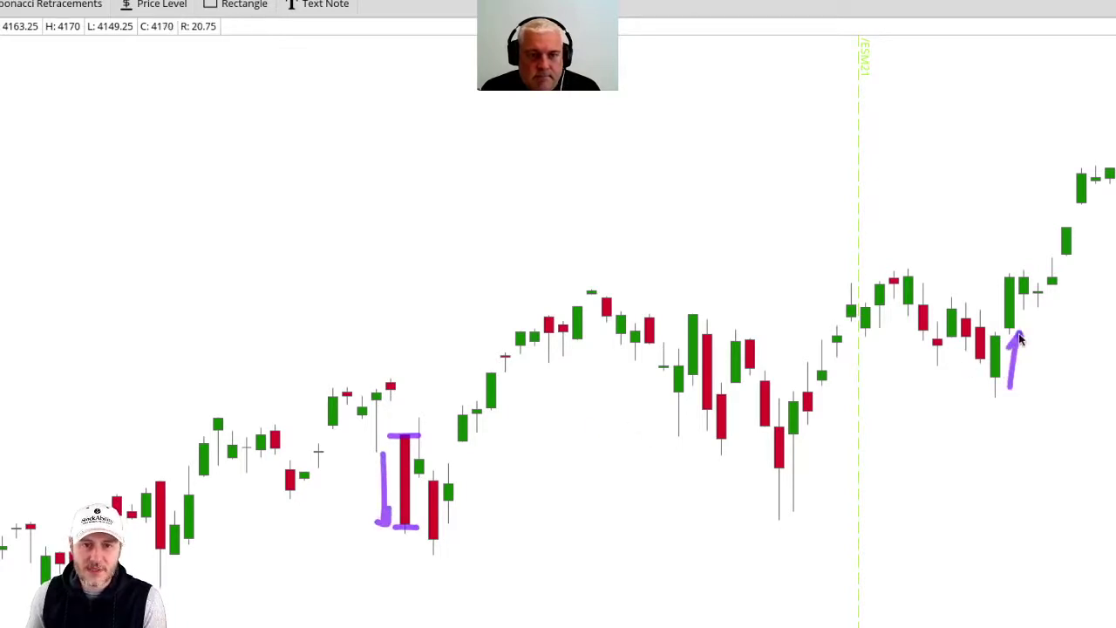
{"action": "left_click_drag", "start_coordinate": [990, 380], "coordinate": [1018, 380]}
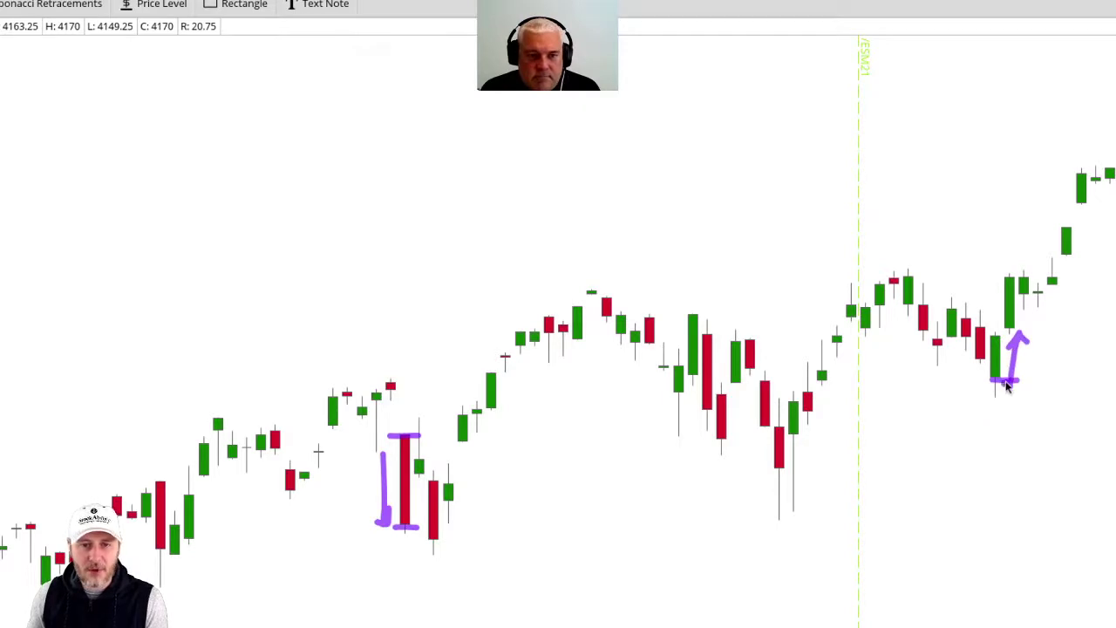
{"action": "left_click_drag", "start_coordinate": [988, 338], "coordinate": [1004, 337]}
{"action": "left_click_drag", "start_coordinate": [771, 426], "coordinate": [786, 427]}
{"action": "left_click_drag", "start_coordinate": [769, 470], "coordinate": [800, 470]}
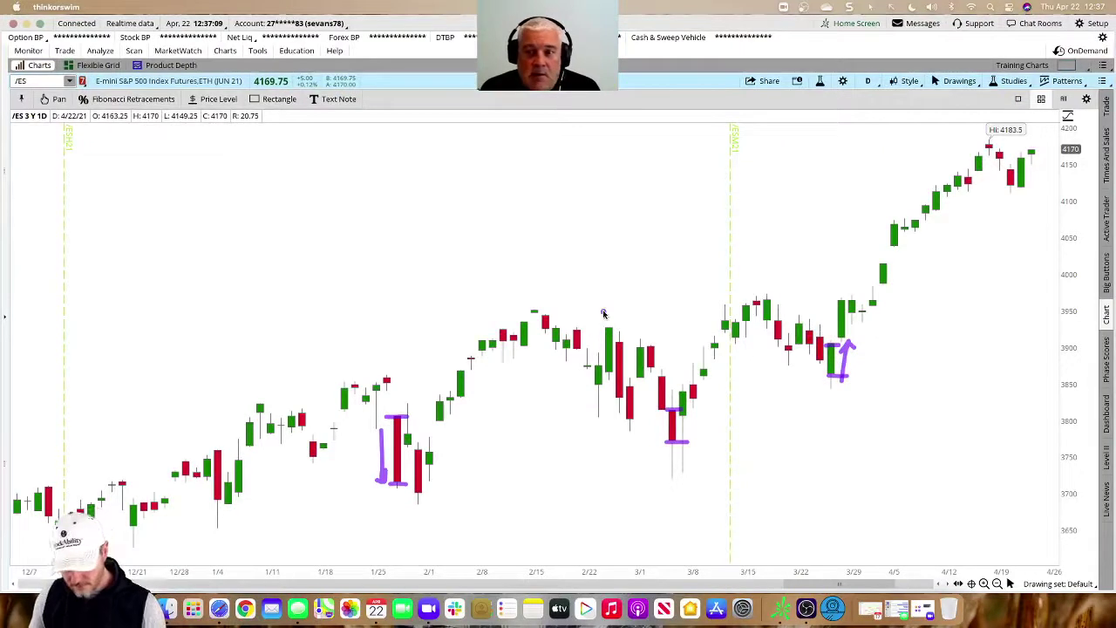
{"action": "key", "text": "Escape"}
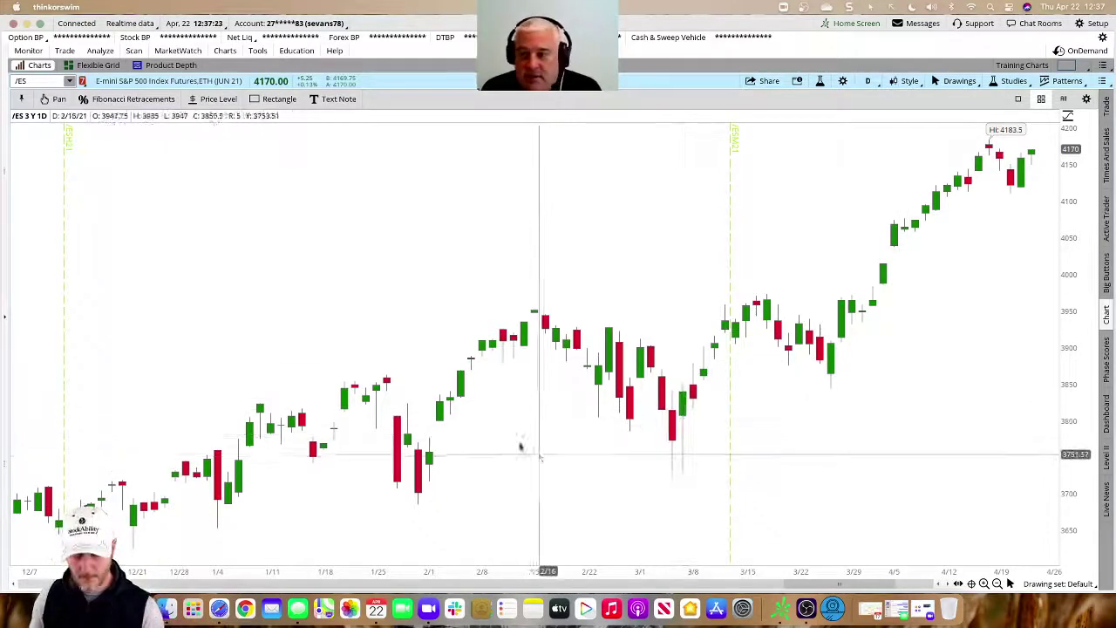
Step: Box the zone of about 3715 to 3775 from early February to mid-March and draw a horizontal line at about 3850 under the 3/25 low
{"action": "left_click_drag", "start_coordinate": [427, 440], "coordinate": [723, 481]}
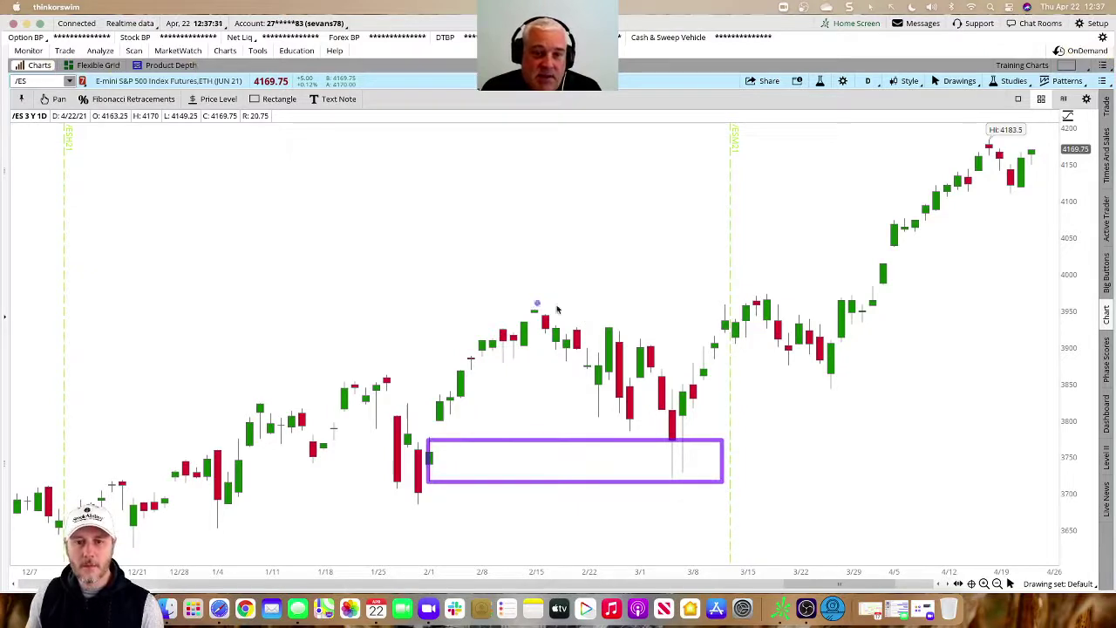
{"action": "left_click_drag", "start_coordinate": [695, 385], "coordinate": [880, 386]}
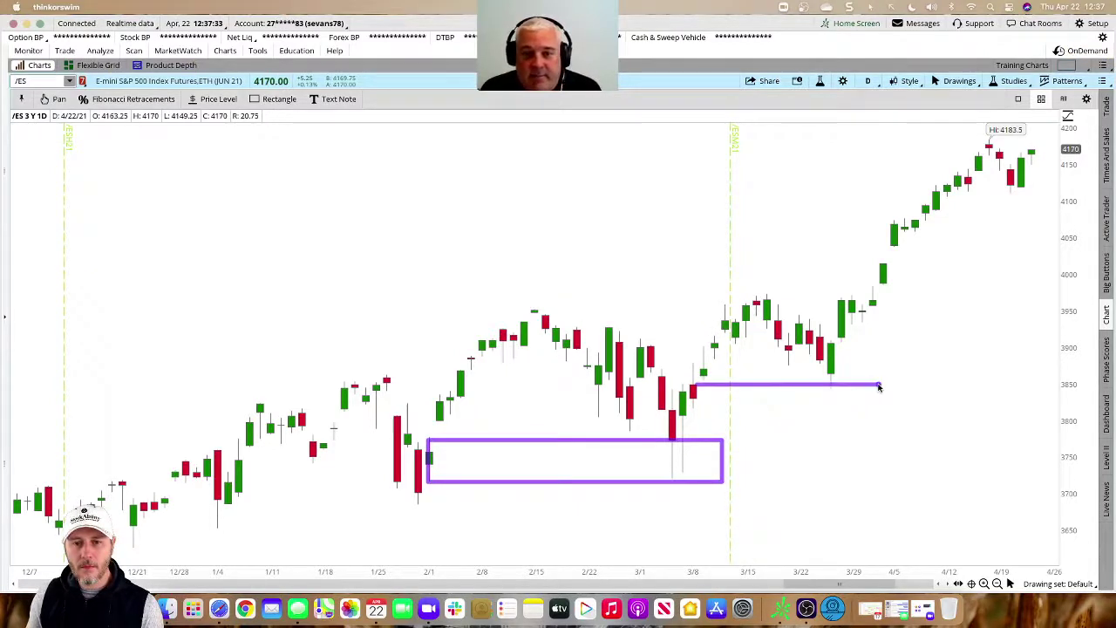
Step: Draw horizontal lines at about 3680 from early January and about 3970 from mid-February, label the boxed zone FG, and clear the annotations
{"action": "left_click_drag", "start_coordinate": [216, 507], "coordinate": [517, 506]}
{"action": "left_click_drag", "start_coordinate": [530, 299], "coordinate": [872, 298]}
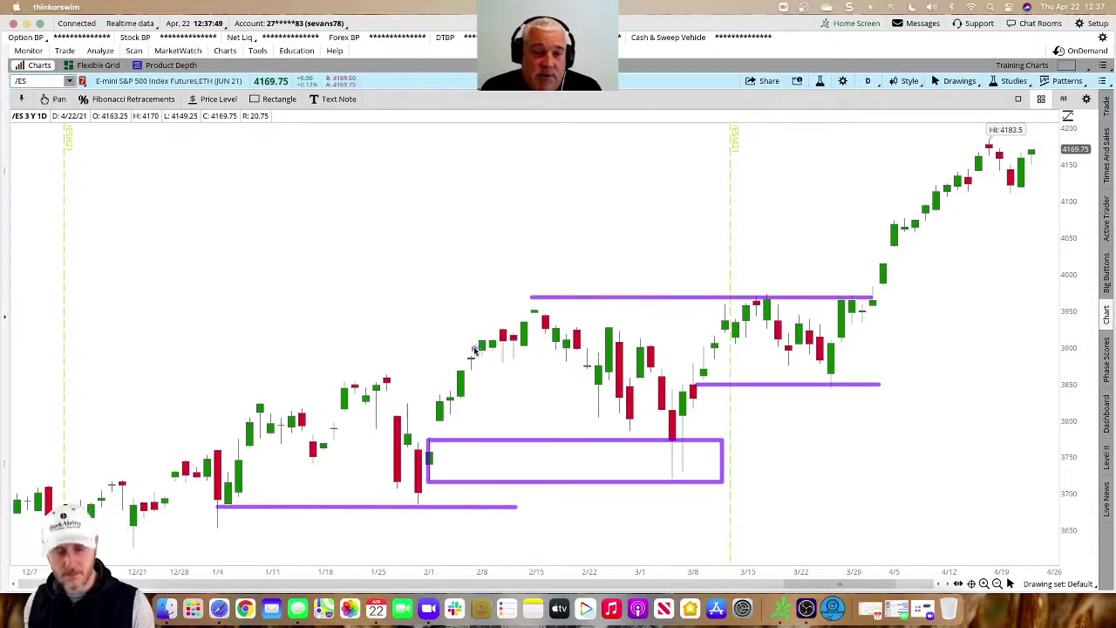
{"action": "mouse_move", "coordinate": [476, 465]}
{"action": "left_mouse_down"}
{"action": "mouse_move", "coordinate": [509, 455]}
{"action": "mouse_move", "coordinate": [493, 460]}
{"action": "mouse_move", "coordinate": [535, 468]}
{"action": "left_mouse_up"}
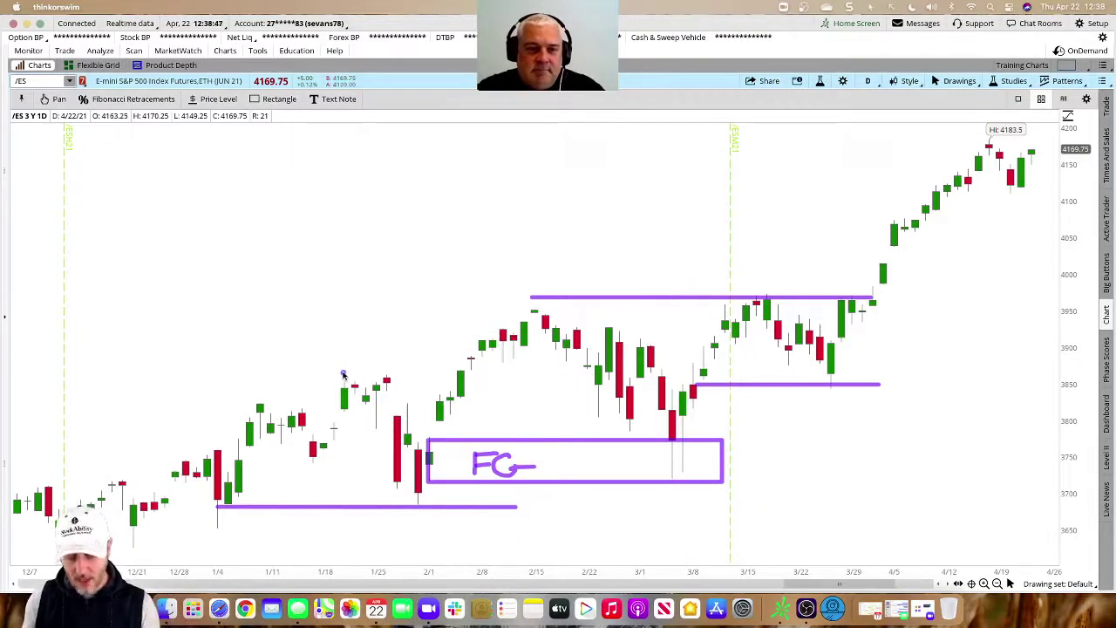
{"action": "key", "text": "Delete"}
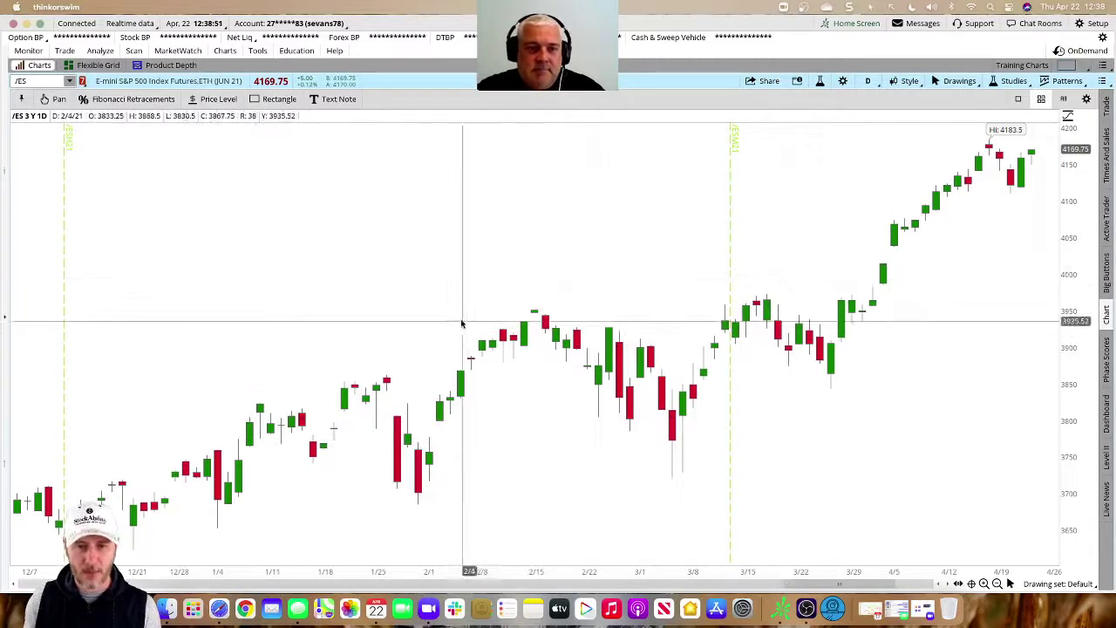
Step: Box the small early-February candle, the early-March low wicks, the late-March green candles and the mid-March candle, and clear the boxes
{"action": "left_click_drag", "start_coordinate": [449, 348], "coordinate": [497, 377]}
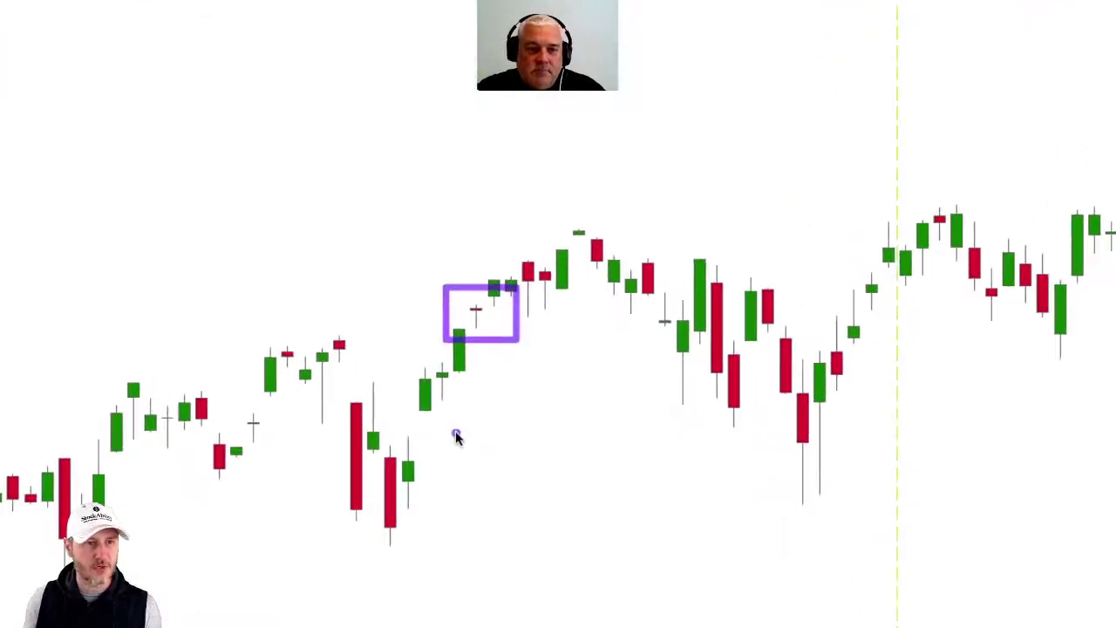
{"action": "scroll", "coordinate": [454, 436], "scroll_direction": "down", "scroll_amount": 2}
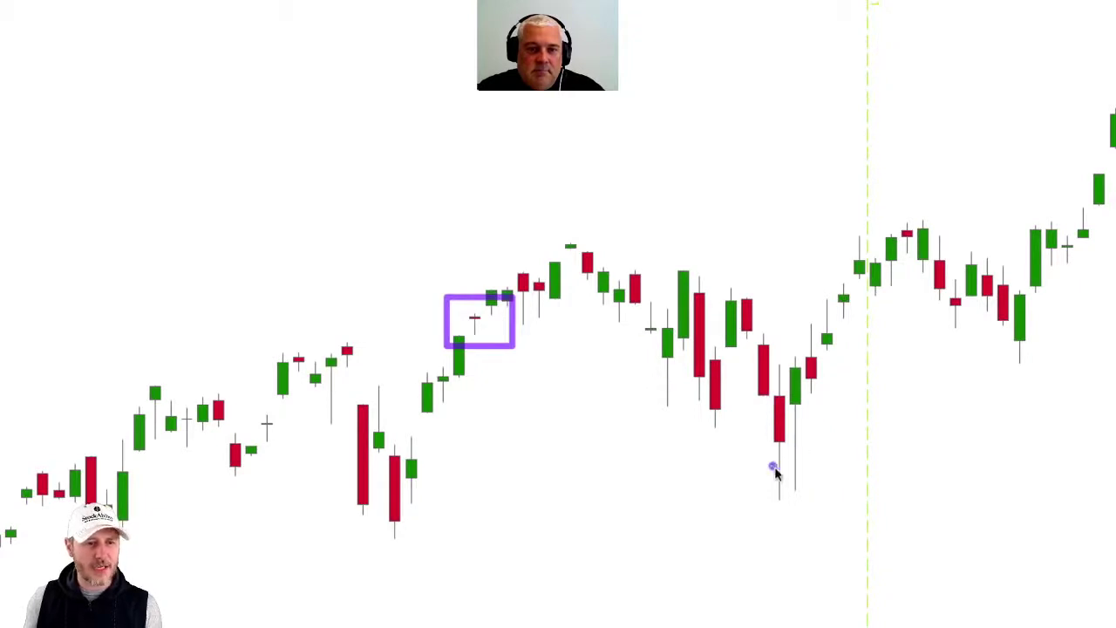
{"action": "left_click_drag", "start_coordinate": [758, 460], "coordinate": [836, 511]}
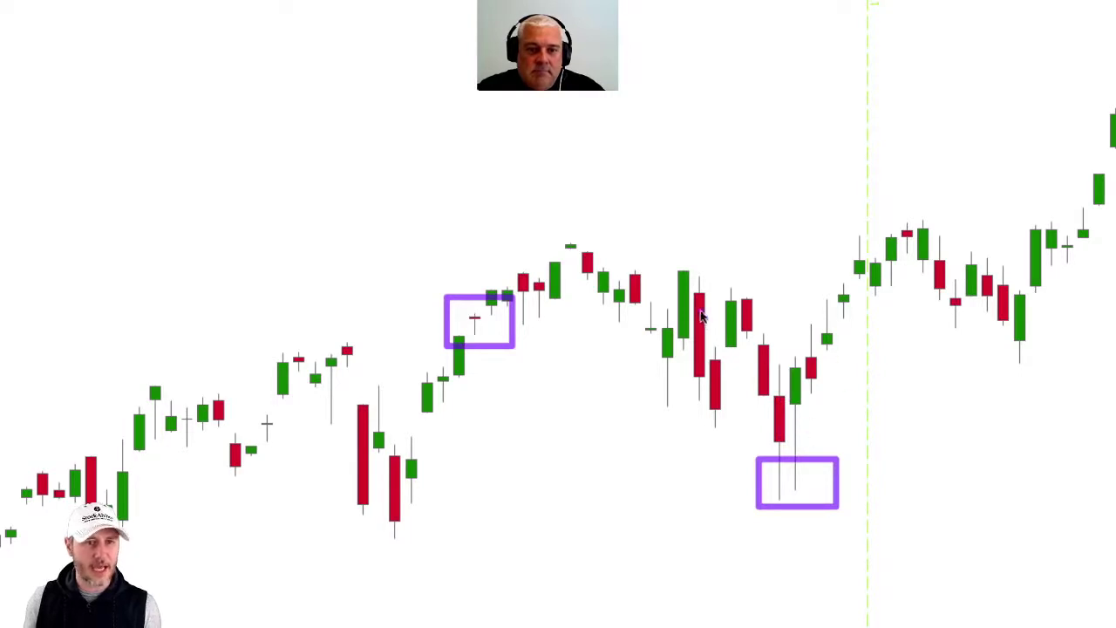
{"action": "left_click_drag", "start_coordinate": [1017, 225], "coordinate": [1063, 299]}
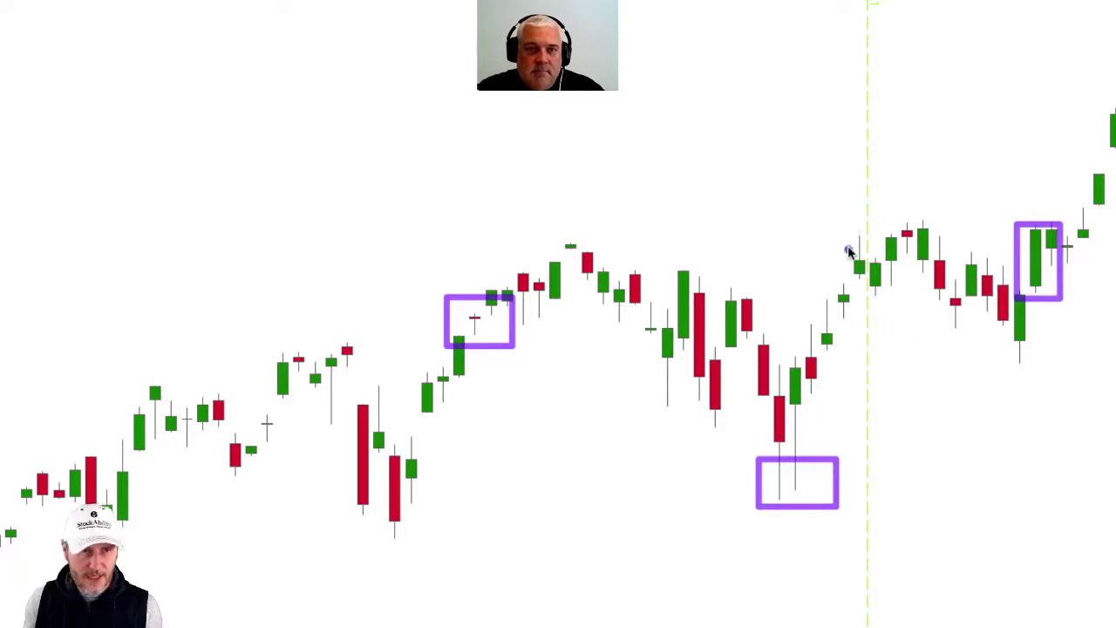
{"action": "left_click_drag", "start_coordinate": [843, 231], "coordinate": [877, 288]}
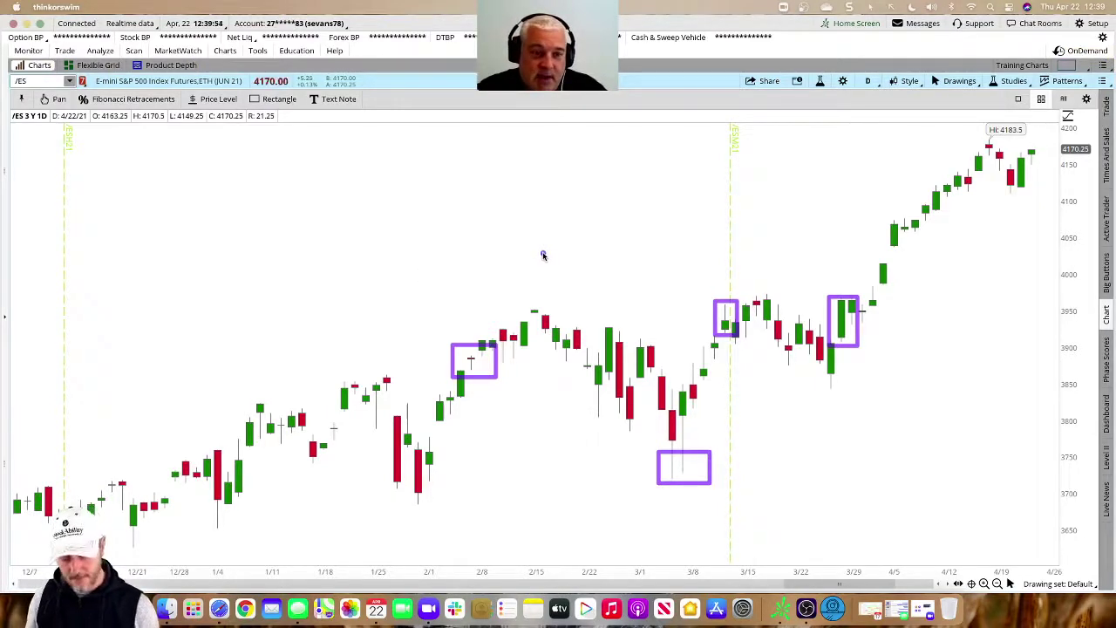
{"action": "key", "text": "Delete"}
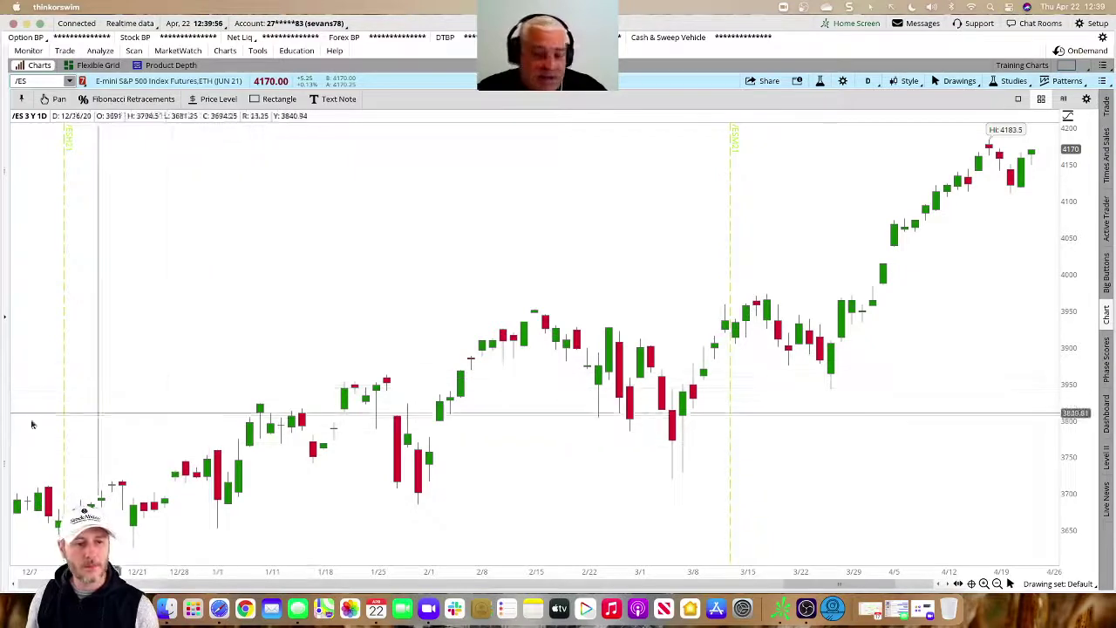
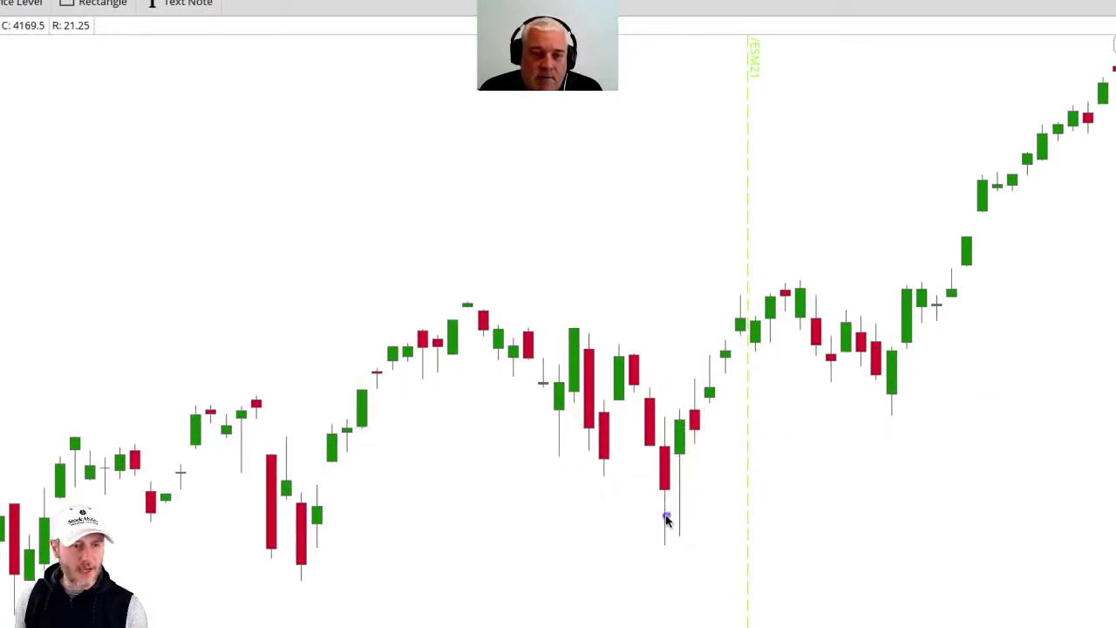
Step: Box the lower wick of the green early-March candle, mark its body top and draw an upward arrow beside it
{"action": "left_click_drag", "start_coordinate": [669, 513], "coordinate": [698, 541]}
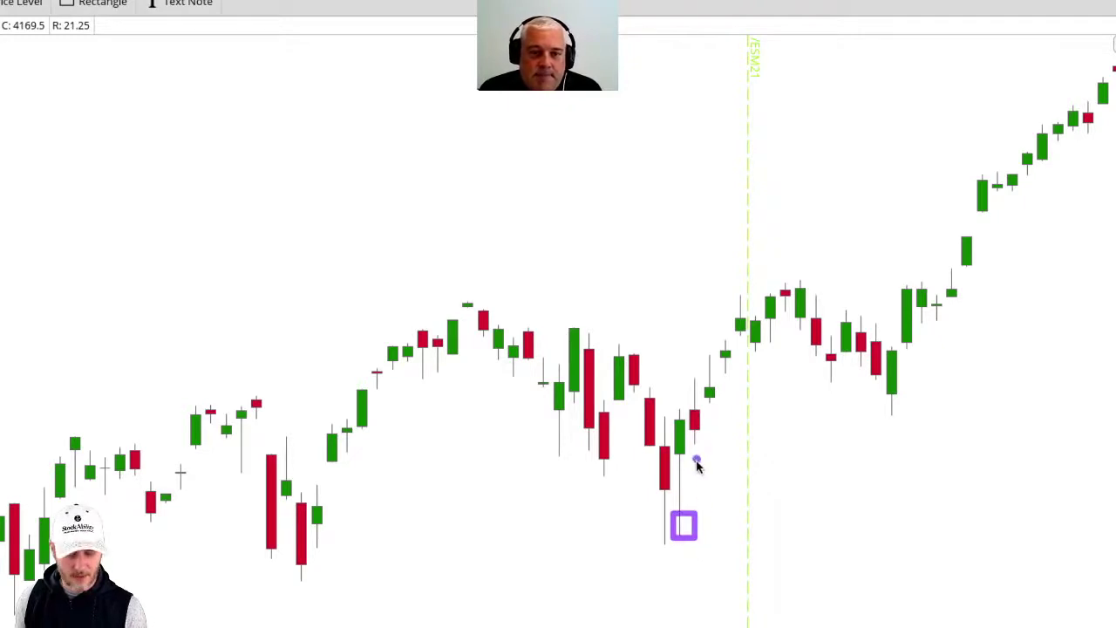
{"action": "mouse_move", "coordinate": [698, 522]}
{"action": "left_mouse_down"}
{"action": "mouse_move", "coordinate": [708, 416]}
{"action": "mouse_move", "coordinate": [691, 425]}
{"action": "left_mouse_up"}
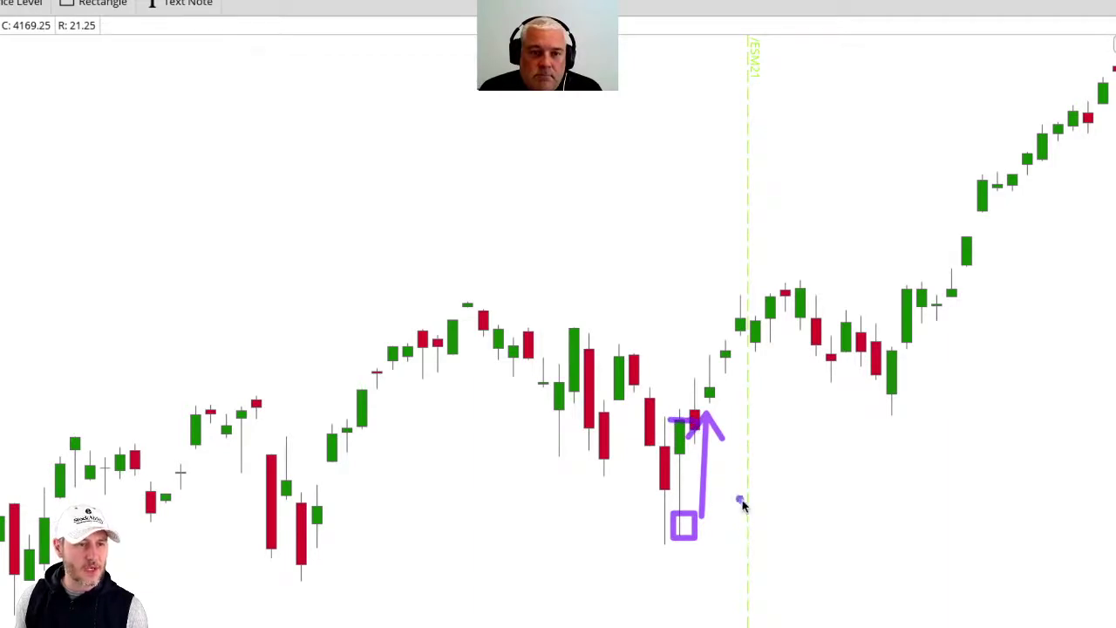
{"action": "mouse_move", "coordinate": [706, 537]}
{"action": "left_mouse_down"}
{"action": "mouse_move", "coordinate": [760, 538]}
{"action": "mouse_move", "coordinate": [724, 553]}
{"action": "left_mouse_up"}
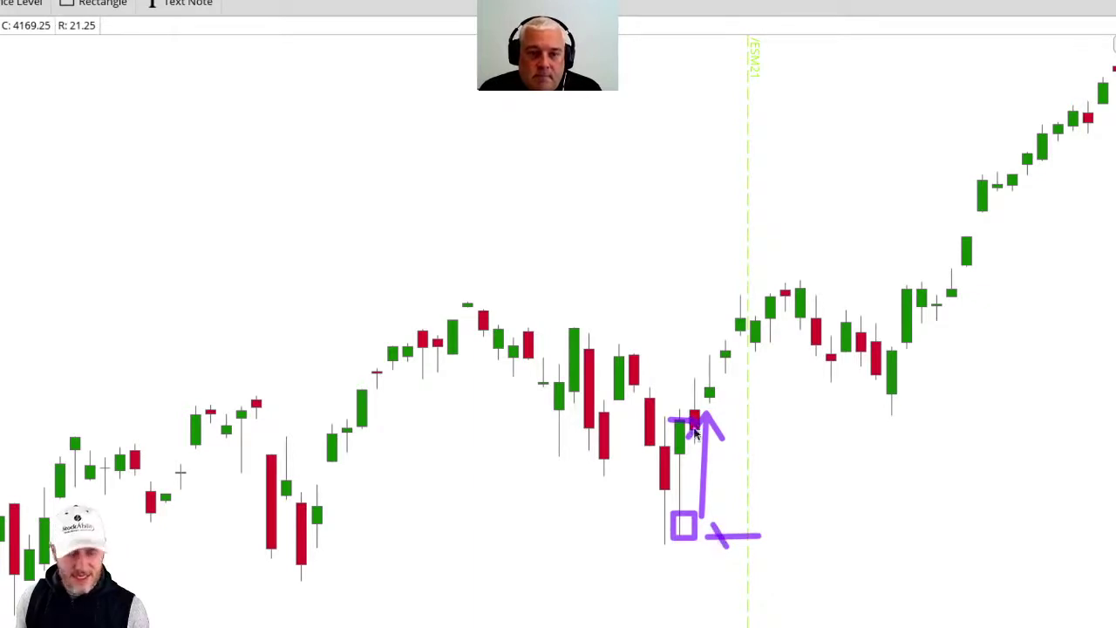
{"action": "key", "text": "ctrl+z"}
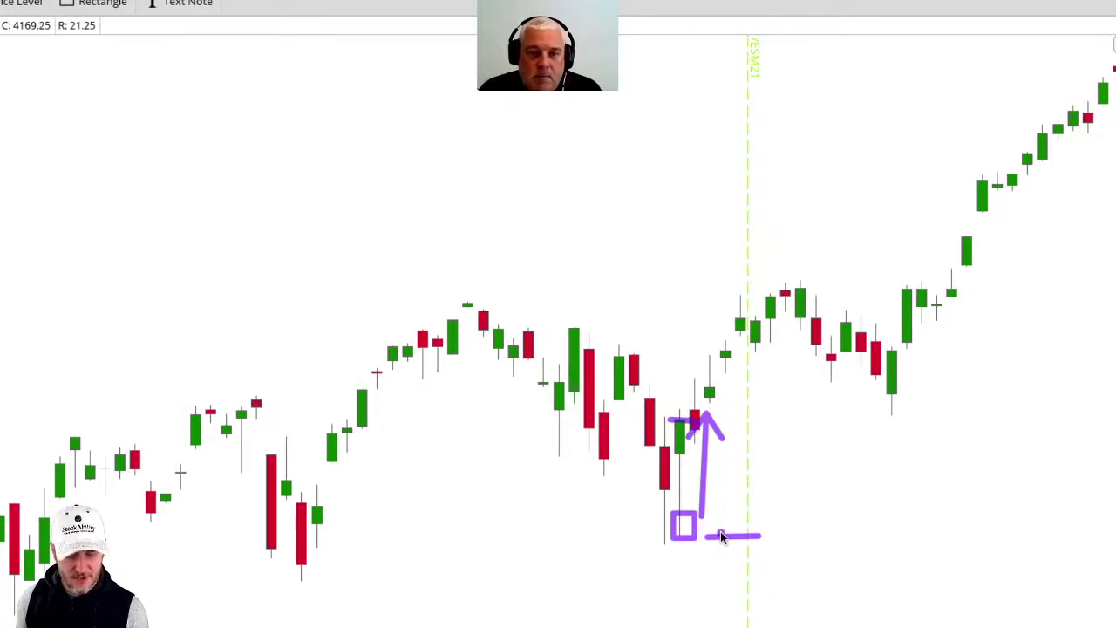
{"action": "key", "text": "ctrl+z"}
Step: Draw horizontal arrows pointing back to the boxed wick low and to the top of the green early-March candle's body
{"action": "left_click_drag", "start_coordinate": [757, 534], "coordinate": [698, 531]}
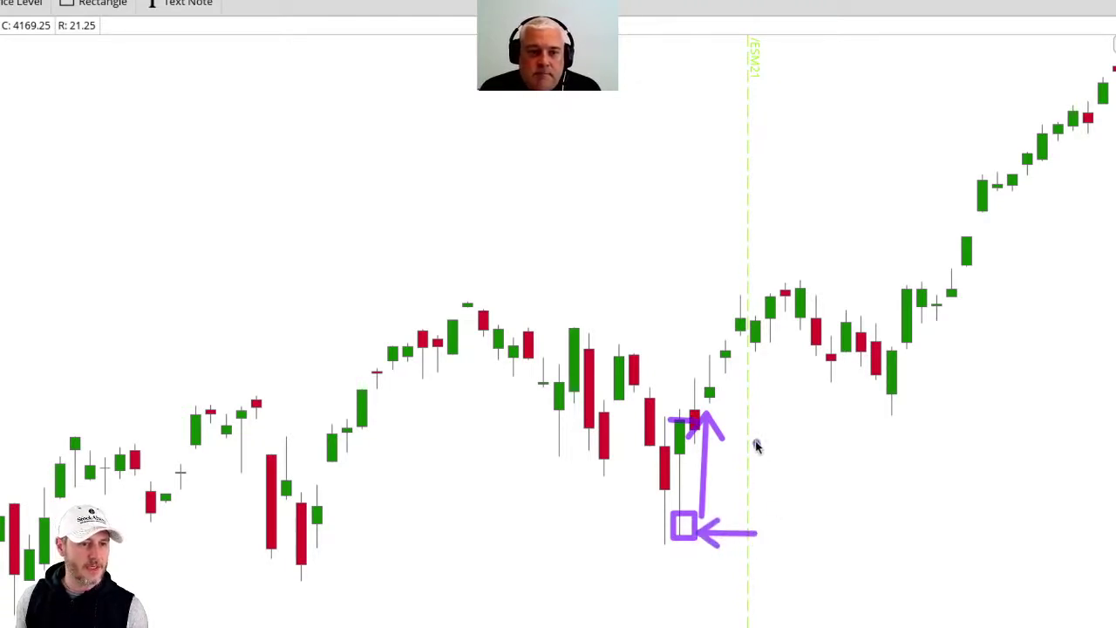
{"action": "left_click_drag", "start_coordinate": [773, 419], "coordinate": [705, 420]}
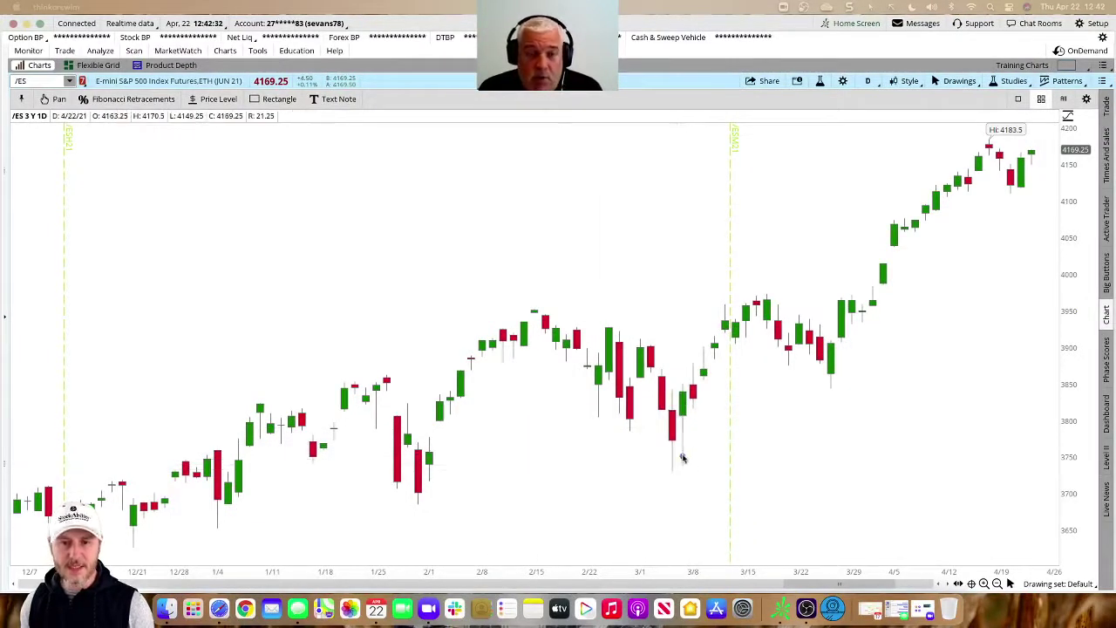
Step: Box the early-March low wicks, extend that zone back to early February, and draw arrows to the zone and to about 3840
{"action": "left_click_drag", "start_coordinate": [667, 458], "coordinate": [707, 496]}
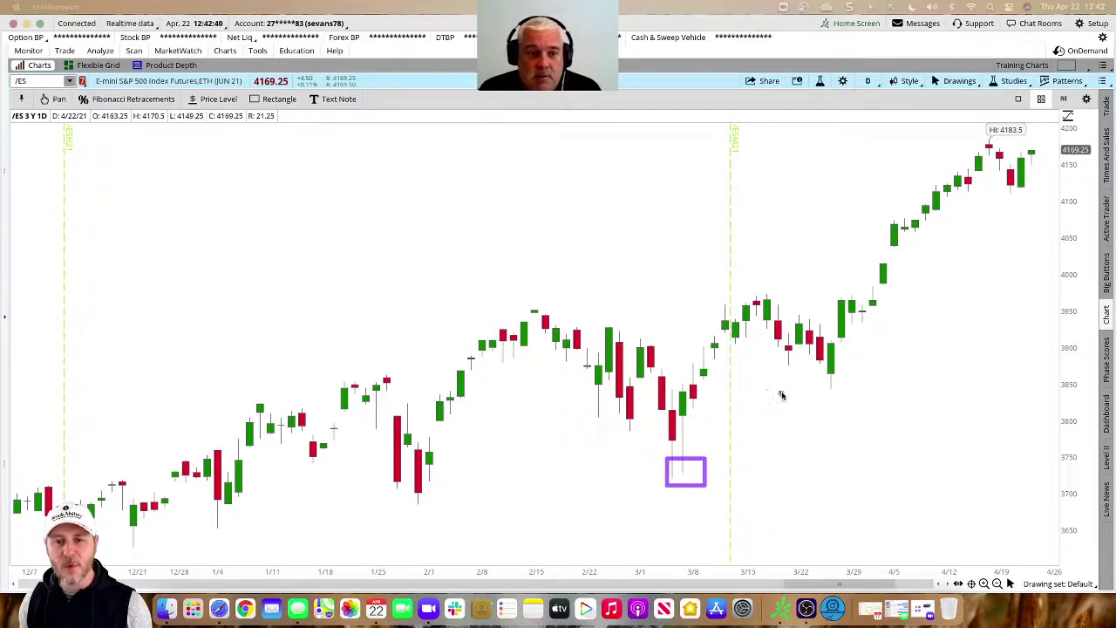
{"action": "left_click_drag", "start_coordinate": [783, 393], "coordinate": [691, 394]}
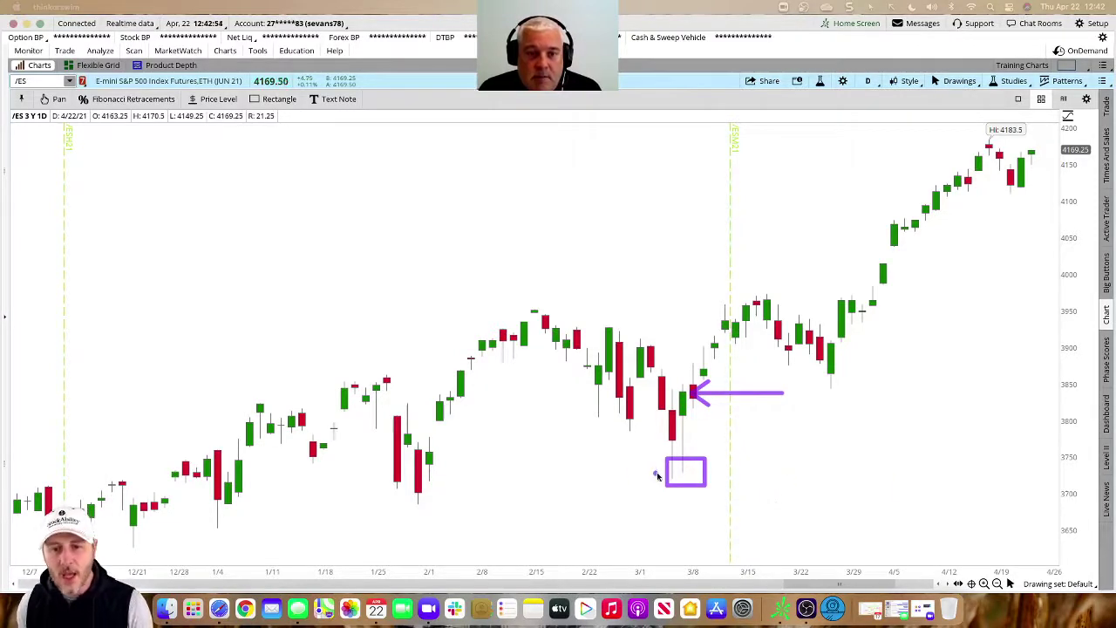
{"action": "mouse_move", "coordinate": [689, 475]}
{"action": "left_mouse_down"}
{"action": "mouse_move", "coordinate": [438, 475]}
{"action": "mouse_move", "coordinate": [665, 495]}
{"action": "mouse_move", "coordinate": [727, 485]}
{"action": "left_mouse_up"}
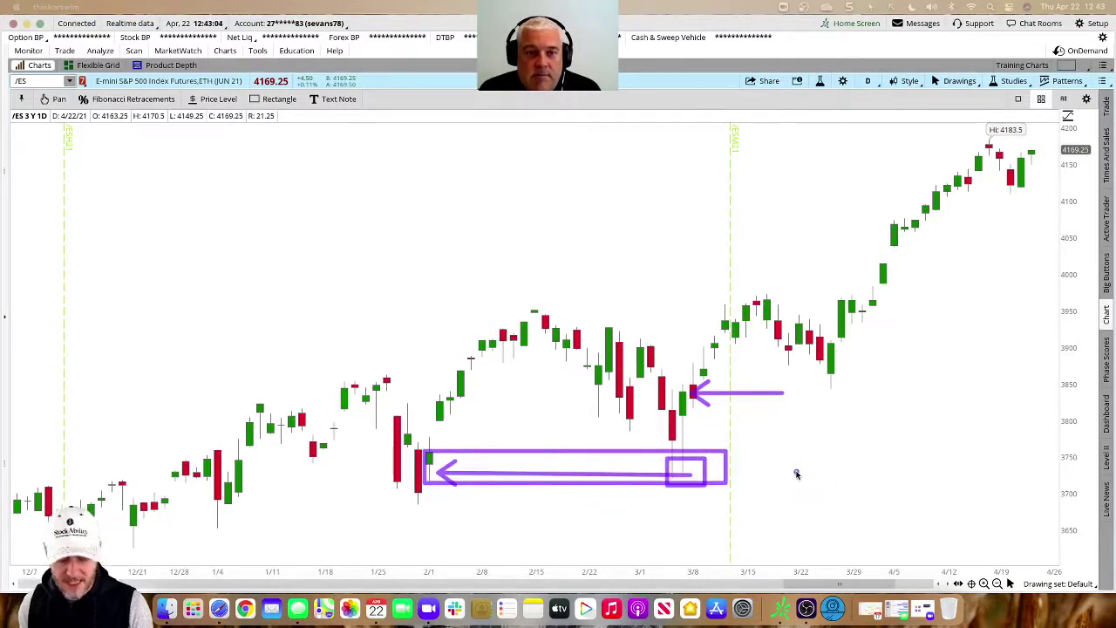
{"action": "left_click_drag", "start_coordinate": [824, 471], "coordinate": [694, 471]}
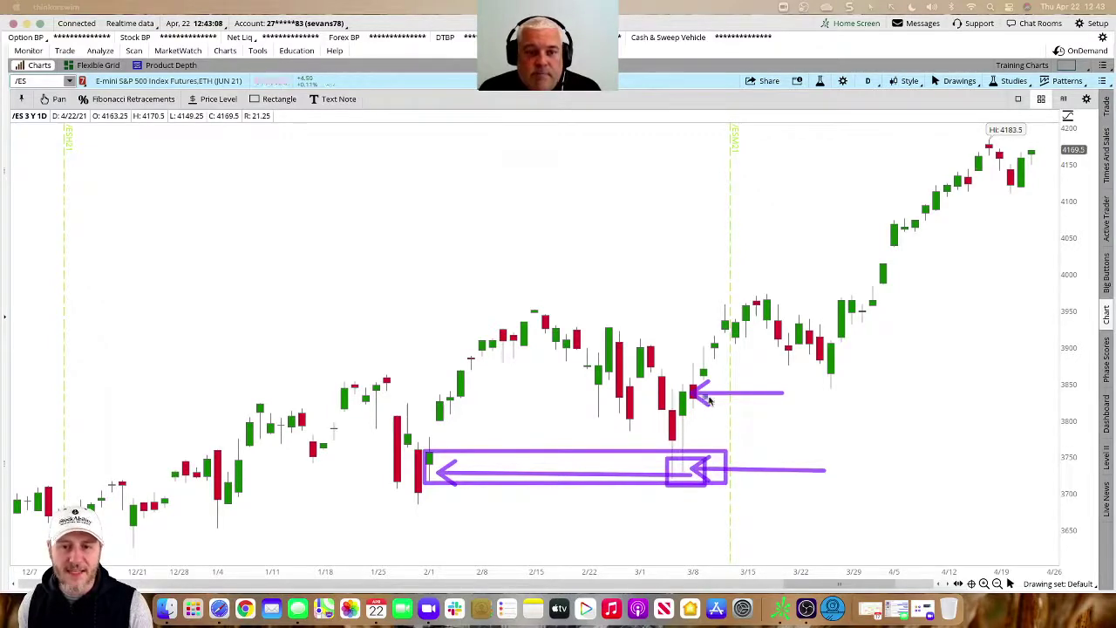
Step: Label the upper arrow A and the lower arrow B, and clear all annotations from the /ES chart
{"action": "mouse_move", "coordinate": [790, 402]}
{"action": "left_mouse_down"}
{"action": "mouse_move", "coordinate": [800, 384]}
{"action": "mouse_move", "coordinate": [807, 399]}
{"action": "left_mouse_up"}
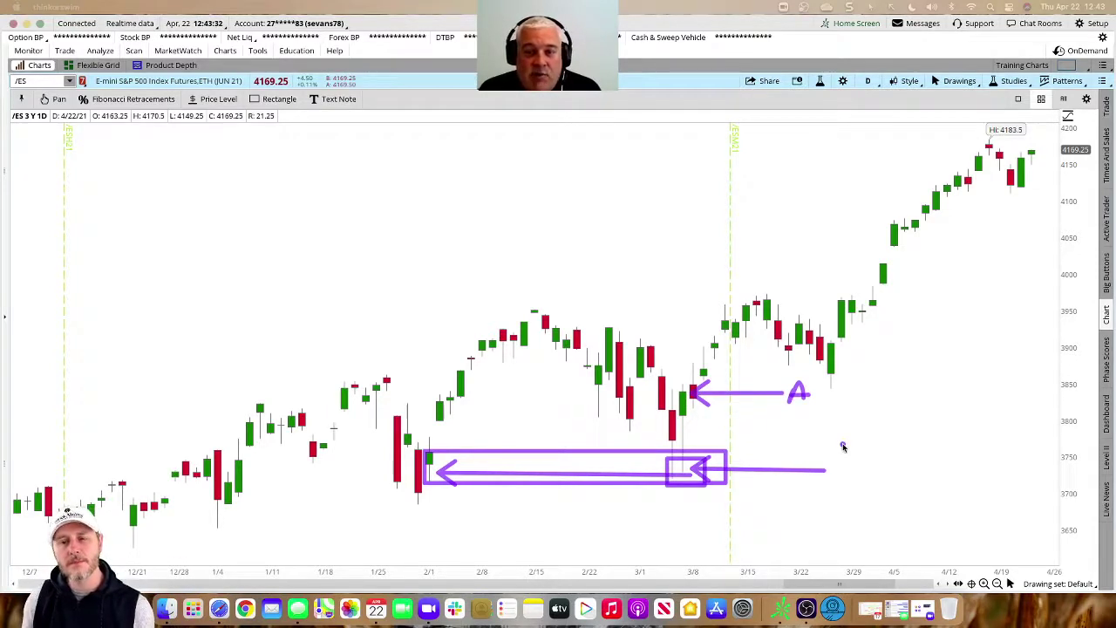
{"action": "mouse_move", "coordinate": [840, 458]}
{"action": "left_mouse_down"}
{"action": "mouse_move", "coordinate": [837, 478]}
{"action": "mouse_move", "coordinate": [839, 462]}
{"action": "mouse_move", "coordinate": [851, 471]}
{"action": "mouse_move", "coordinate": [835, 485]}
{"action": "left_mouse_up"}
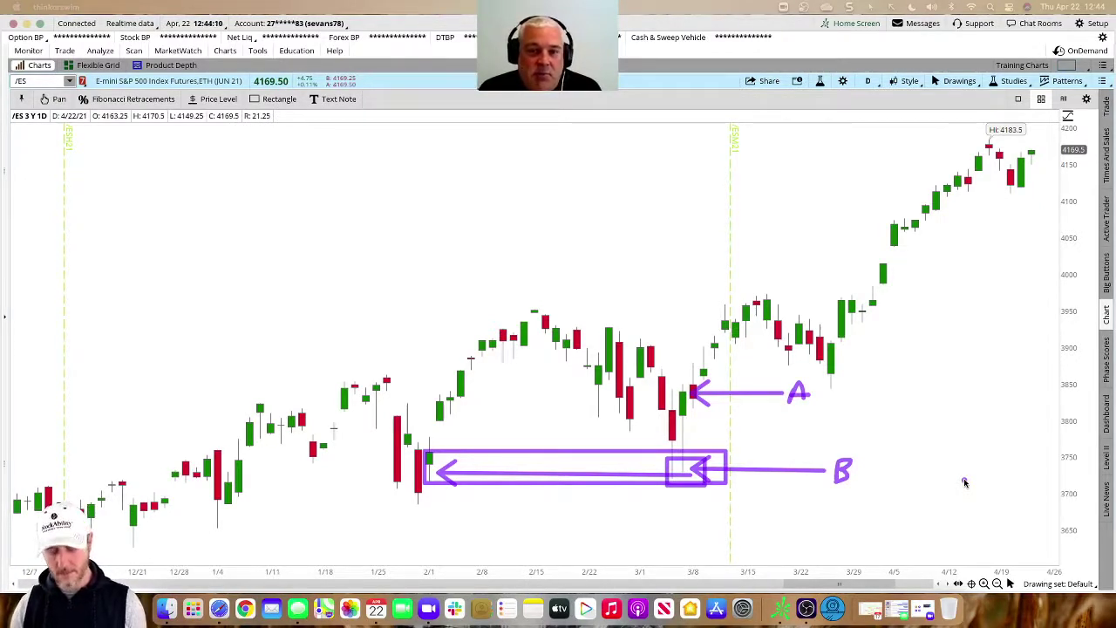
{"action": "key", "text": "Escape"}
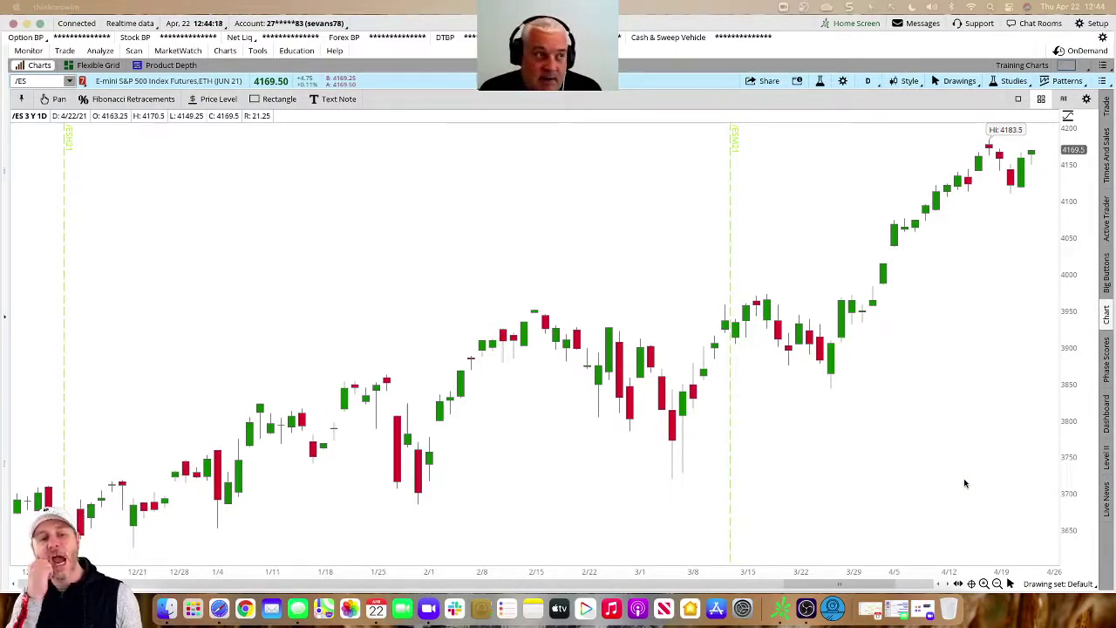
Step: Try to load the chart for the symbol /ROKU
{"action": "scroll", "coordinate": [964, 484], "scroll_direction": "right", "scroll_amount": 10}
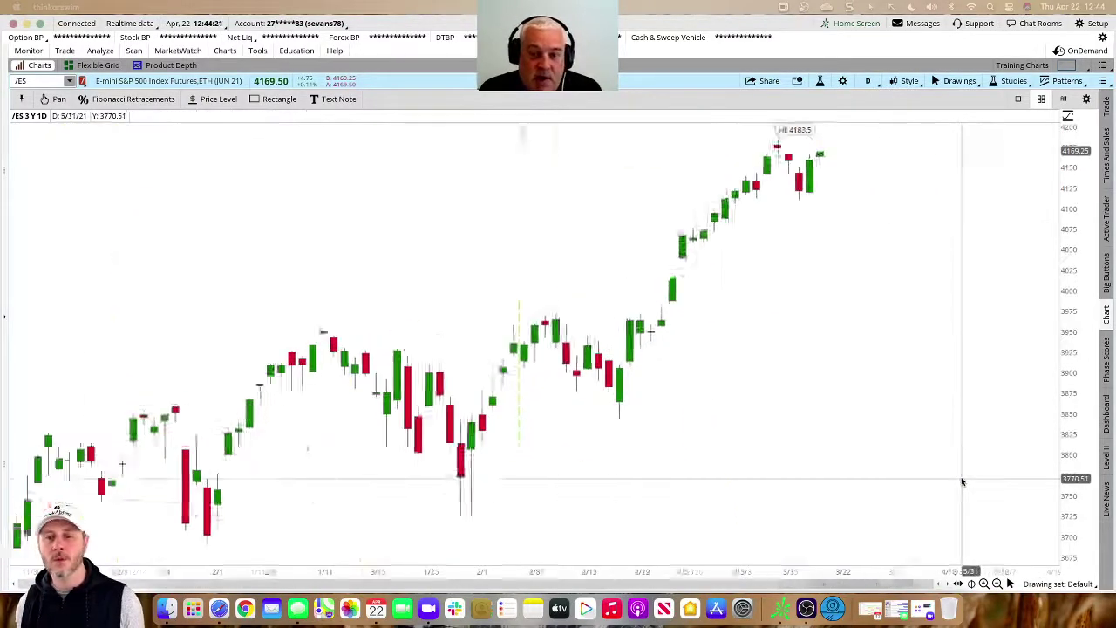
{"action": "left_click", "coordinate": [26, 81]}
{"action": "type", "text": "/"}
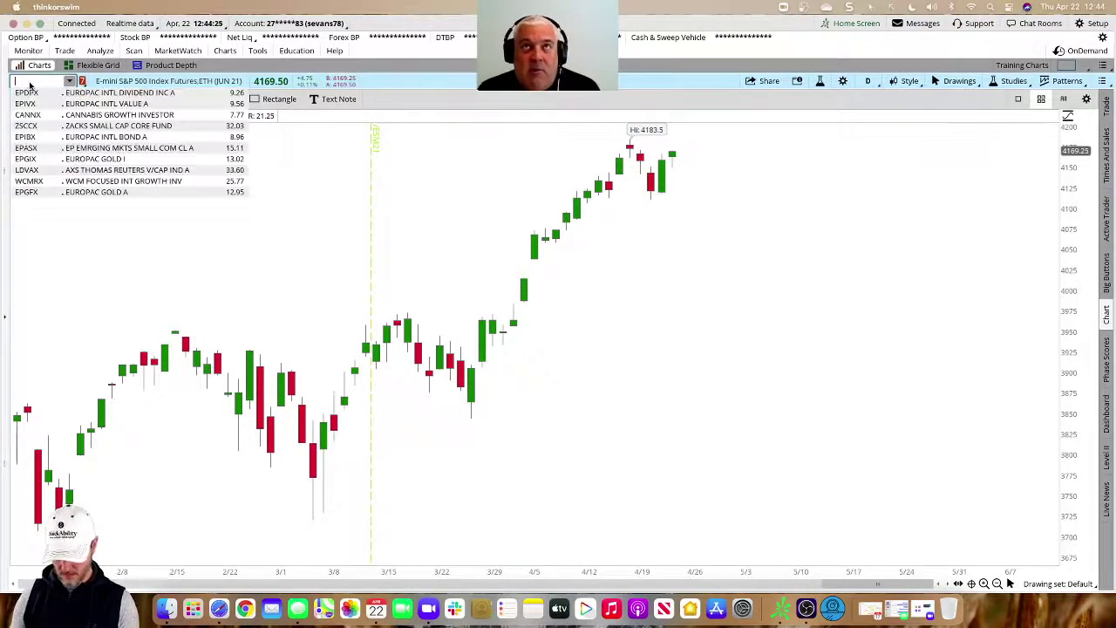
{"action": "type", "text": "ROKU"}
{"action": "key", "text": "Return"}
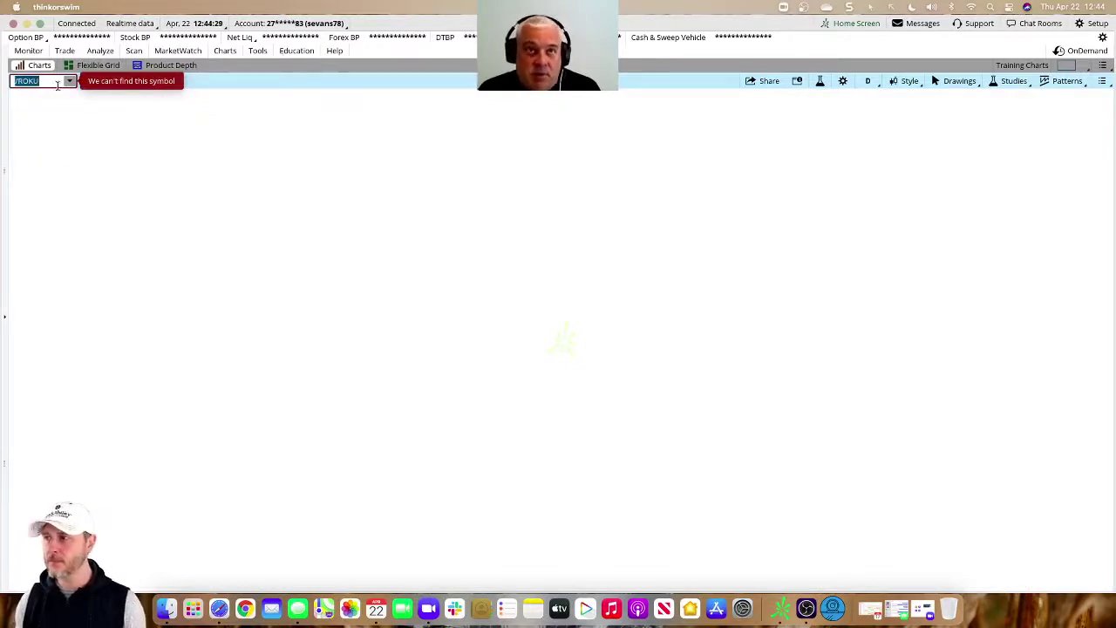
Step: Load the ROKU daily chart and zoom in on the candles from late February to late April
{"action": "type", "text": "ROKU"}
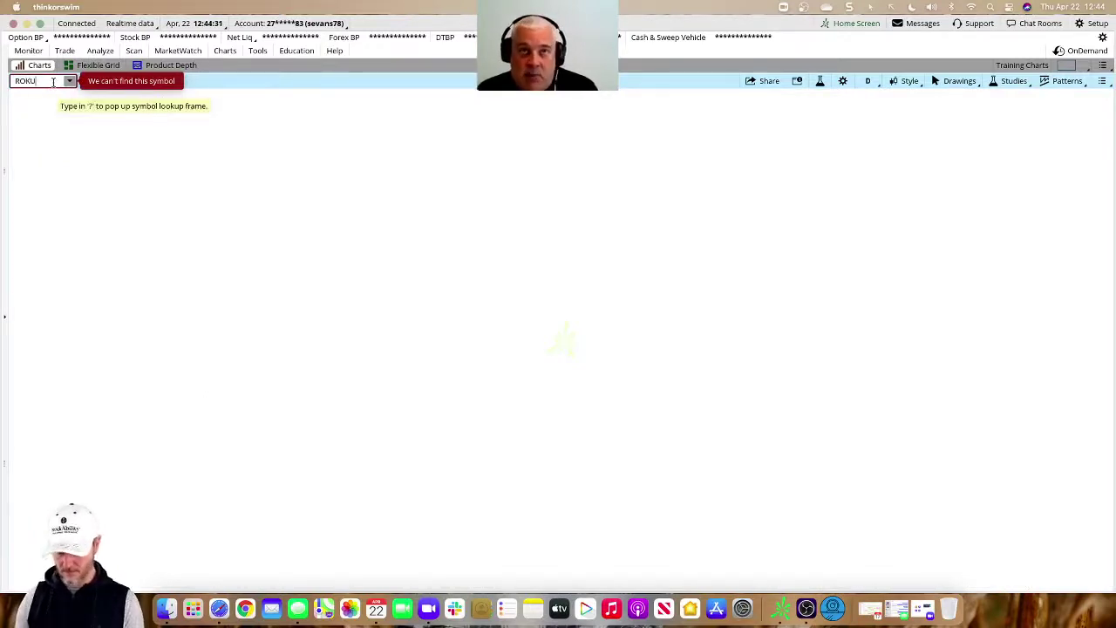
{"action": "key", "text": "Return"}
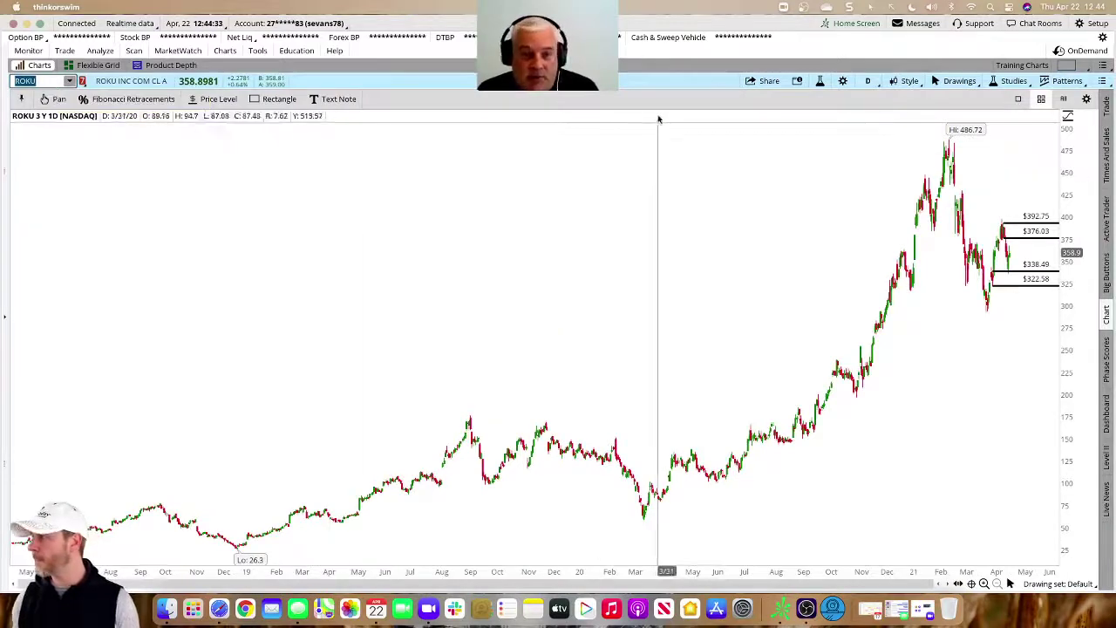
{"action": "left_click_drag", "start_coordinate": [842, 218], "coordinate": [1042, 218]}
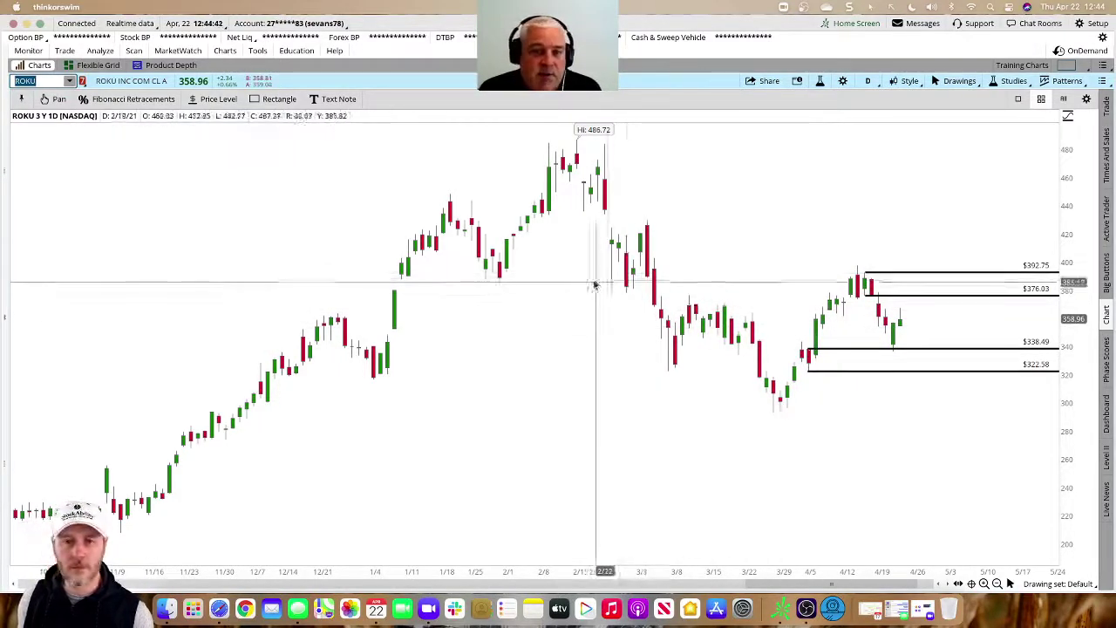
{"action": "left_click_drag", "start_coordinate": [598, 279], "coordinate": [860, 288]}
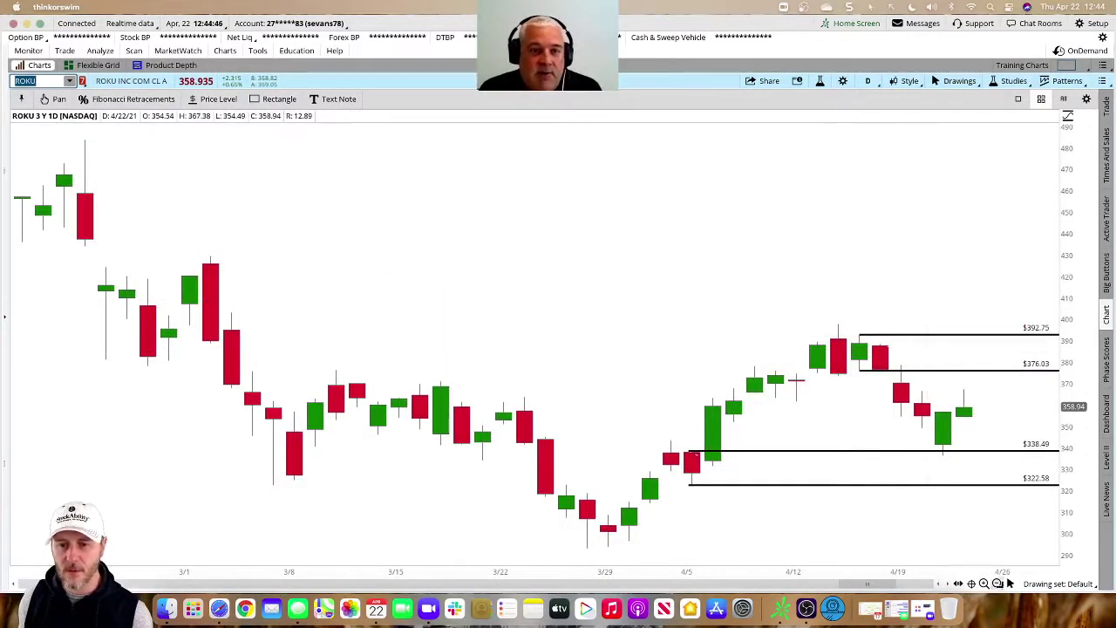
{"action": "left_click", "coordinate": [998, 583]}
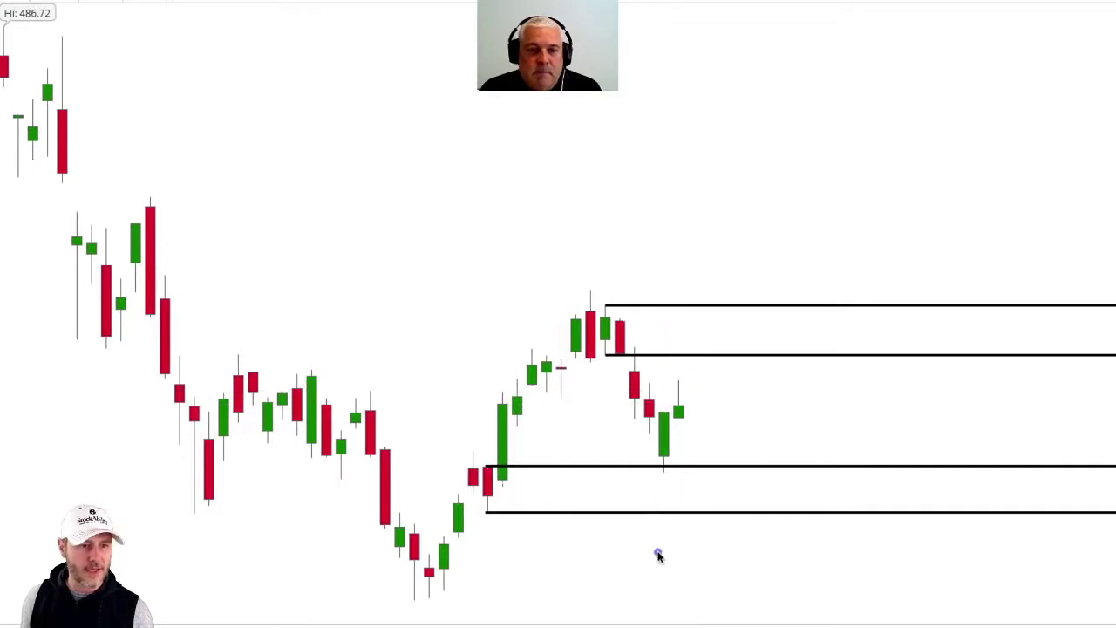
Step: Draw an upward arrow under the green 4/21 ROKU candle, mark its body bottom and top, and draw an arrow rising to the $376.03 level
{"action": "left_click_drag", "start_coordinate": [657, 553], "coordinate": [659, 478]}
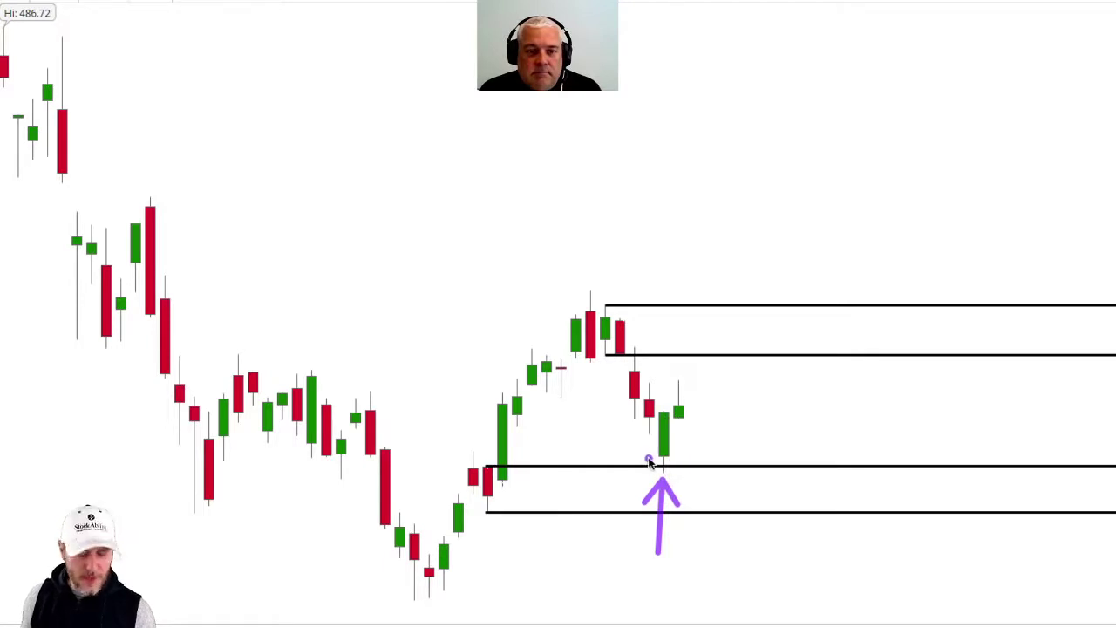
{"action": "left_click_drag", "start_coordinate": [649, 457], "coordinate": [679, 456]}
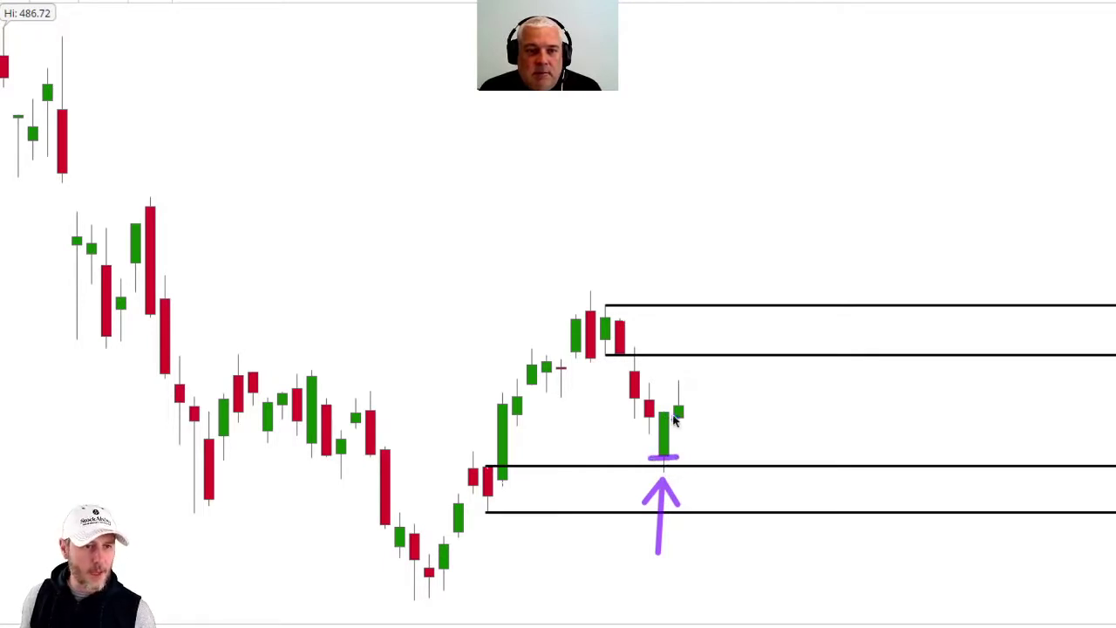
{"action": "left_click_drag", "start_coordinate": [654, 411], "coordinate": [678, 412]}
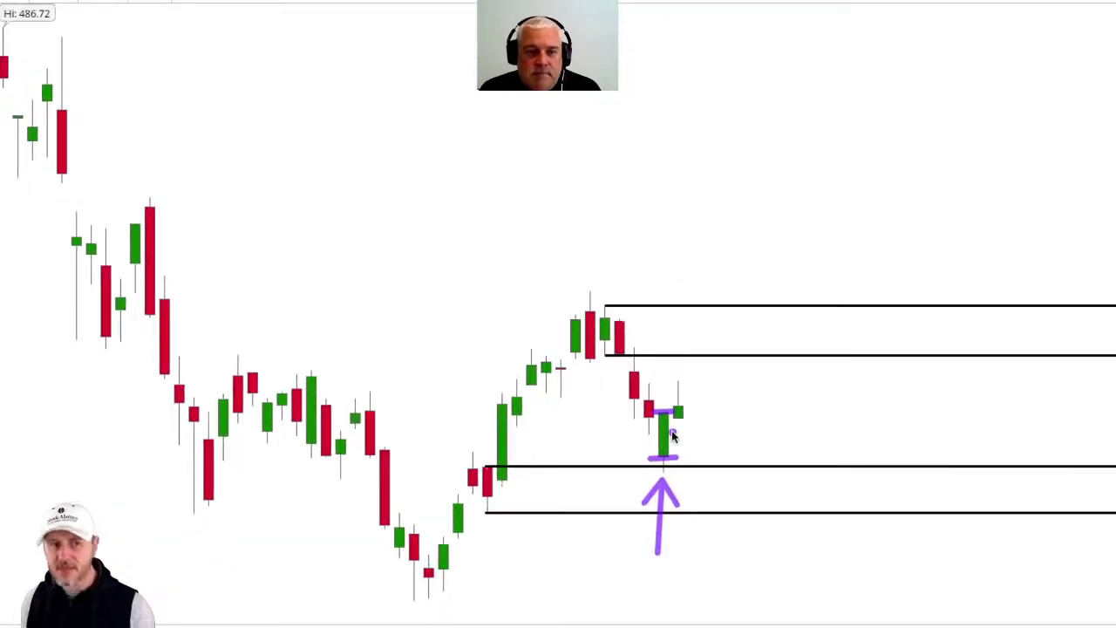
{"action": "left_click_drag", "start_coordinate": [699, 415], "coordinate": [732, 355]}
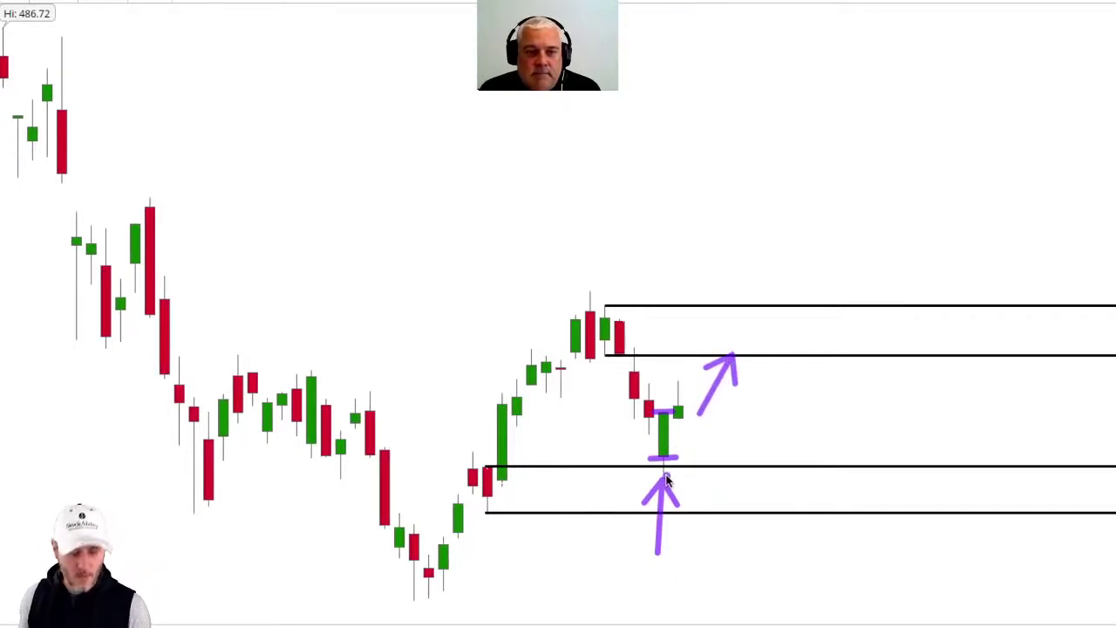
Step: Clear the annotations, then box the lower wick tip of the 4/21 ROKU candle and the 340 price on the axis
{"action": "key", "text": "Escape"}
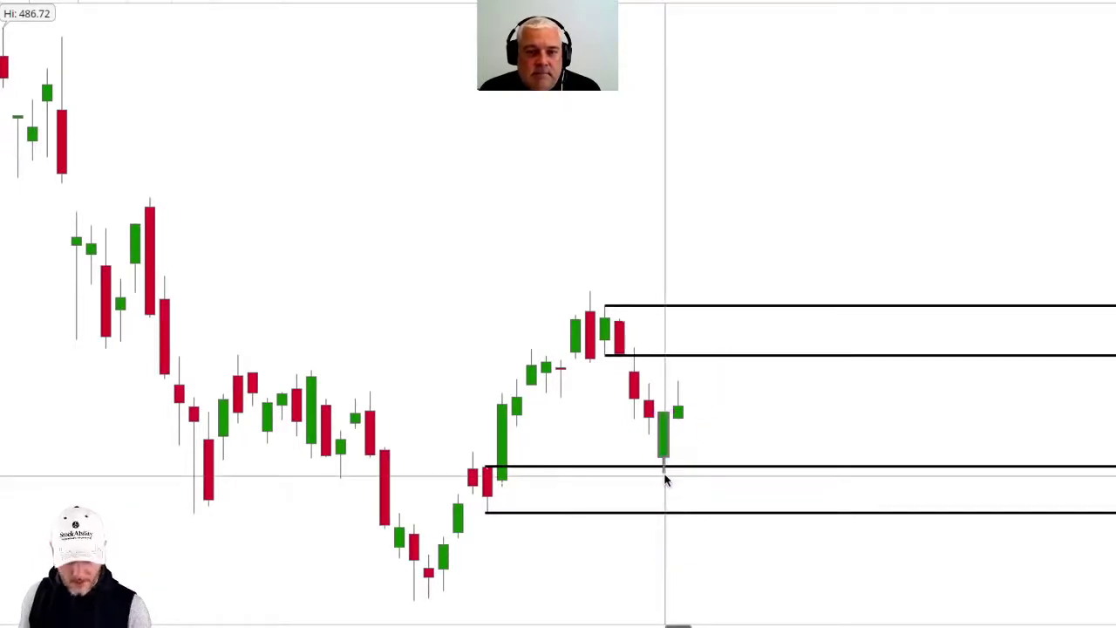
{"action": "left_click_drag", "start_coordinate": [653, 465], "coordinate": [685, 480]}
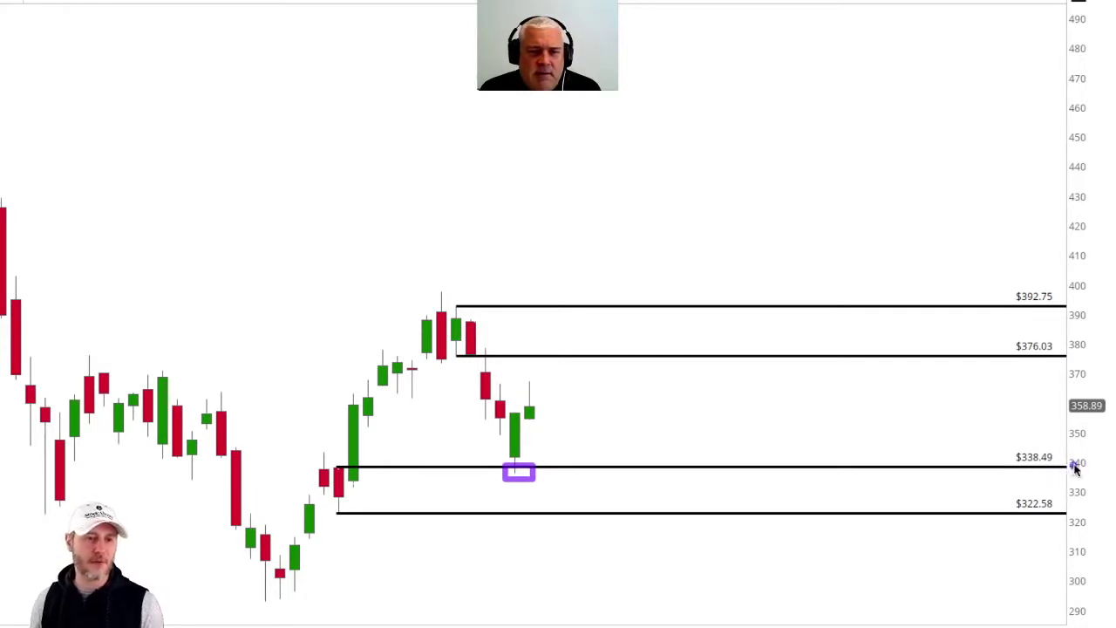
{"action": "left_click_drag", "start_coordinate": [1052, 450], "coordinate": [1100, 479]}
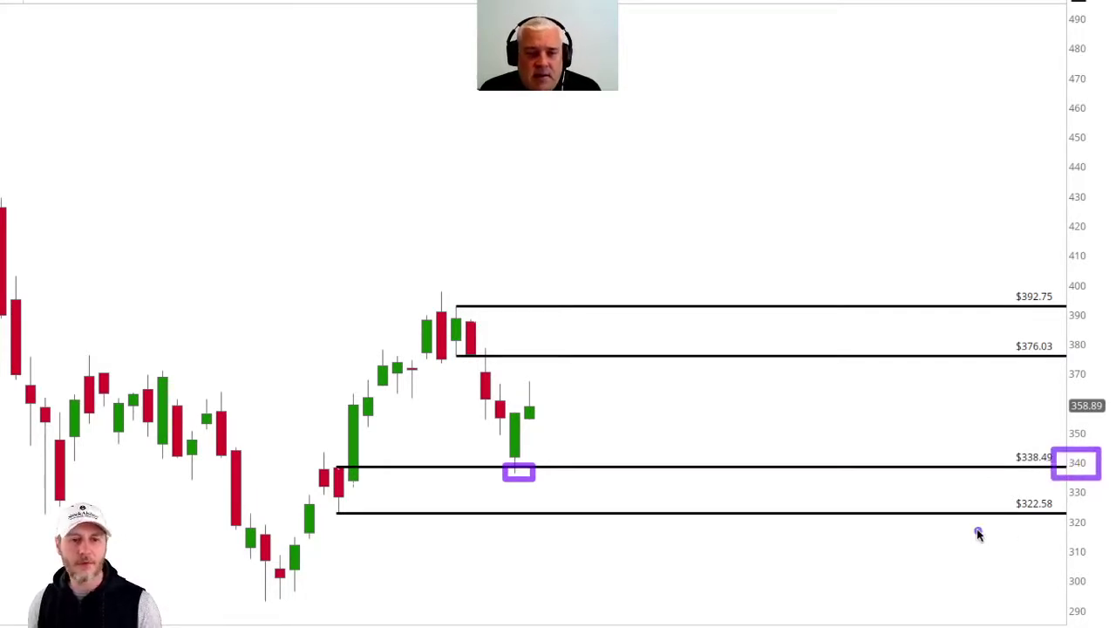
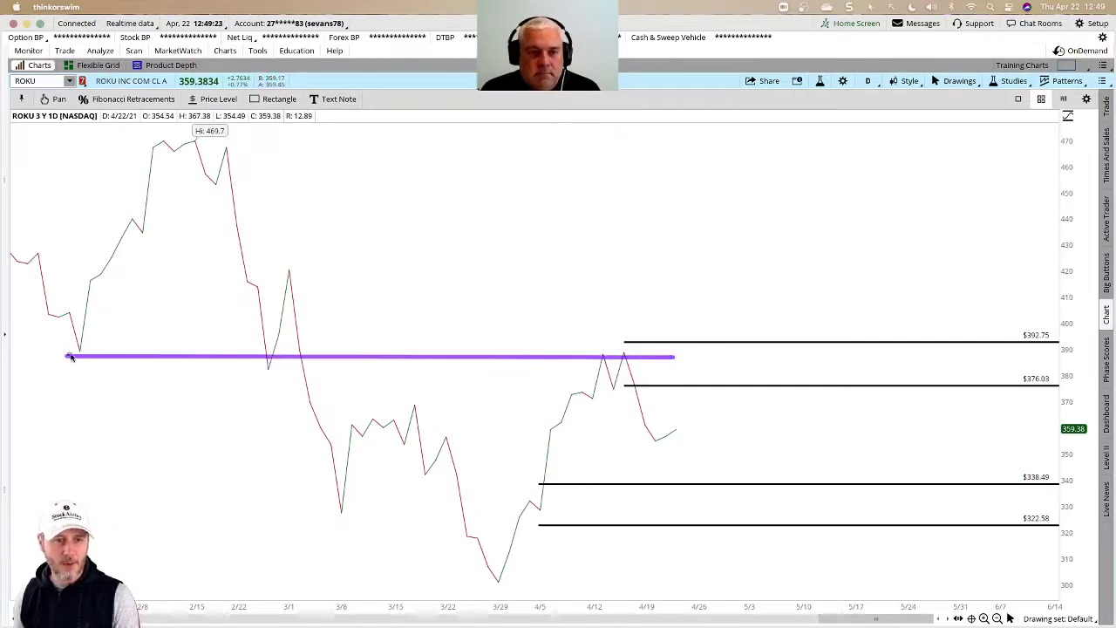
Step: Circle the early-February, late-February and mid-April turning points along the purple level line, and write RSA above the line chart
{"action": "key", "text": "ctrl"}
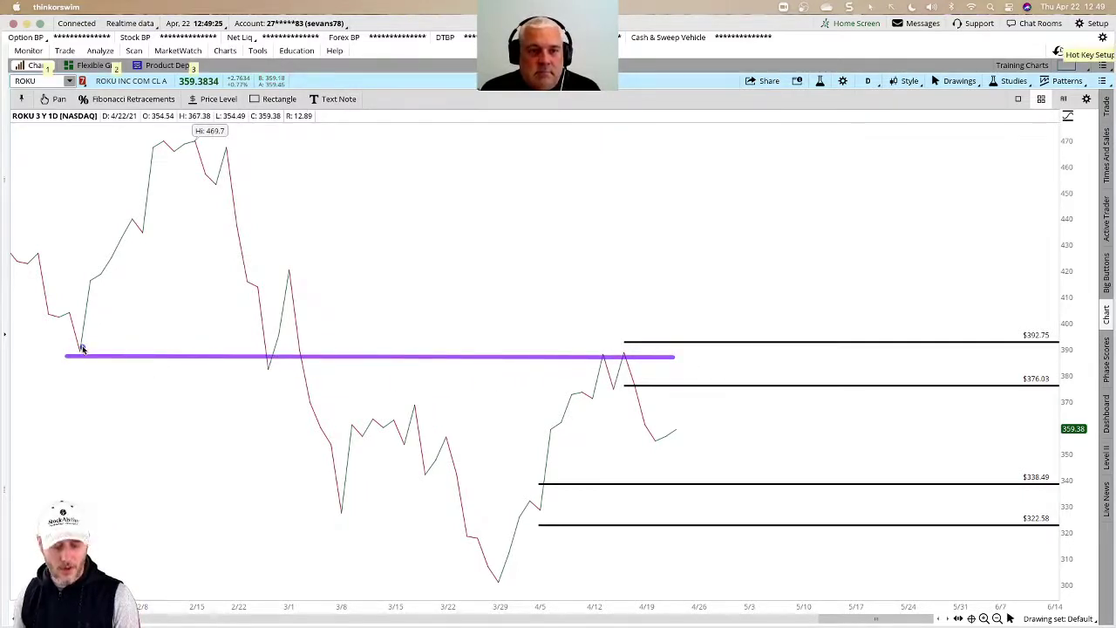
{"action": "left_click_drag", "start_coordinate": [63, 340], "coordinate": [89, 367]}
{"action": "mouse_move", "coordinate": [263, 353]}
{"action": "left_mouse_down"}
{"action": "mouse_move", "coordinate": [261, 336]}
{"action": "mouse_move", "coordinate": [283, 353]}
{"action": "left_mouse_up"}
{"action": "mouse_move", "coordinate": [641, 347]}
{"action": "left_mouse_down"}
{"action": "mouse_move", "coordinate": [607, 354]}
{"action": "mouse_move", "coordinate": [633, 353]}
{"action": "left_mouse_up"}
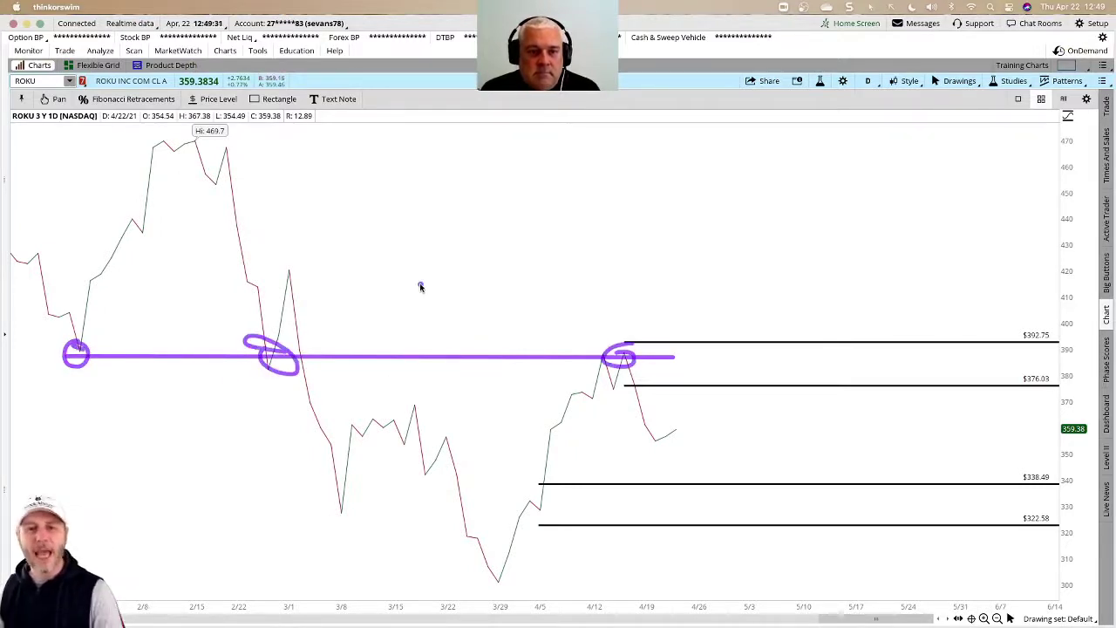
{"action": "mouse_move", "coordinate": [450, 209]}
{"action": "left_mouse_down"}
{"action": "mouse_move", "coordinate": [450, 243]}
{"action": "mouse_move", "coordinate": [467, 228]}
{"action": "mouse_move", "coordinate": [499, 243]}
{"action": "mouse_move", "coordinate": [529, 220]}
{"action": "mouse_move", "coordinate": [556, 245]}
{"action": "mouse_move", "coordinate": [565, 231]}
{"action": "left_mouse_up"}
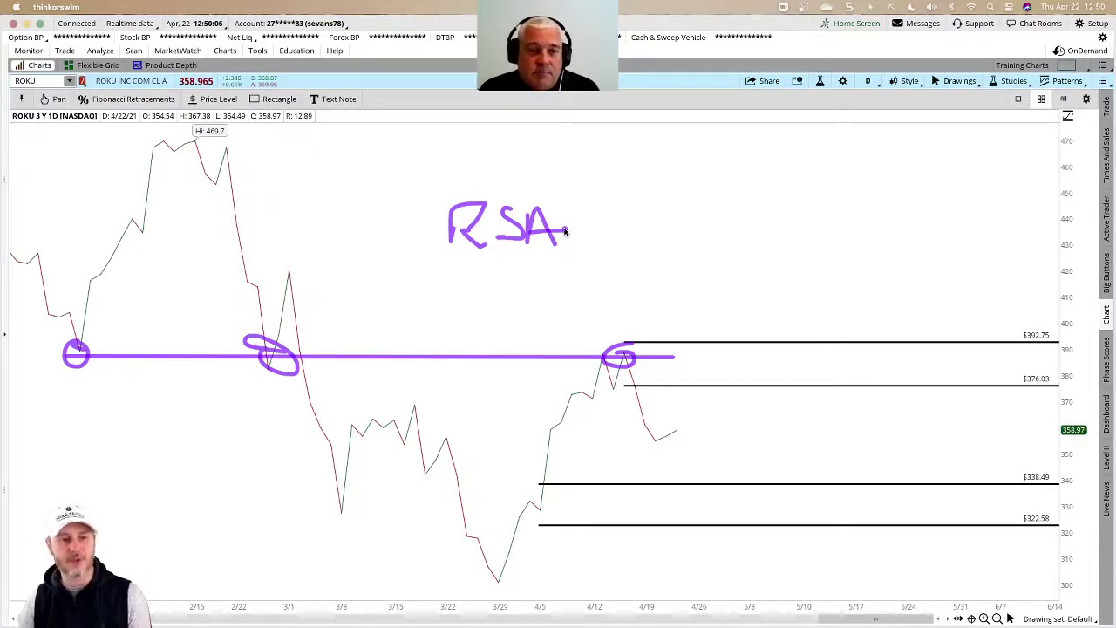
Step: Clear the annotations and change the ROKU chart type from Line to Bar
{"action": "key", "text": "Escape"}
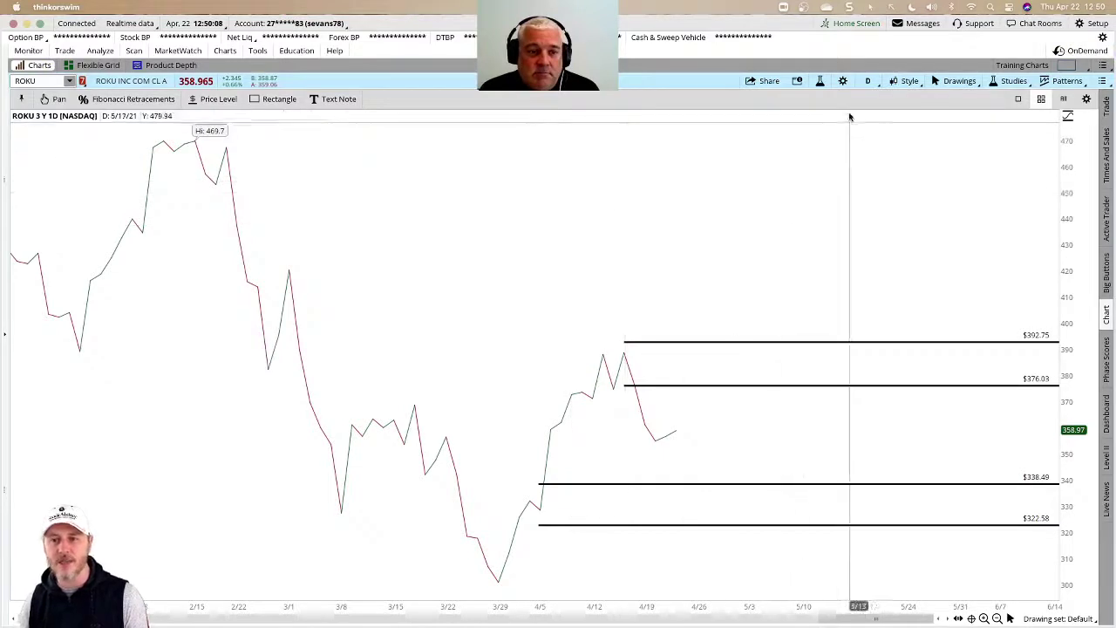
{"action": "left_click", "coordinate": [905, 80]}
{"action": "mouse_move", "coordinate": [907, 202]}
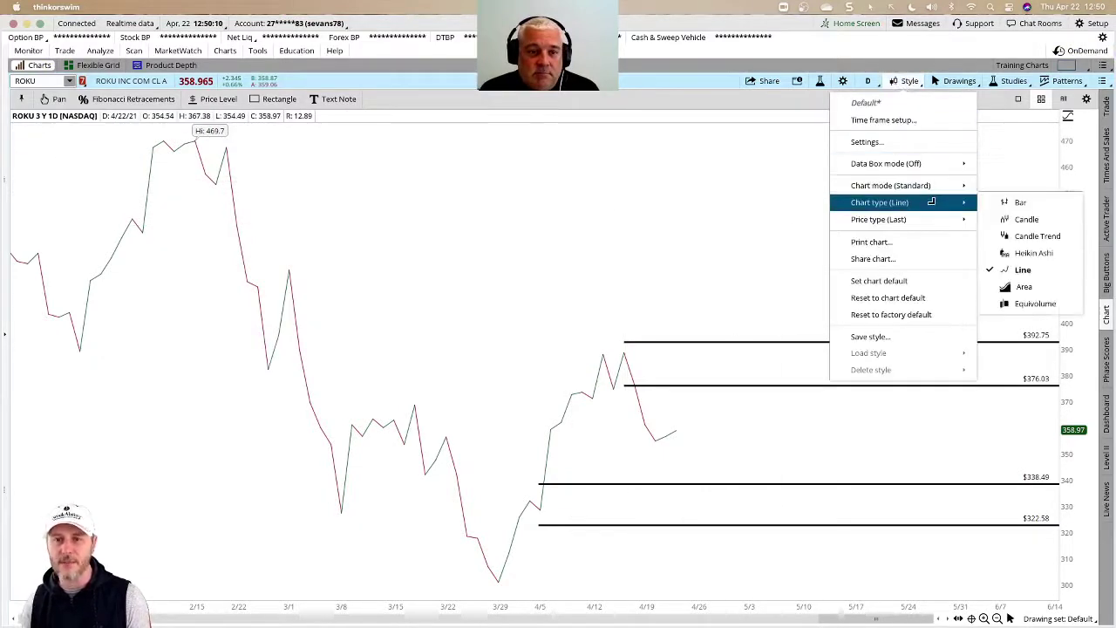
{"action": "left_click", "coordinate": [1036, 206]}
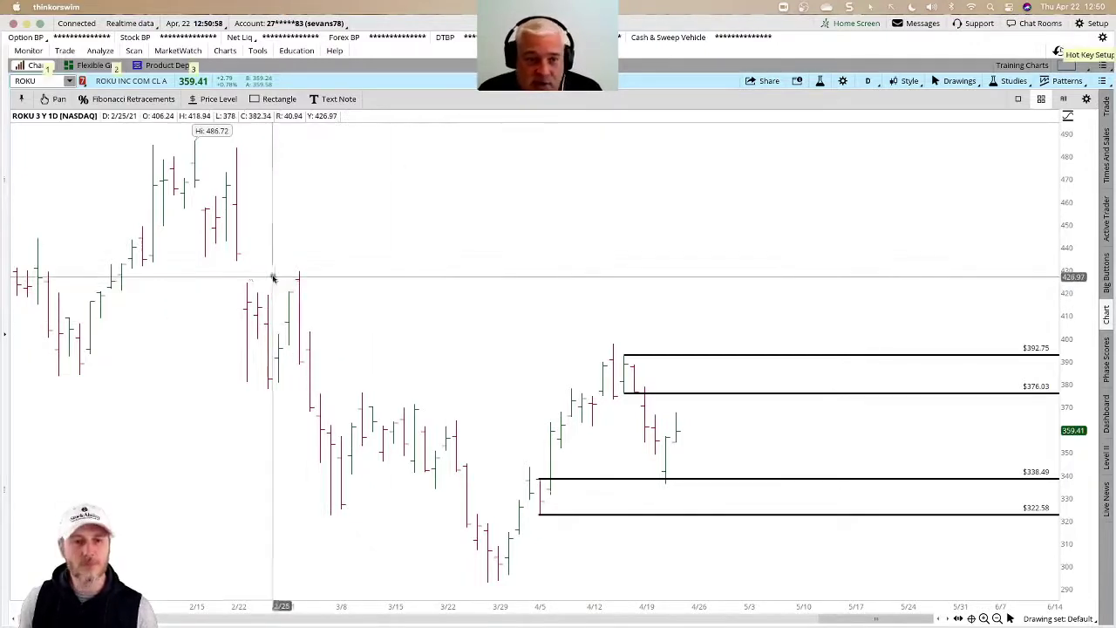
Step: Mark the late-February area on the ROKU bar chart, and change the chart type to Candle
{"action": "left_click_drag", "start_coordinate": [237, 264], "coordinate": [328, 278]}
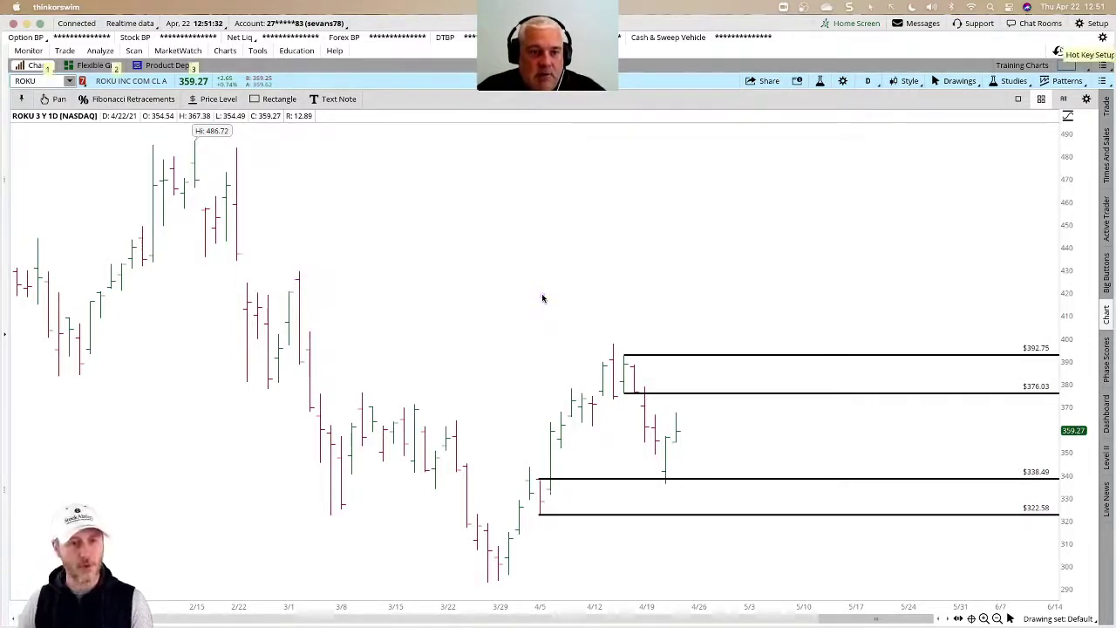
{"action": "left_click", "coordinate": [907, 80]}
{"action": "mouse_move", "coordinate": [970, 201]}
{"action": "left_click", "coordinate": [1026, 218]}
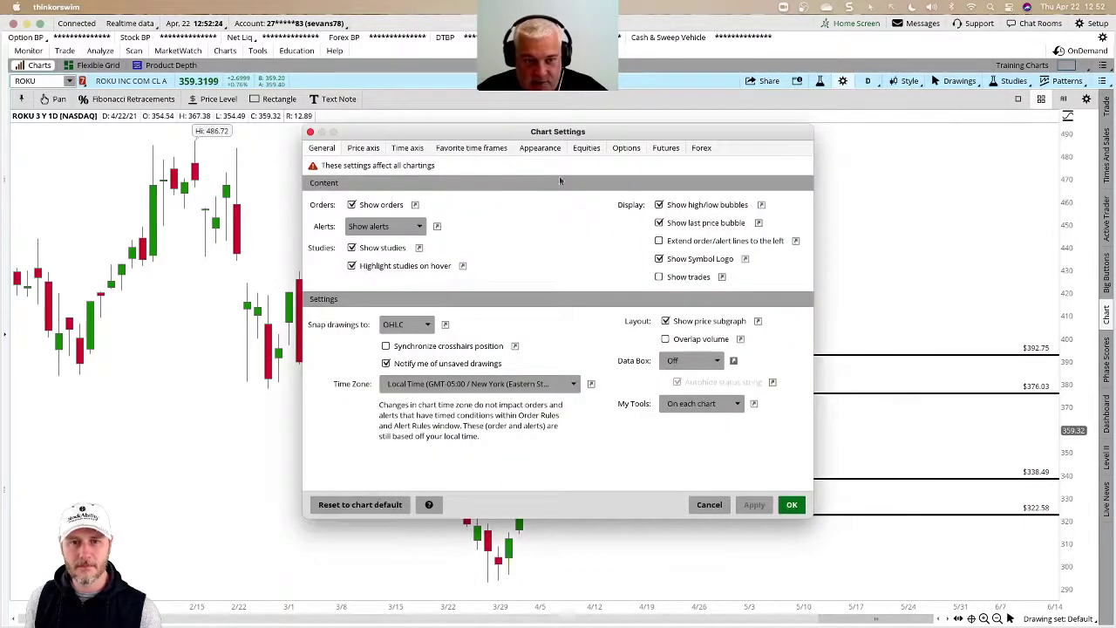
Step: Set the candle Fill up color to blue in the chart appearance settings and apply it
{"action": "left_click", "coordinate": [539, 150]}
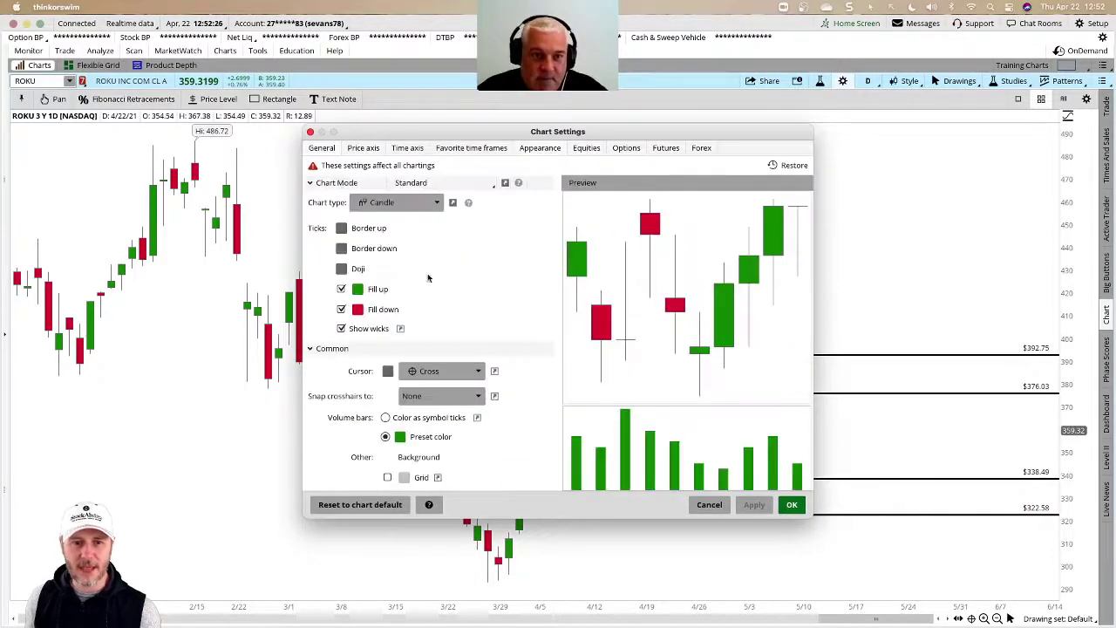
{"action": "left_click", "coordinate": [357, 288]}
{"action": "left_click", "coordinate": [378, 357]}
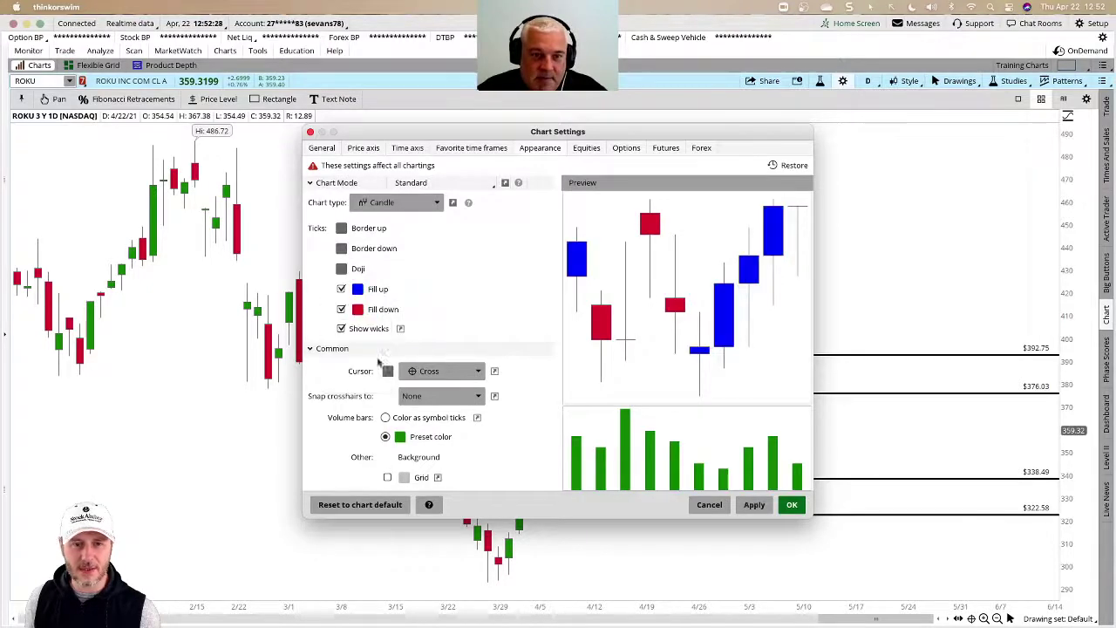
{"action": "left_click", "coordinate": [754, 503]}
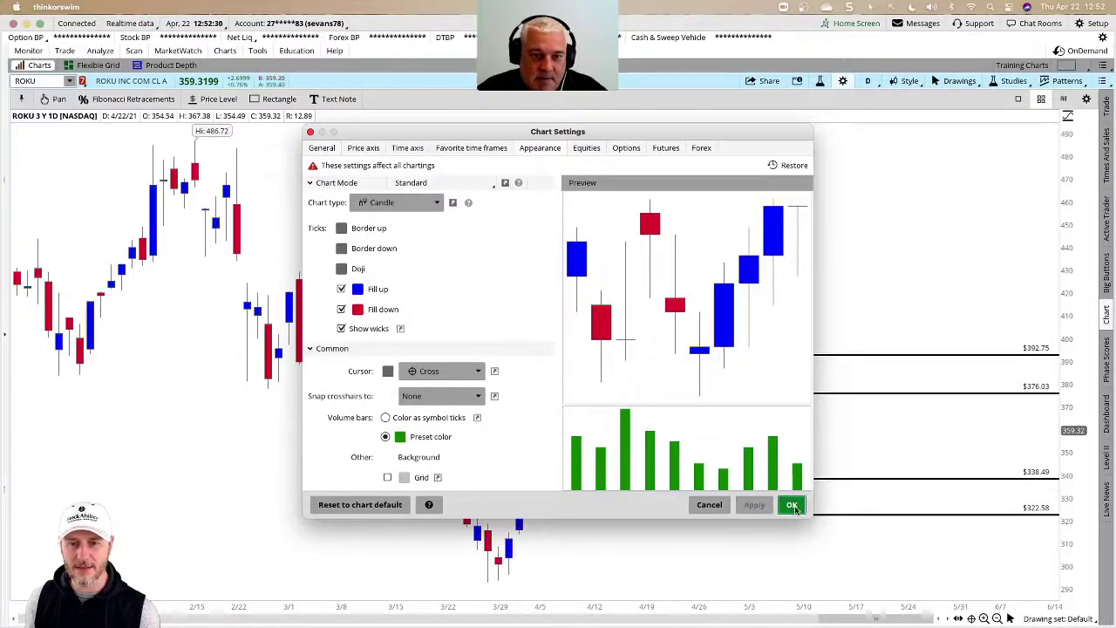
{"action": "left_click", "coordinate": [791, 504]}
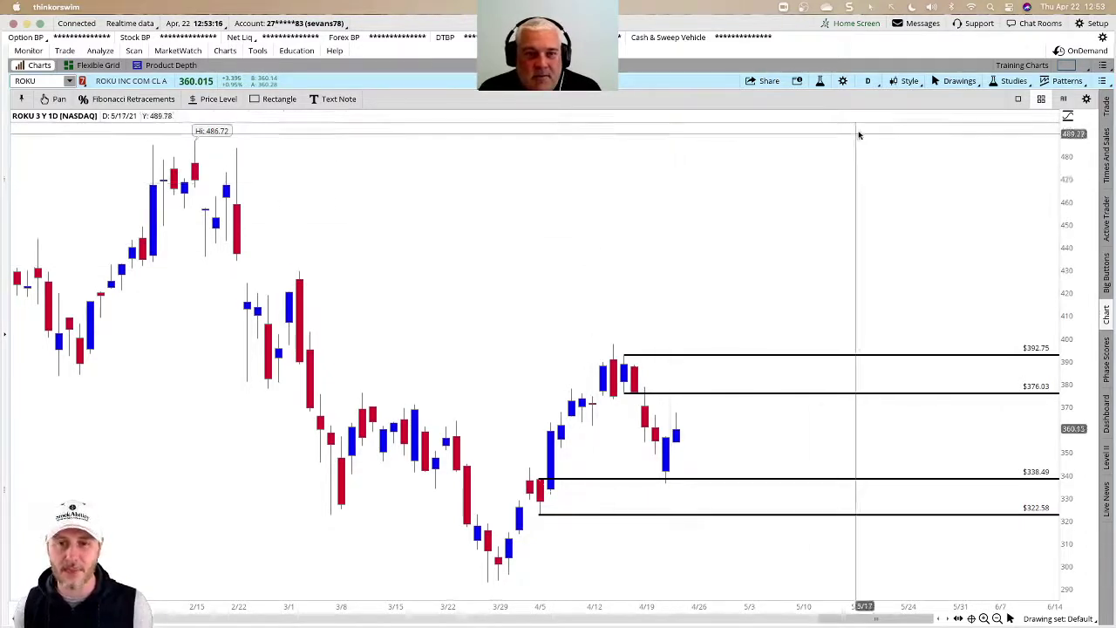
Step: Set the candle Fill up color to black and the Fill down color to dark gray in the appearance settings, and apply both
{"action": "left_click", "coordinate": [842, 81]}
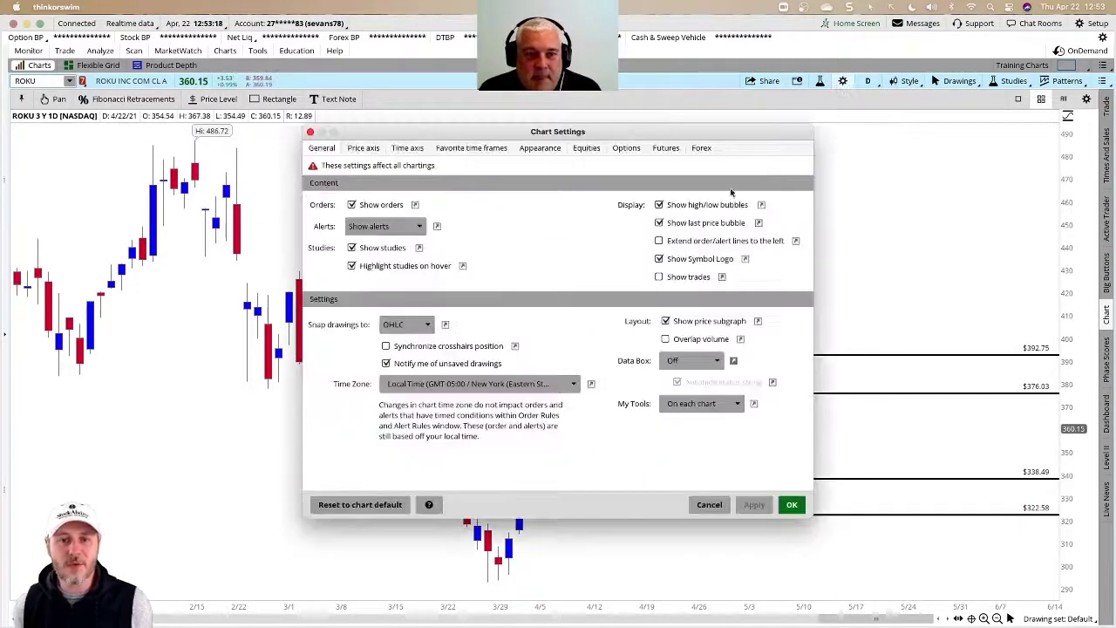
{"action": "left_click", "coordinate": [541, 148]}
{"action": "left_click", "coordinate": [357, 289]}
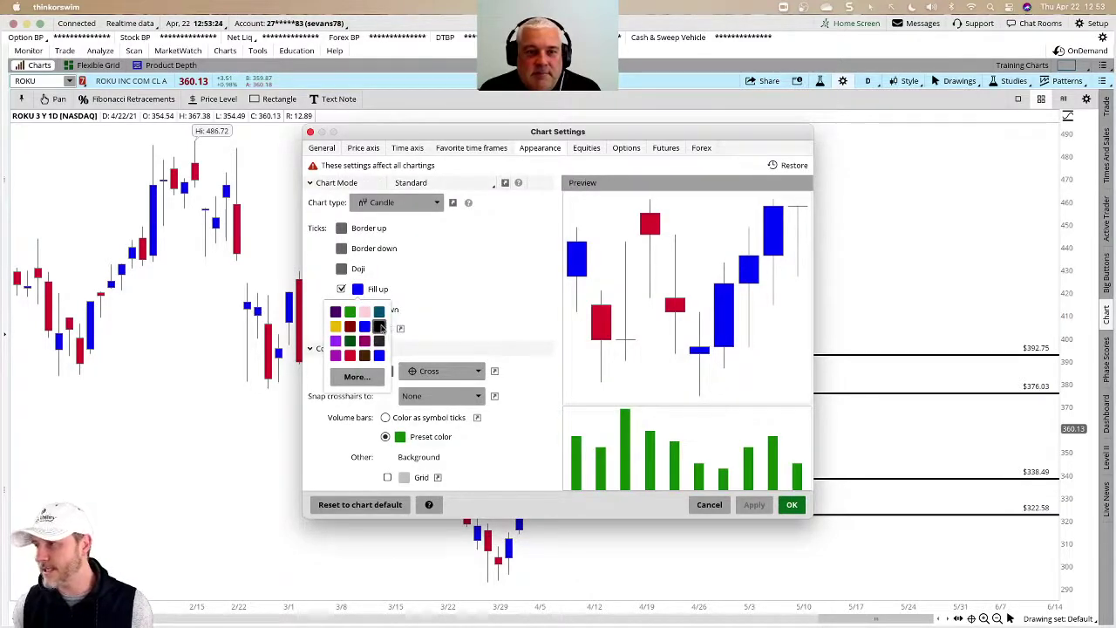
{"action": "left_click", "coordinate": [380, 326]}
{"action": "left_click", "coordinate": [358, 310]}
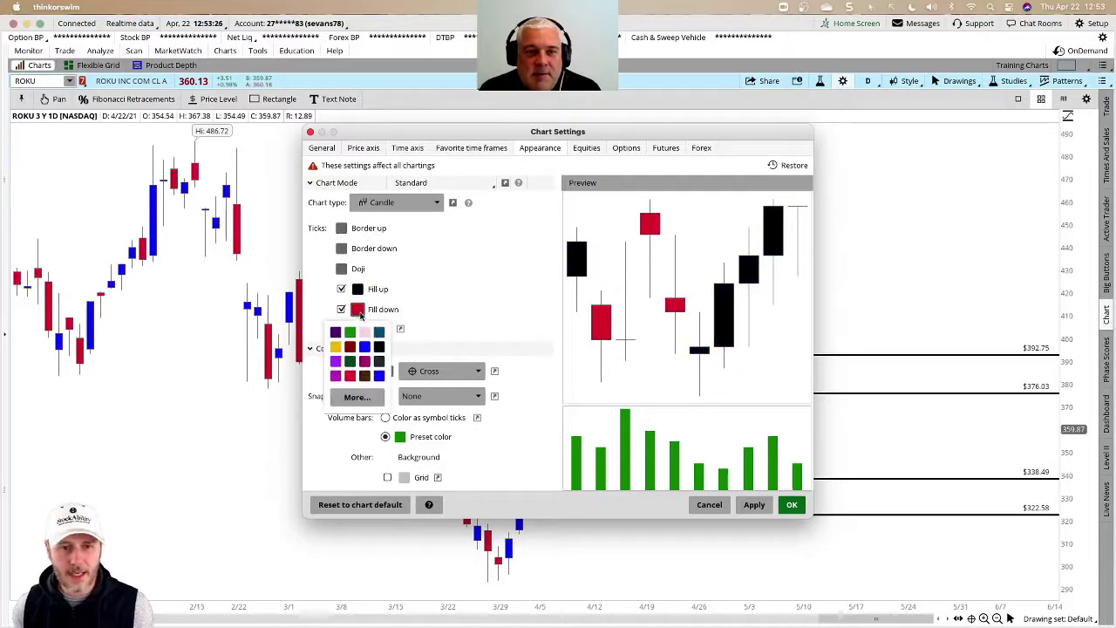
{"action": "left_click", "coordinate": [380, 362]}
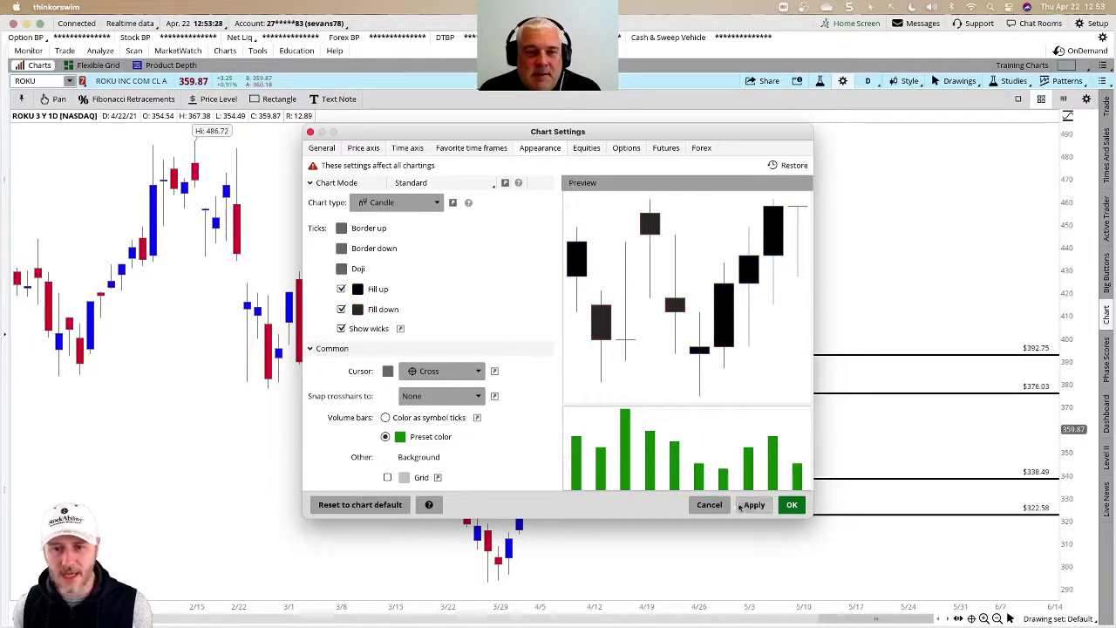
{"action": "left_click", "coordinate": [755, 505]}
{"action": "left_click", "coordinate": [791, 505]}
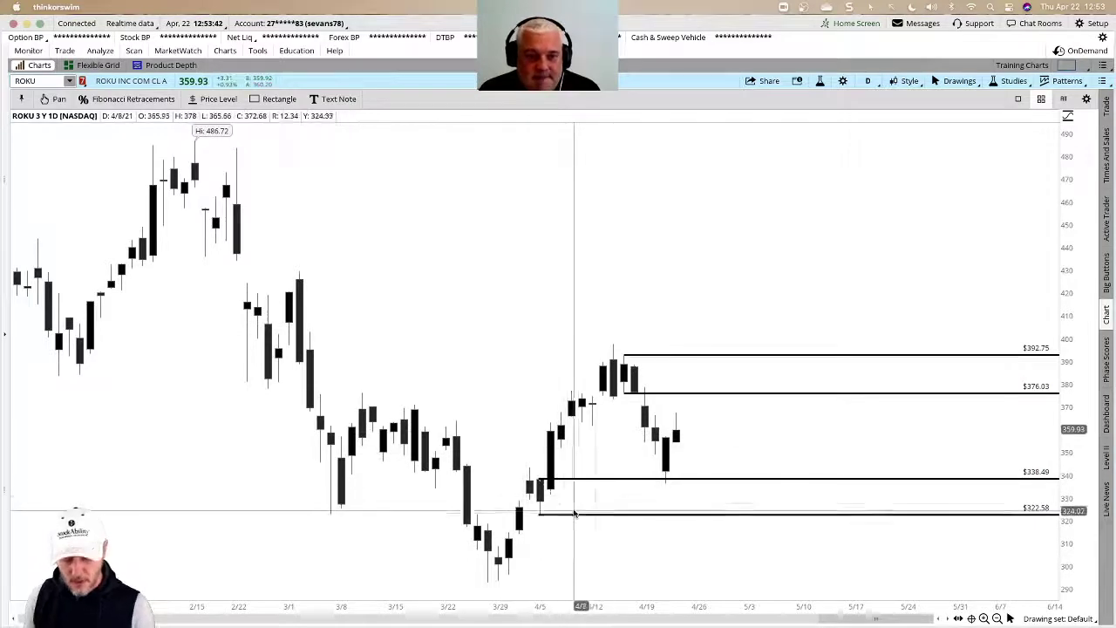
Step: Write SZ between the $338.49 and $322.58 lines and RZ between the $392.75 and $376.03 lines
{"action": "mouse_move", "coordinate": [613, 489]}
{"action": "left_mouse_down"}
{"action": "mouse_move", "coordinate": [593, 509]}
{"action": "mouse_move", "coordinate": [652, 513]}
{"action": "left_mouse_up"}
{"action": "mouse_move", "coordinate": [677, 362]}
{"action": "left_mouse_down"}
{"action": "mouse_move", "coordinate": [675, 384]}
{"action": "mouse_move", "coordinate": [682, 373]}
{"action": "mouse_move", "coordinate": [698, 389]}
{"action": "left_mouse_up"}
{"action": "left_click_drag", "start_coordinate": [695, 365], "coordinate": [724, 393]}
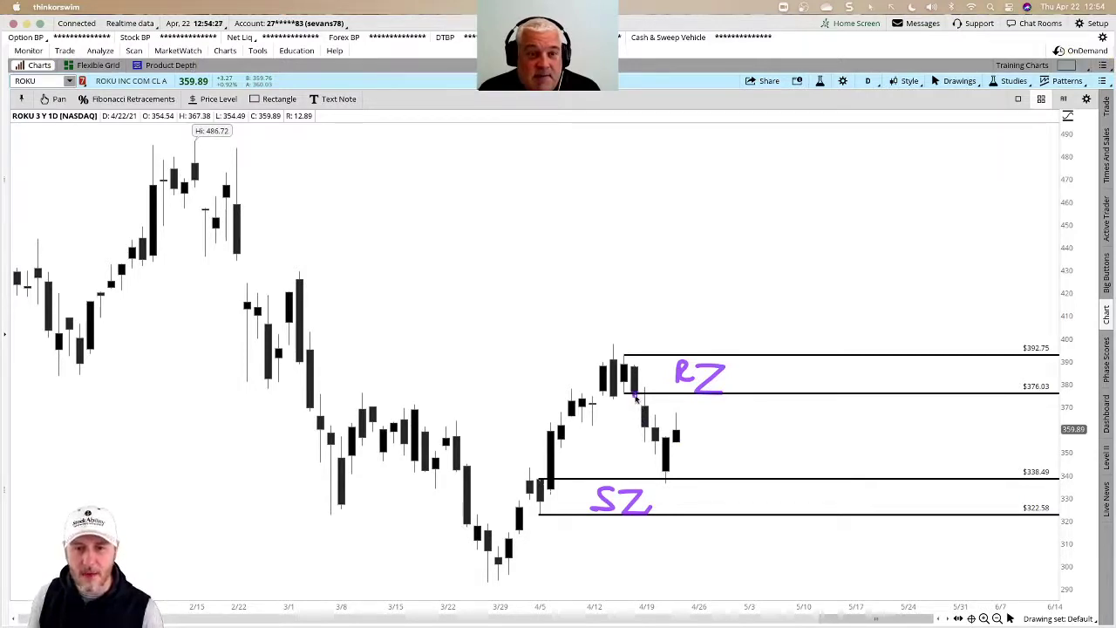
Step: Box the 4/19 and 4/21 candles at the zone edges, add a check mark in each zone, and clear the annotations
{"action": "left_click_drag", "start_coordinate": [635, 397], "coordinate": [679, 487]}
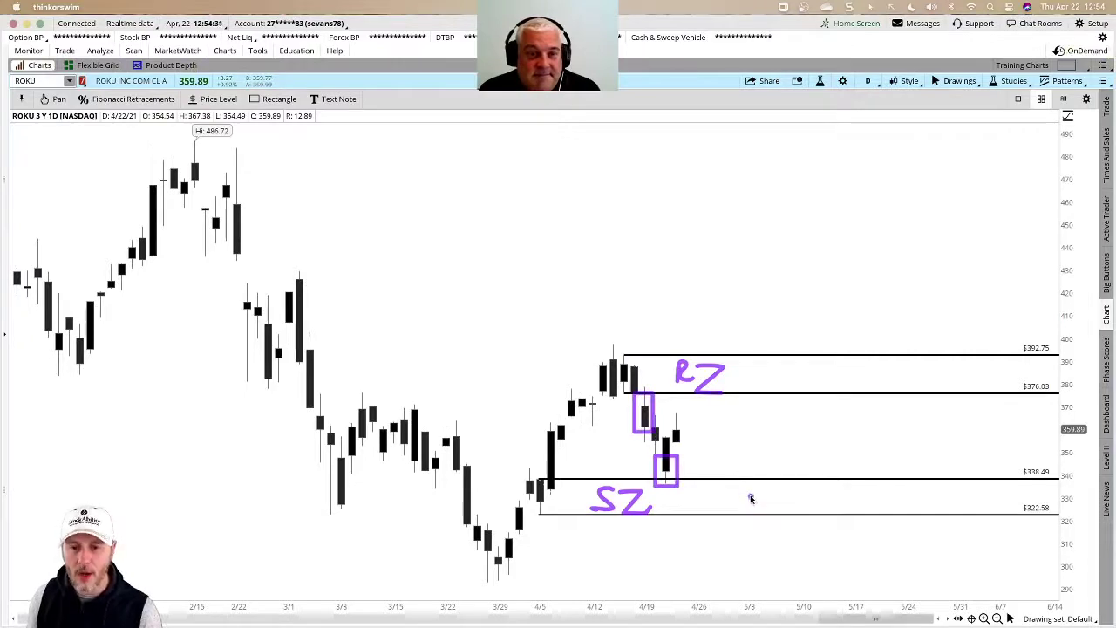
{"action": "left_click_drag", "start_coordinate": [749, 499], "coordinate": [790, 482]}
{"action": "mouse_move", "coordinate": [813, 368]}
{"action": "left_mouse_down"}
{"action": "mouse_move", "coordinate": [812, 381]}
{"action": "mouse_move", "coordinate": [855, 340]}
{"action": "left_mouse_up"}
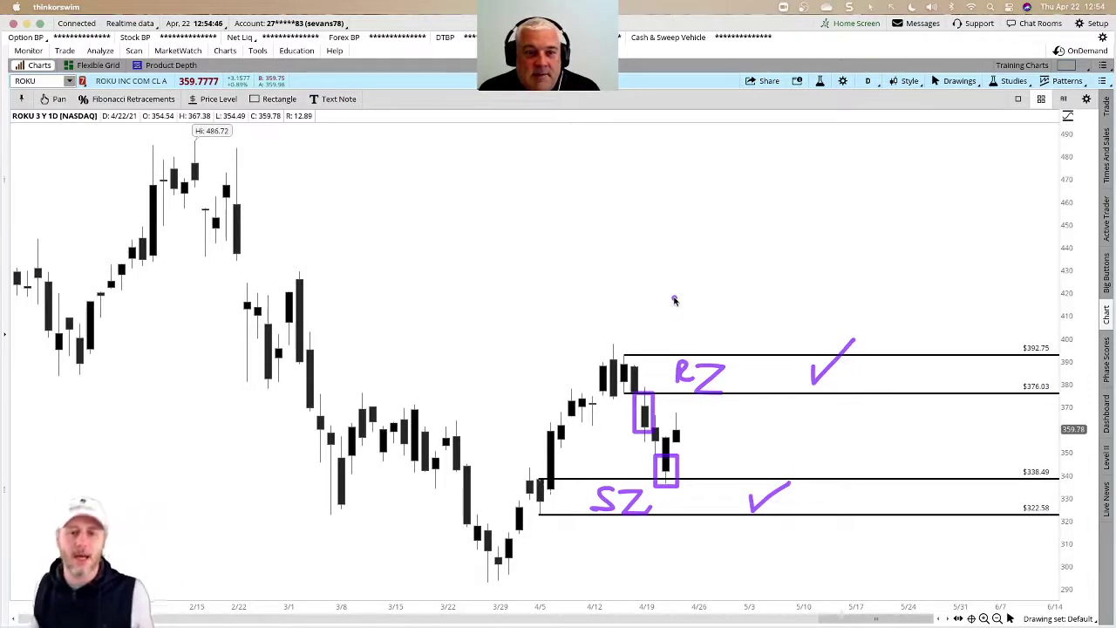
{"action": "key", "text": "Escape"}
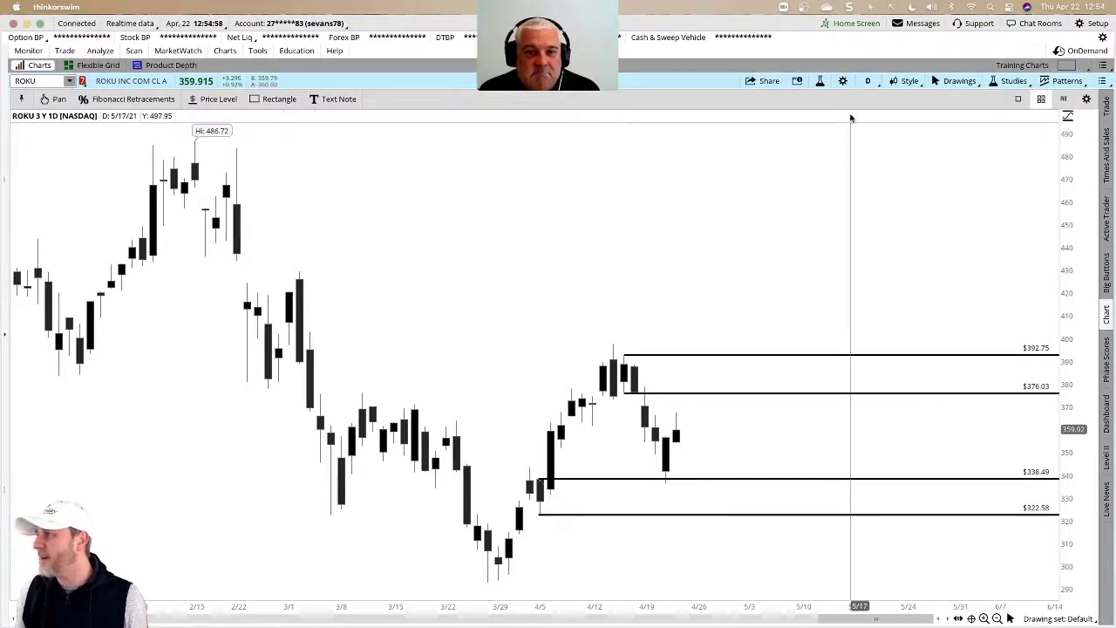
Step: Change the ROKU chart type to Candle Trend and then to Heikin Ashi
{"action": "left_click", "coordinate": [898, 83]}
{"action": "mouse_move", "coordinate": [914, 208]}
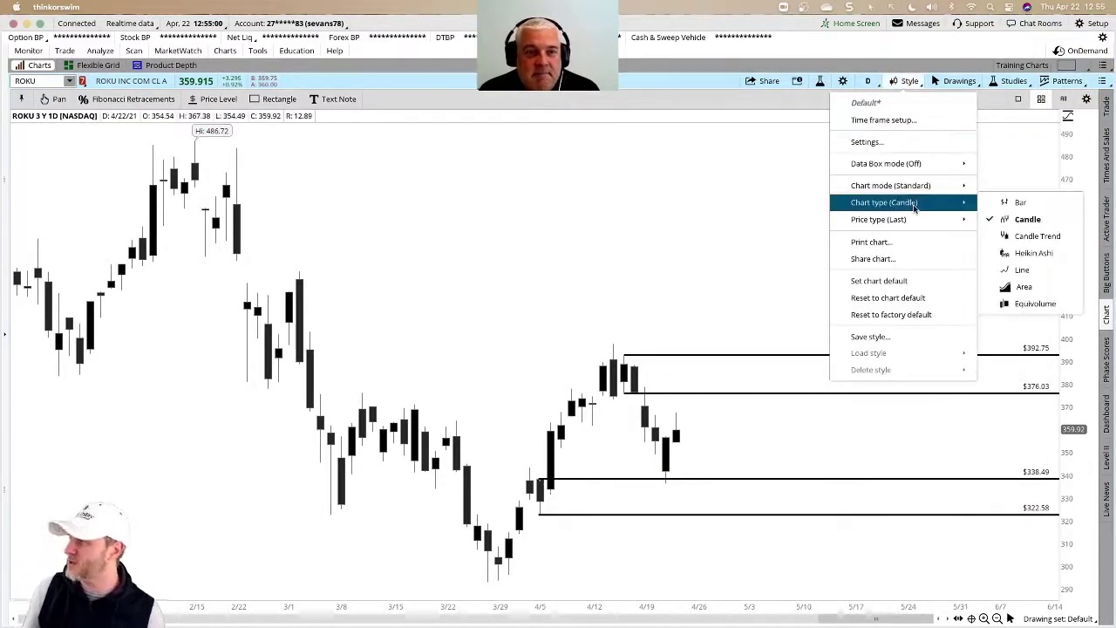
{"action": "left_click", "coordinate": [1035, 237]}
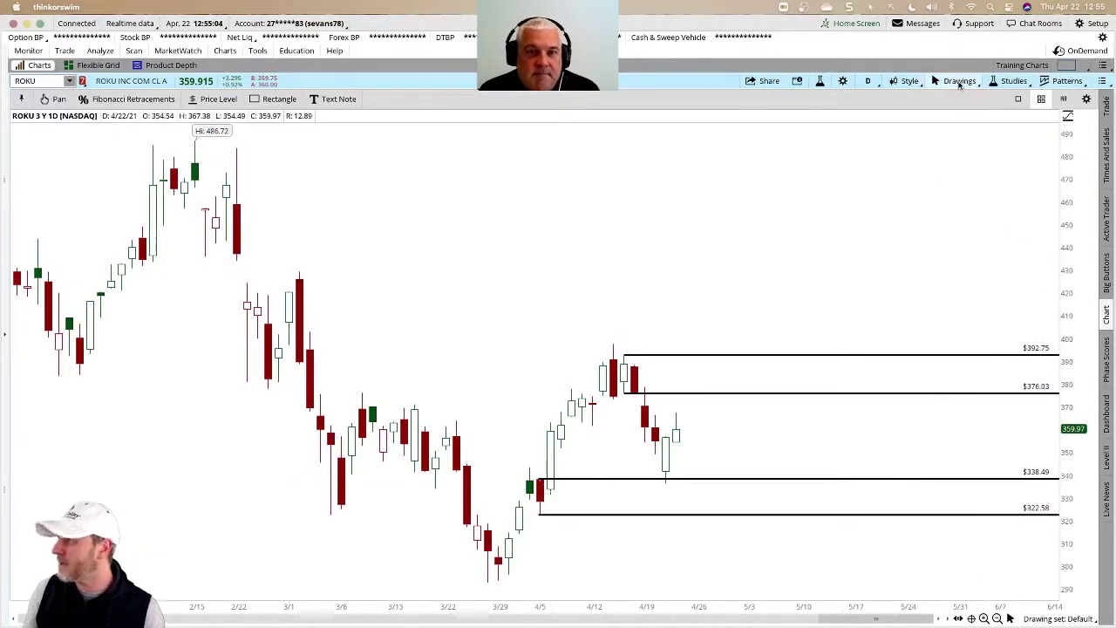
{"action": "left_click", "coordinate": [909, 81]}
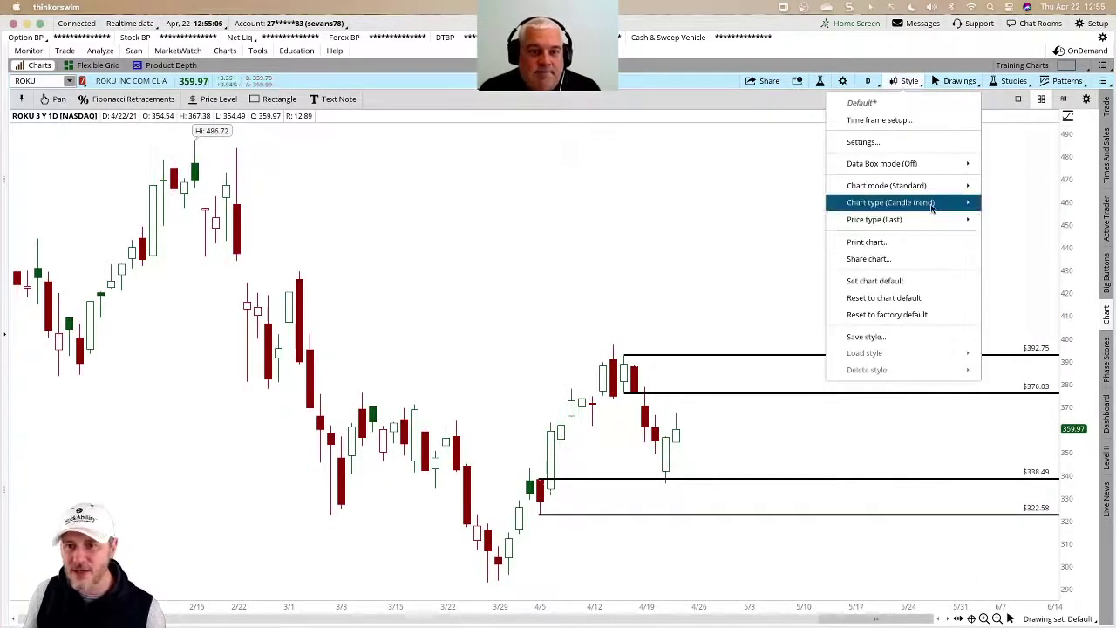
{"action": "mouse_move", "coordinate": [947, 207]}
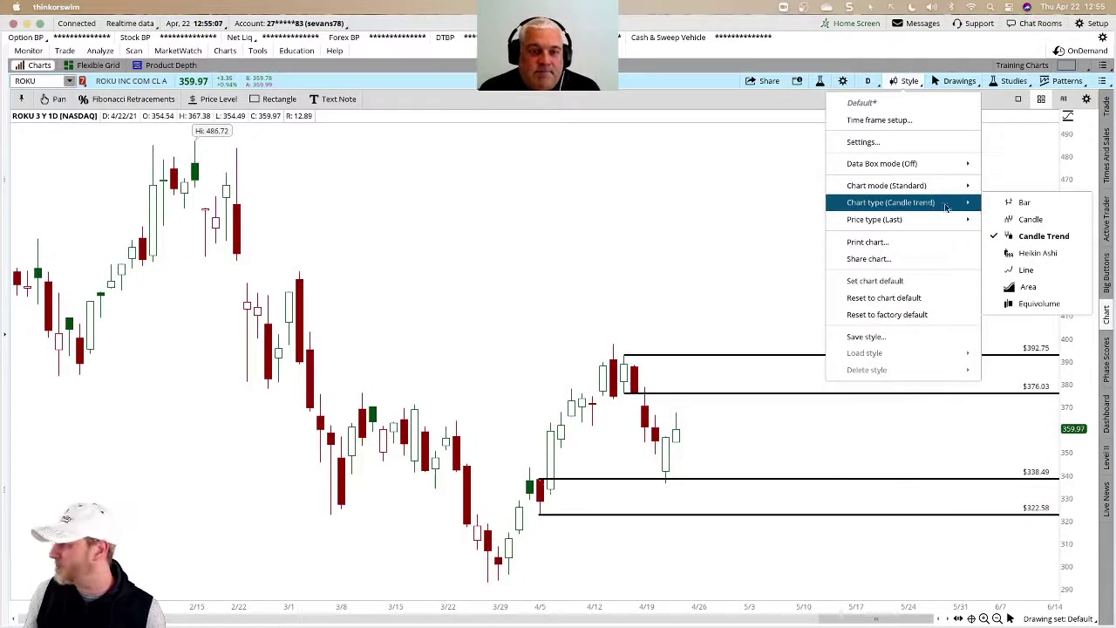
{"action": "left_click", "coordinate": [1037, 252]}
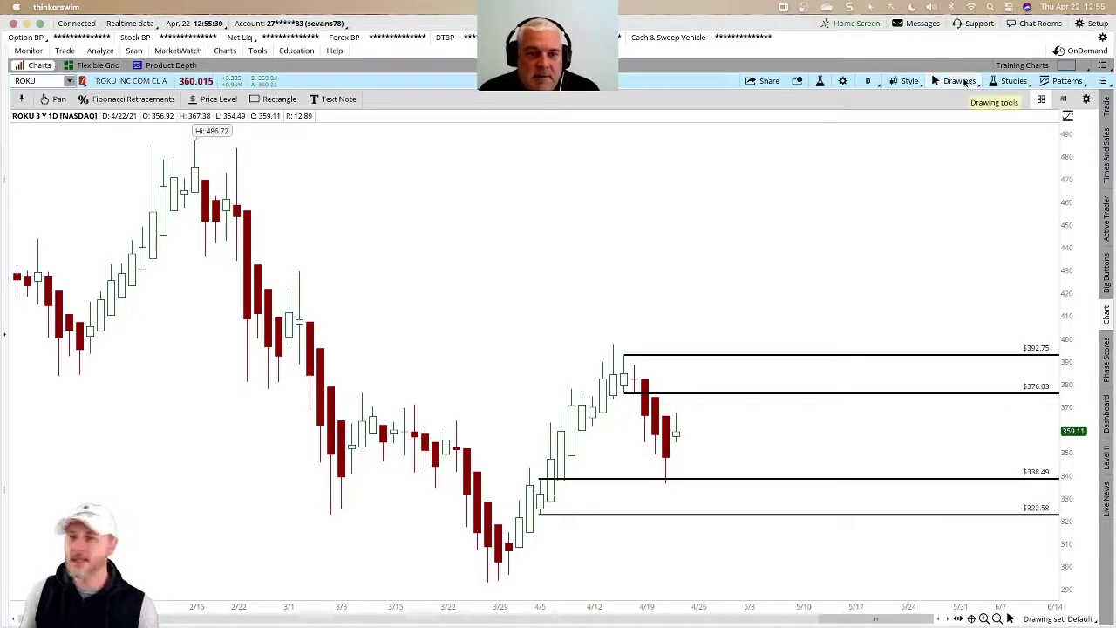
Step: Change the ROKU chart type to Area and then to Equivolume
{"action": "left_click", "coordinate": [907, 82]}
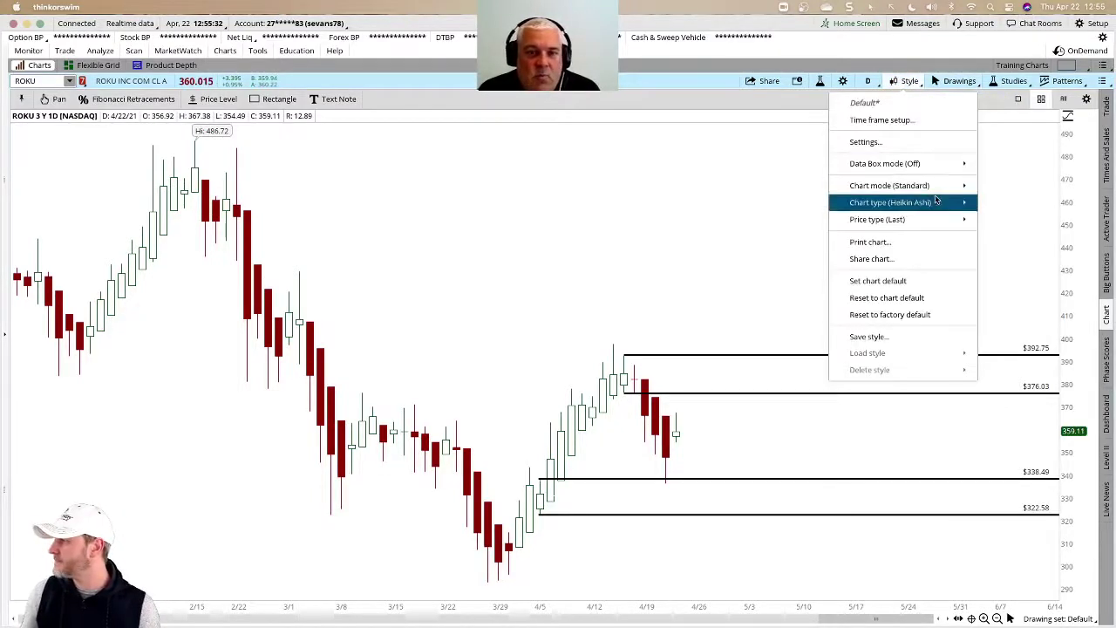
{"action": "mouse_move", "coordinate": [935, 202]}
{"action": "left_click", "coordinate": [1034, 290]}
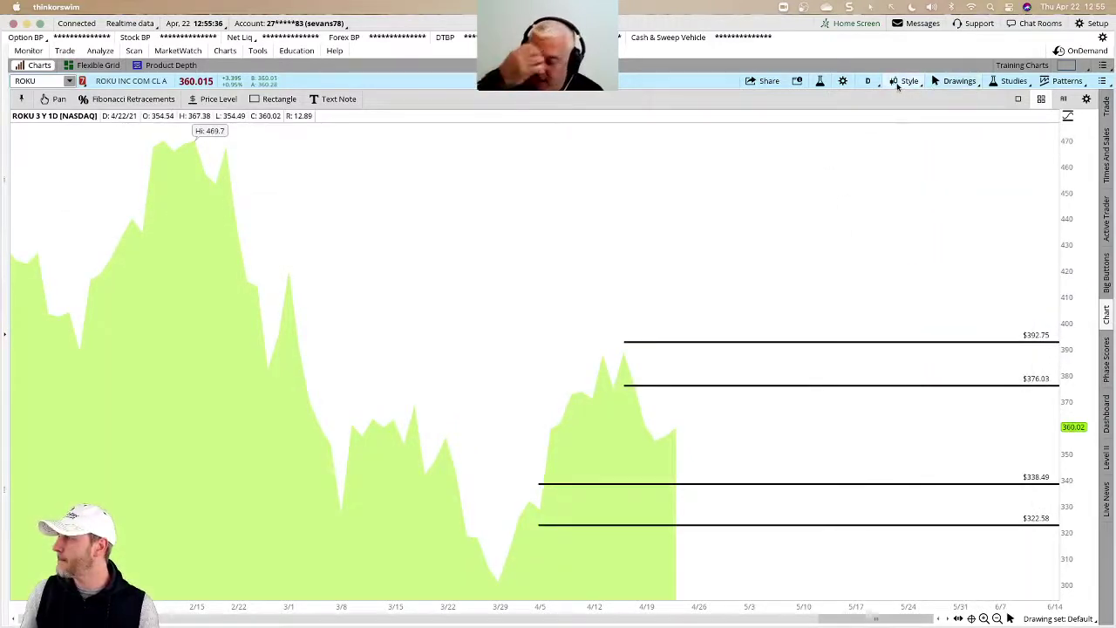
{"action": "left_click", "coordinate": [900, 82]}
{"action": "mouse_move", "coordinate": [933, 202]}
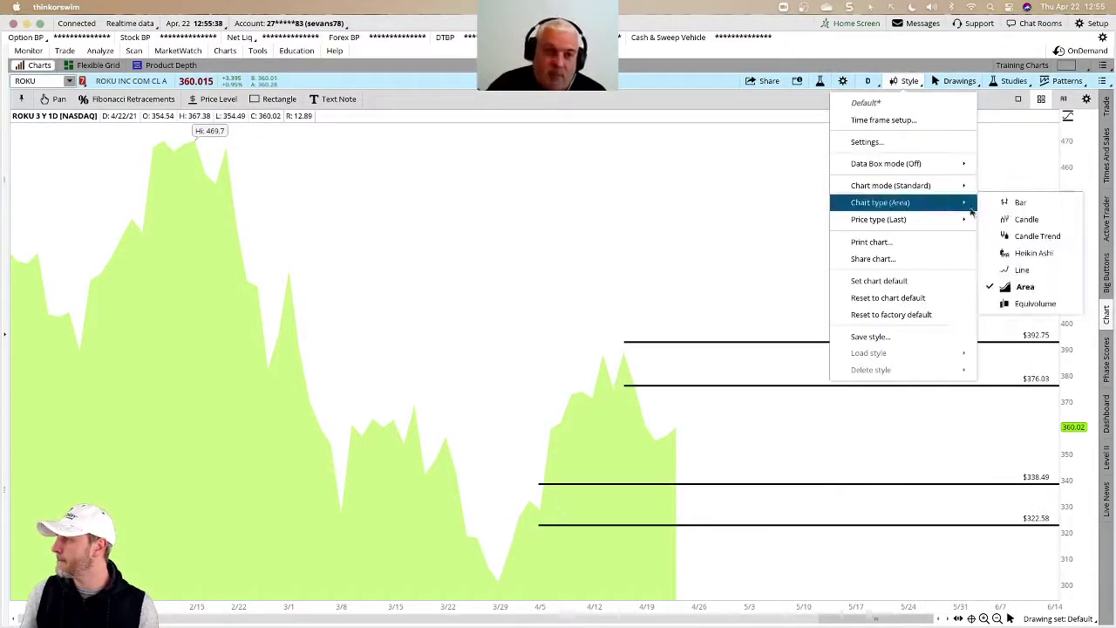
{"action": "left_click", "coordinate": [1034, 303]}
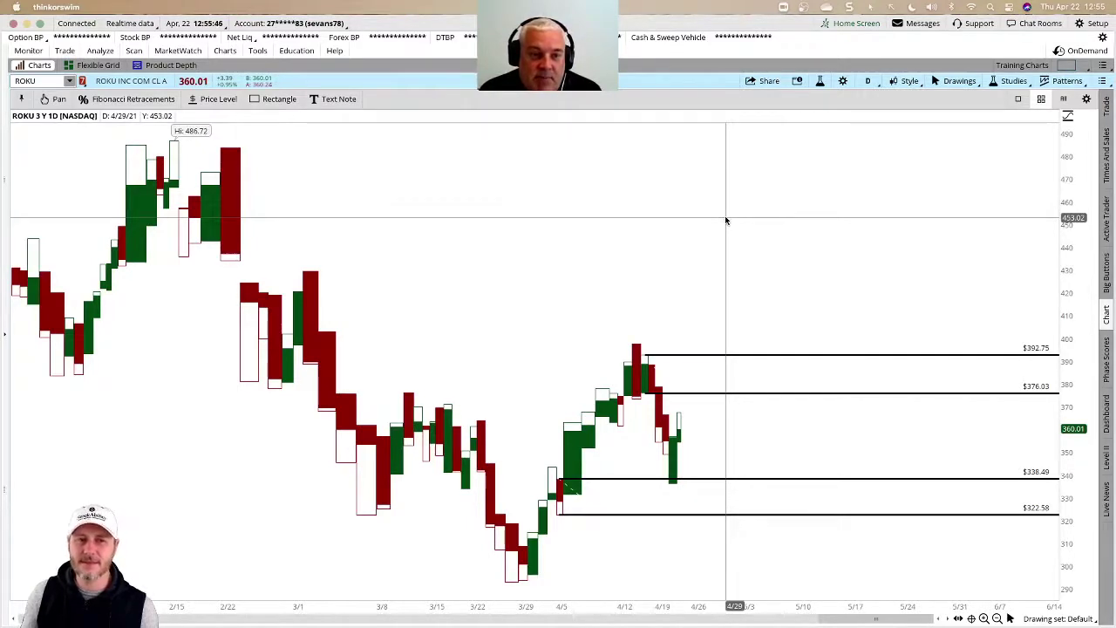
Step: Change the ROKU chart type from Equivolume to Candle
{"action": "left_click", "coordinate": [910, 81]}
{"action": "mouse_move", "coordinate": [942, 202]}
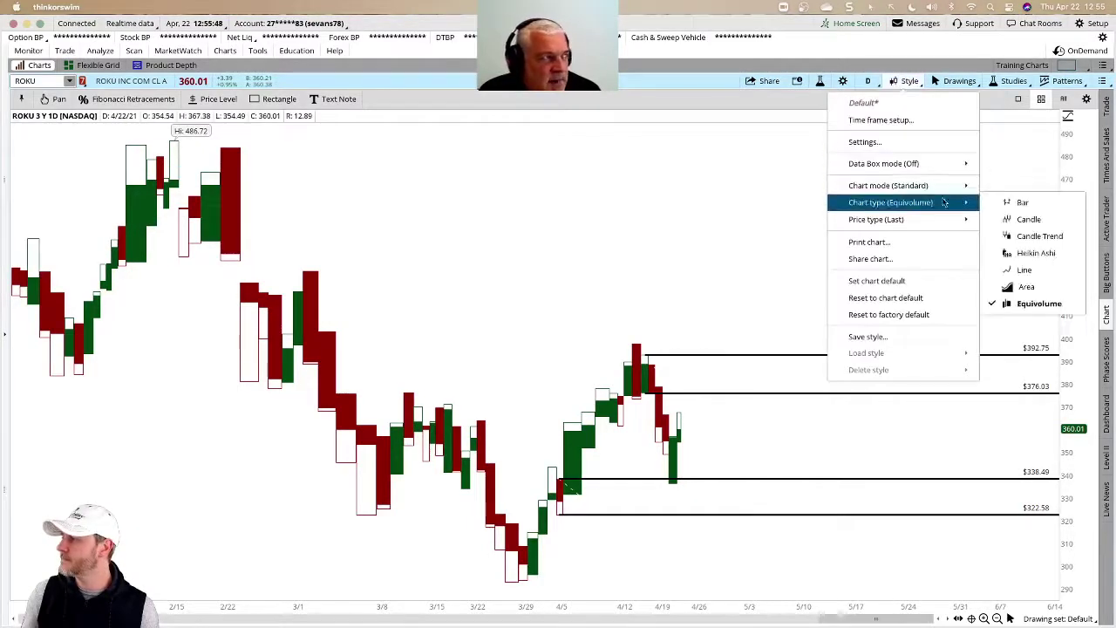
{"action": "left_click", "coordinate": [1025, 219]}
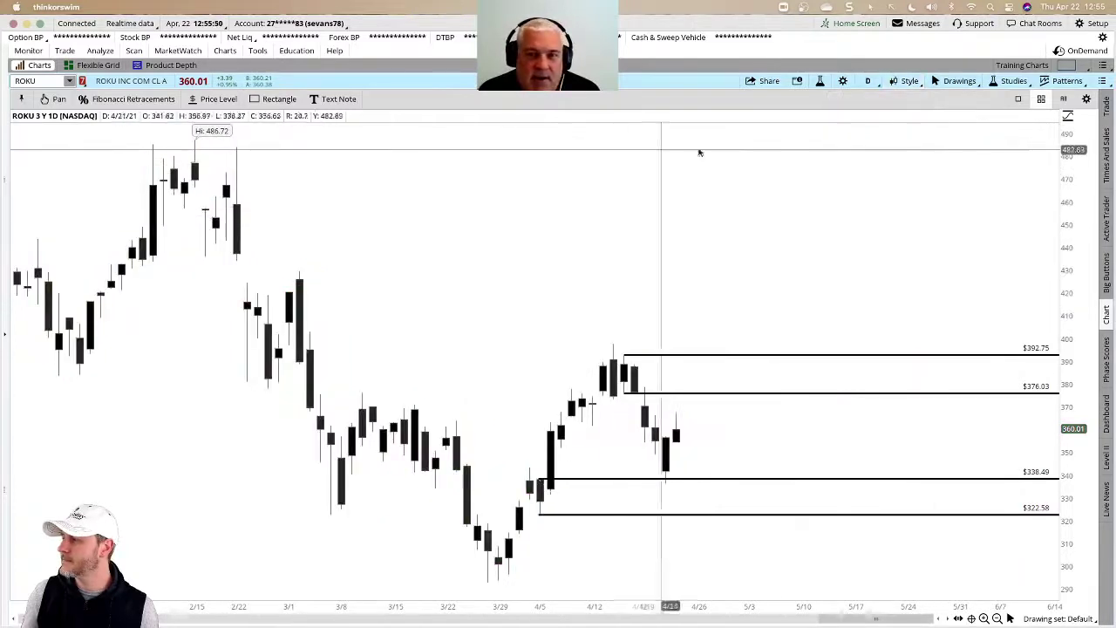
Step: Set the candle colors in the chart appearance settings to a blue up fill and a red down fill, and save
{"action": "left_click", "coordinate": [843, 80]}
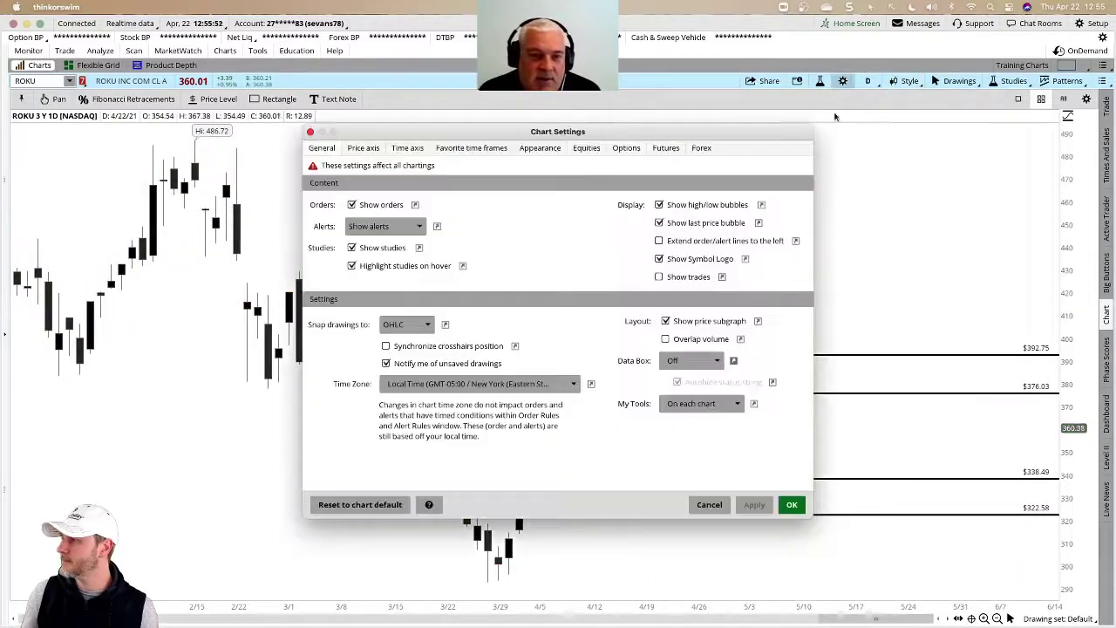
{"action": "left_click", "coordinate": [540, 148]}
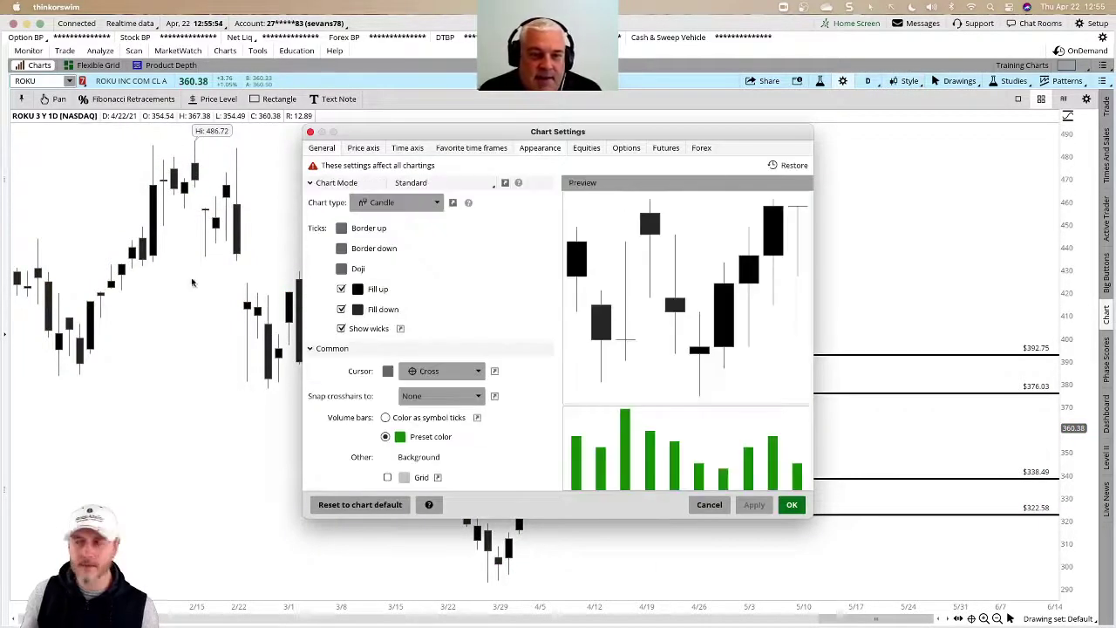
{"action": "left_click", "coordinate": [358, 308]}
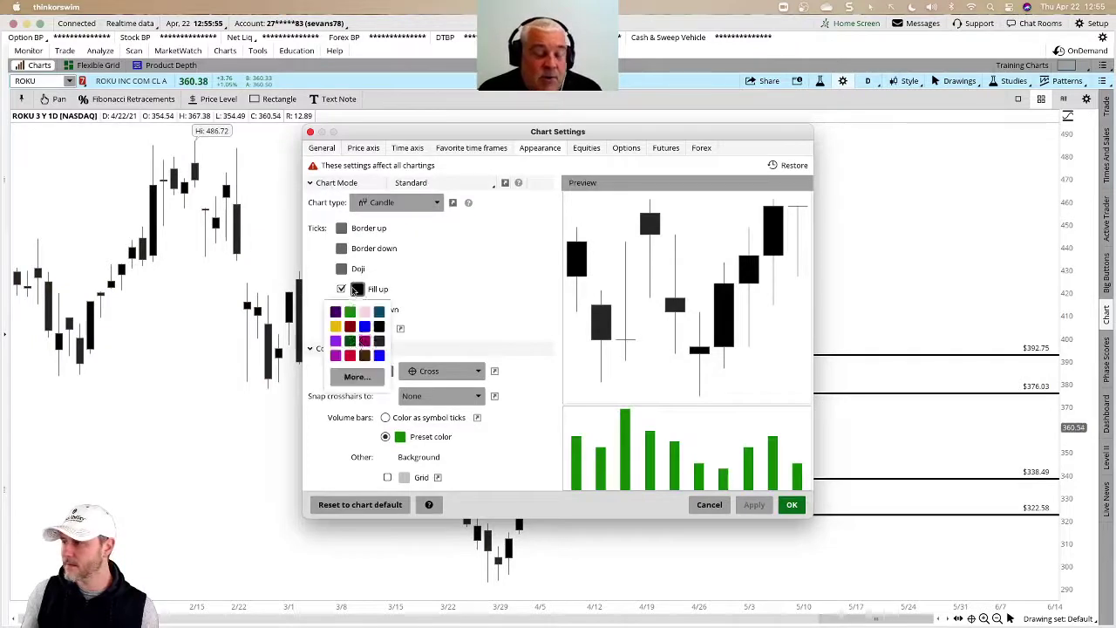
{"action": "left_click", "coordinate": [379, 355]}
{"action": "left_click", "coordinate": [358, 310]}
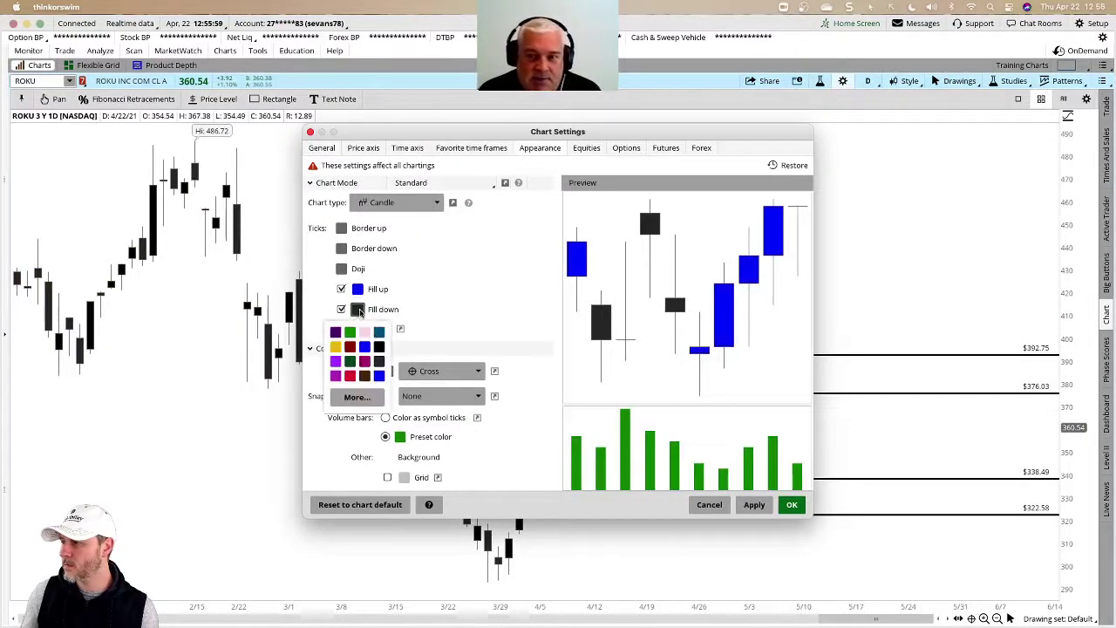
{"action": "left_click", "coordinate": [350, 377]}
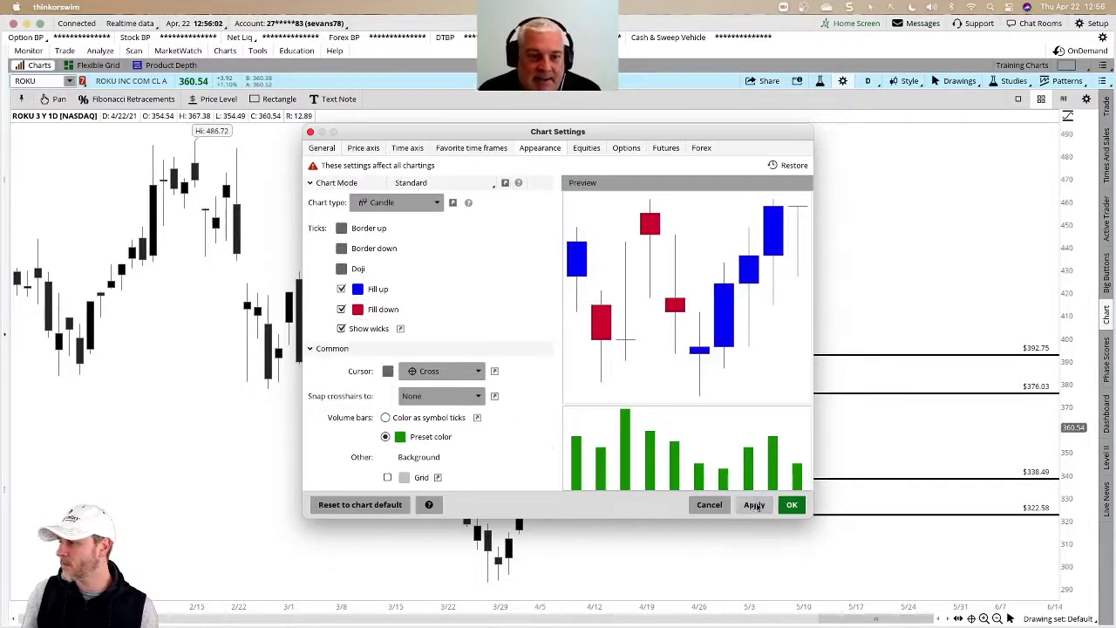
{"action": "left_click", "coordinate": [791, 504]}
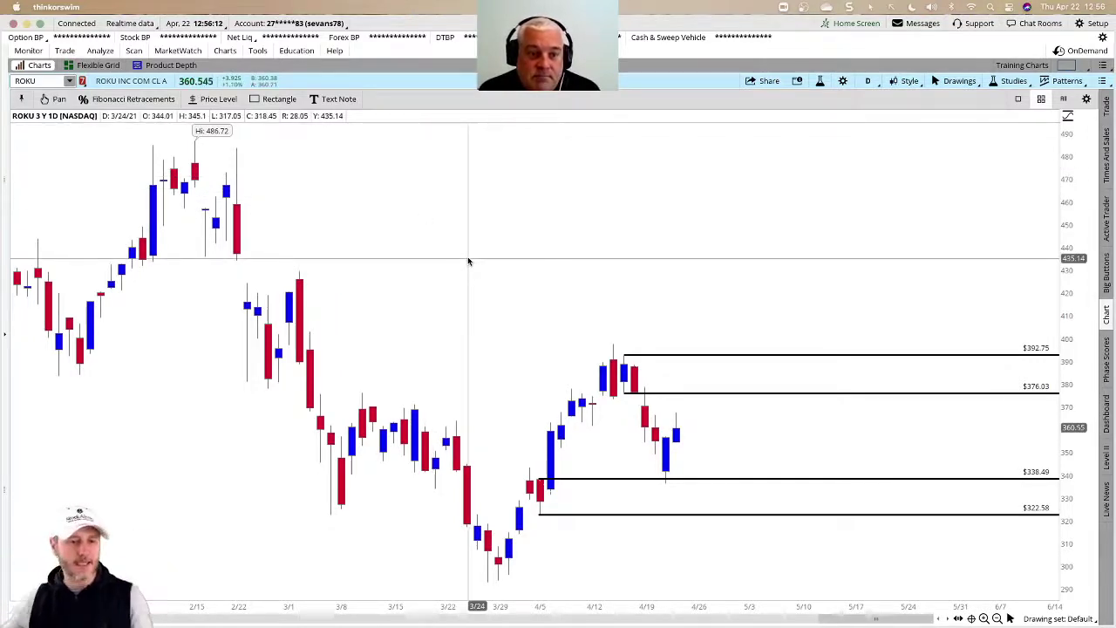
Step: Load the saved Take Stock Ideas chart grid
{"action": "scroll", "coordinate": [468, 259], "scroll_direction": "up", "scroll_amount": 3}
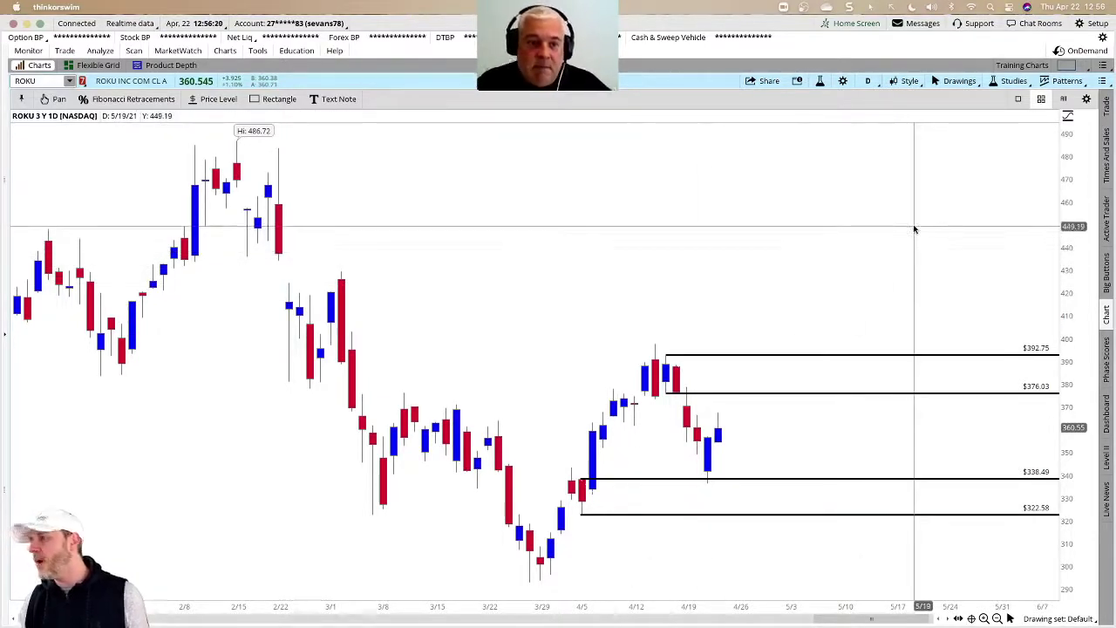
{"action": "left_click", "coordinate": [1085, 84]}
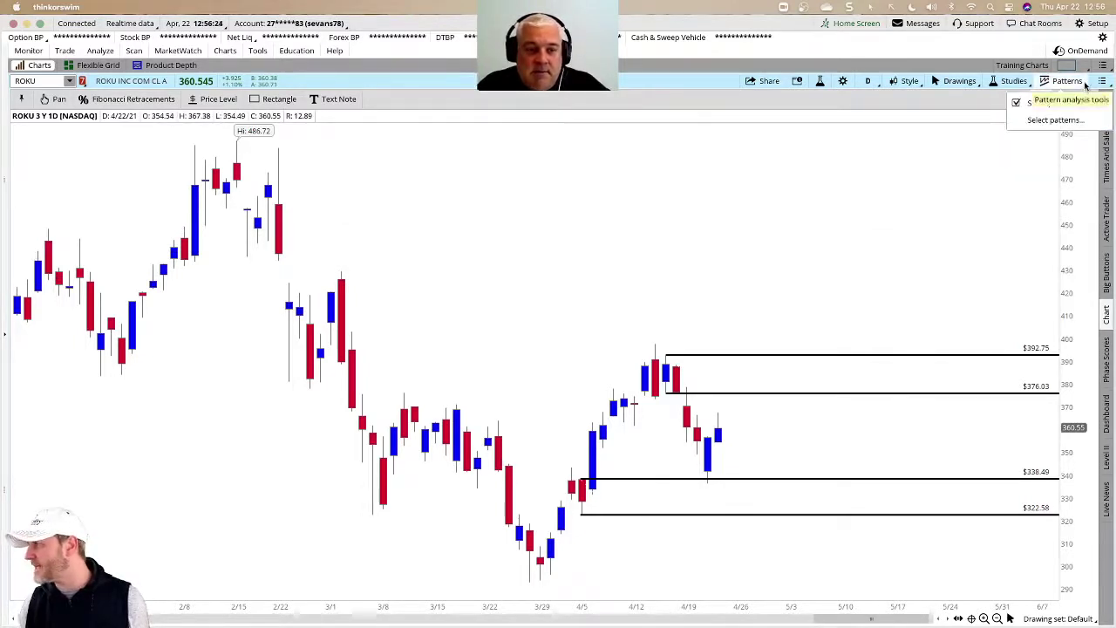
{"action": "left_click", "coordinate": [1084, 65]}
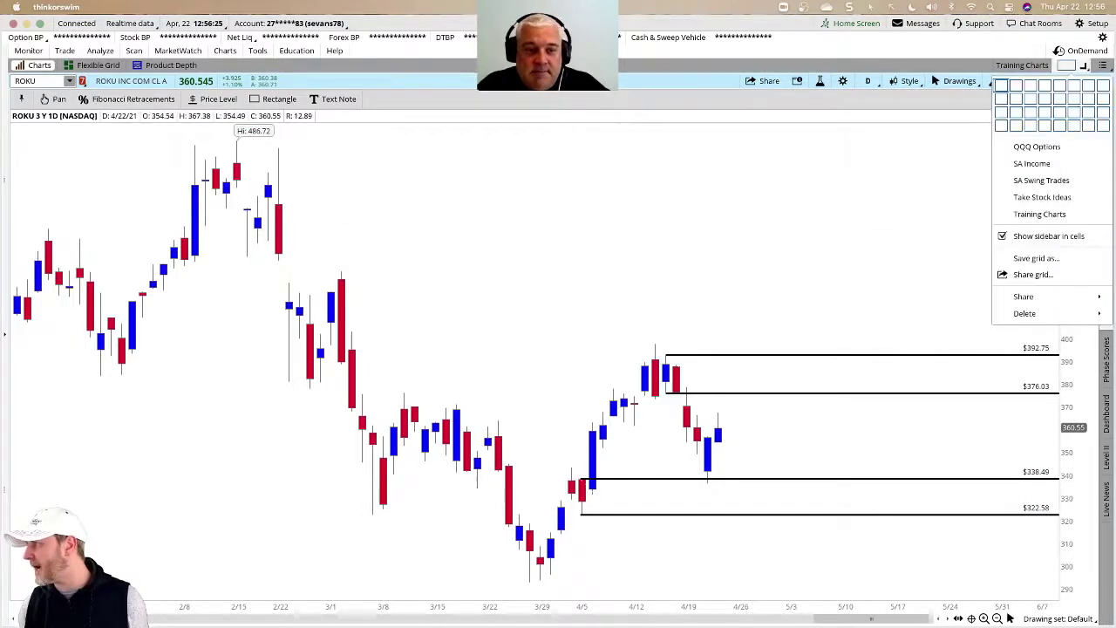
{"action": "left_click", "coordinate": [1043, 197]}
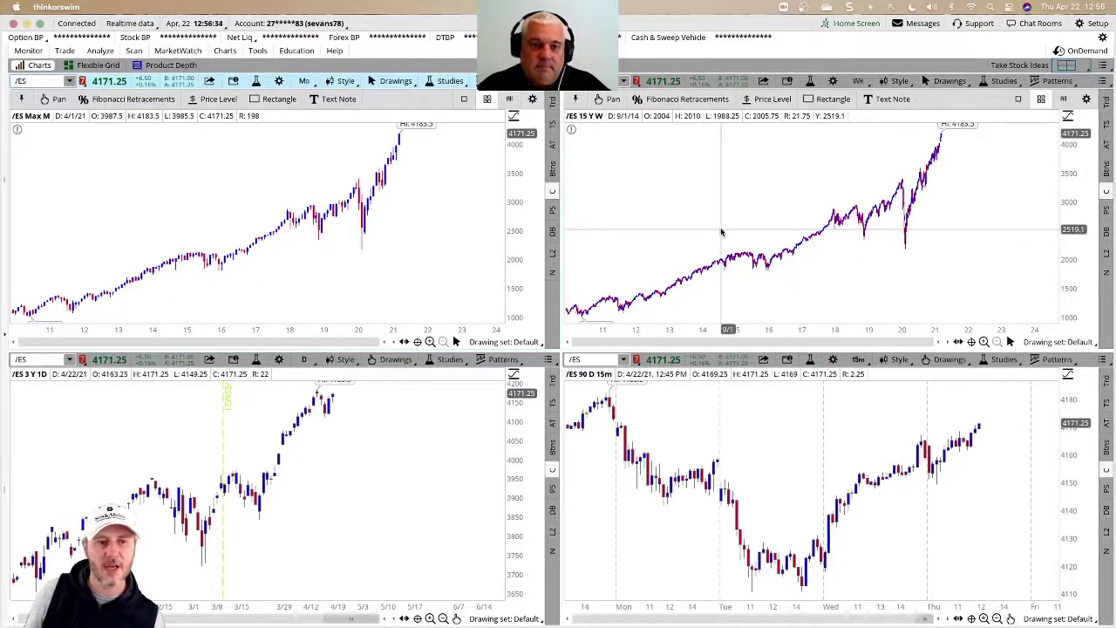
Step: Switch the linked grid charts from /ES to the gold futures symbol /GC
{"action": "mouse_move", "coordinate": [491, 377]}
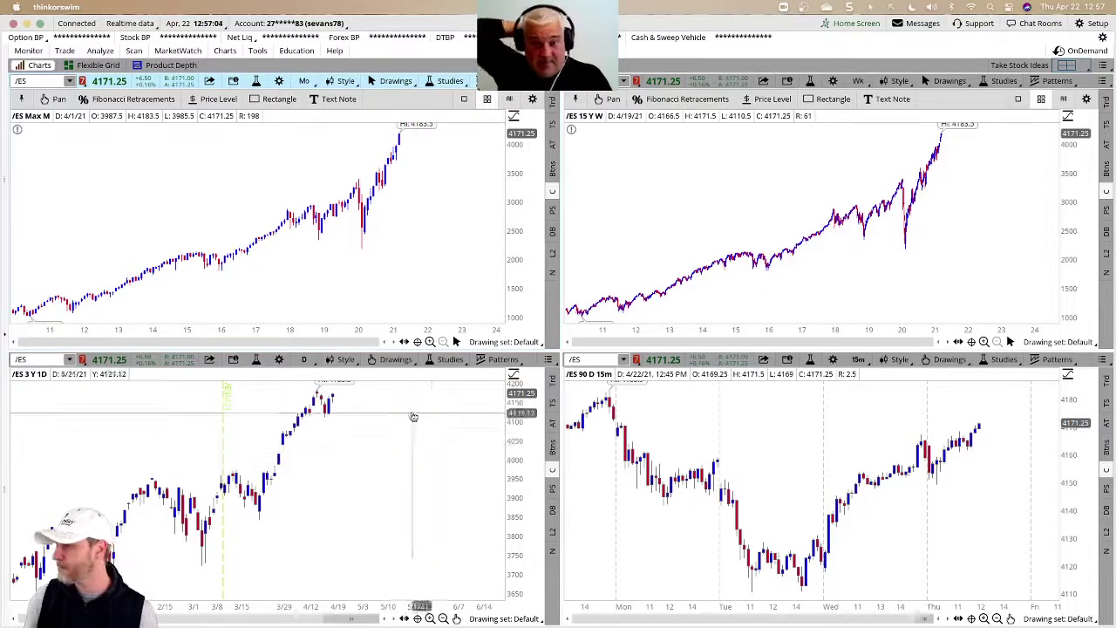
{"action": "left_click", "coordinate": [52, 359]}
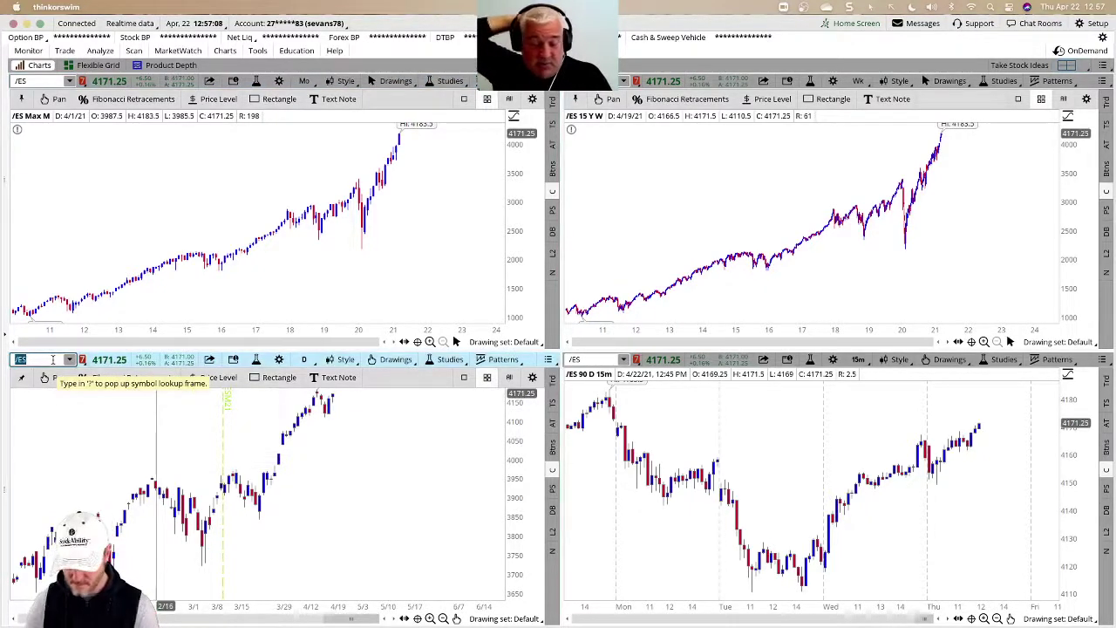
{"action": "type", "text": "/GC"}
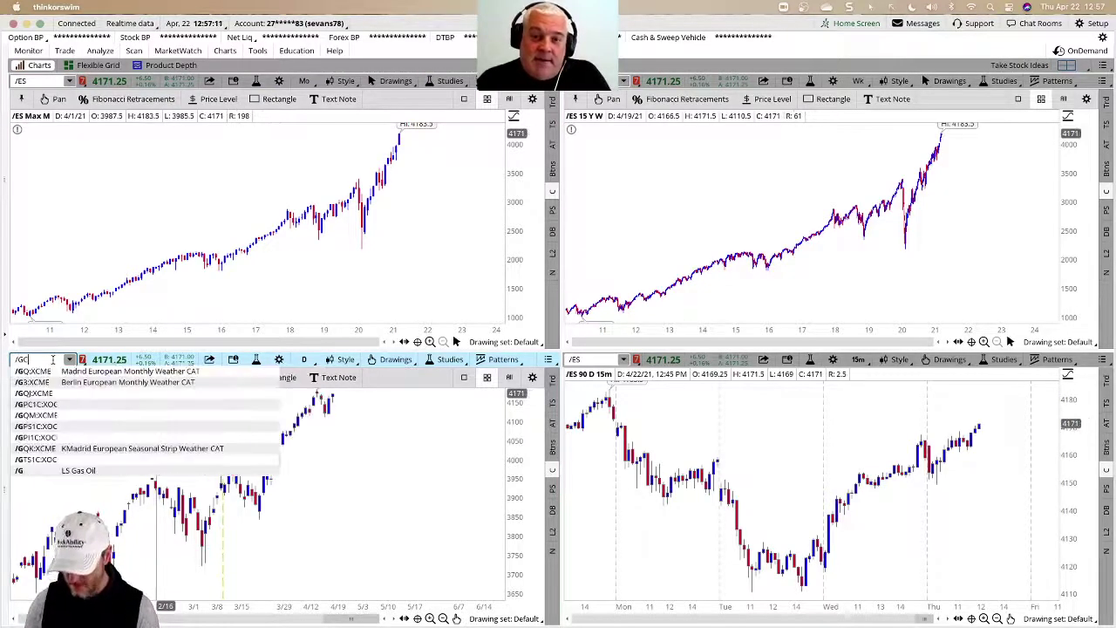
{"action": "key", "text": "Return"}
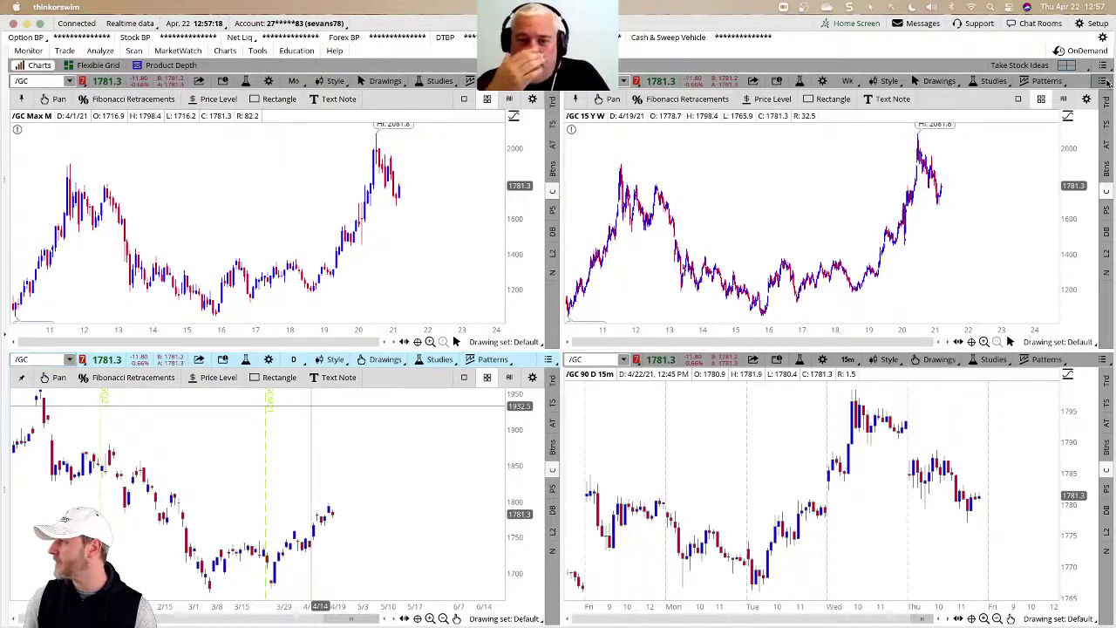
Step: Maximize the weekly /GC chart and zoom in on mid-2018 through April 2021
{"action": "left_click", "coordinate": [1102, 81]}
{"action": "left_click", "coordinate": [1011, 275]}
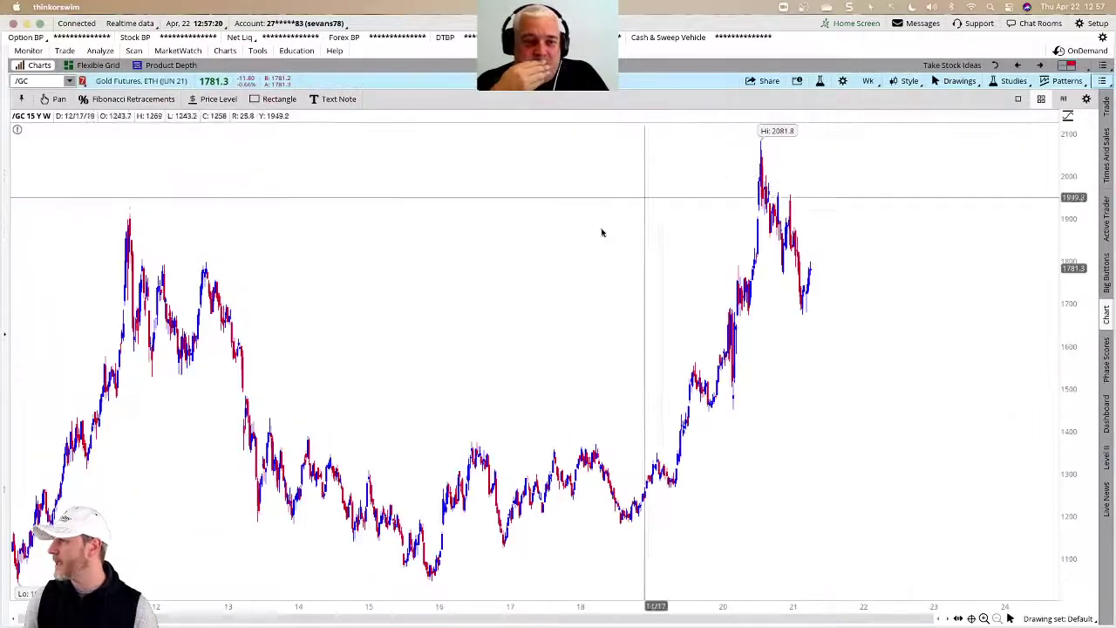
{"action": "left_click_drag", "start_coordinate": [581, 222], "coordinate": [843, 230]}
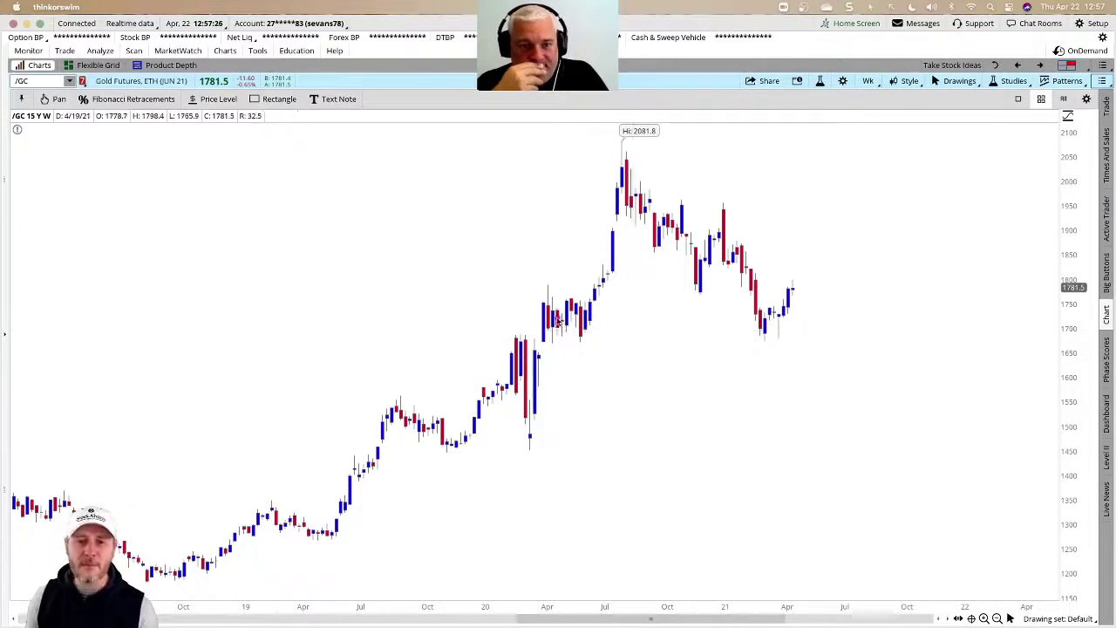
Step: Box the weekly /GC support zone at about 1665–1720 and the resistance zone at about 1820–1875
{"action": "mouse_move", "coordinate": [554, 318]}
{"action": "left_mouse_down"}
{"action": "mouse_move", "coordinate": [741, 351]}
{"action": "mouse_move", "coordinate": [839, 349]}
{"action": "left_mouse_up"}
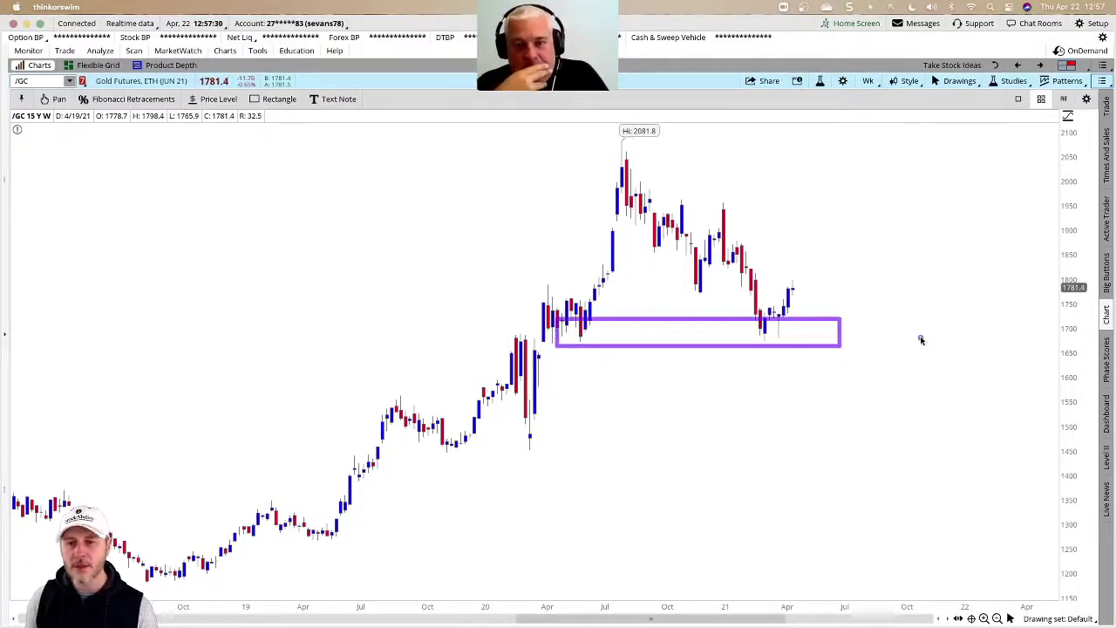
{"action": "mouse_move", "coordinate": [729, 242]}
{"action": "left_mouse_down"}
{"action": "mouse_move", "coordinate": [761, 262]}
{"action": "mouse_move", "coordinate": [901, 269]}
{"action": "mouse_move", "coordinate": [830, 270]}
{"action": "left_mouse_up"}
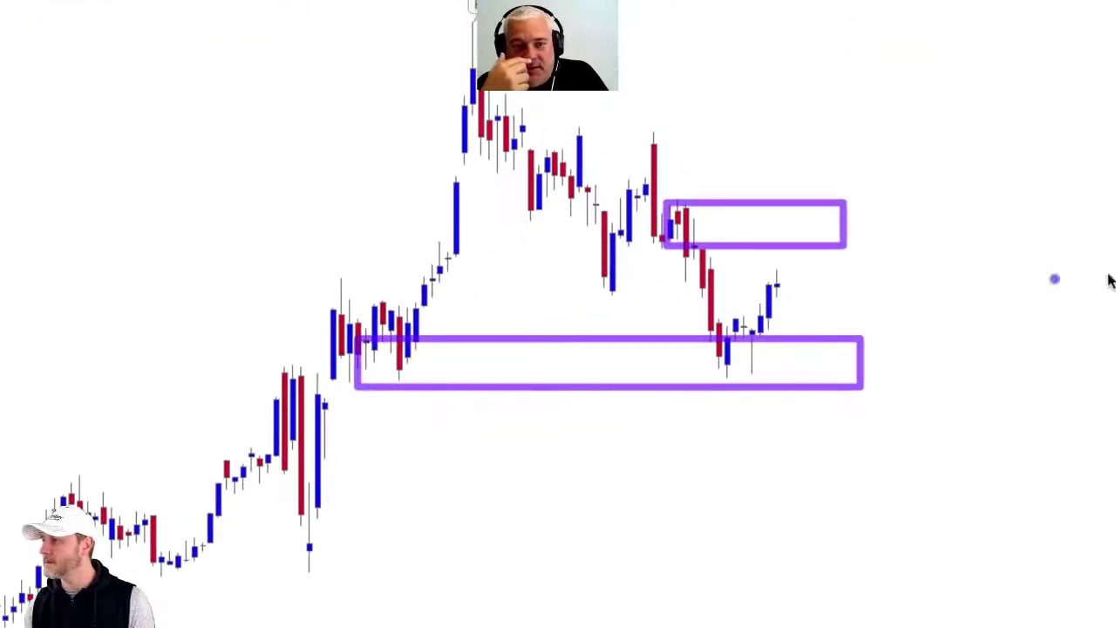
{"action": "left_click_drag", "start_coordinate": [1004, 204], "coordinate": [1062, 240]}
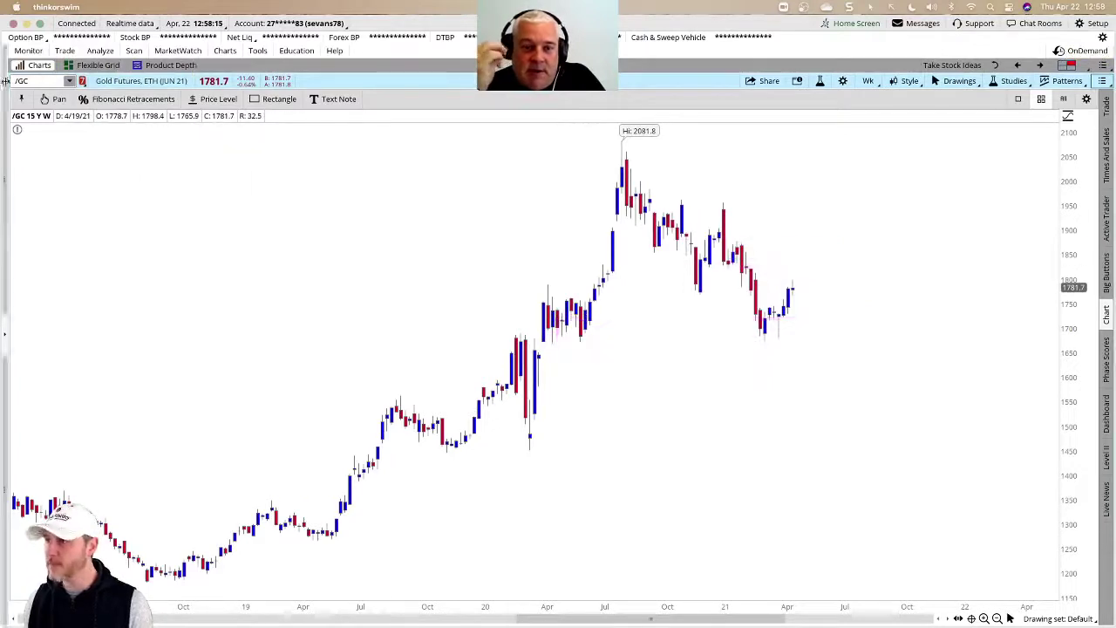
Step: Load NFLX in the maximized weekly chart and zoom in on 2020 through April 2021
{"action": "left_click", "coordinate": [38, 81]}
{"action": "type", "text": "NFLX"}
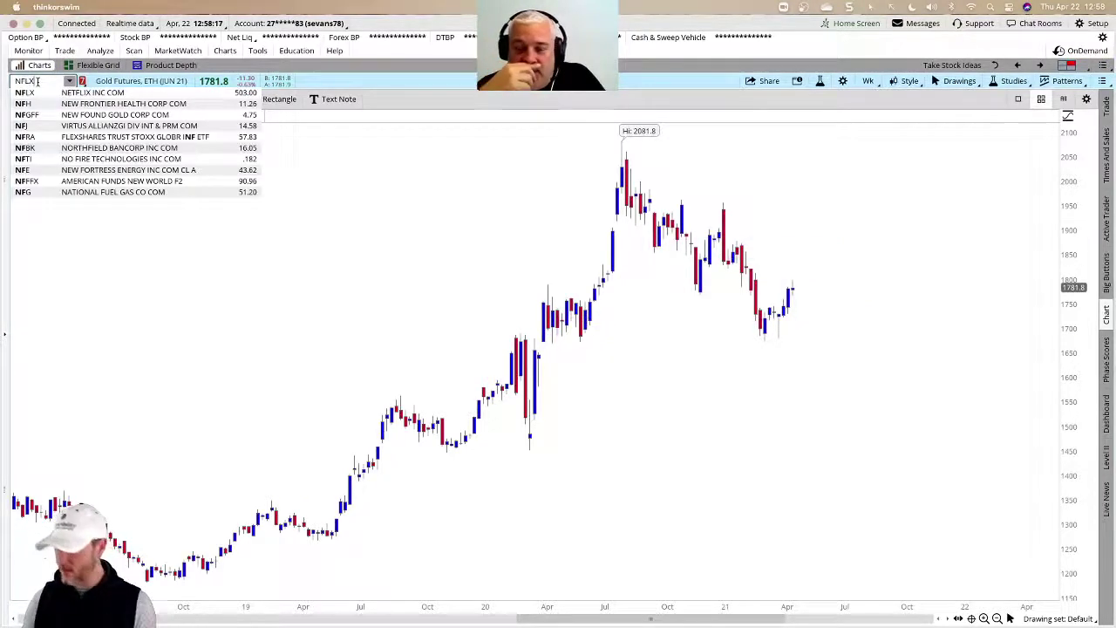
{"action": "key", "text": "Return"}
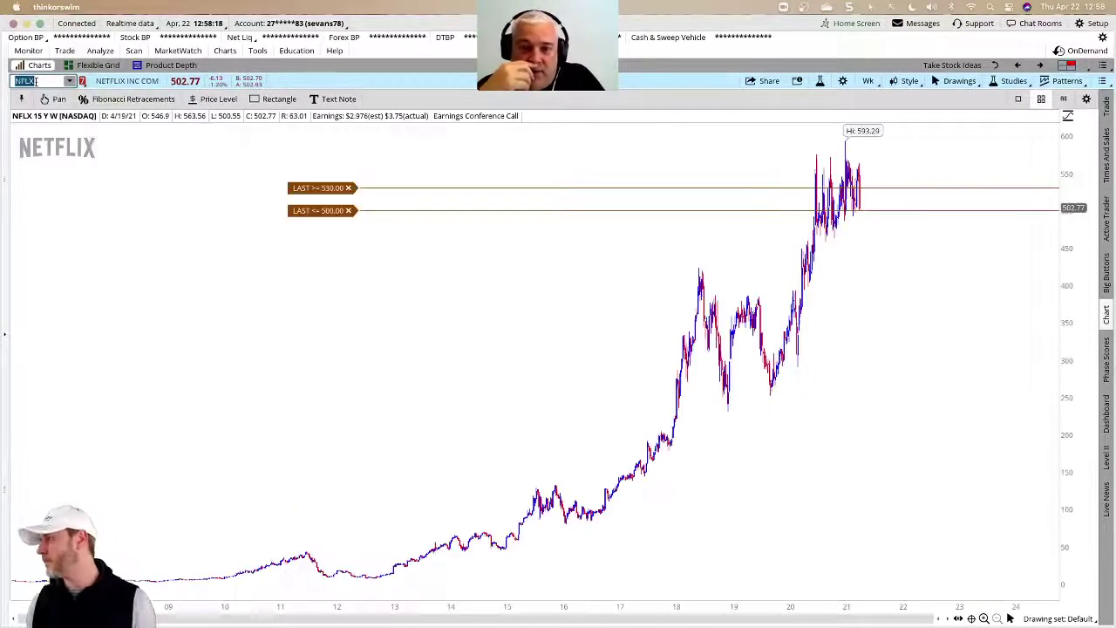
{"action": "left_click_drag", "start_coordinate": [785, 159], "coordinate": [906, 170]}
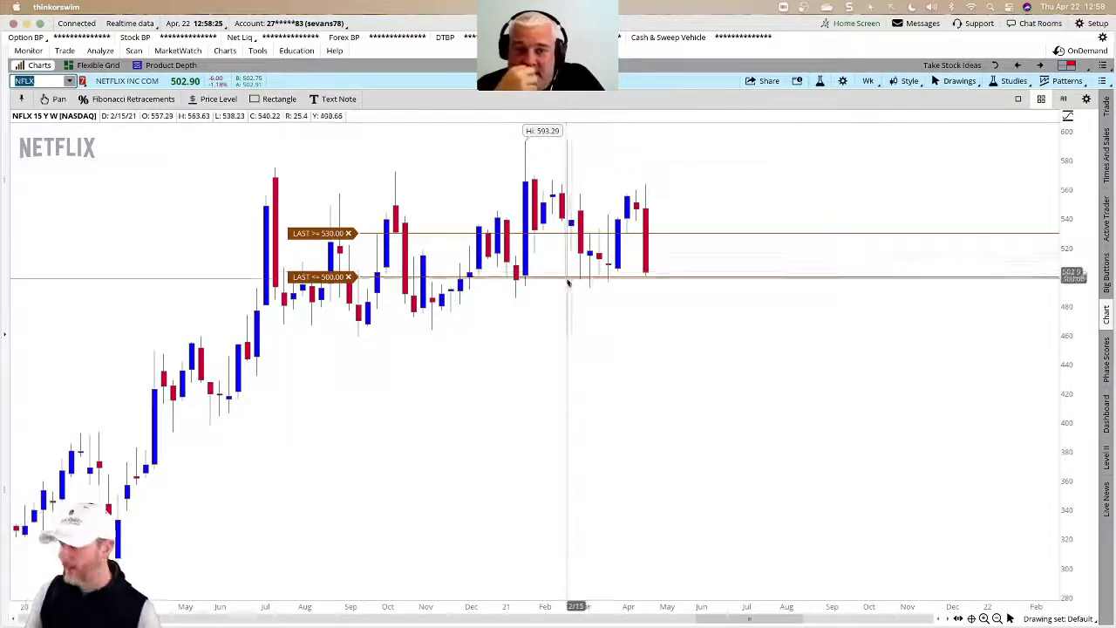
Step: Box the weekly NFLX support zones at about $487–509 and $390–420, removing the extra trial box at about $428–457
{"action": "left_click_drag", "start_coordinate": [510, 266], "coordinate": [729, 298]}
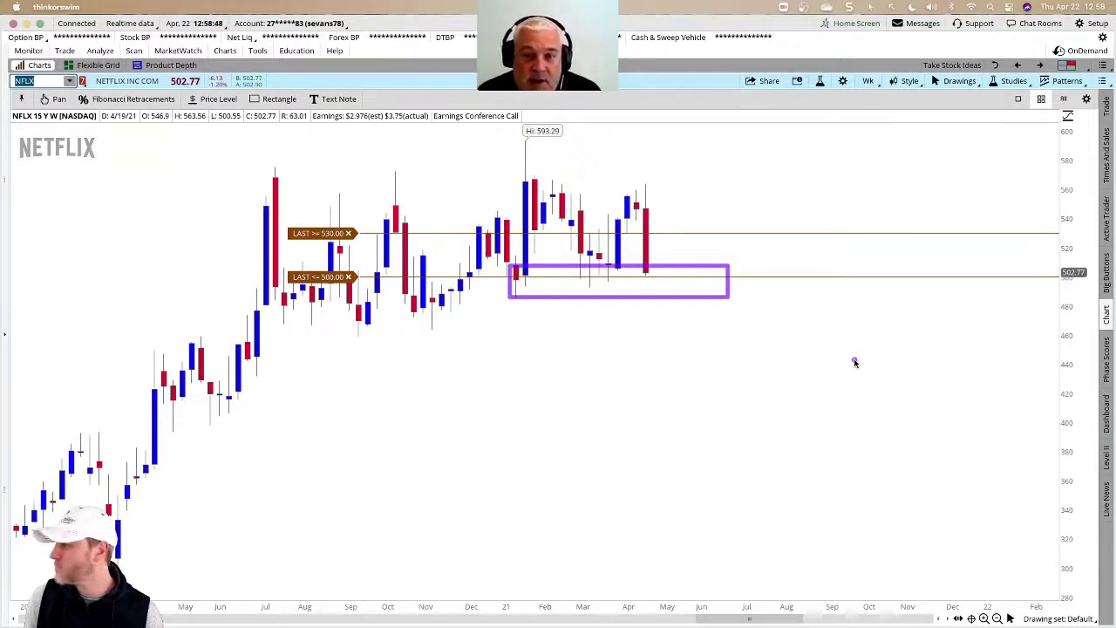
{"action": "left_click_drag", "start_coordinate": [234, 340], "coordinate": [1087, 382]}
{"action": "left_click_drag", "start_coordinate": [200, 392], "coordinate": [1087, 432]}
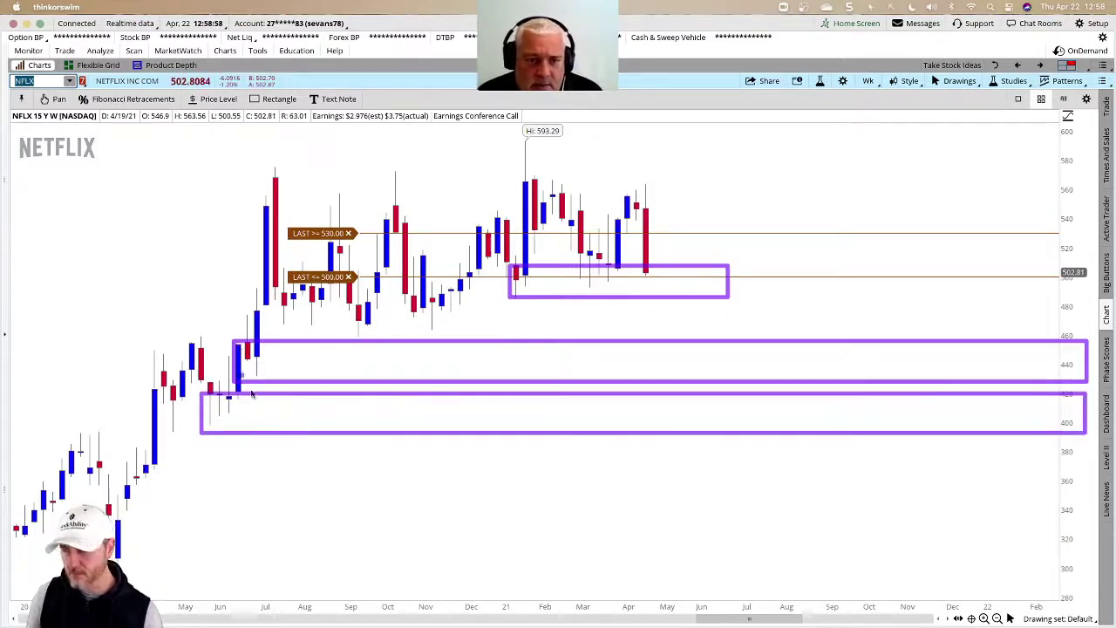
{"action": "key", "text": "ctrl"}
{"action": "key", "text": "Delete"}
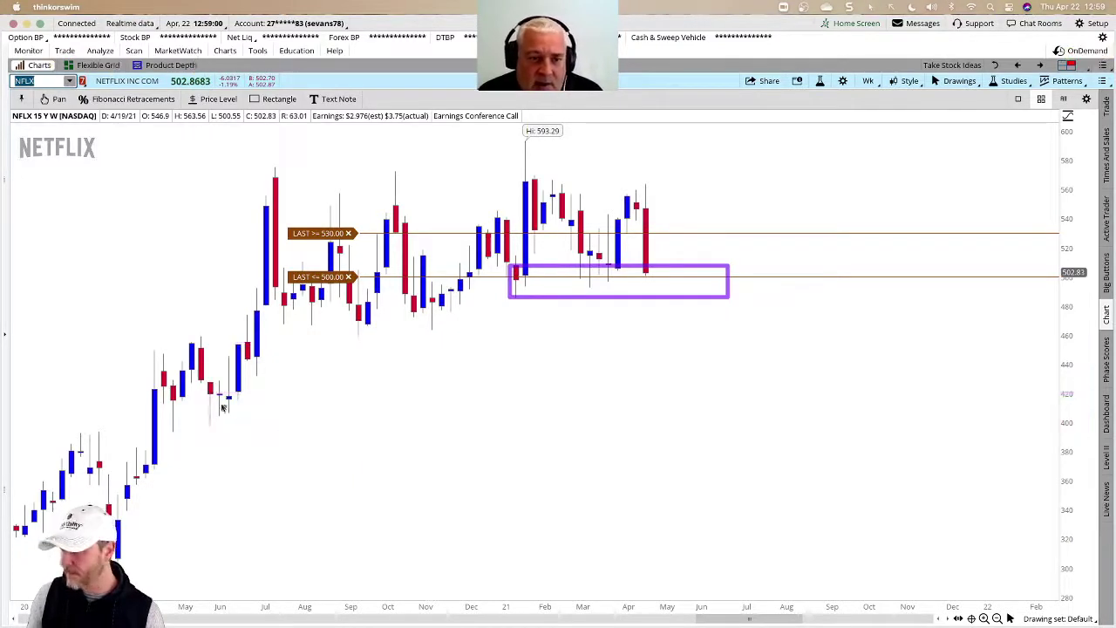
{"action": "left_click_drag", "start_coordinate": [208, 393], "coordinate": [1083, 440]}
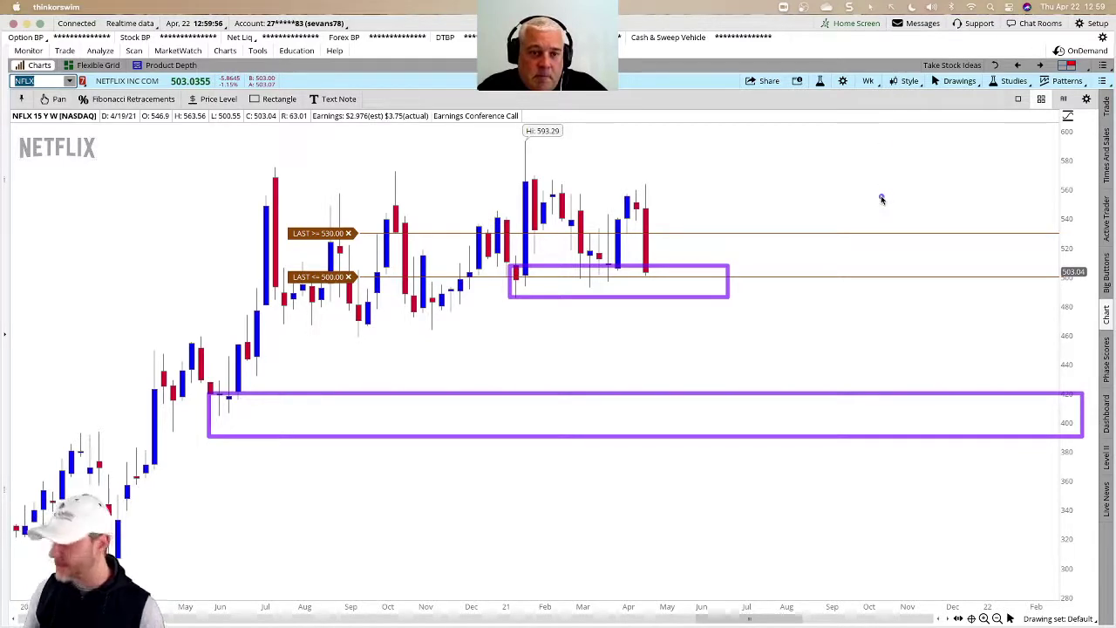
Step: Switch the NFLX chart to the 3 Y : 1D time frame and zoom in on November 2020 through April 2021
{"action": "key", "text": "ctrl"}
{"action": "left_click", "coordinate": [869, 81]}
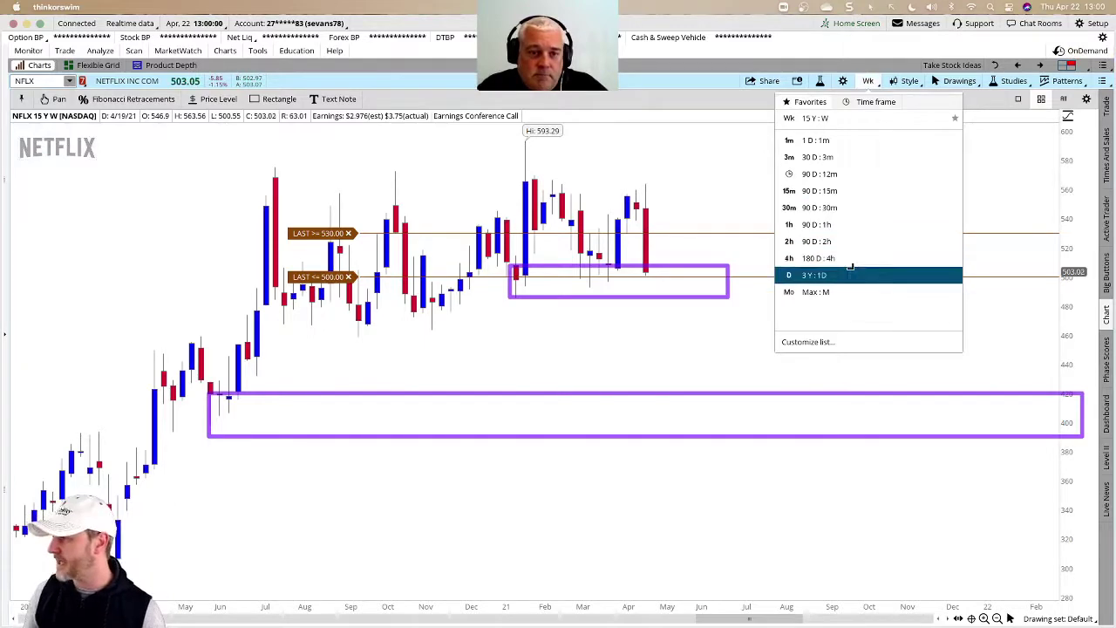
{"action": "left_click", "coordinate": [820, 275]}
{"action": "left_click_drag", "start_coordinate": [702, 183], "coordinate": [907, 183]}
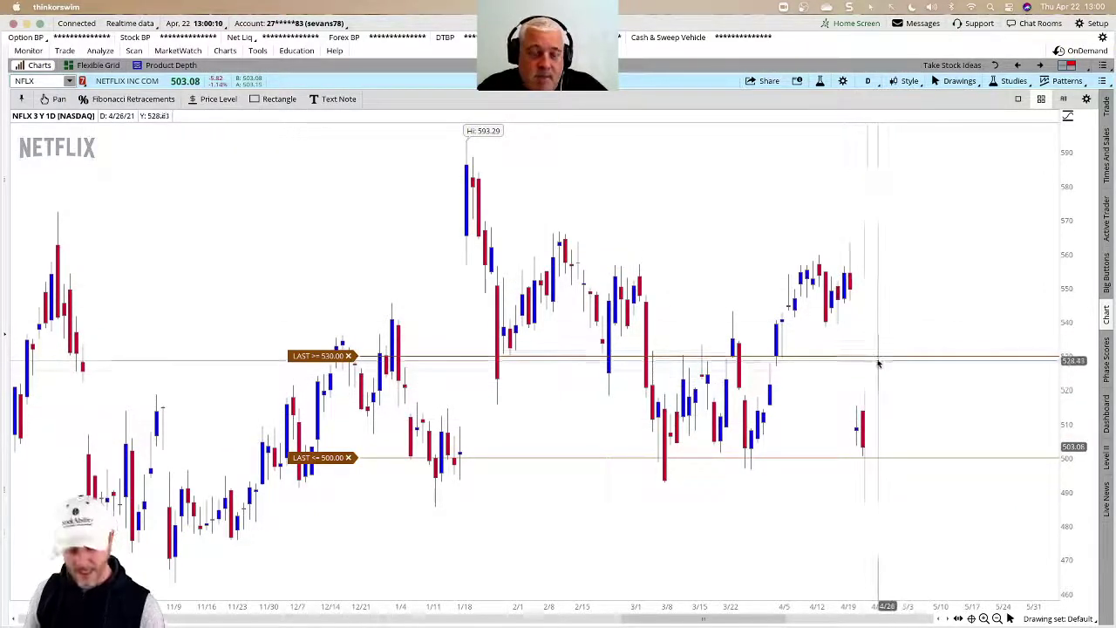
Step: Box the daily NFLX resistance zone at about $550–565 from 4/19 and the support zone at about $494–506 from 11/30
{"action": "key", "text": "ctrl"}
{"action": "mouse_move", "coordinate": [840, 236]}
{"action": "left_mouse_down"}
{"action": "mouse_move", "coordinate": [892, 294]}
{"action": "mouse_move", "coordinate": [1052, 289]}
{"action": "left_mouse_up"}
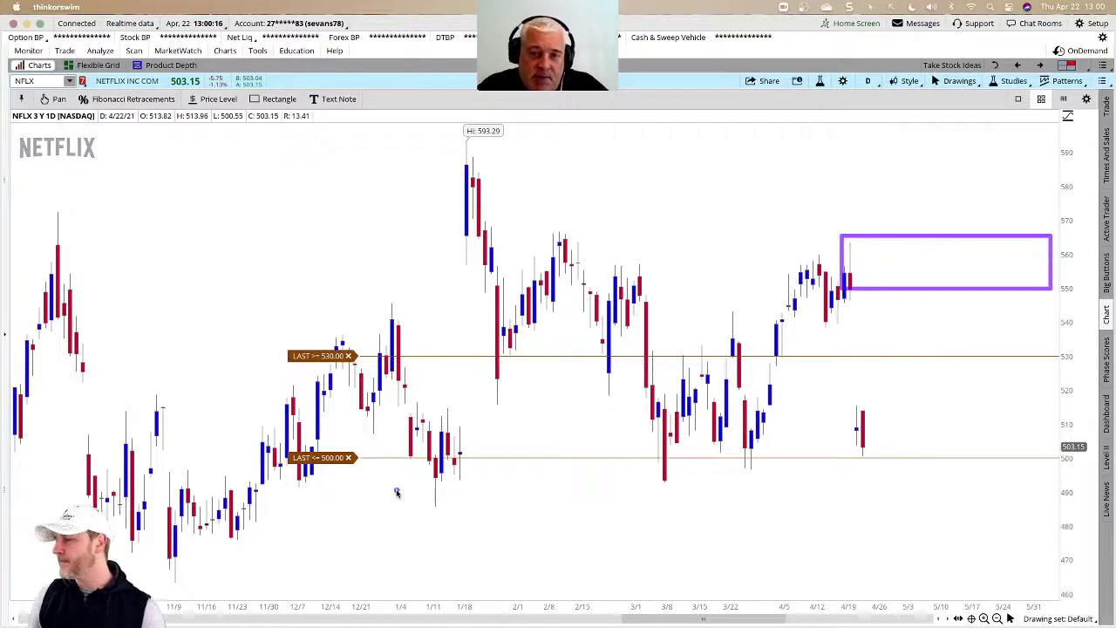
{"action": "left_click_drag", "start_coordinate": [263, 436], "coordinate": [391, 480]}
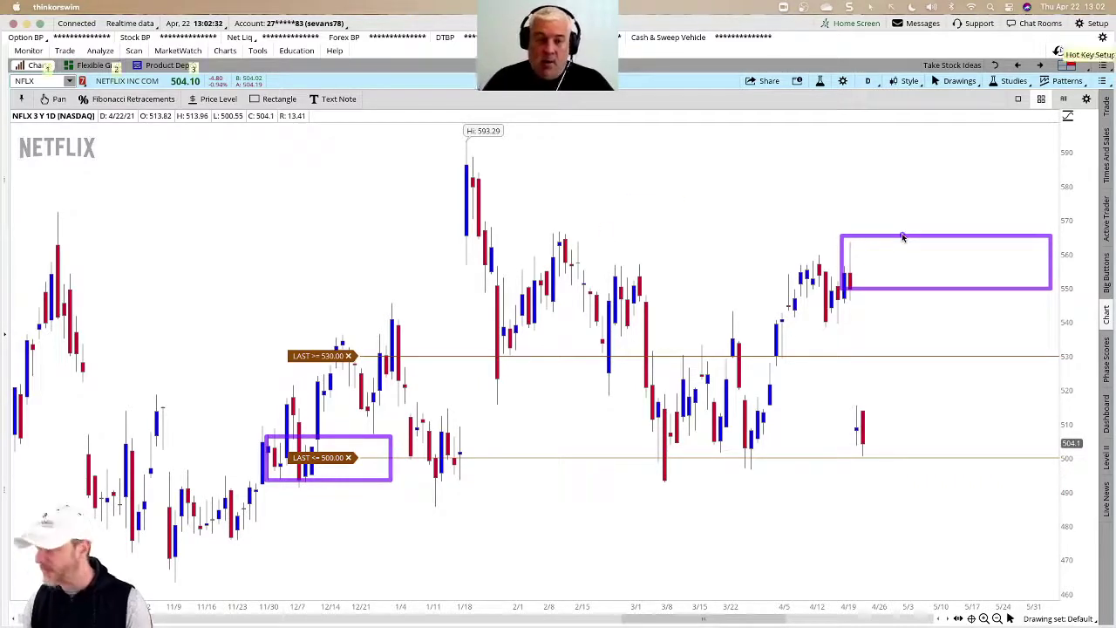
Step: Clear the annotation boxes and load SPWR in the daily chart
{"action": "left_click", "coordinate": [44, 80]}
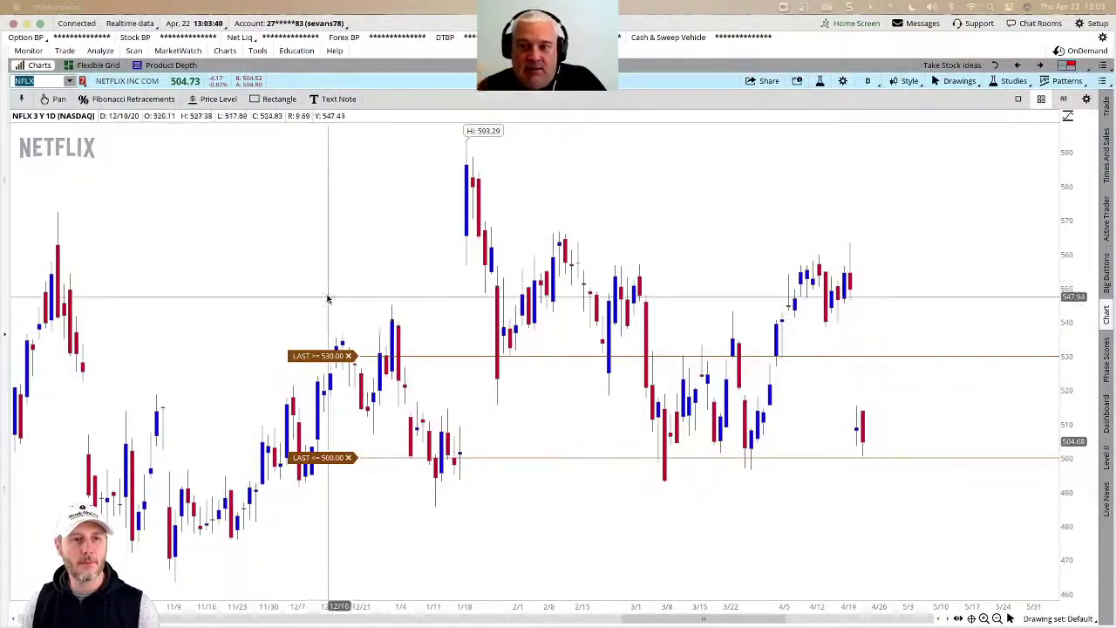
{"action": "left_click", "coordinate": [39, 80]}
{"action": "type", "text": "SPWR"}
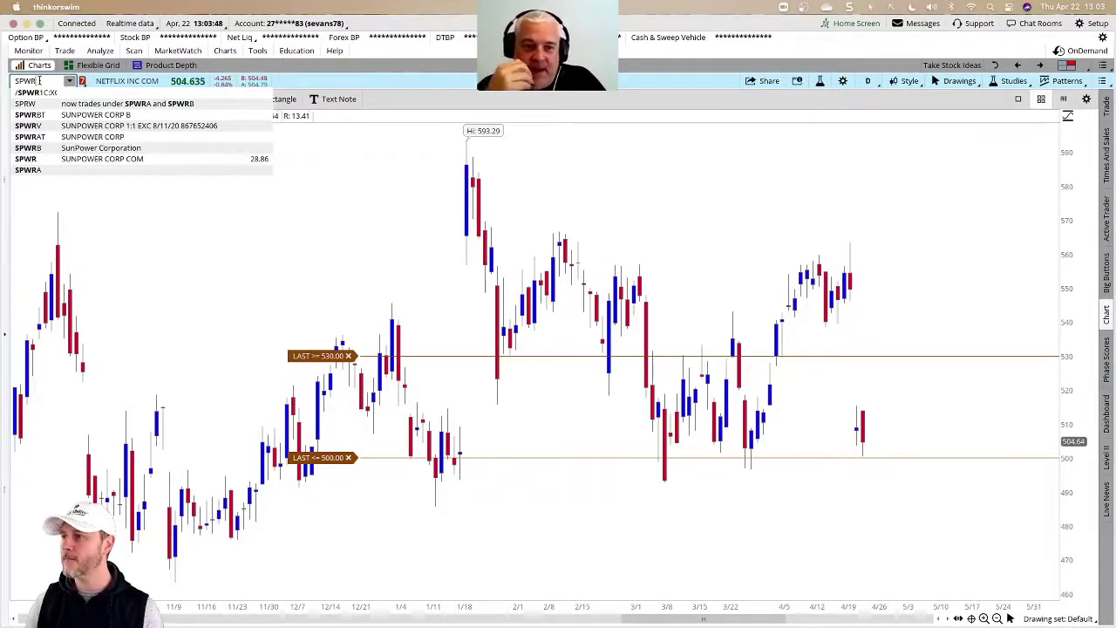
{"action": "key", "text": "Return"}
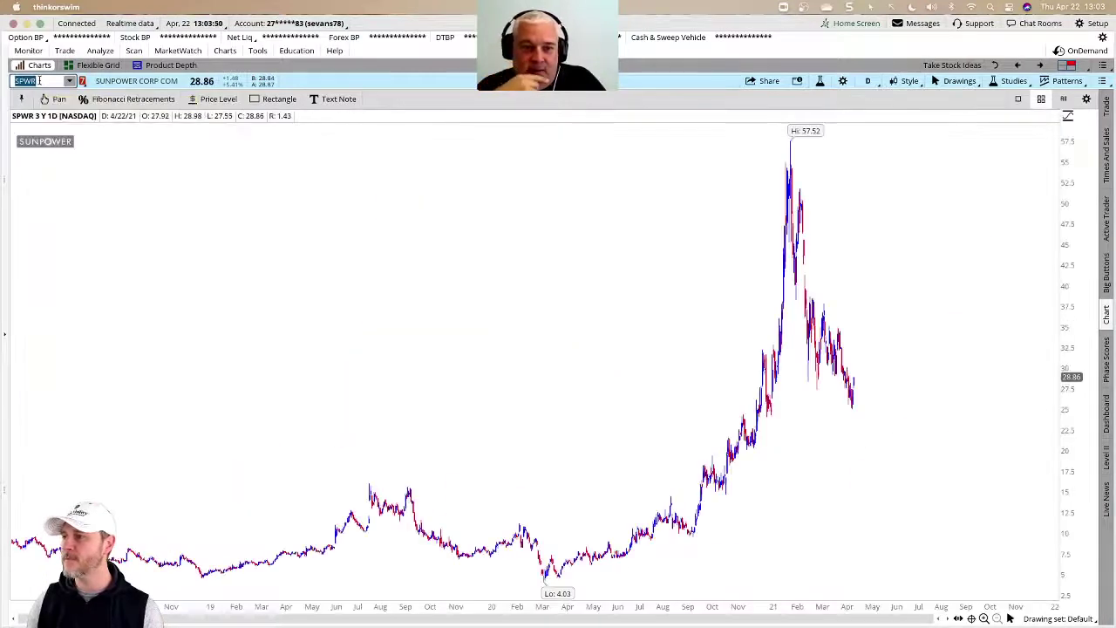
Step: Zoom the daily SPWR chart in on December 2020 through April 2021
{"action": "key", "text": "ctrl+Up"}
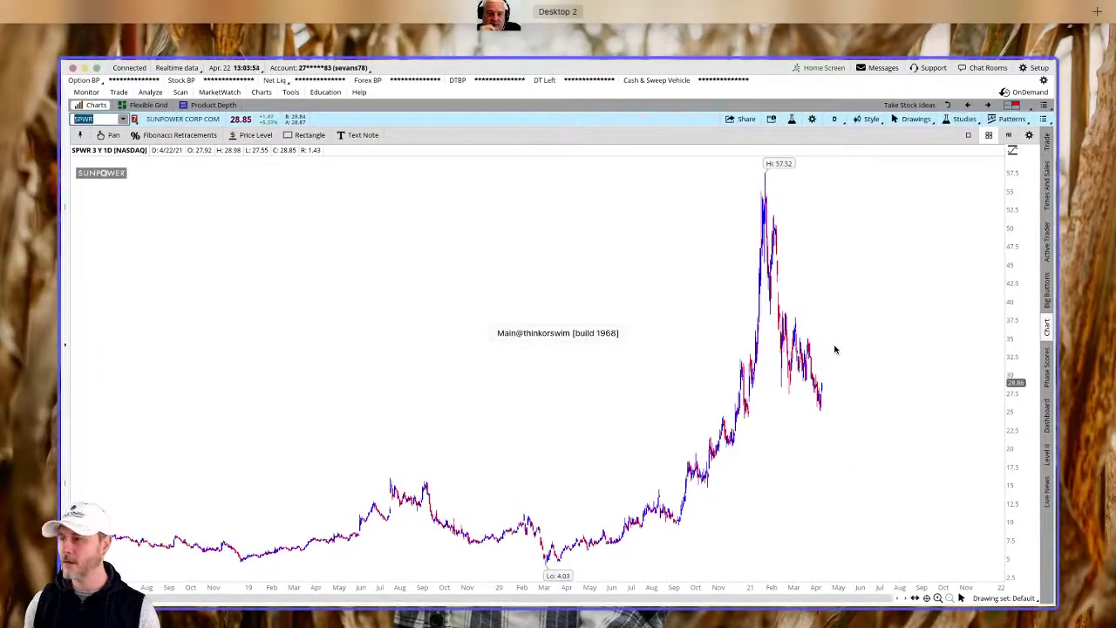
{"action": "left_click", "coordinate": [834, 348]}
{"action": "left_click_drag", "start_coordinate": [735, 236], "coordinate": [908, 248]}
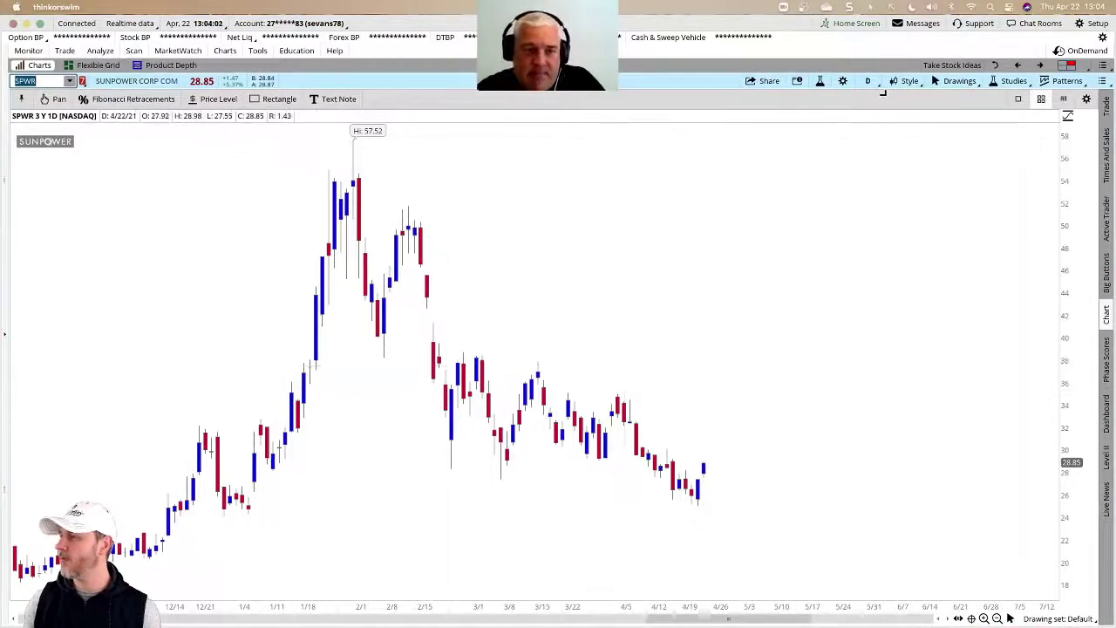
Step: Switch SPWR to 15 Y : W and box the support zone at about $24.50–29 from late December 2020, clearing the box after review
{"action": "left_click", "coordinate": [872, 82]}
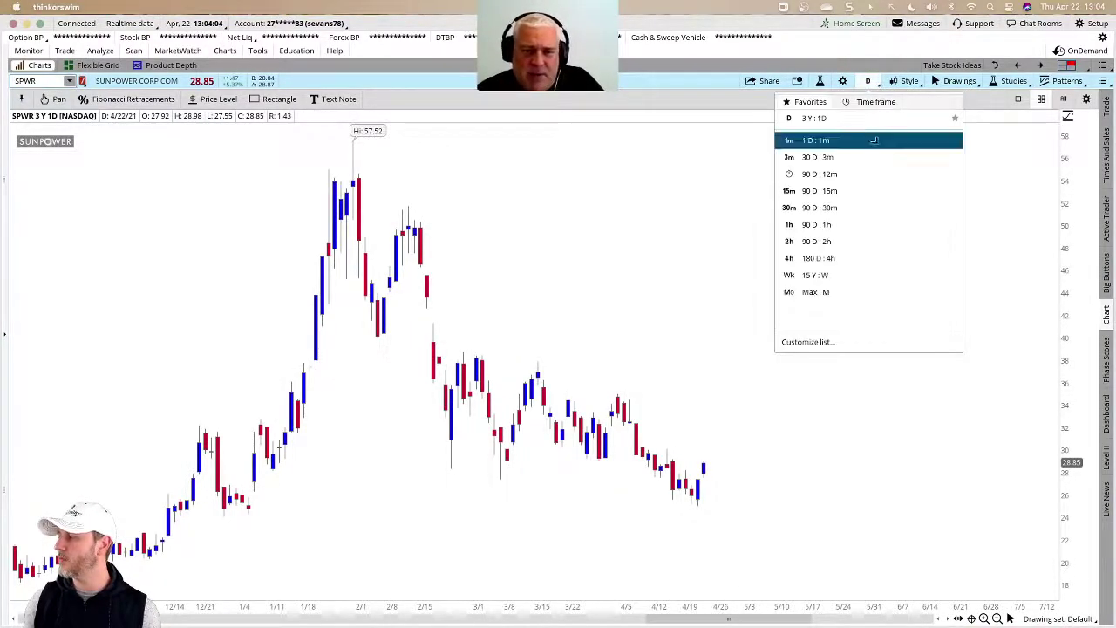
{"action": "left_click", "coordinate": [869, 275]}
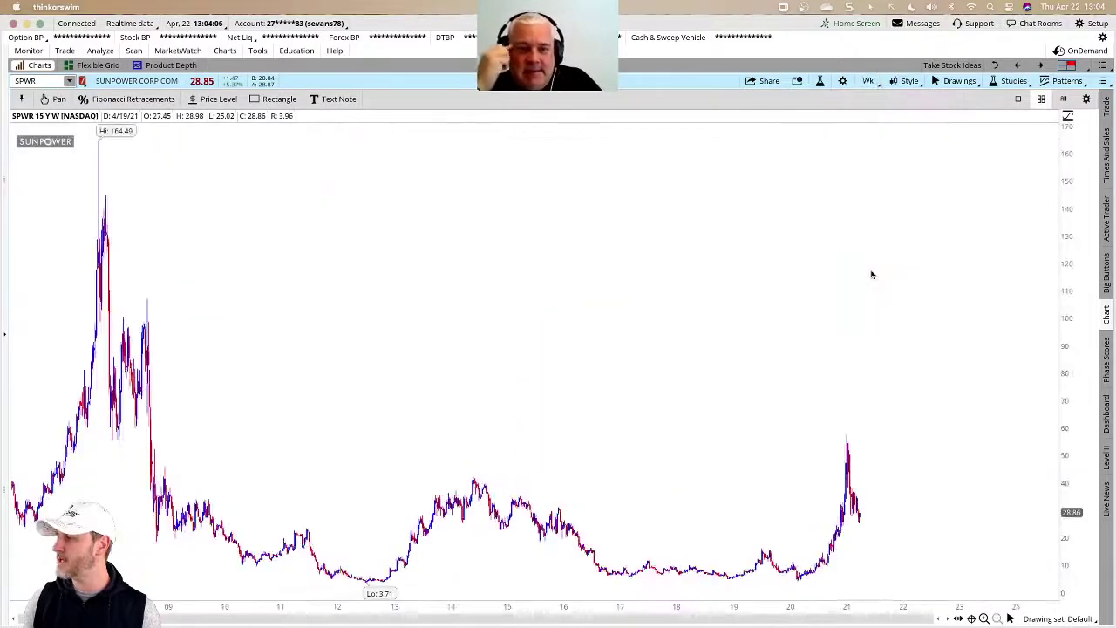
{"action": "left_click_drag", "start_coordinate": [909, 479], "coordinate": [910, 480]}
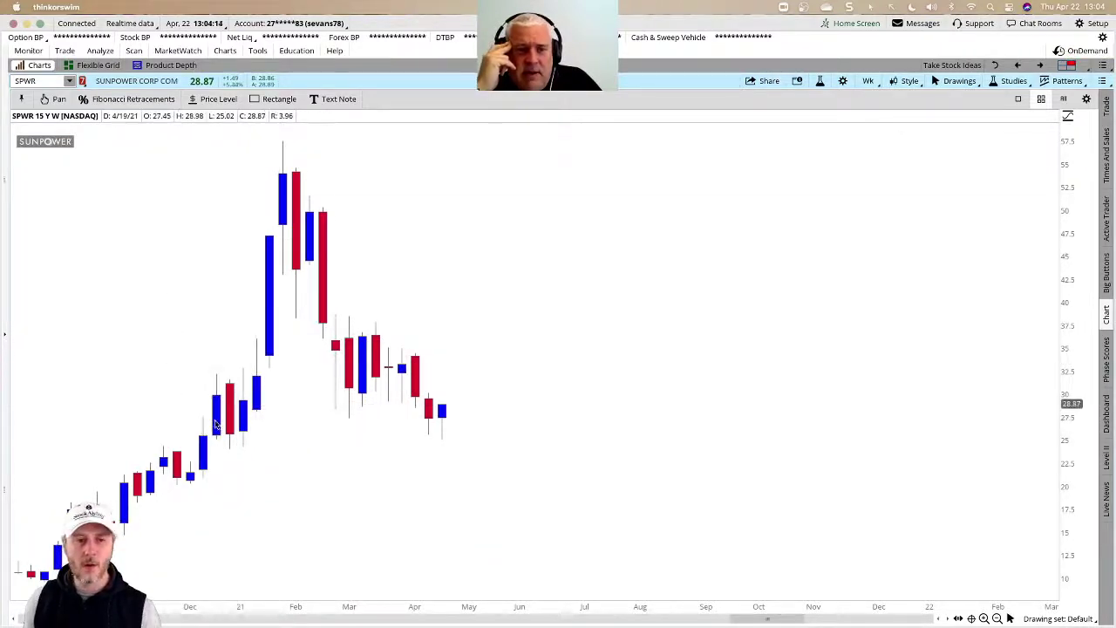
{"action": "left_click_drag", "start_coordinate": [225, 421], "coordinate": [485, 445]}
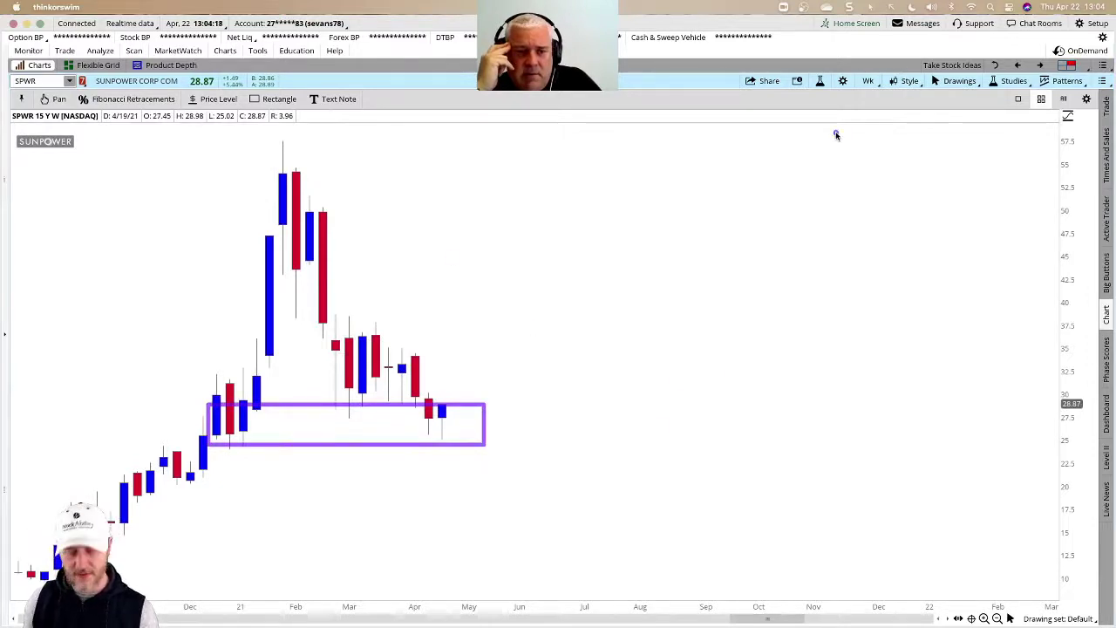
{"action": "key", "text": "Delete"}
Step: Switch SPWR to 3 Y : 1D, box the mid-April resistance zone at about $28.50–30 with a rising price path, and clear the sketch after review
{"action": "left_click", "coordinate": [868, 81]}
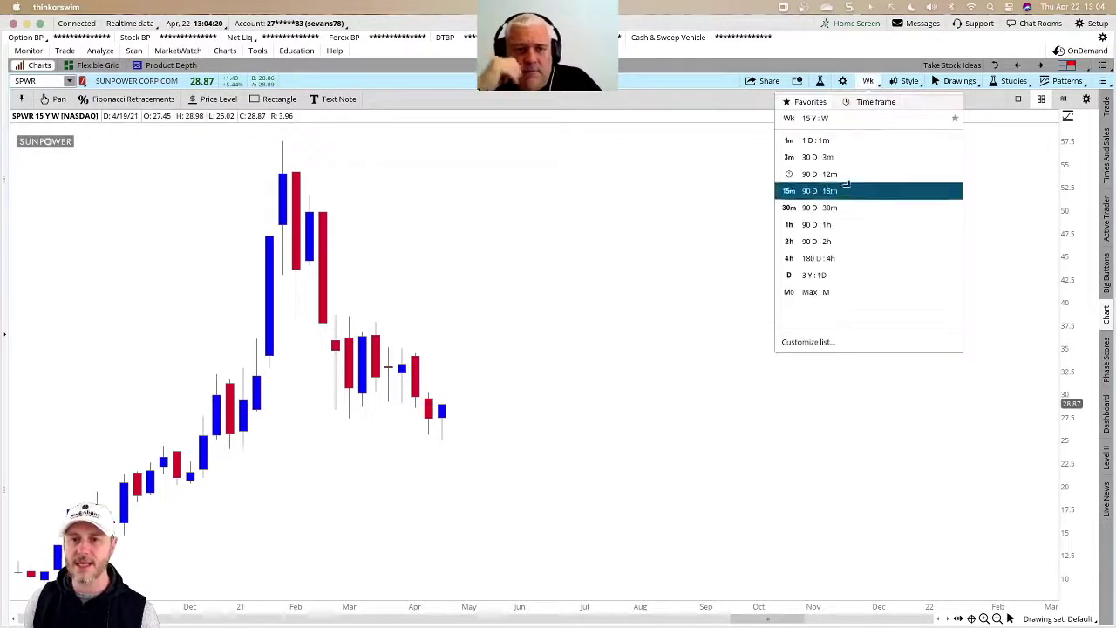
{"action": "left_click", "coordinate": [863, 275]}
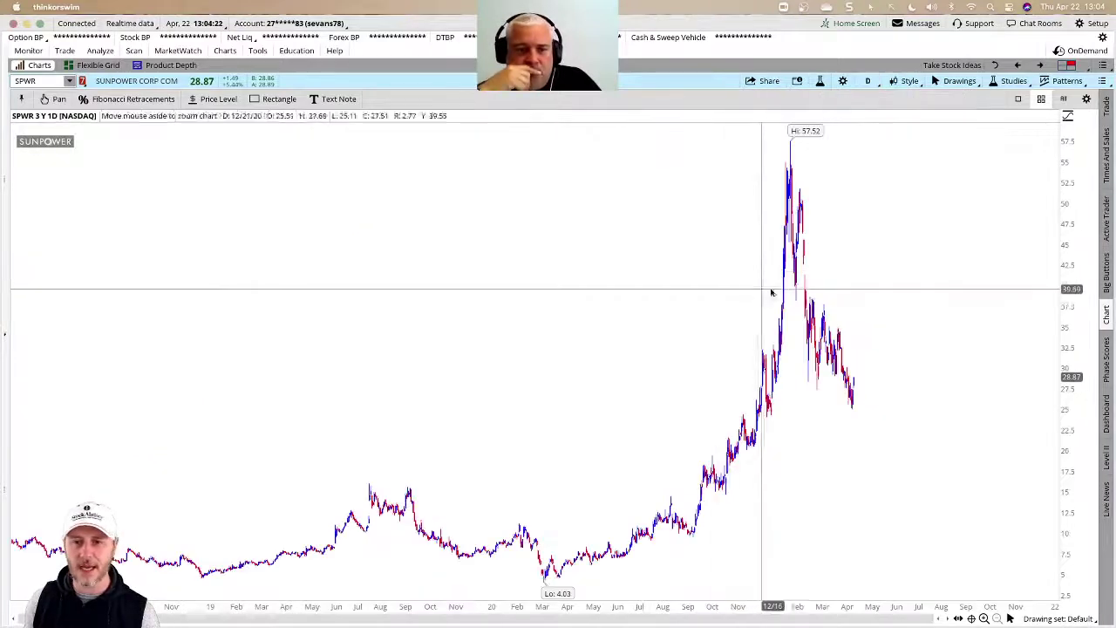
{"action": "left_click_drag", "start_coordinate": [772, 292], "coordinate": [883, 297]}
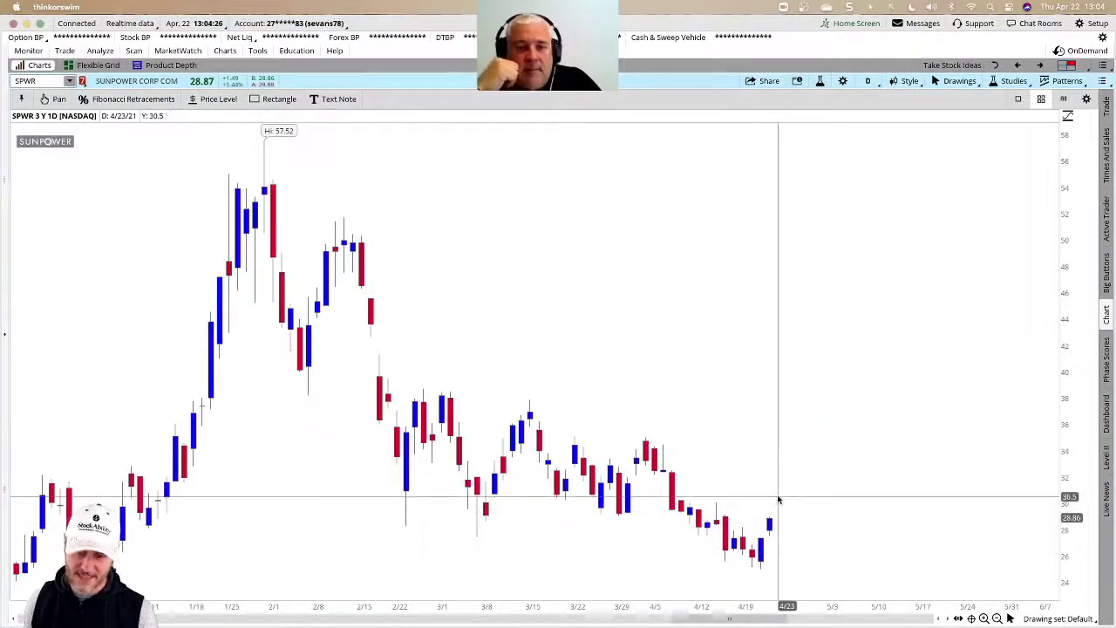
{"action": "mouse_move", "coordinate": [707, 504]}
{"action": "left_mouse_down"}
{"action": "mouse_move", "coordinate": [779, 533]}
{"action": "mouse_move", "coordinate": [809, 527]}
{"action": "mouse_move", "coordinate": [781, 533]}
{"action": "mouse_move", "coordinate": [820, 521]}
{"action": "mouse_move", "coordinate": [893, 457]}
{"action": "left_mouse_up"}
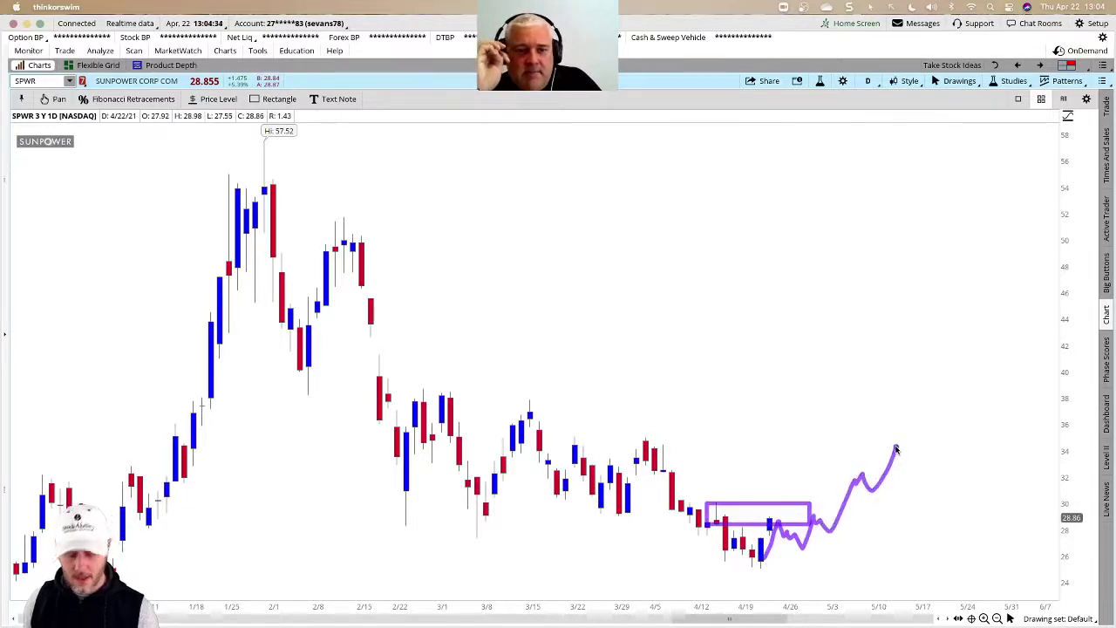
{"action": "key", "text": "Escape"}
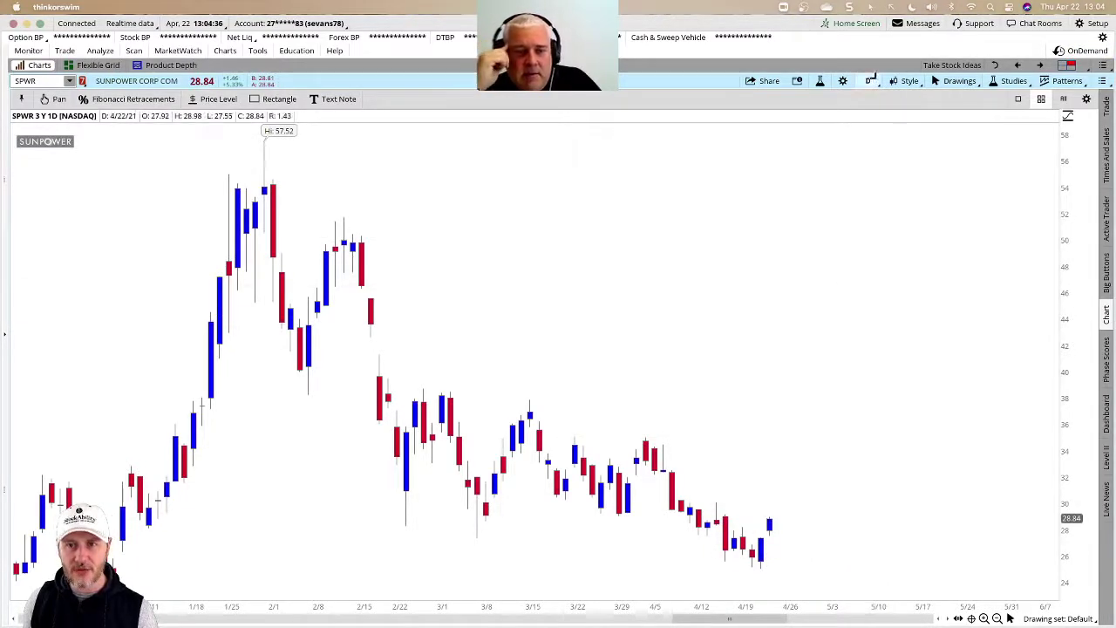
Step: Switch the SPWR chart to the 15 Y : W time frame and zoom in on December 2020 through April 2021
{"action": "left_click", "coordinate": [870, 80]}
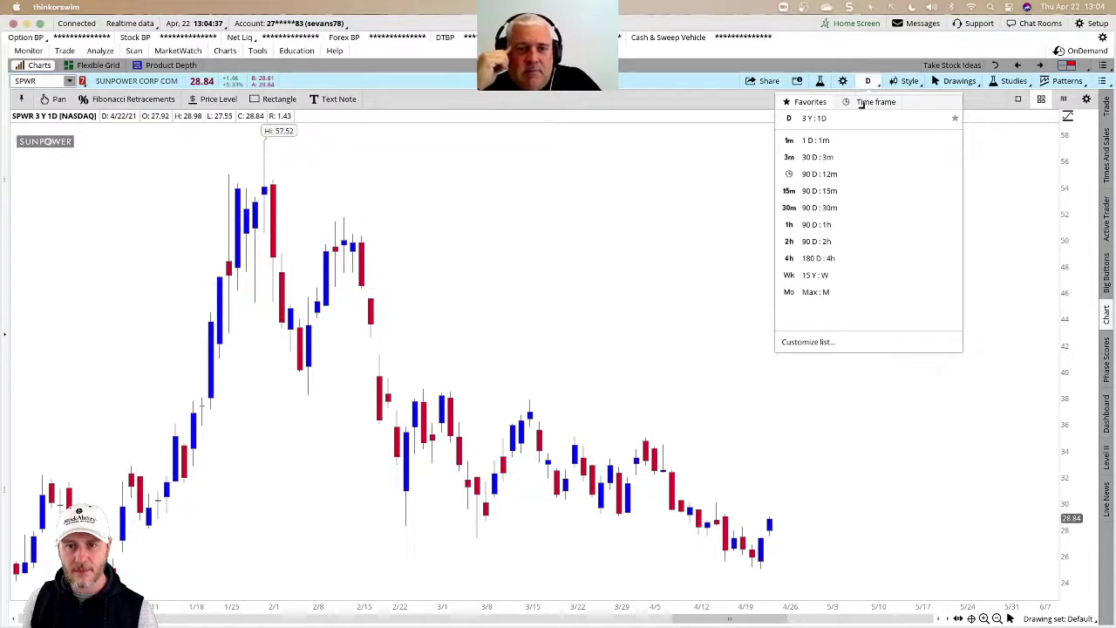
{"action": "left_click", "coordinate": [846, 278]}
{"action": "left_click_drag", "start_coordinate": [811, 440], "coordinate": [906, 510]}
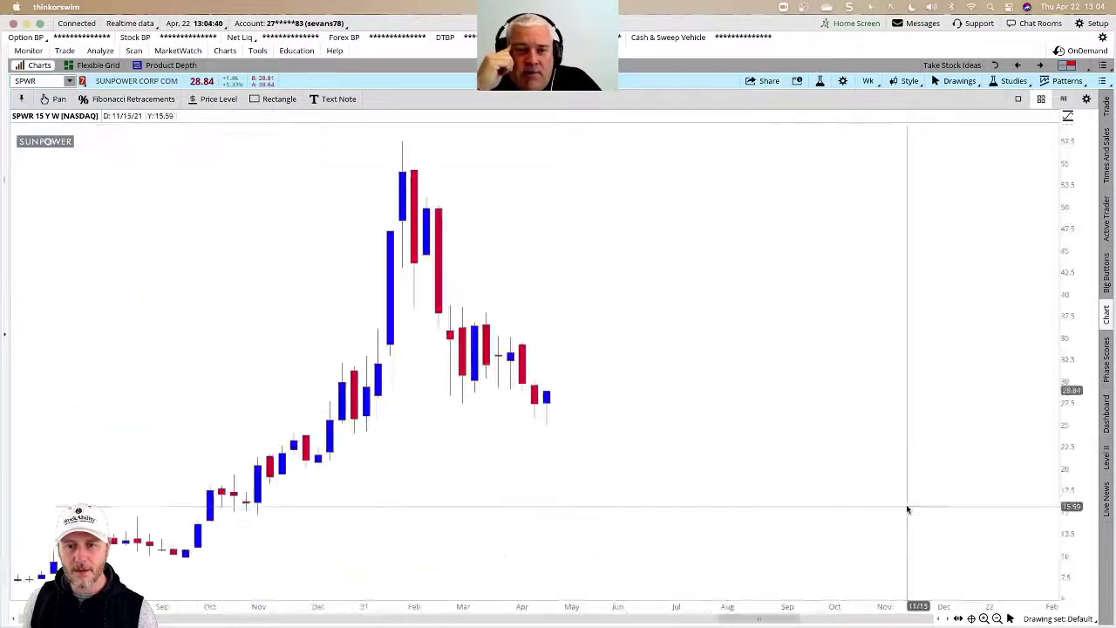
{"action": "left_click_drag", "start_coordinate": [274, 368], "coordinate": [604, 360]}
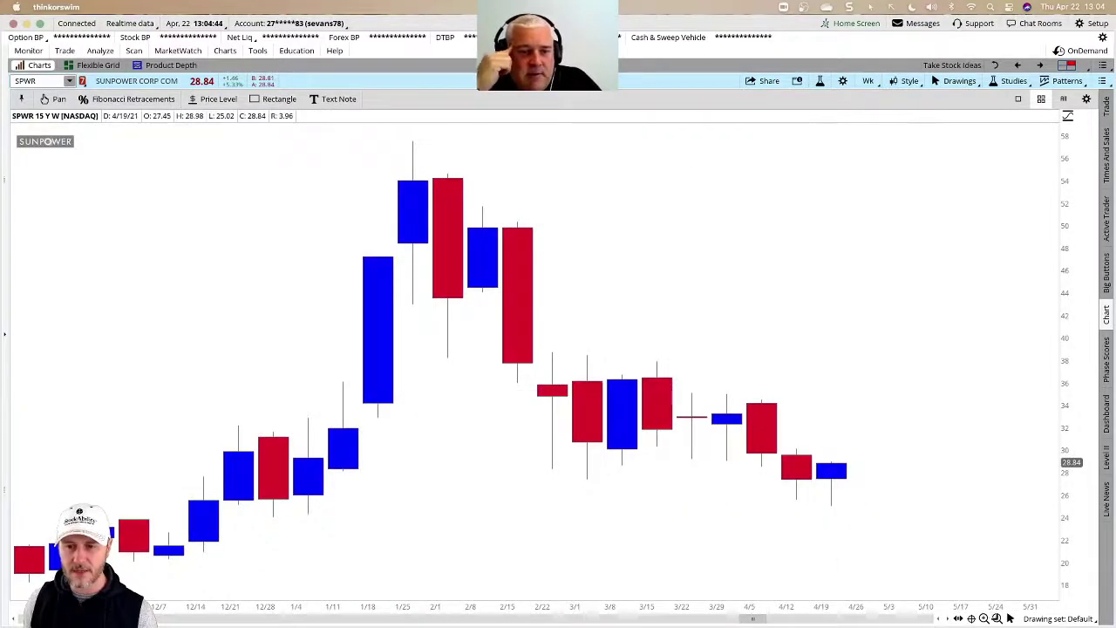
{"action": "left_click", "coordinate": [997, 618]}
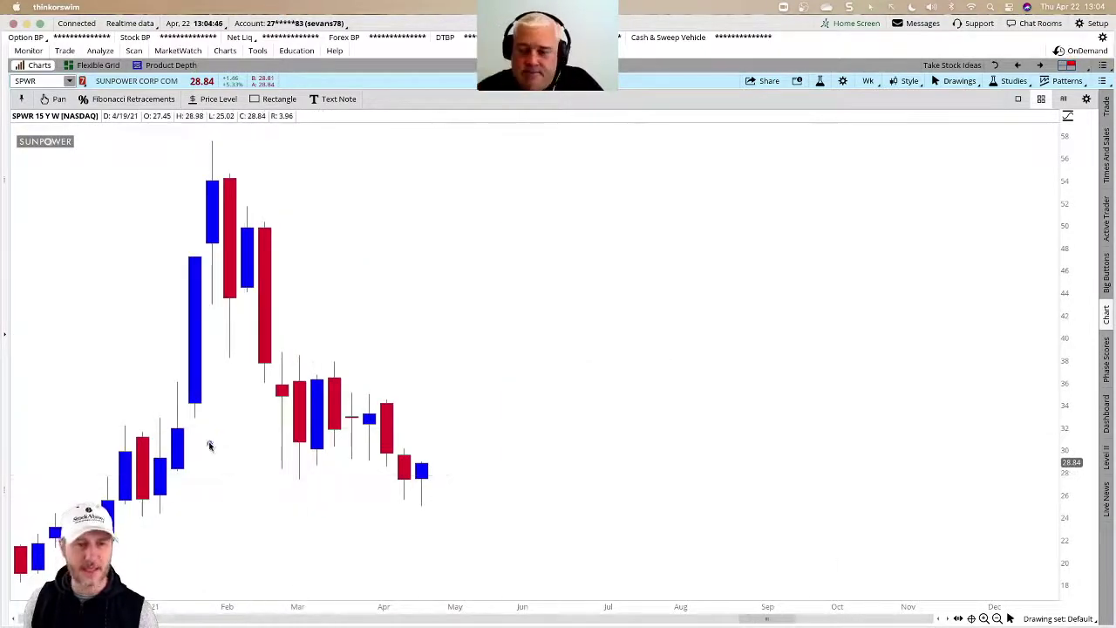
Step: Box the weekly SPWR support zone at about $25.50–28, pan to earlier candles, and redraw the box at about $24–29.50, clearing it after review
{"action": "left_click_drag", "start_coordinate": [103, 472], "coordinate": [494, 504]}
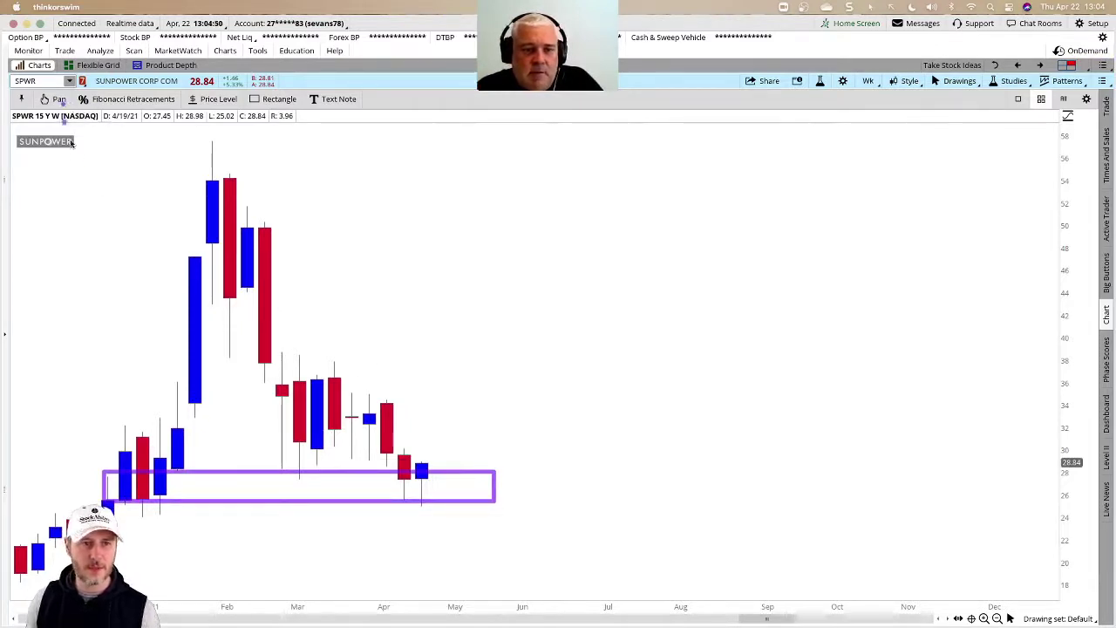
{"action": "key", "text": "ctrl"}
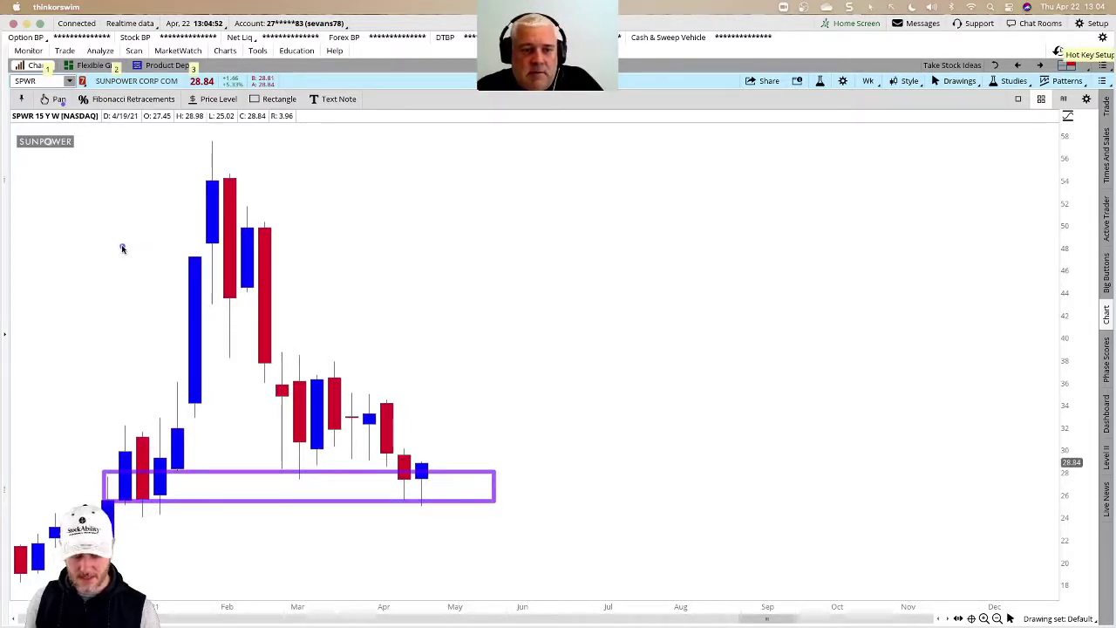
{"action": "left_click", "coordinate": [58, 99]}
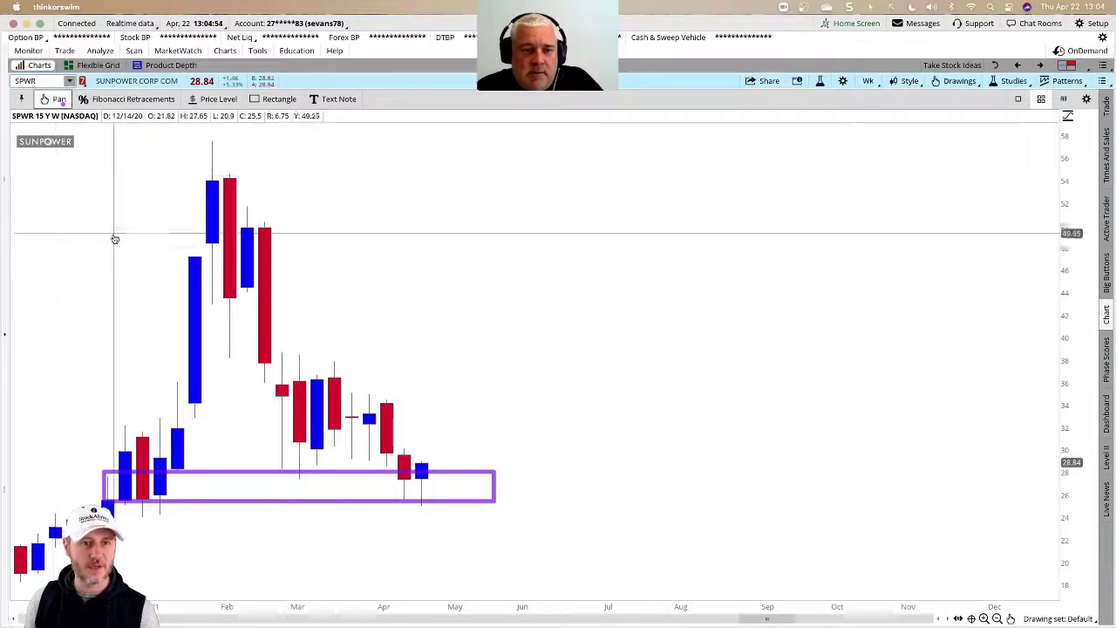
{"action": "mouse_move", "coordinate": [114, 241]}
{"action": "left_mouse_down"}
{"action": "mouse_move", "coordinate": [311, 251]}
{"action": "mouse_move", "coordinate": [558, 291]}
{"action": "mouse_move", "coordinate": [535, 291]}
{"action": "mouse_move", "coordinate": [548, 345]}
{"action": "left_mouse_up"}
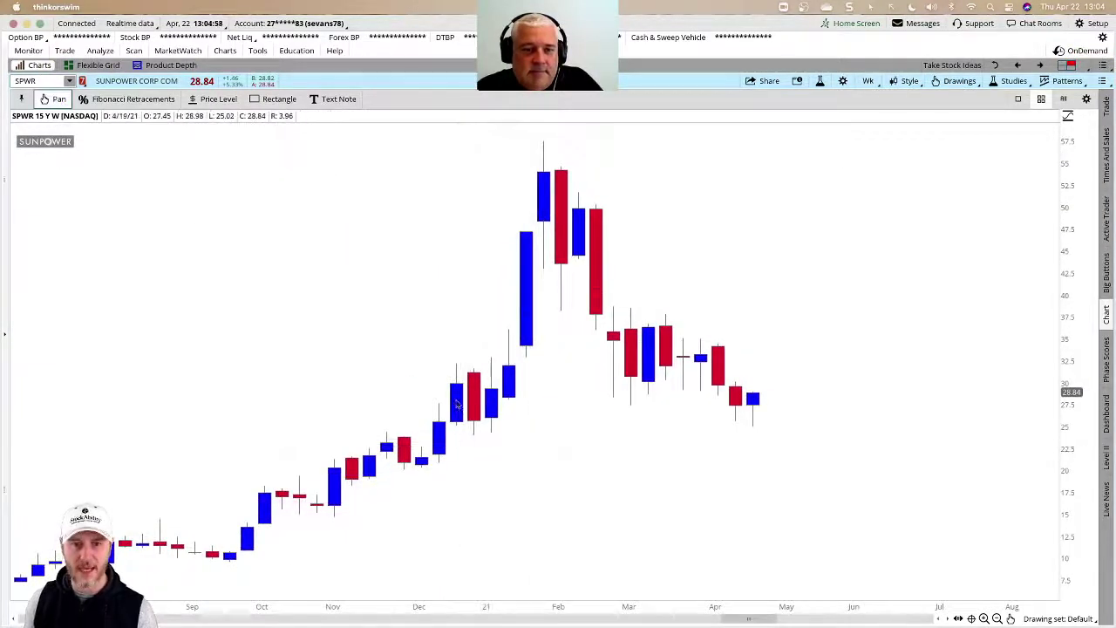
{"action": "left_click_drag", "start_coordinate": [447, 389], "coordinate": [806, 435]}
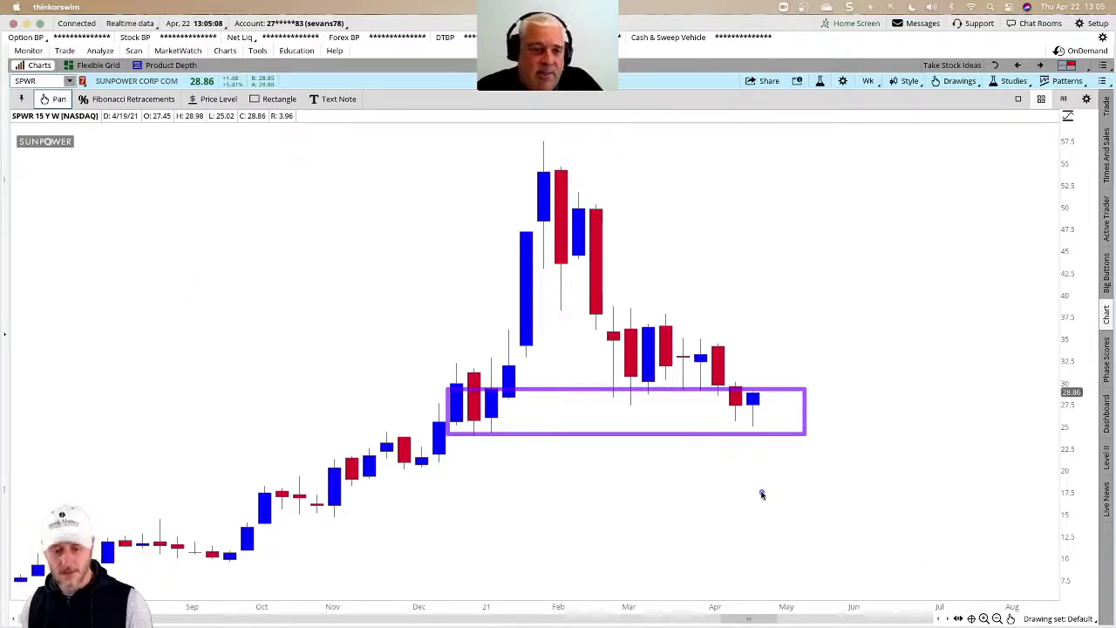
{"action": "key", "text": "Delete"}
Step: Show weekly SPWR from mid-2019 and sketch a falling arrow from about $52 to $25 and a rising arrow to about $57, clearing both after review
{"action": "right_click", "coordinate": [828, 499]}
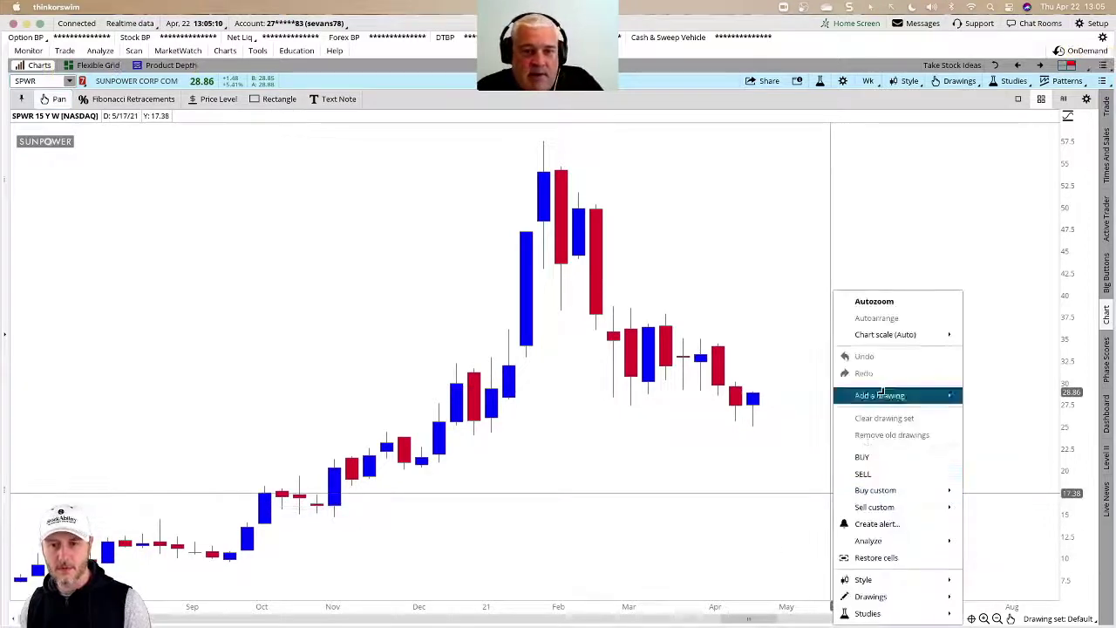
{"action": "left_click", "coordinate": [892, 301]}
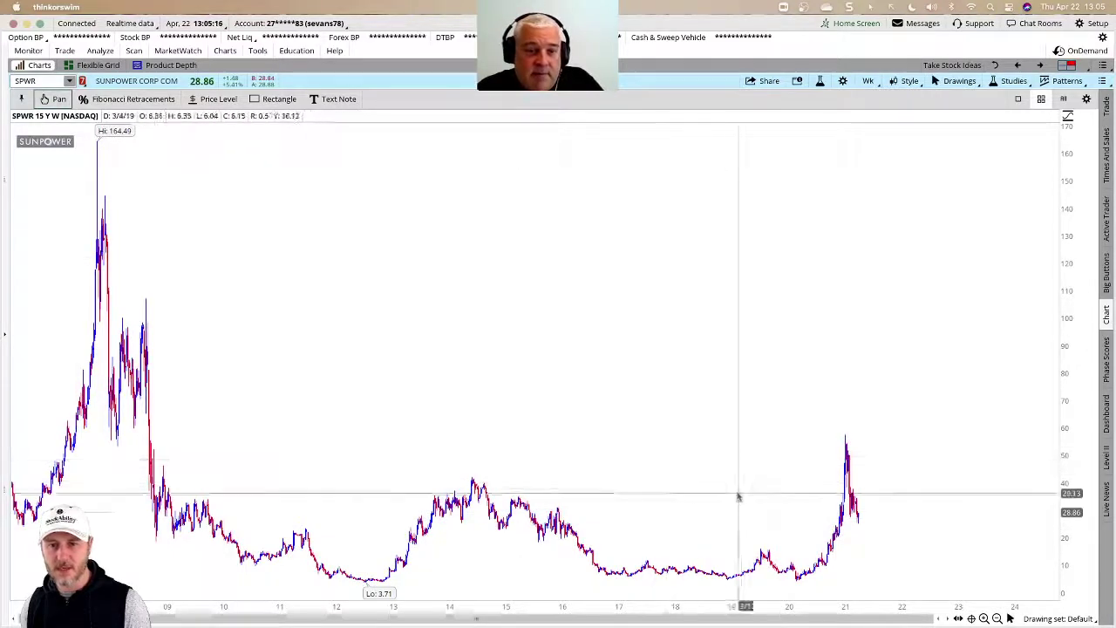
{"action": "left_click_drag", "start_coordinate": [748, 497], "coordinate": [903, 517]}
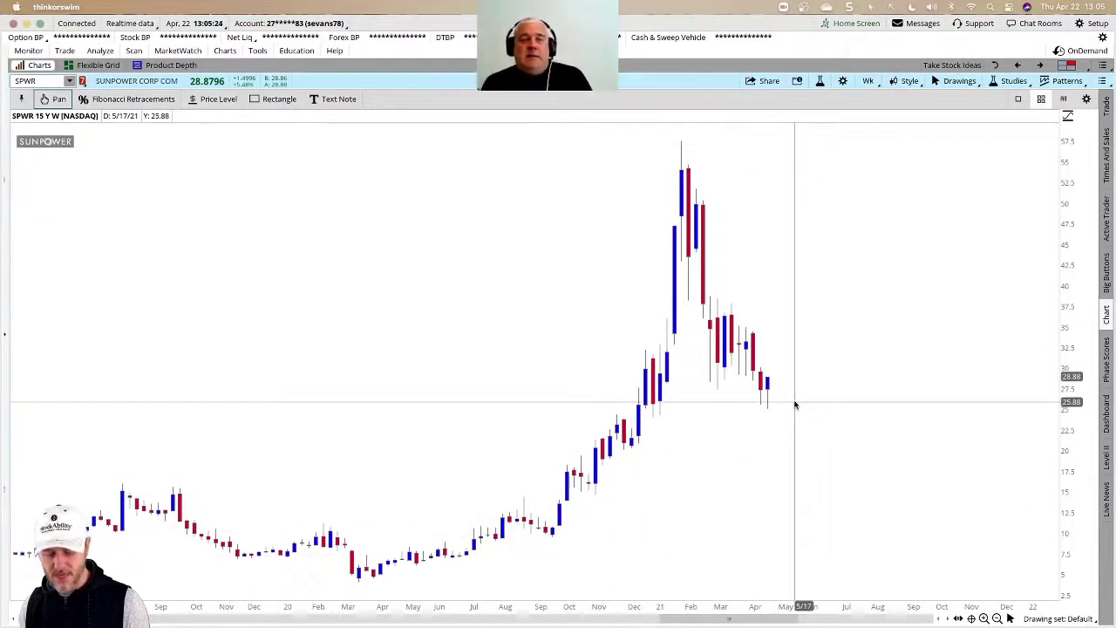
{"action": "mouse_move", "coordinate": [664, 186]}
{"action": "left_mouse_down"}
{"action": "mouse_move", "coordinate": [763, 406]}
{"action": "mouse_move", "coordinate": [856, 328]}
{"action": "mouse_move", "coordinate": [930, 146]}
{"action": "left_mouse_up"}
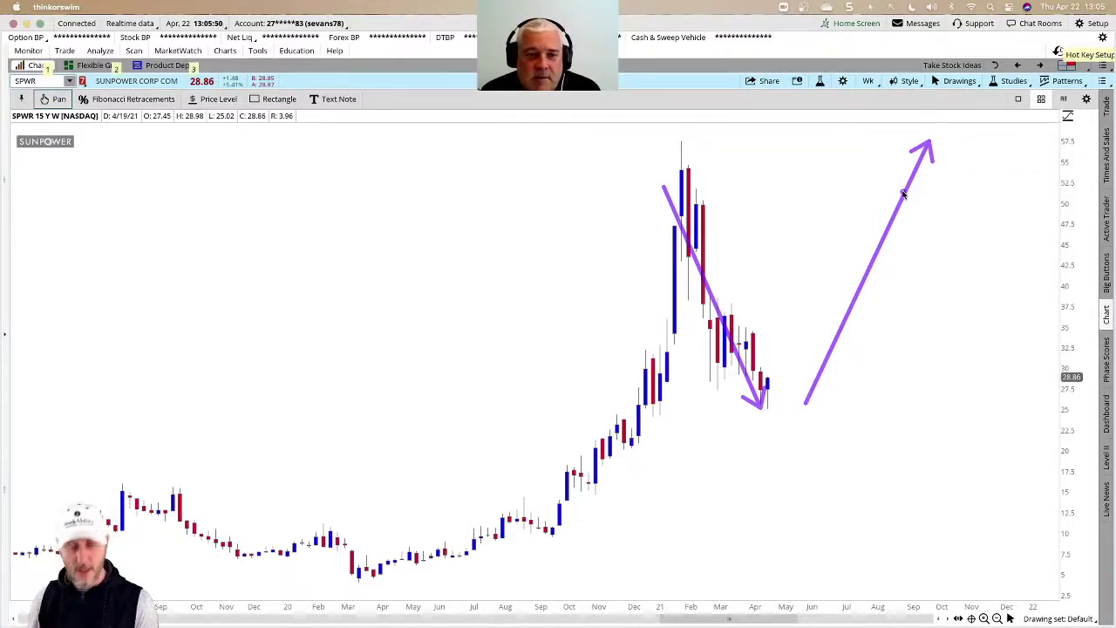
{"action": "key", "text": "Escape"}
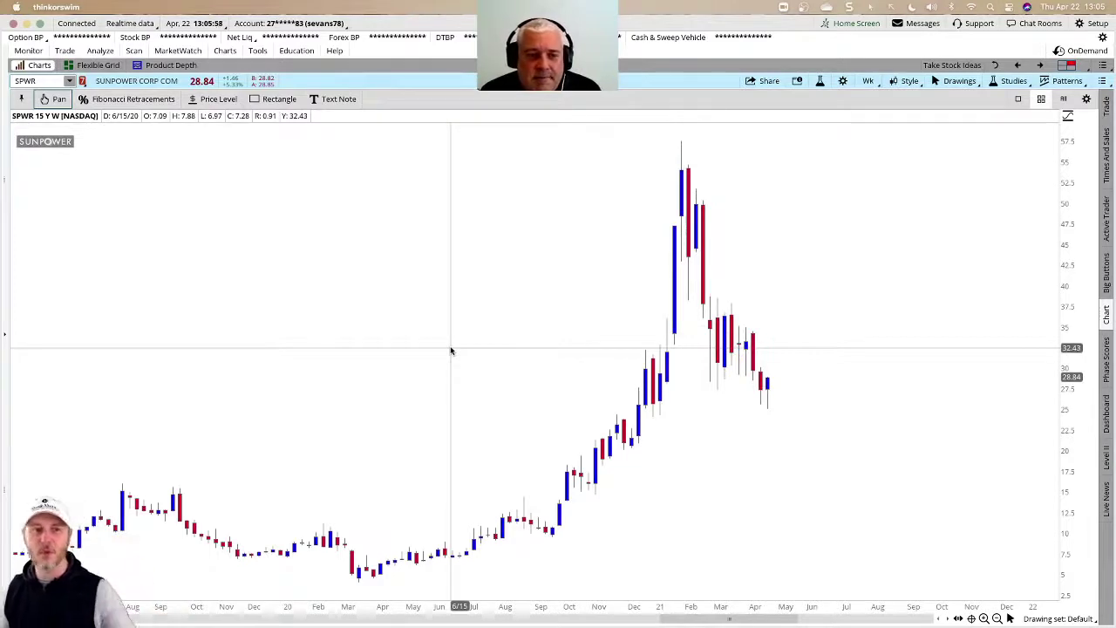
Step: Load JETS in the weekly chart and zoom in on mid-2019 through April 2021
{"action": "left_click", "coordinate": [56, 81]}
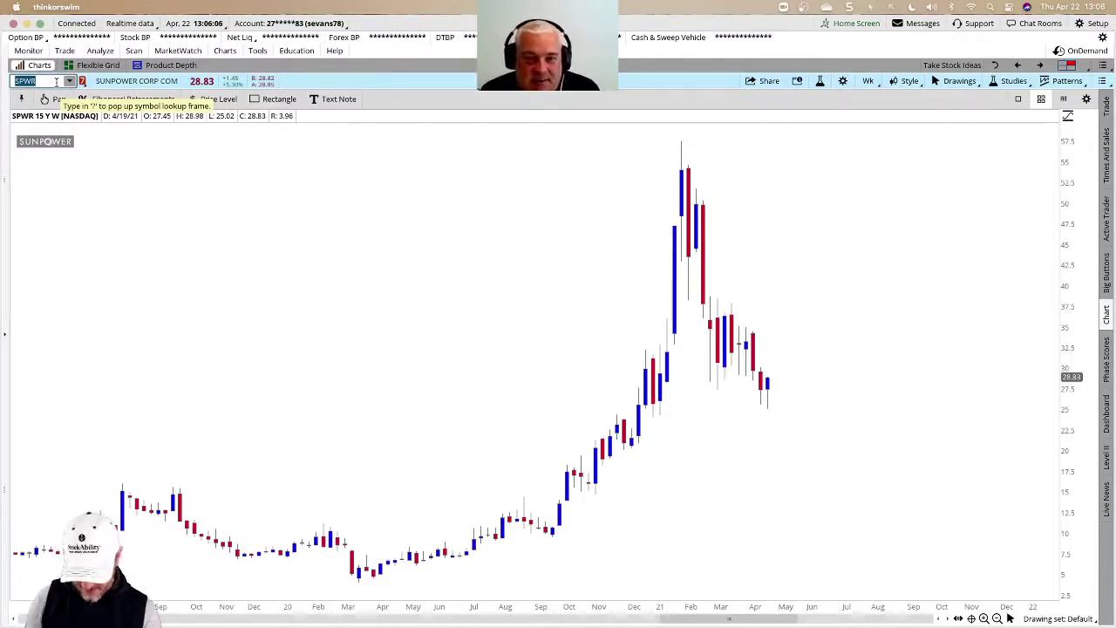
{"action": "type", "text": "JETS"}
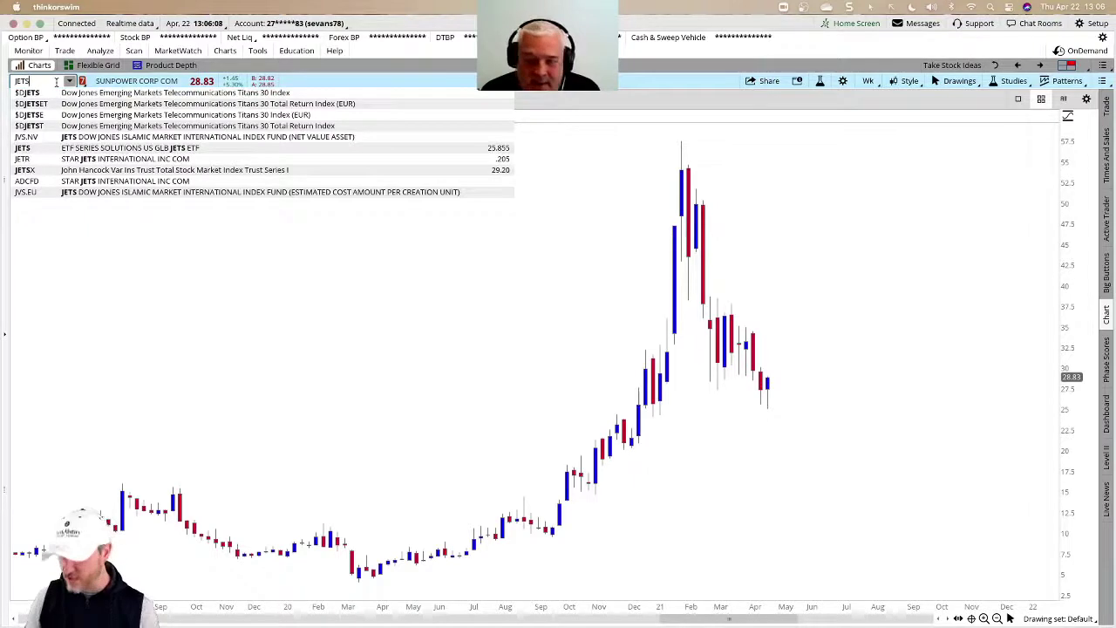
{"action": "key", "text": "Return"}
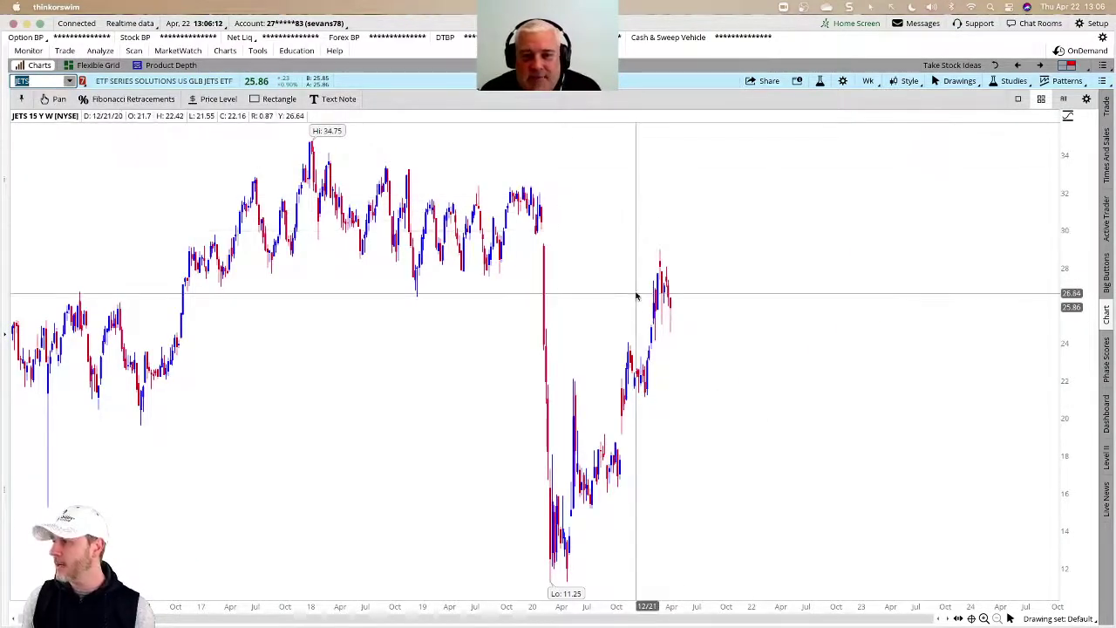
{"action": "left_click_drag", "start_coordinate": [419, 291], "coordinate": [781, 302]}
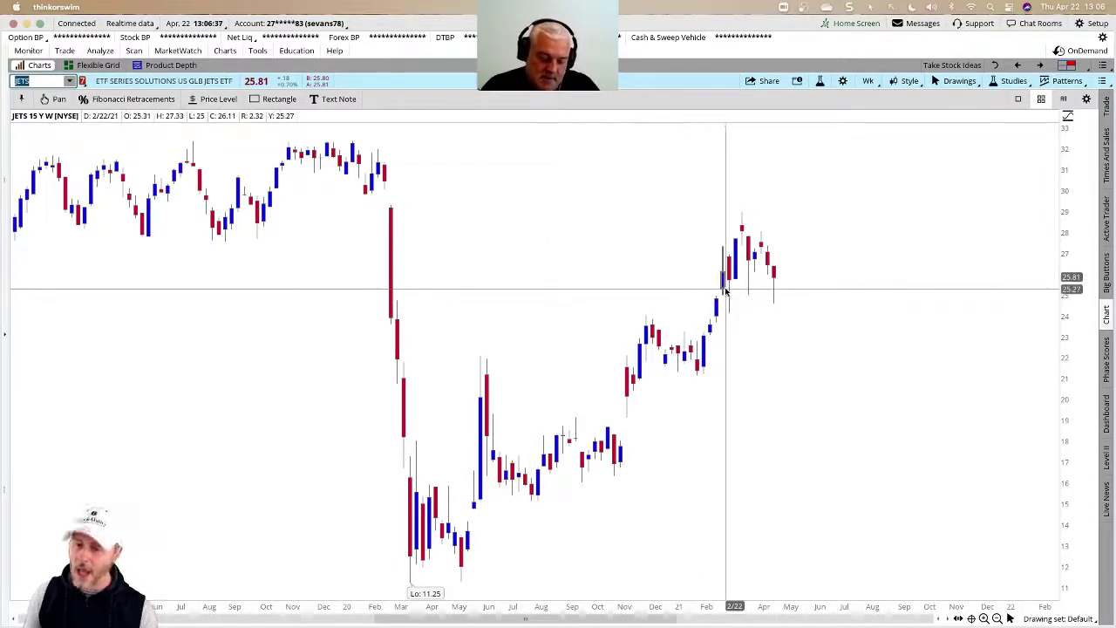
Step: Box weekly JETS support at about $23.70–24.90 and $16.30–18.10 and resistance at about $30.40–32, with a zigzag price path rising through the resistance
{"action": "left_click_drag", "start_coordinate": [723, 307], "coordinate": [818, 323]}
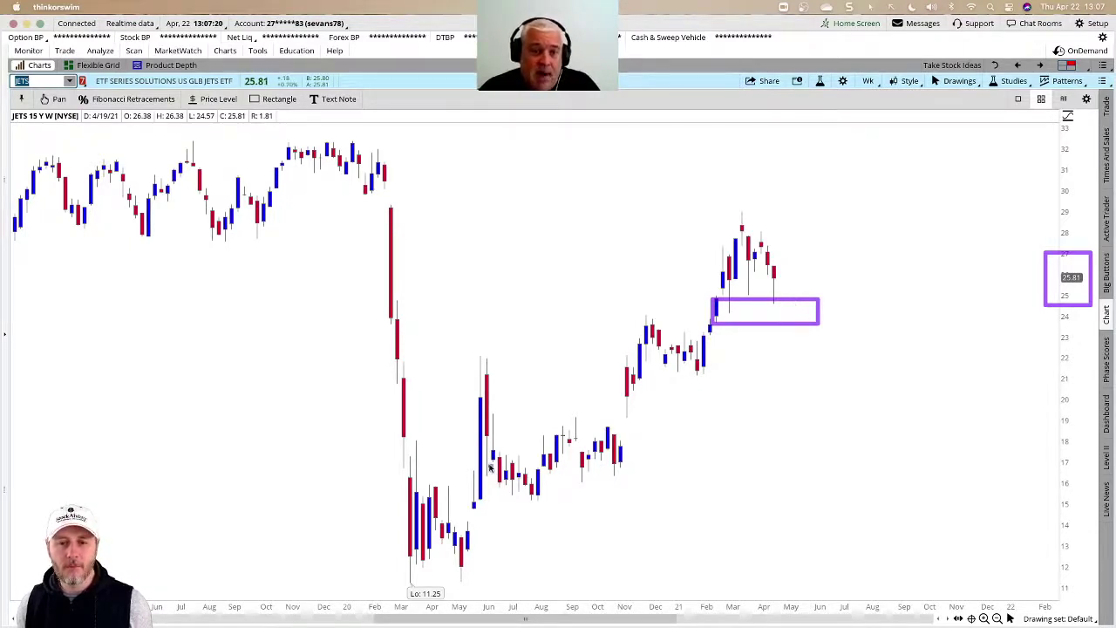
{"action": "left_click_drag", "start_coordinate": [614, 449], "coordinate": [1061, 477]}
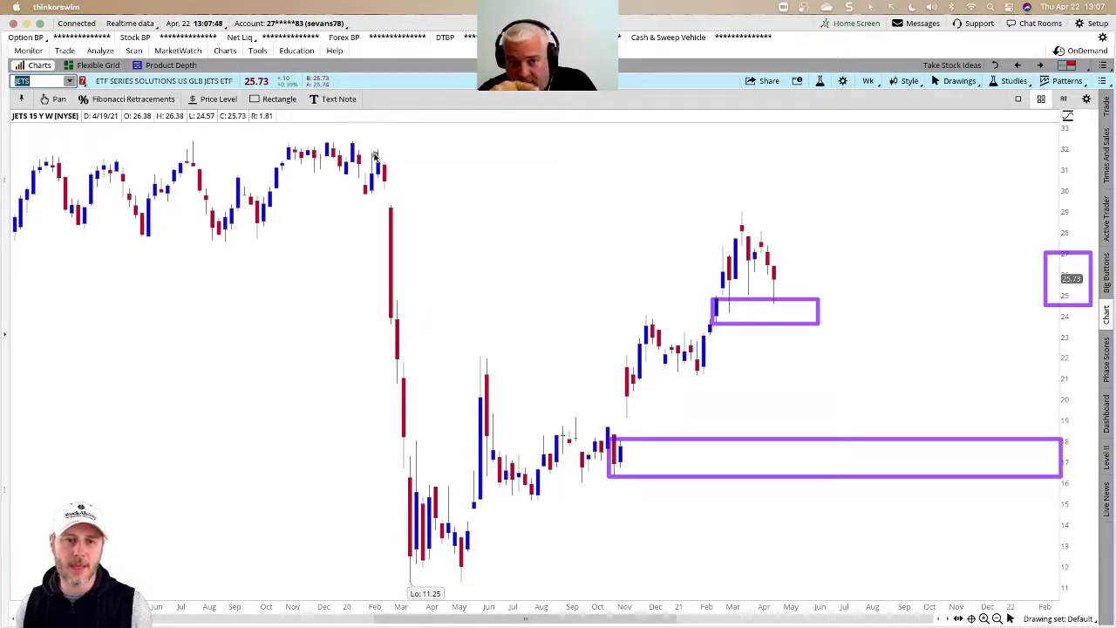
{"action": "left_click_drag", "start_coordinate": [367, 150], "coordinate": [1065, 184]}
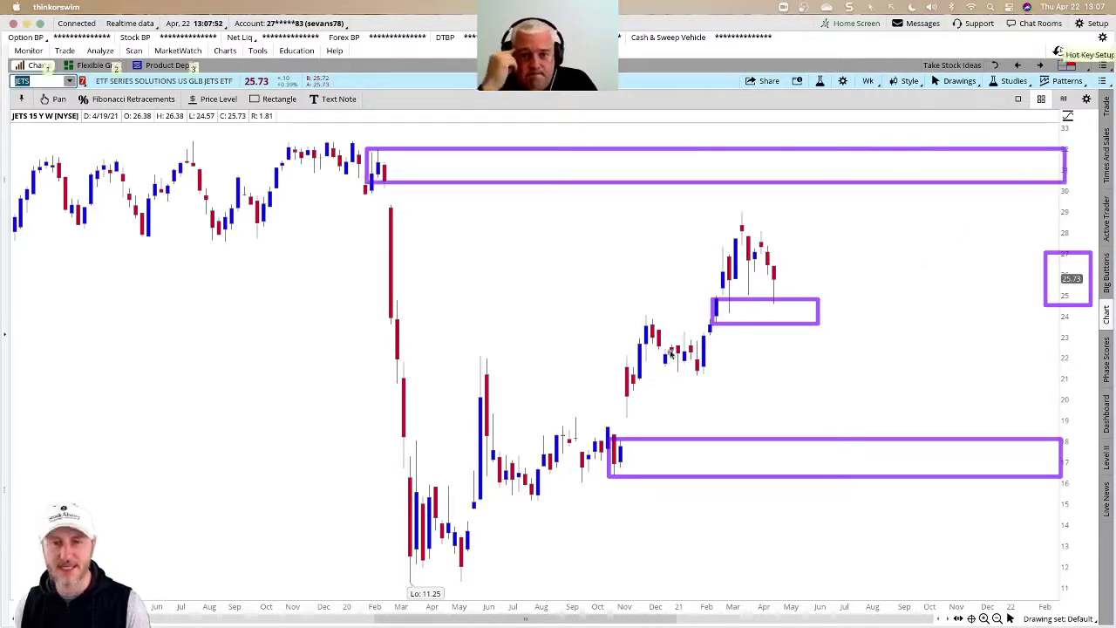
{"action": "mouse_move", "coordinate": [783, 279]}
{"action": "left_mouse_down"}
{"action": "mouse_move", "coordinate": [890, 182]}
{"action": "mouse_move", "coordinate": [886, 172]}
{"action": "mouse_move", "coordinate": [922, 170]}
{"action": "mouse_move", "coordinate": [902, 237]}
{"action": "mouse_move", "coordinate": [948, 269]}
{"action": "mouse_move", "coordinate": [1039, 135]}
{"action": "mouse_move", "coordinate": [1044, 156]}
{"action": "left_mouse_up"}
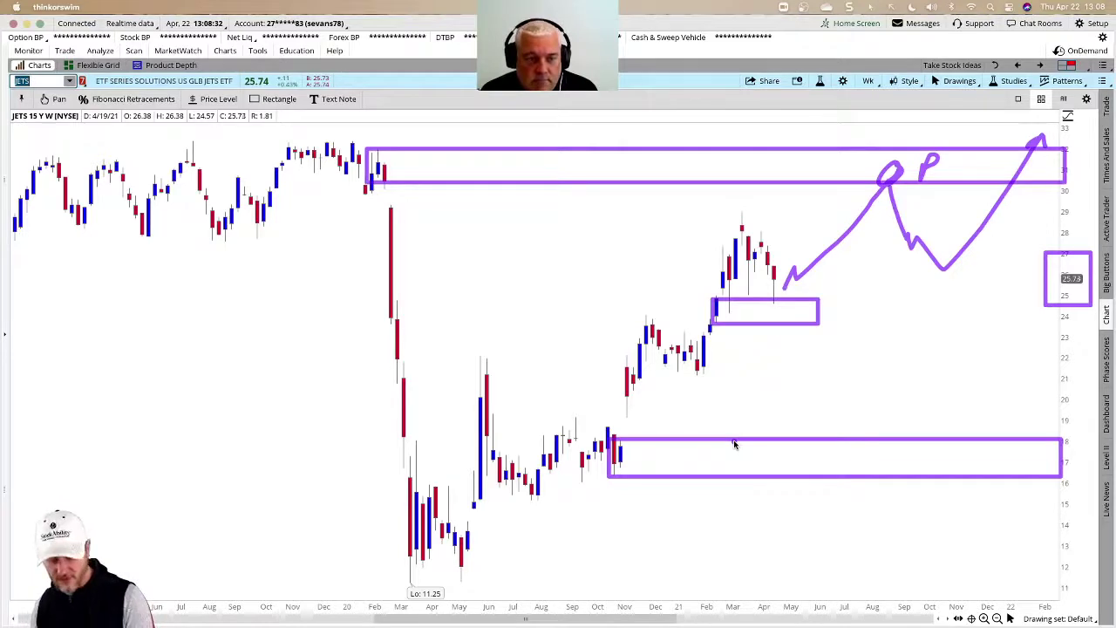
Step: Clear the JETS drawings, then load TSLA in the weekly chart zoomed in on late 2019 through April 2021
{"action": "key", "text": "Delete"}
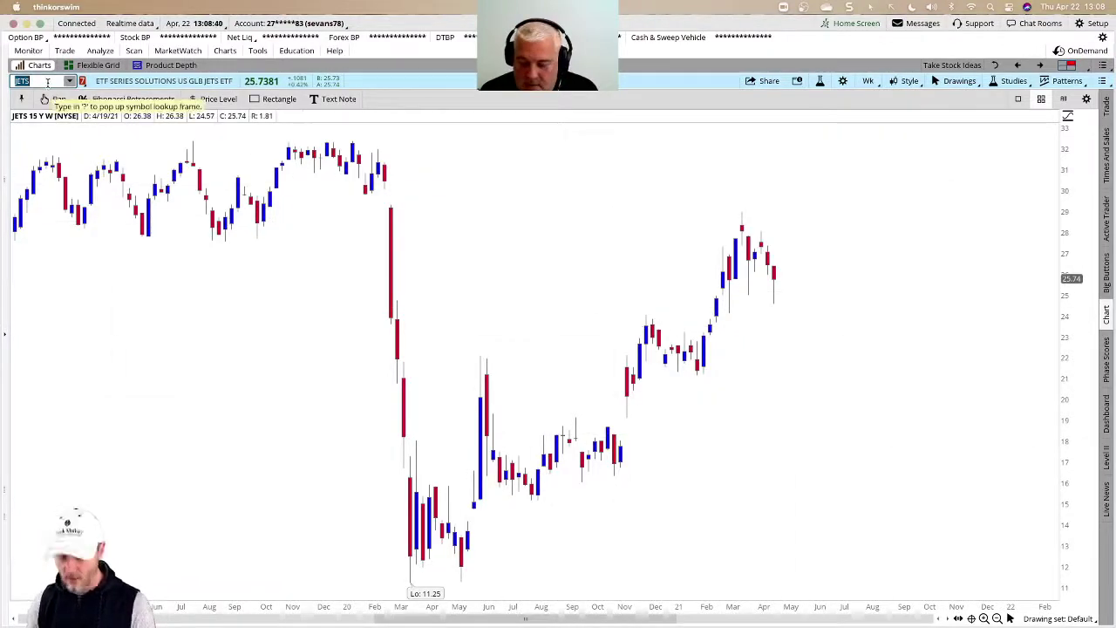
{"action": "type", "text": "TSLA"}
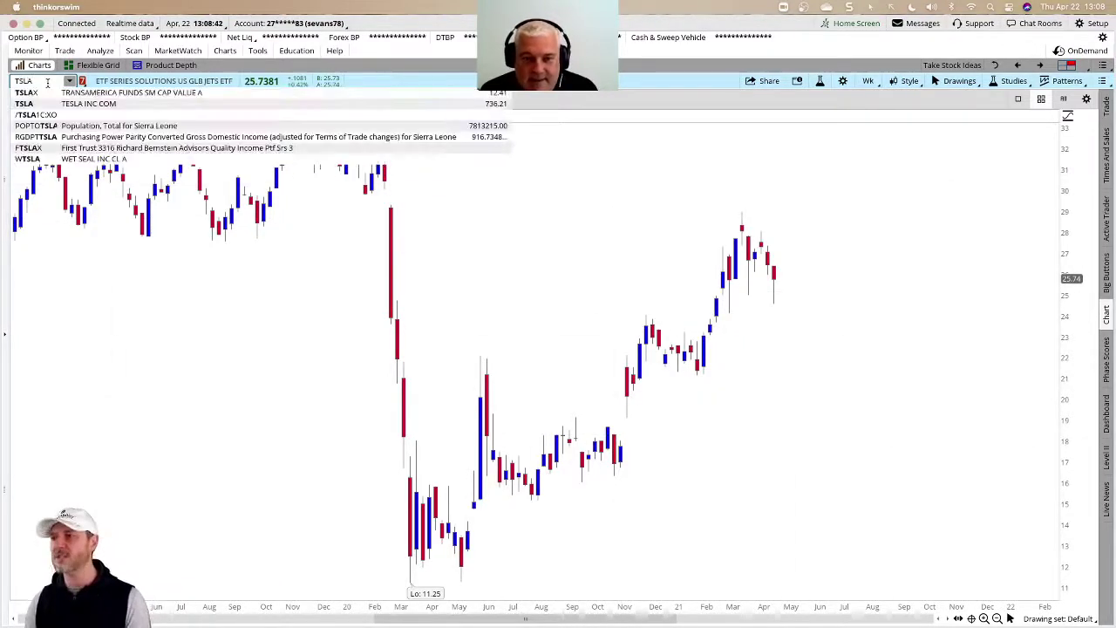
{"action": "key", "text": "Return"}
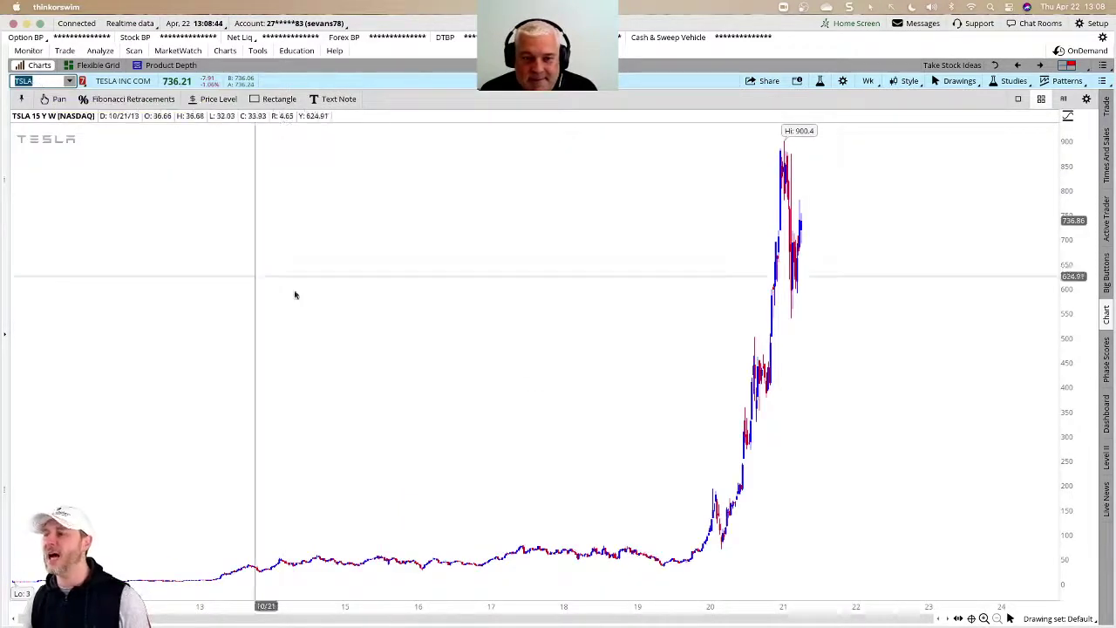
{"action": "scroll", "coordinate": [839, 271], "scroll_direction": "up", "scroll_amount": 5}
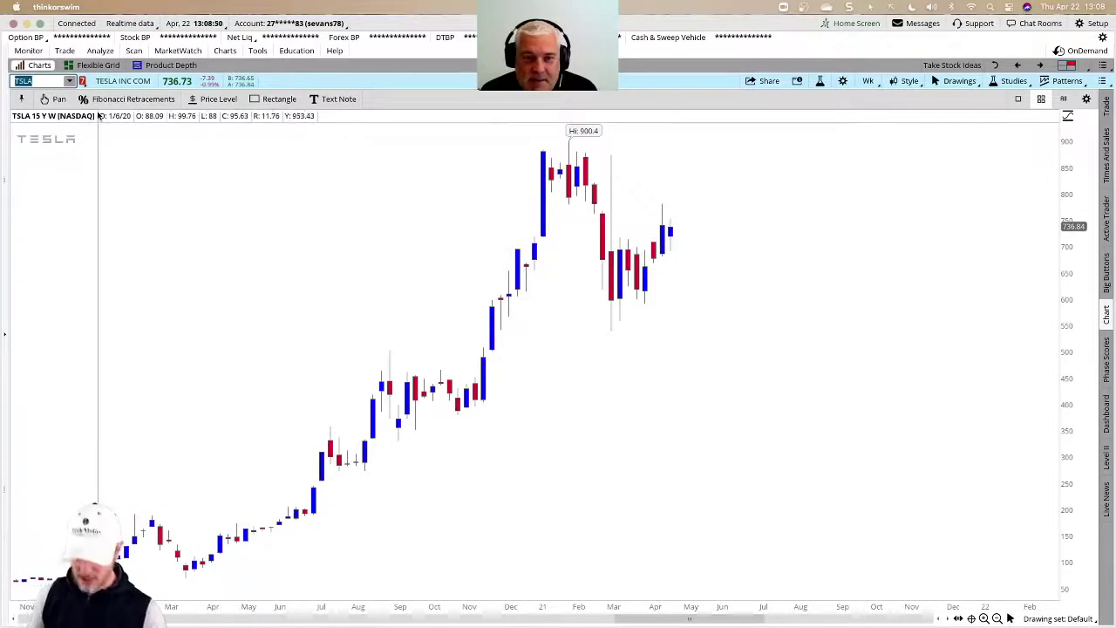
Step: Load ZM in the weekly chart and box its support zone at about $230–262, clearing the box after review
{"action": "type", "text": "ZM"}
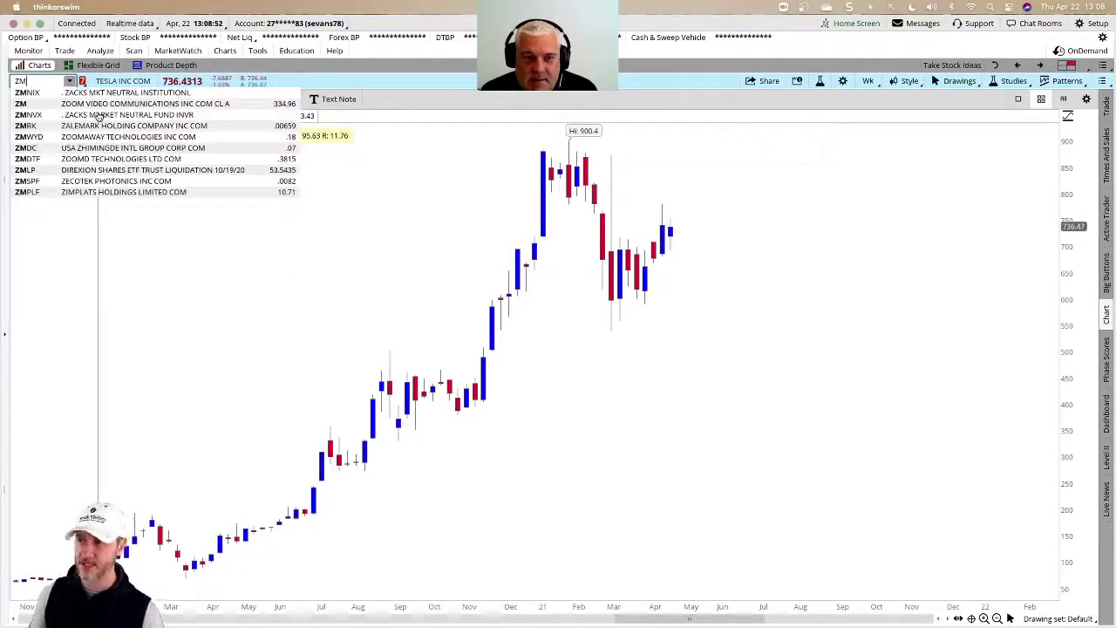
{"action": "key", "text": "Return"}
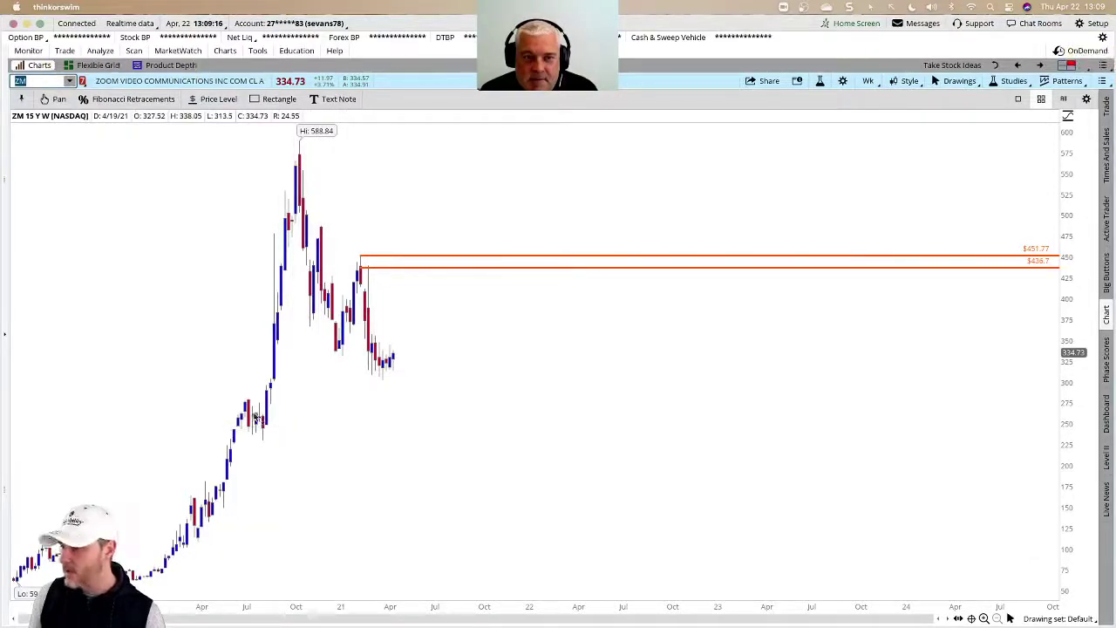
{"action": "left_click_drag", "start_coordinate": [251, 414], "coordinate": [1084, 436]}
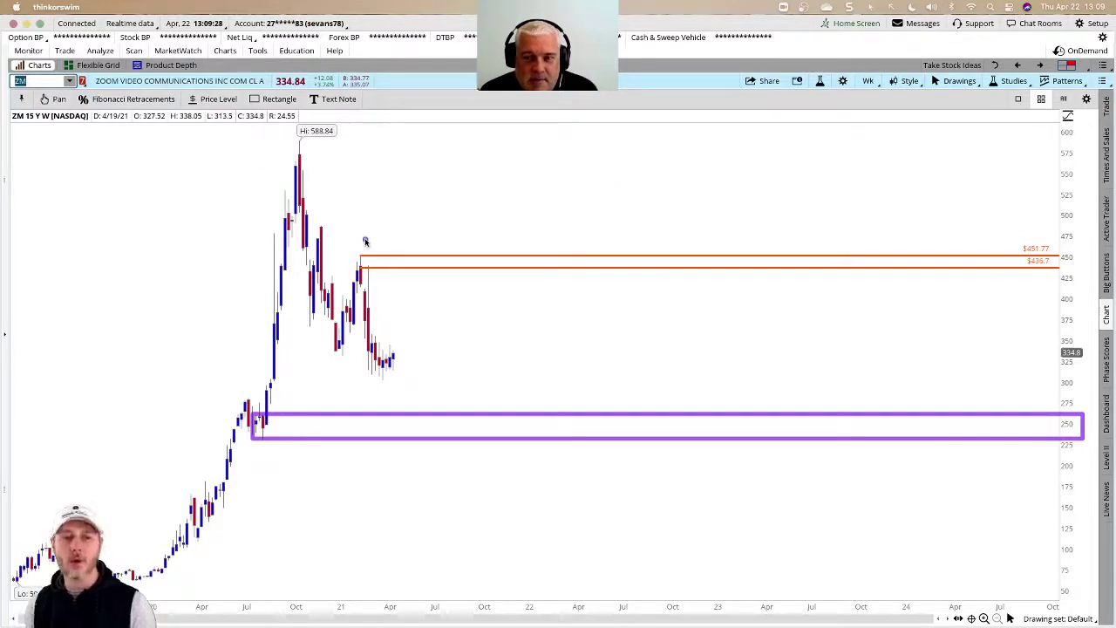
{"action": "key", "text": "Delete"}
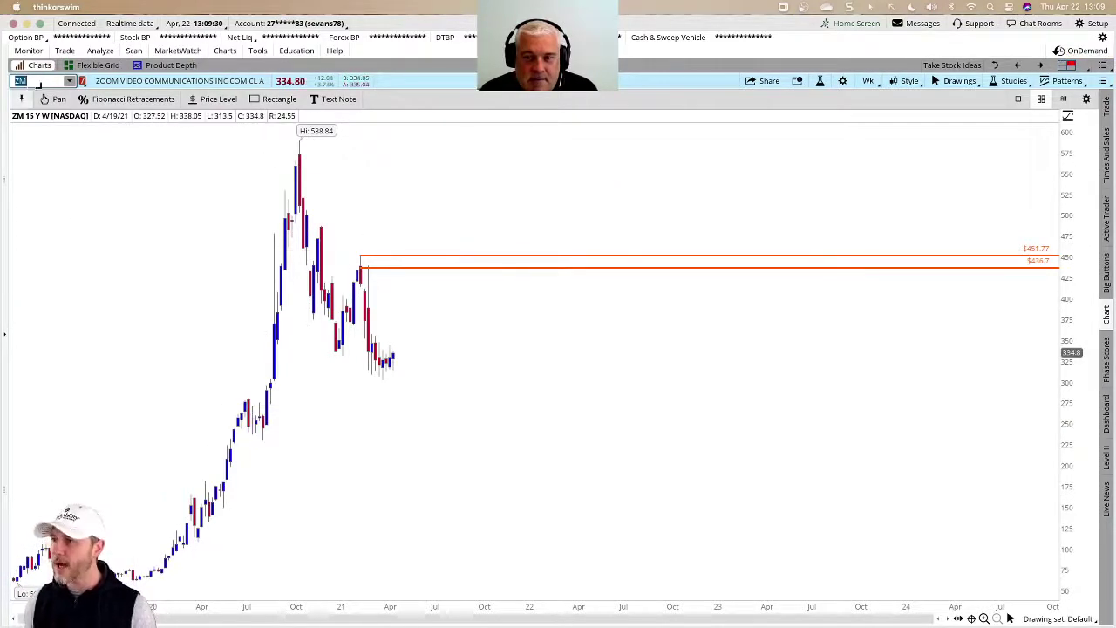
Step: Return to the weekly TSLA chart and zoom in on mid-2020 through April 2021
{"action": "type", "text": "TSLA"}
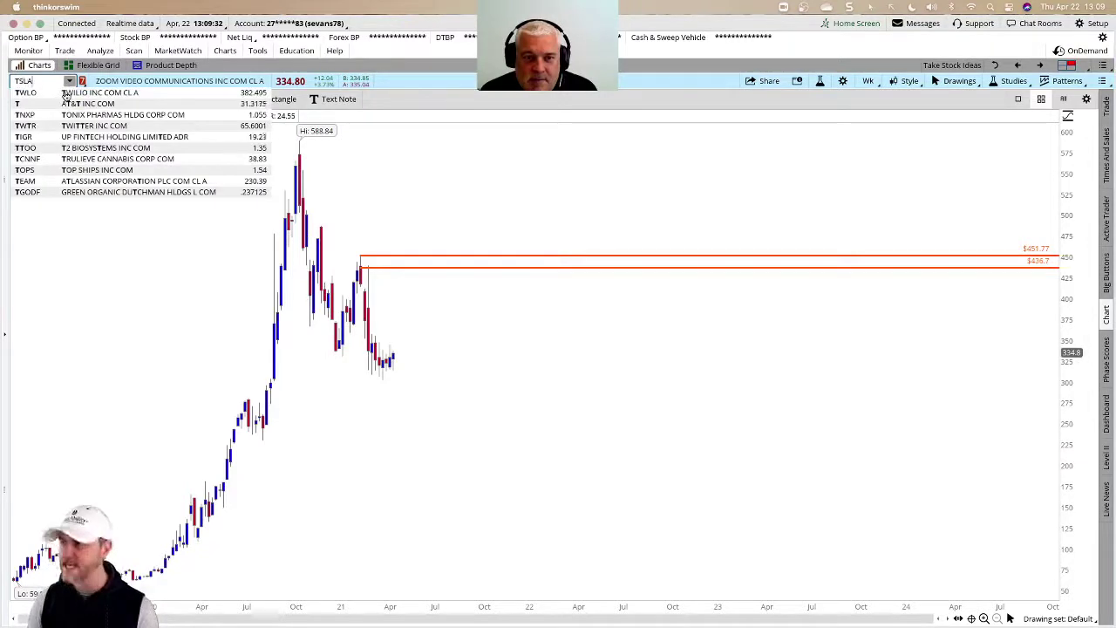
{"action": "key", "text": "Return"}
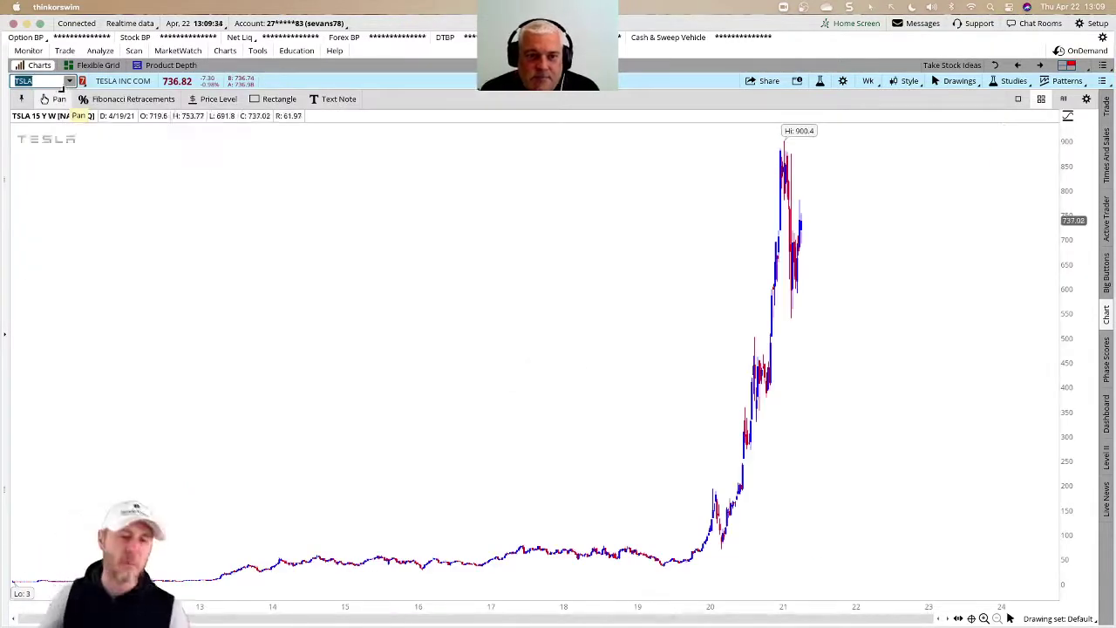
{"action": "left_click_drag", "start_coordinate": [738, 287], "coordinate": [844, 261]}
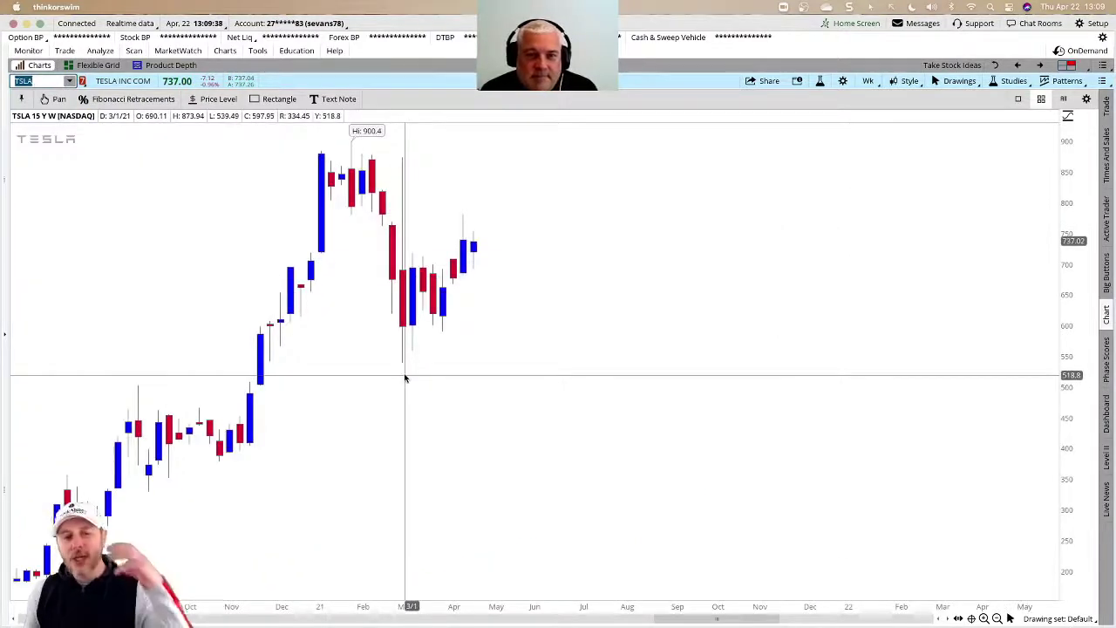
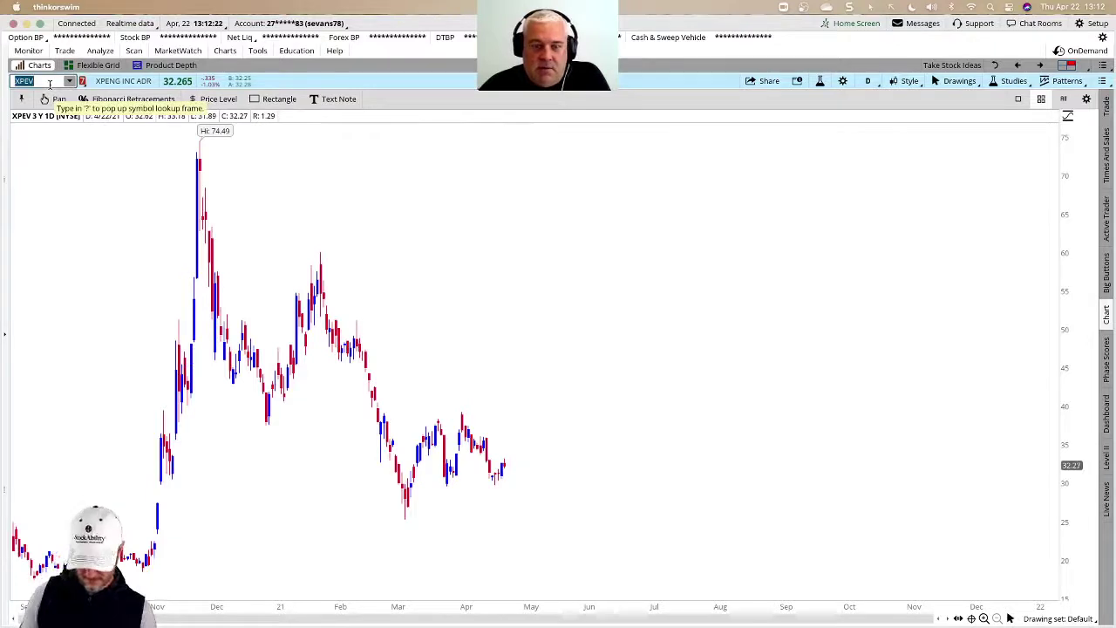
Step: Show the daily /ES chart, then load /YM and zoom in on February through April 2021
{"action": "type", "text": "ES"}
{"action": "key", "text": "Return"}
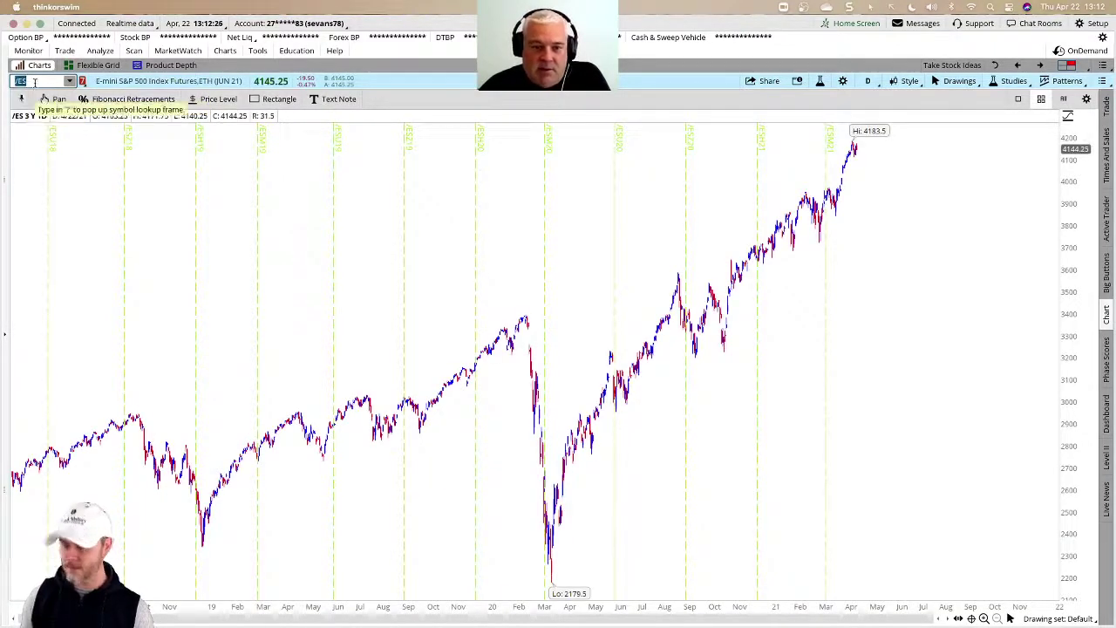
{"action": "type", "text": "/YM"}
{"action": "key", "text": "Return"}
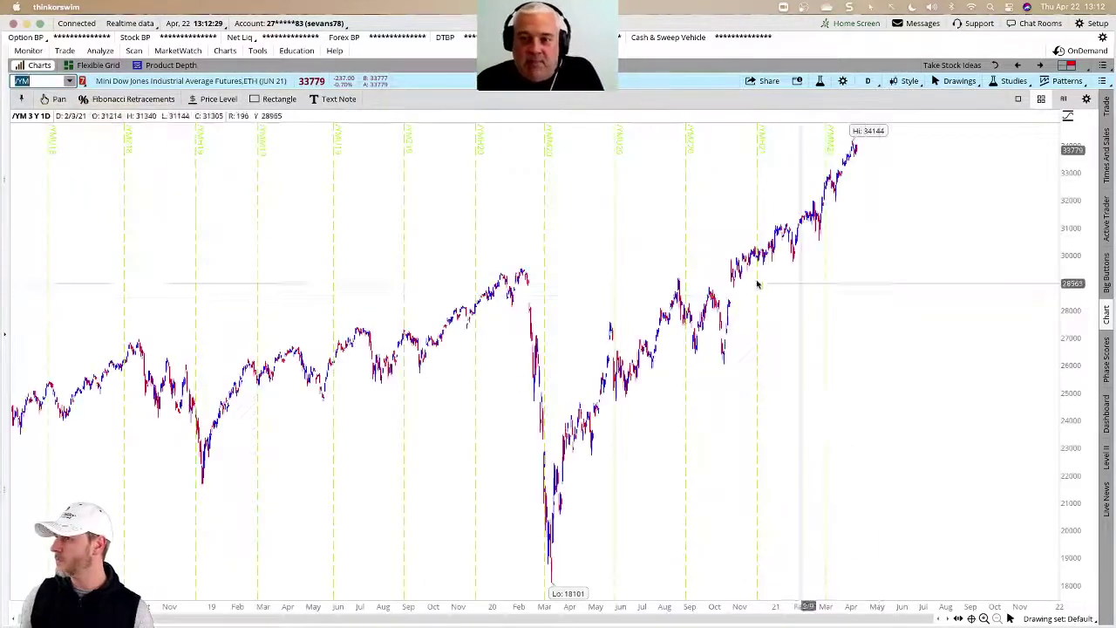
{"action": "left_click_drag", "start_coordinate": [859, 172], "coordinate": [854, 179]}
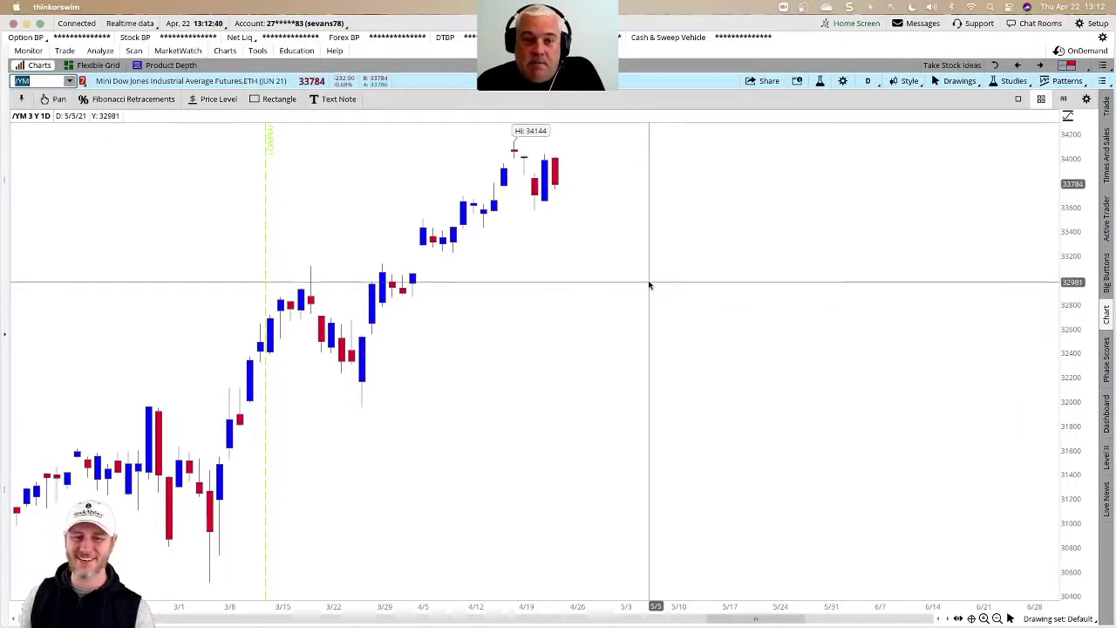
Step: Look through the recently used symbols and load XPEV in the daily chart
{"action": "left_click", "coordinate": [69, 80]}
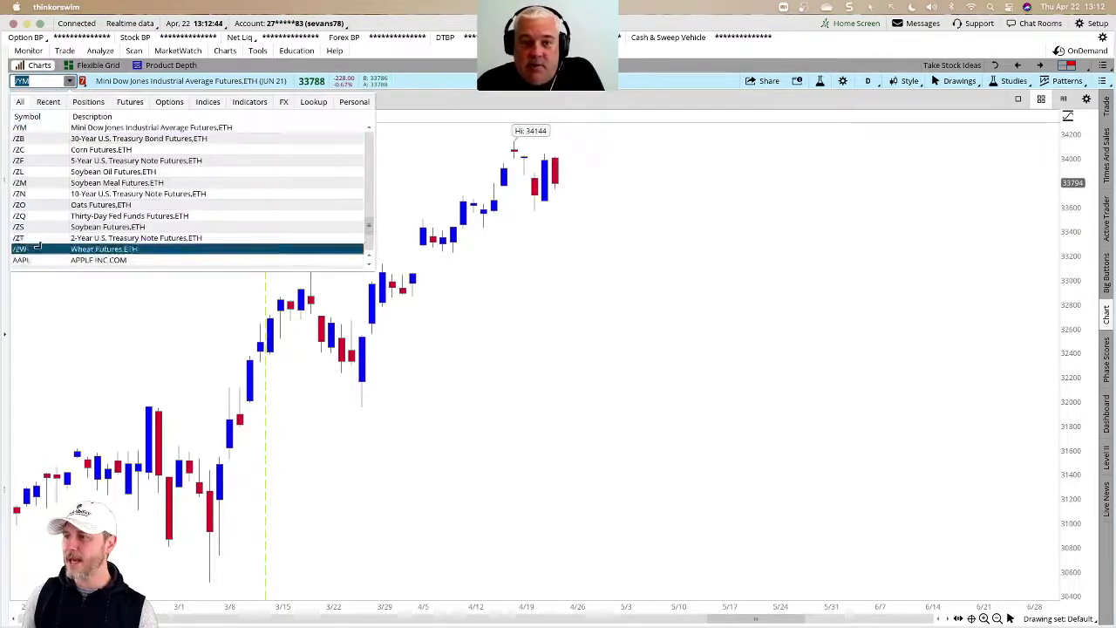
{"action": "scroll", "coordinate": [40, 205], "scroll_direction": "up", "scroll_amount": 3}
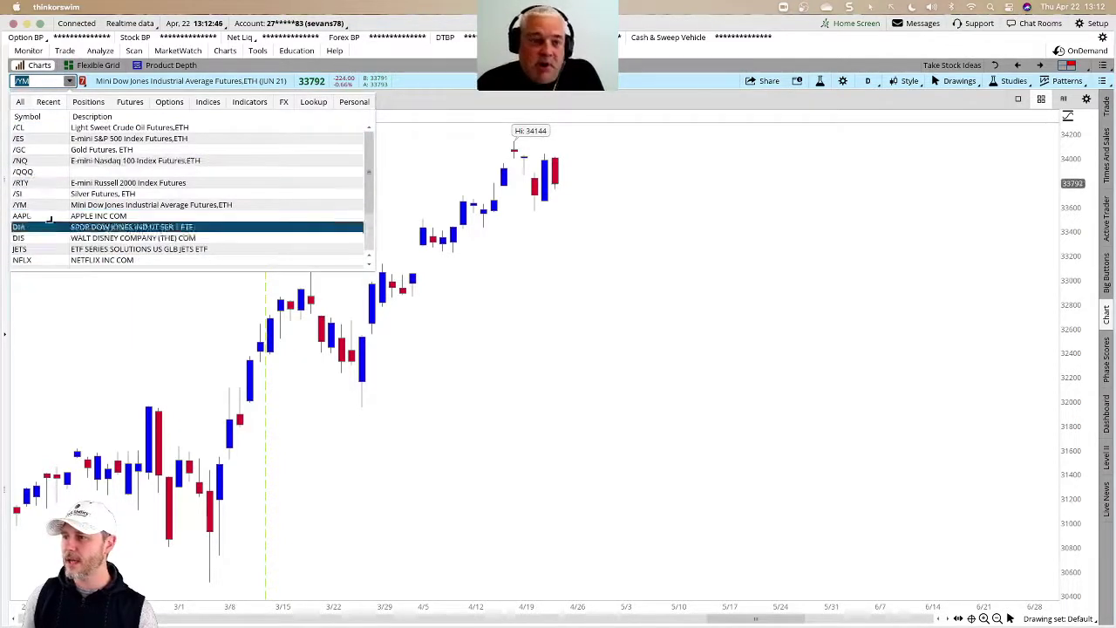
{"action": "scroll", "coordinate": [47, 218], "scroll_direction": "down", "scroll_amount": 3}
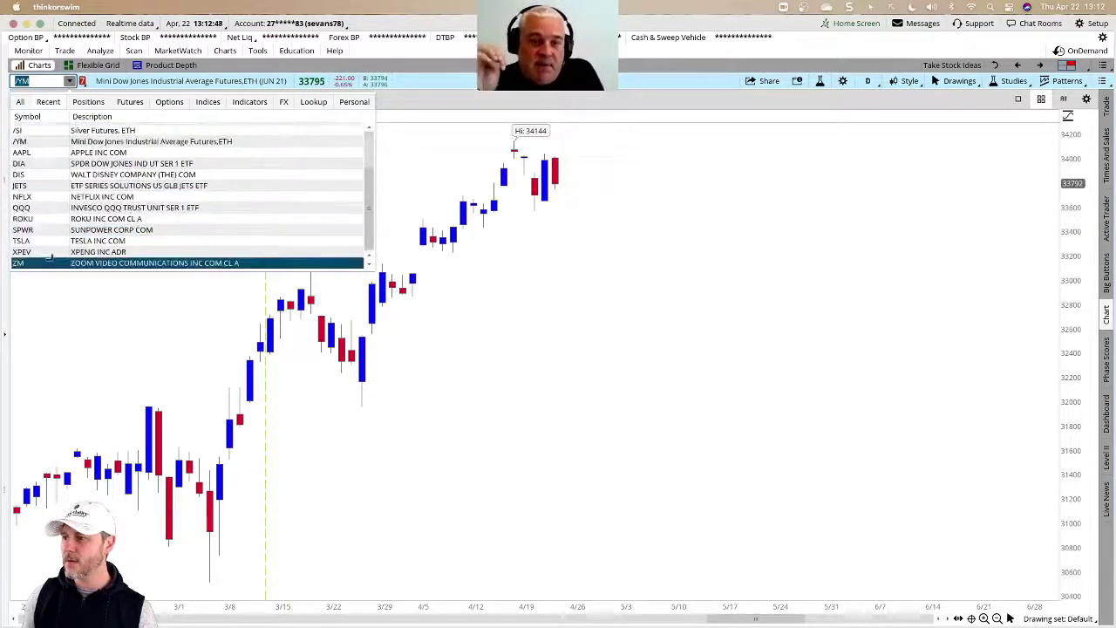
{"action": "left_click", "coordinate": [90, 320]}
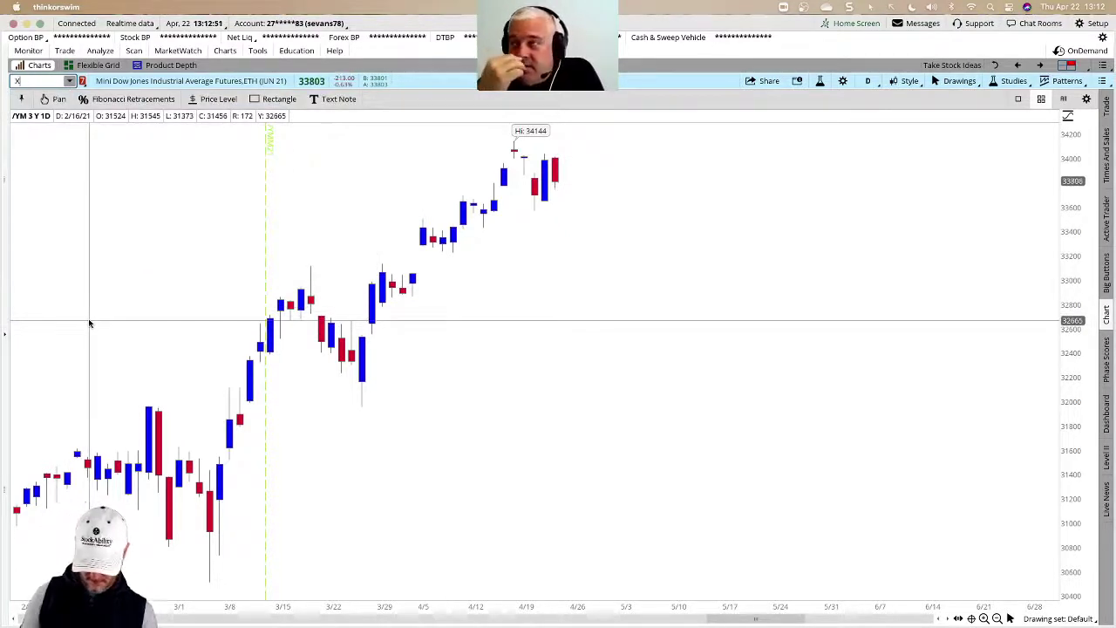
{"action": "type", "text": "XPEV"}
{"action": "key", "text": "Return"}
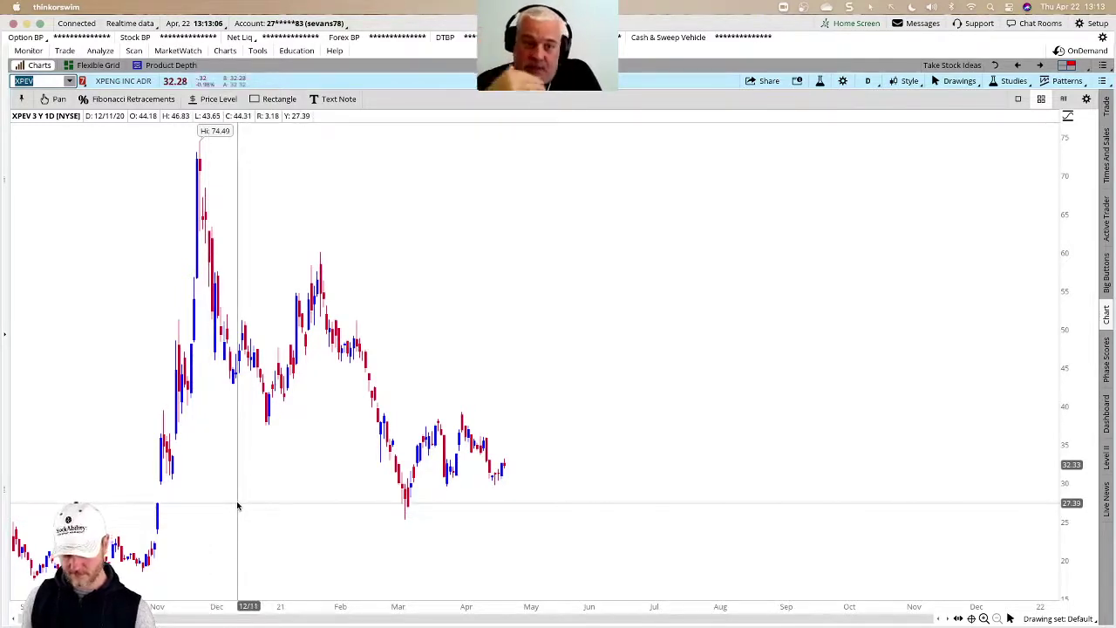
Step: Box daily XPEV support zones at about $23.50–27.50 and $19–21.50, clearing both boxes after review
{"action": "left_click_drag", "start_coordinate": [154, 503], "coordinate": [523, 536]}
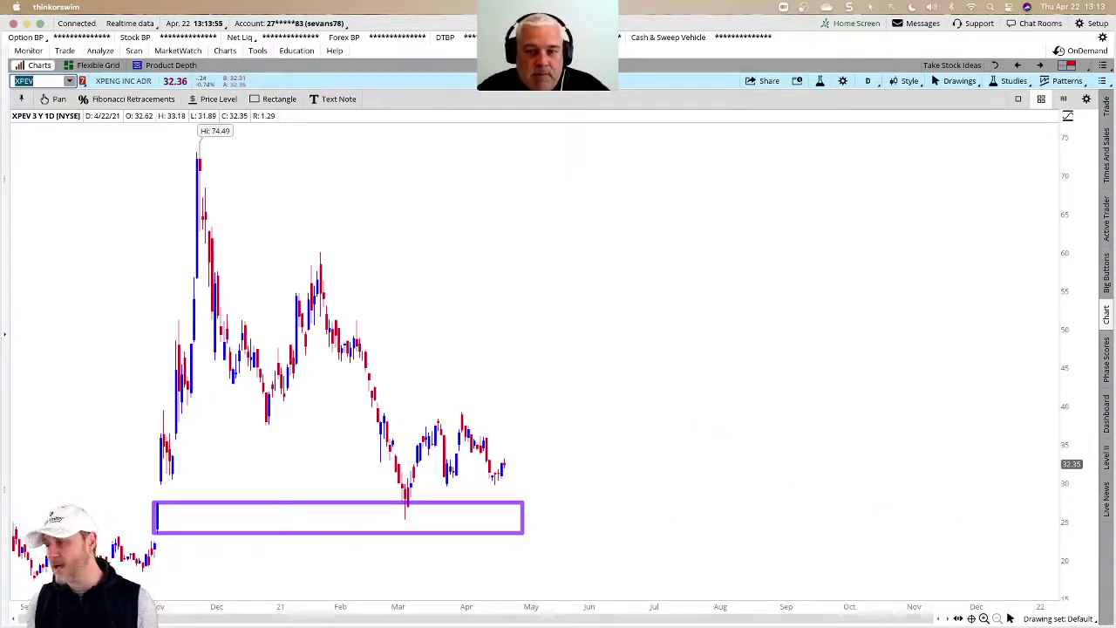
{"action": "left_click", "coordinate": [140, 551]}
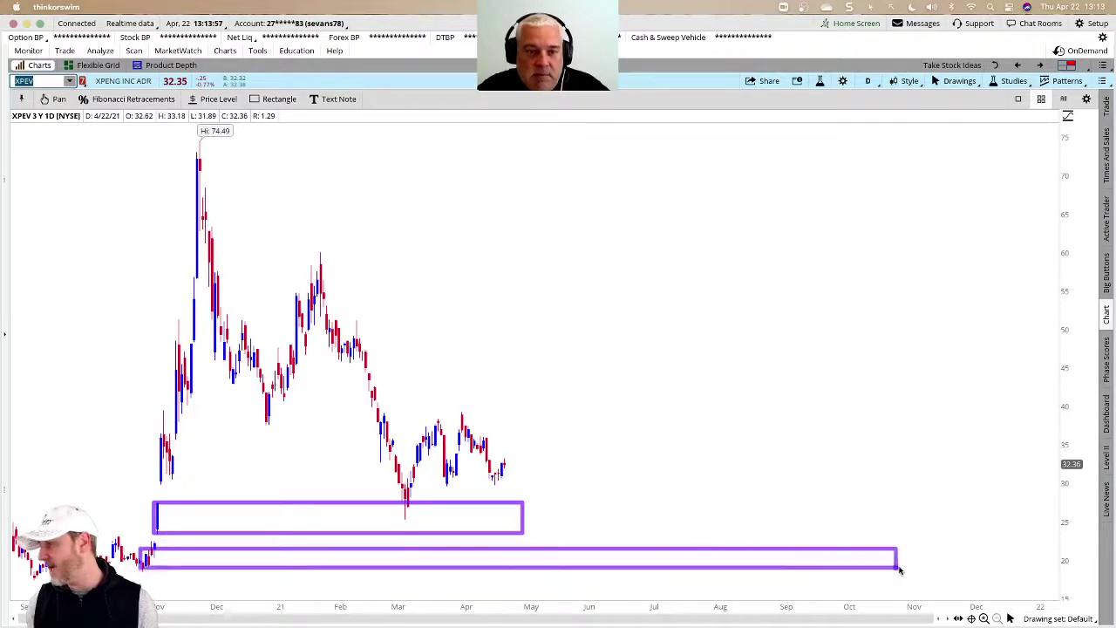
{"action": "left_click", "coordinate": [1032, 568]}
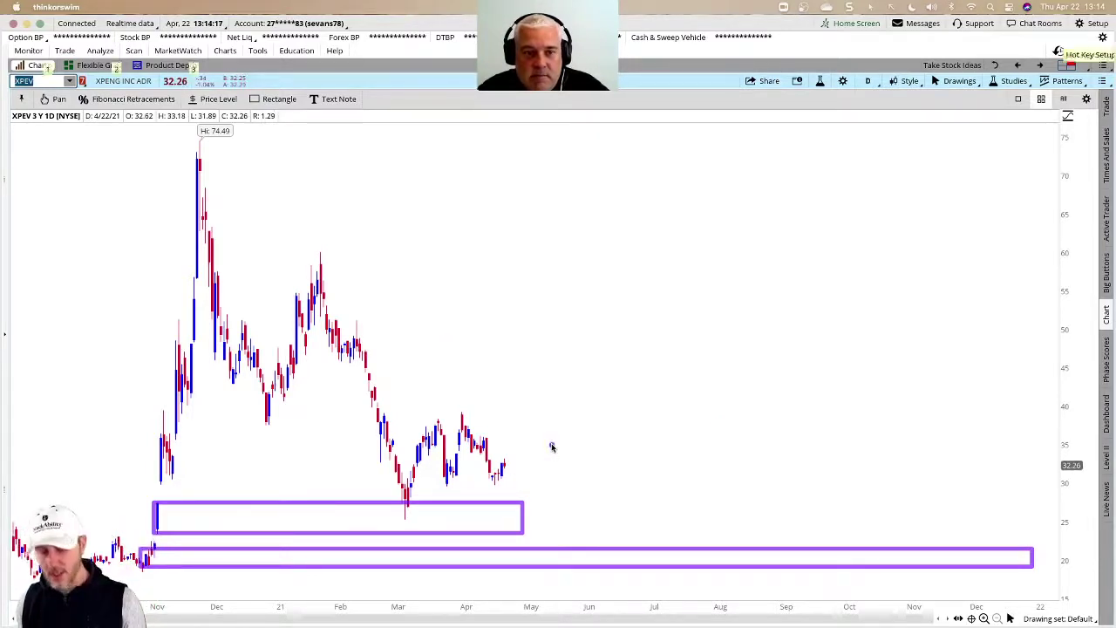
{"action": "key", "text": "Delete"}
Step: Load TSLA in the daily chart and zoom in on mid-November 2020 through April 2021
{"action": "left_click", "coordinate": [39, 83]}
{"action": "type", "text": "T"}
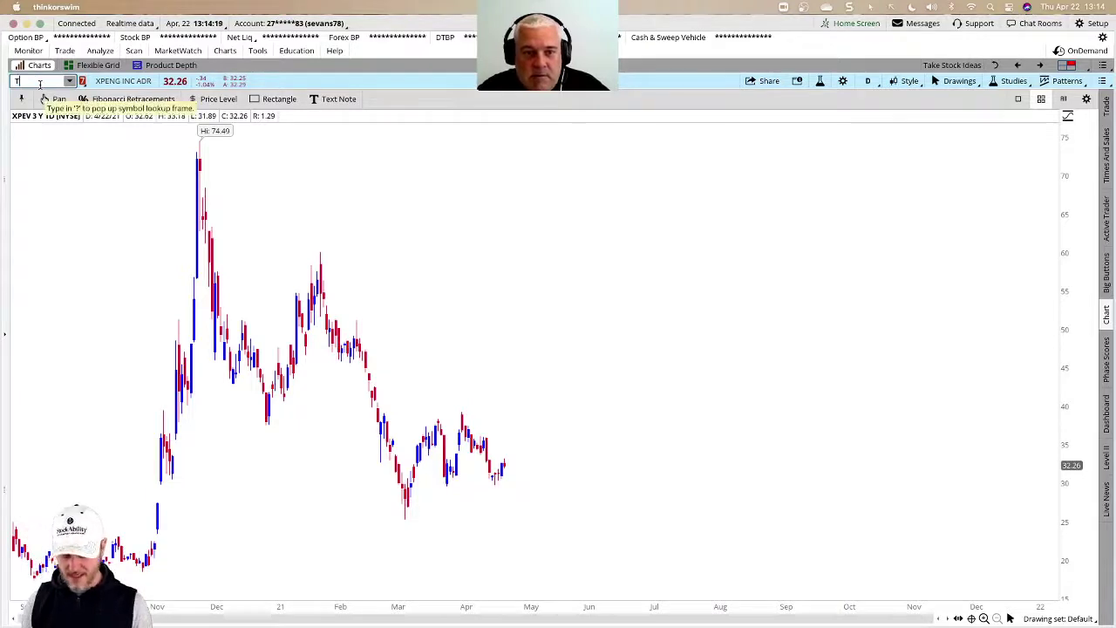
{"action": "type", "text": "SAL"}
{"action": "key", "text": "Return"}
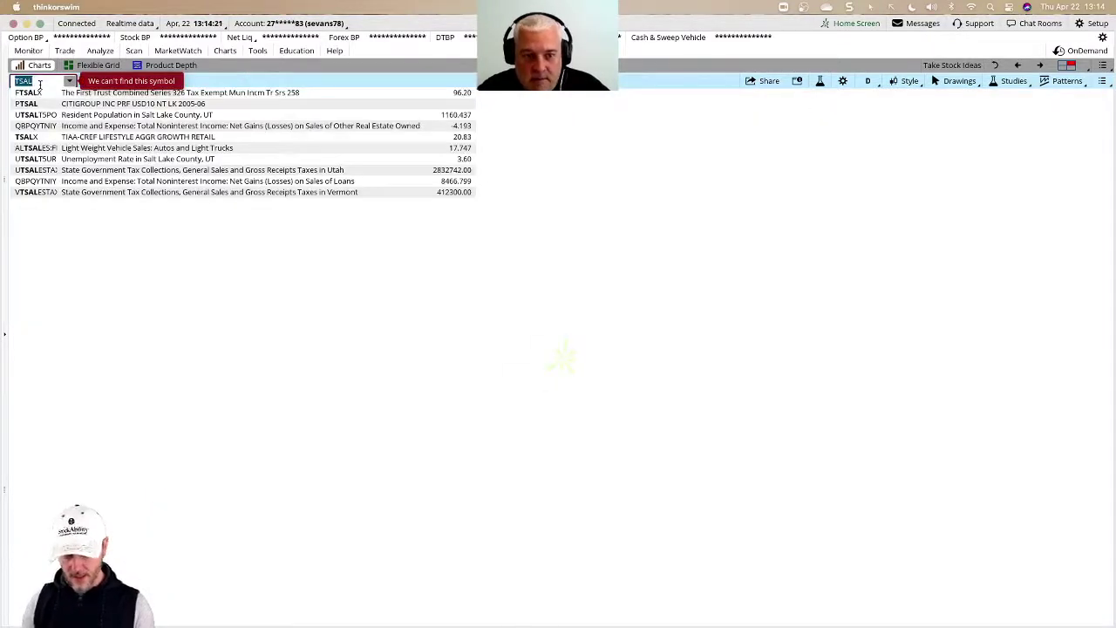
{"action": "type", "text": "LA"}
{"action": "key", "text": "Return"}
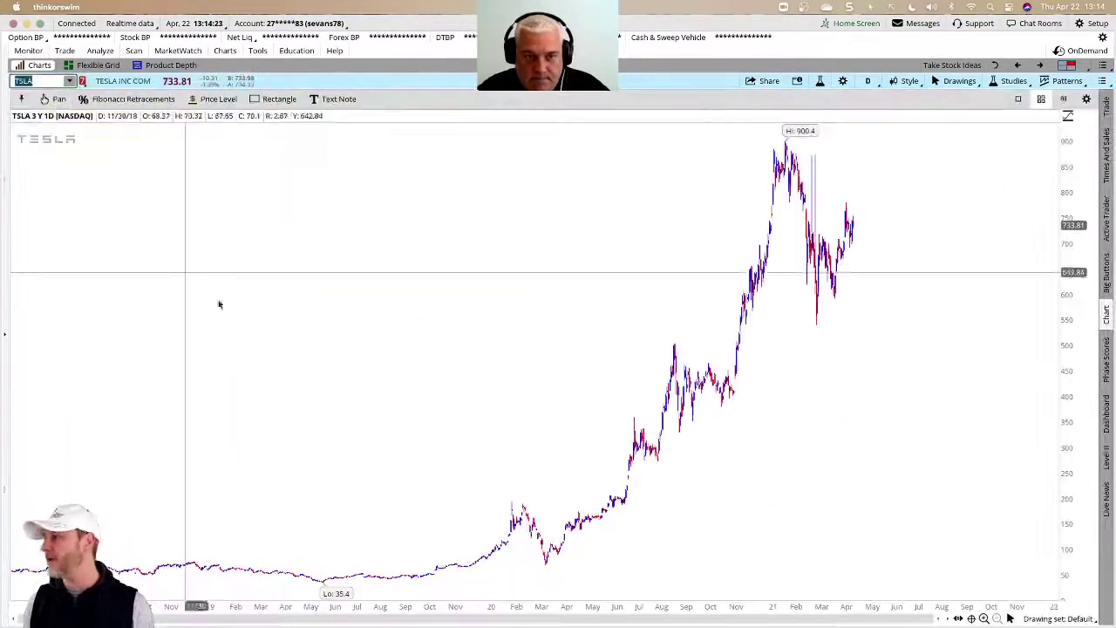
{"action": "left_click_drag", "start_coordinate": [723, 179], "coordinate": [897, 200]}
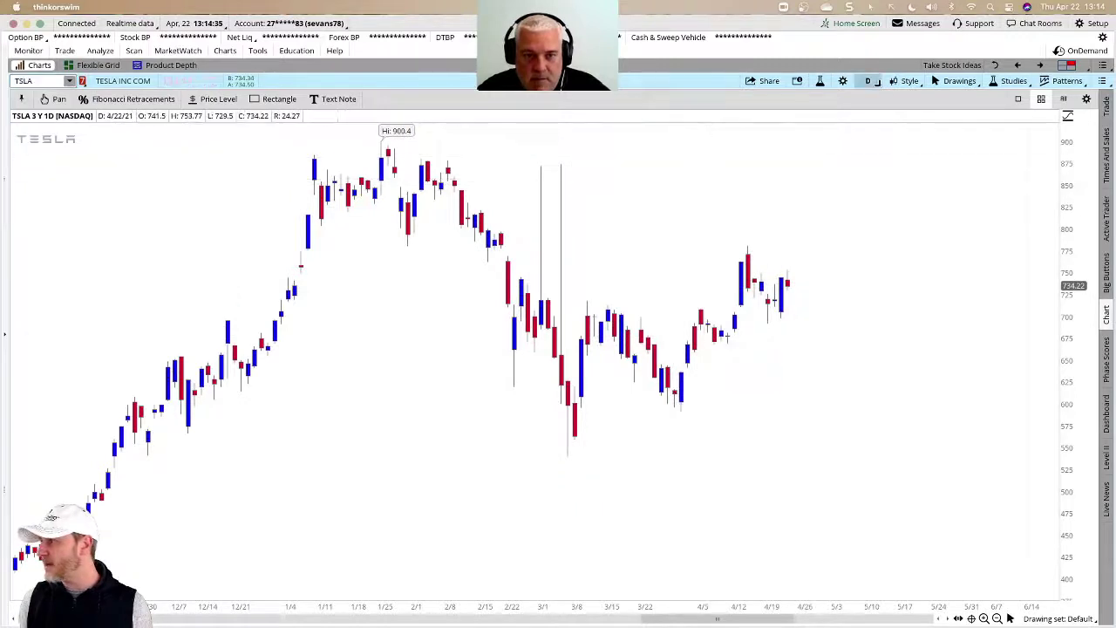
Step: Switch TSLA to the 15-year weekly chart, zoom in on the latest candles and box support at about $390–440
{"action": "left_click", "coordinate": [871, 81]}
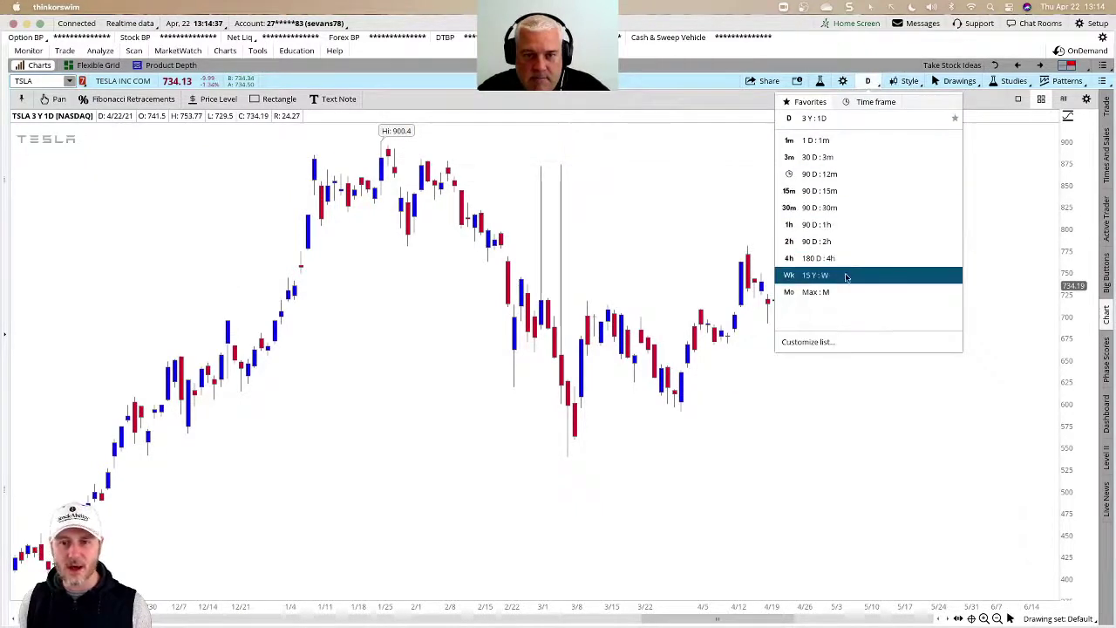
{"action": "left_click", "coordinate": [811, 275]}
{"action": "left_click_drag", "start_coordinate": [754, 279], "coordinate": [912, 287]}
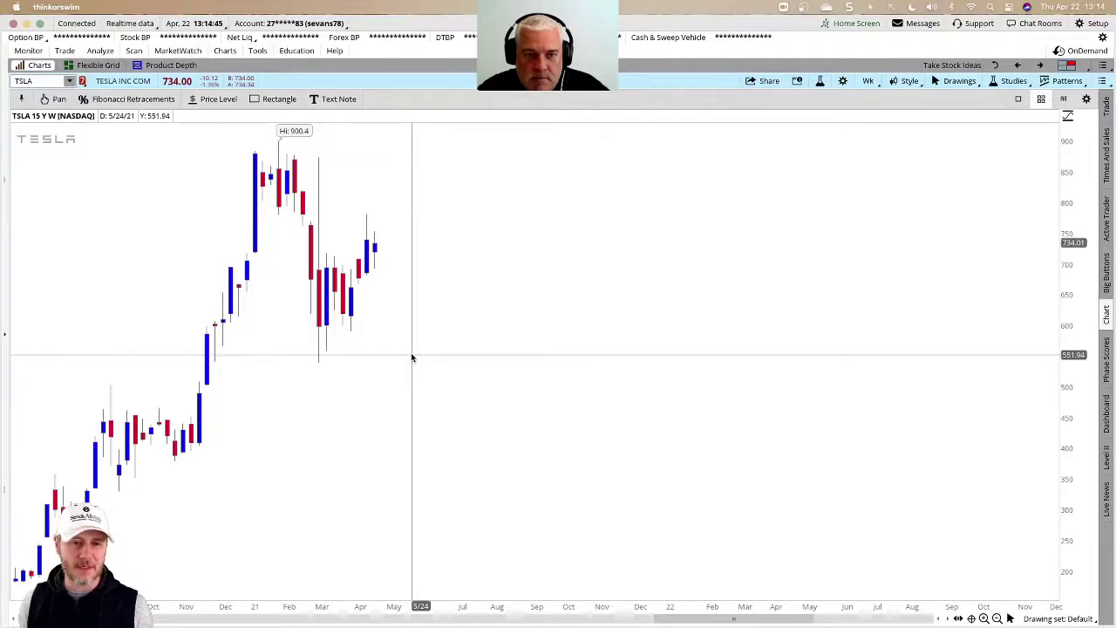
{"action": "mouse_move", "coordinate": [156, 424]}
{"action": "left_mouse_down"}
{"action": "mouse_move", "coordinate": [422, 456]}
{"action": "mouse_move", "coordinate": [1072, 455]}
{"action": "left_mouse_up"}
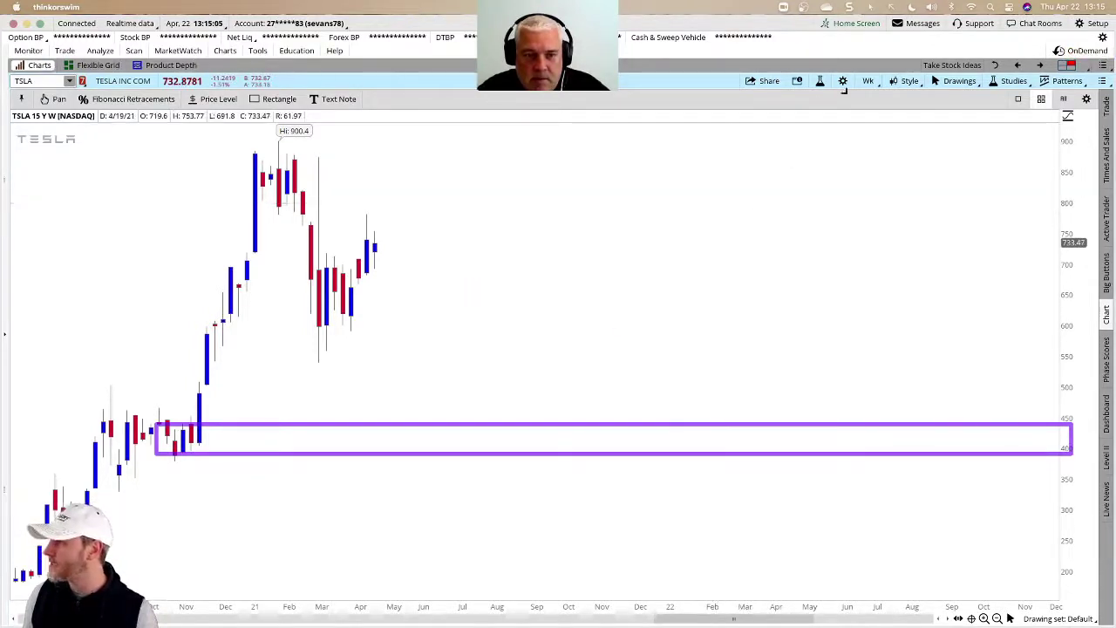
Step: Switch TSLA to the 3-year daily chart and zoom in on late November 2020 through April 2021
{"action": "left_click", "coordinate": [867, 80]}
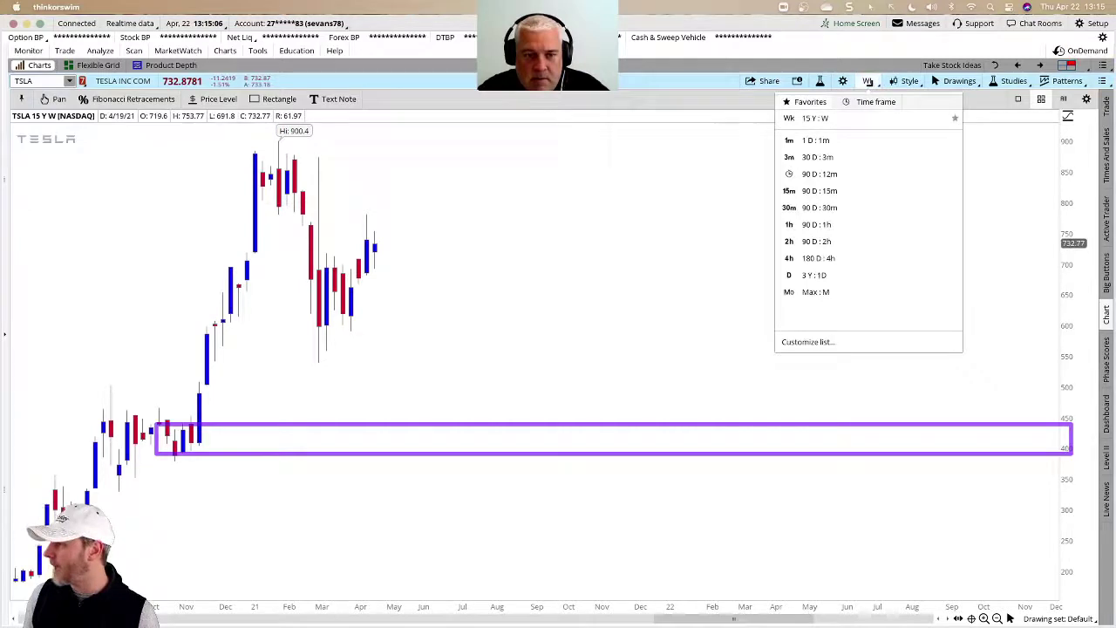
{"action": "left_click", "coordinate": [811, 273]}
{"action": "left_click_drag", "start_coordinate": [735, 217], "coordinate": [937, 236]}
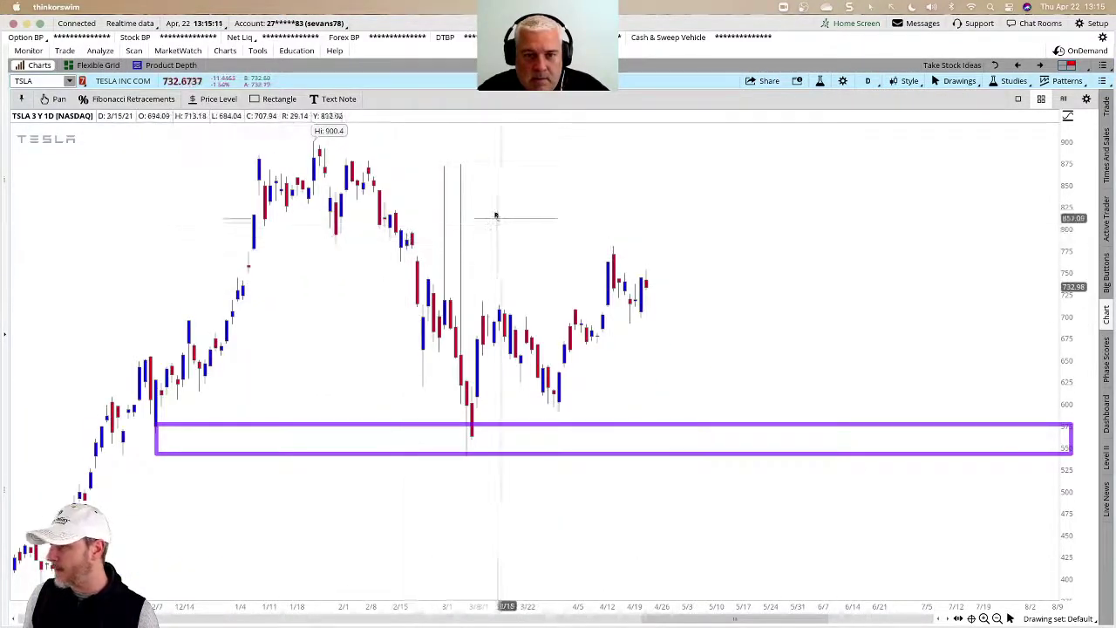
Step: Box daily TSLA resistance at about $758–780 and sketch a zigzag arrow falling to about $560, clearing all drawings after review
{"action": "left_click", "coordinate": [609, 252]}
{"action": "left_click", "coordinate": [746, 266]}
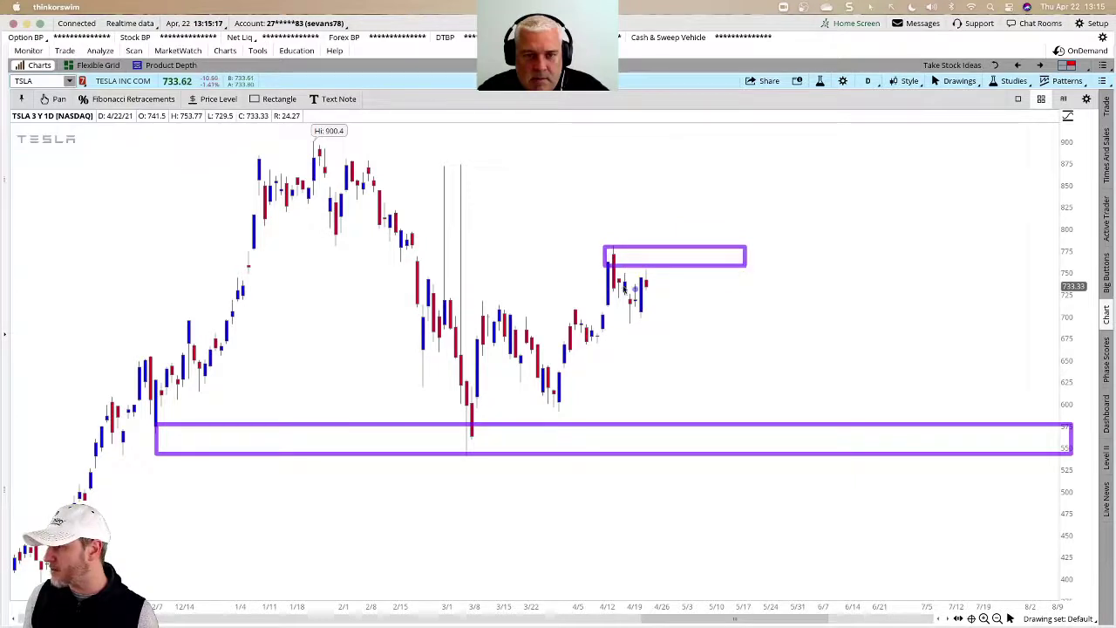
{"action": "mouse_move", "coordinate": [641, 301]}
{"action": "left_mouse_down"}
{"action": "mouse_move", "coordinate": [650, 291]}
{"action": "mouse_move", "coordinate": [690, 302]}
{"action": "mouse_move", "coordinate": [776, 438]}
{"action": "left_mouse_up"}
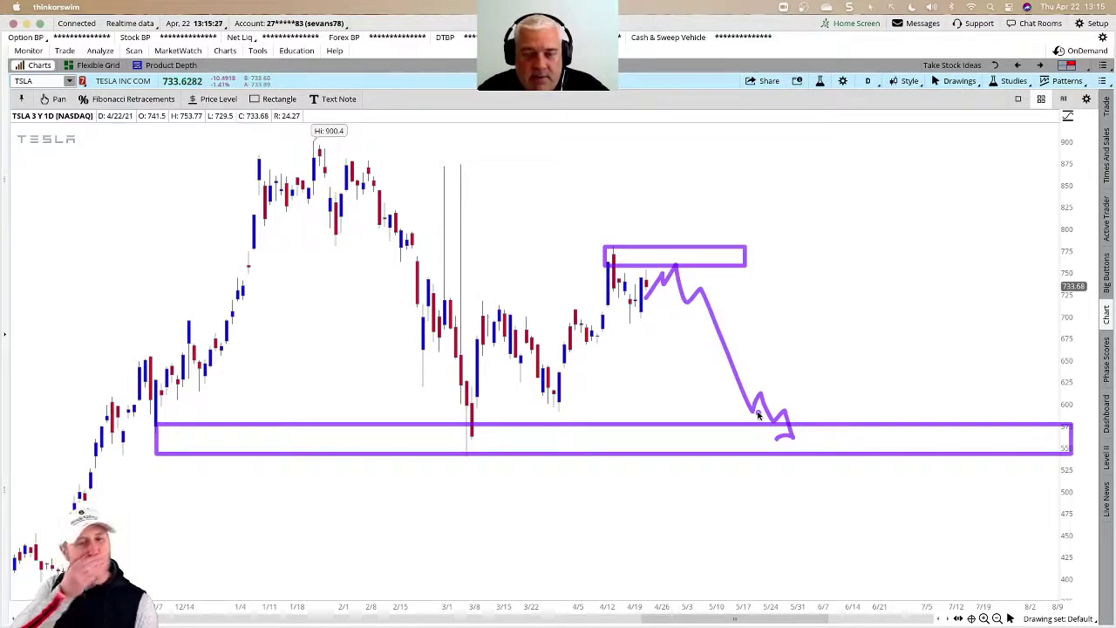
{"action": "key", "text": "Escape"}
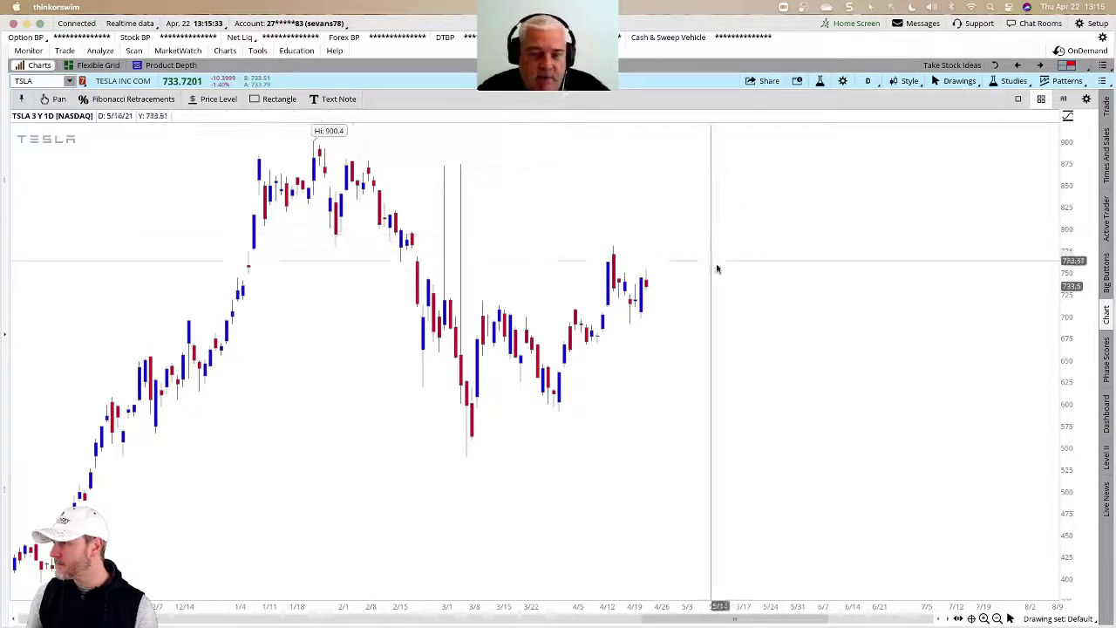
{"action": "left_click", "coordinate": [868, 80]}
{"action": "left_click", "coordinate": [747, 171]}
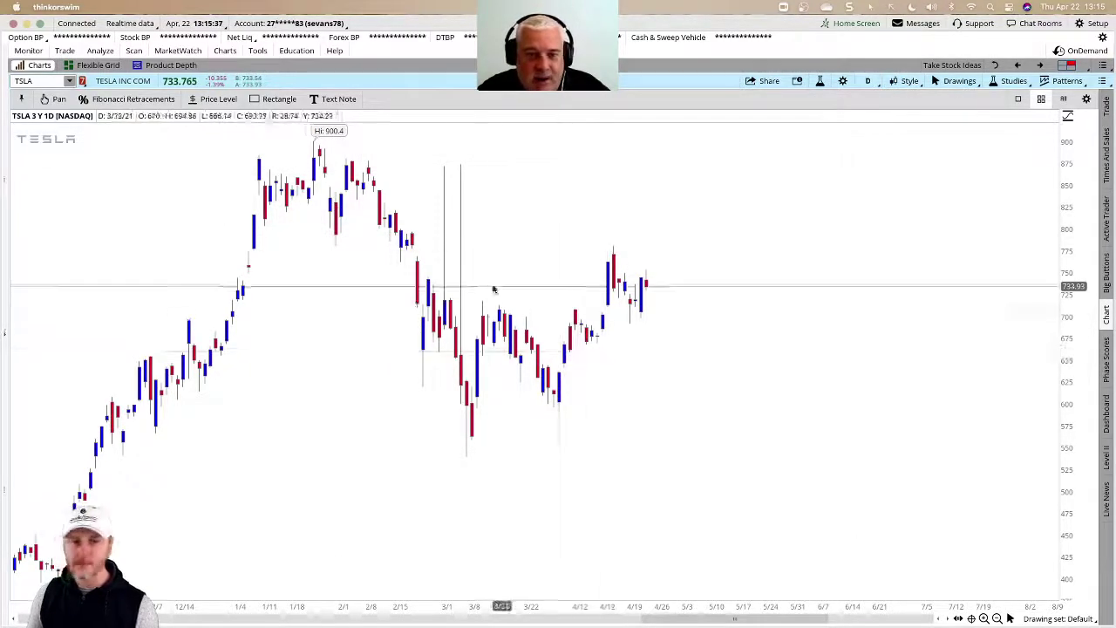
Step: Load /NQ in the 3-year daily chart and zoom in on early November 2020 through April 2021
{"action": "left_click", "coordinate": [49, 84]}
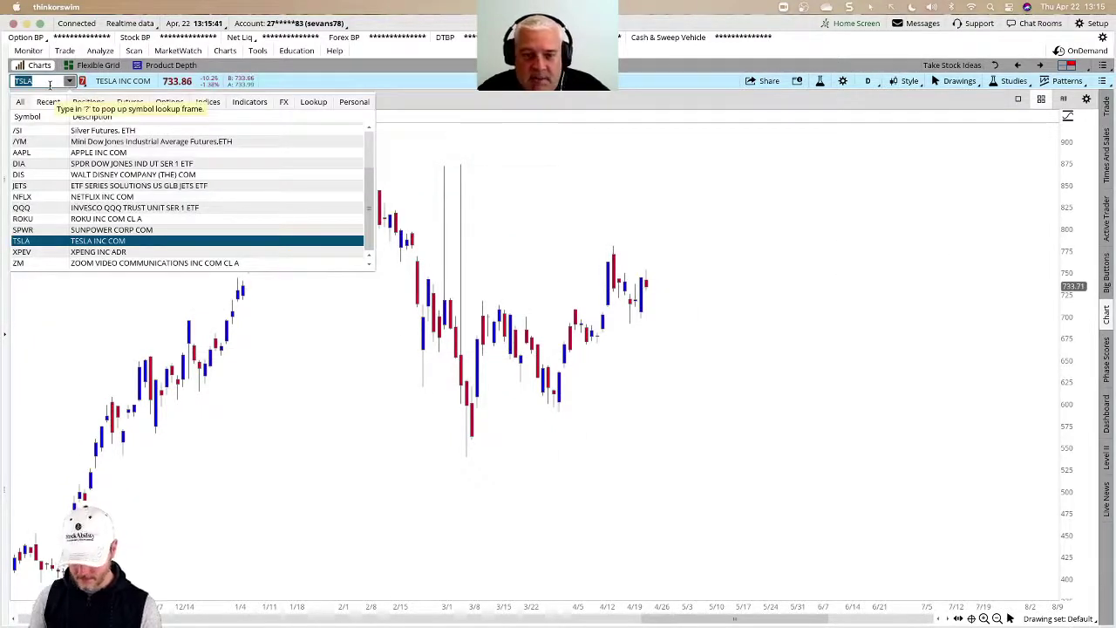
{"action": "key", "text": "Escape"}
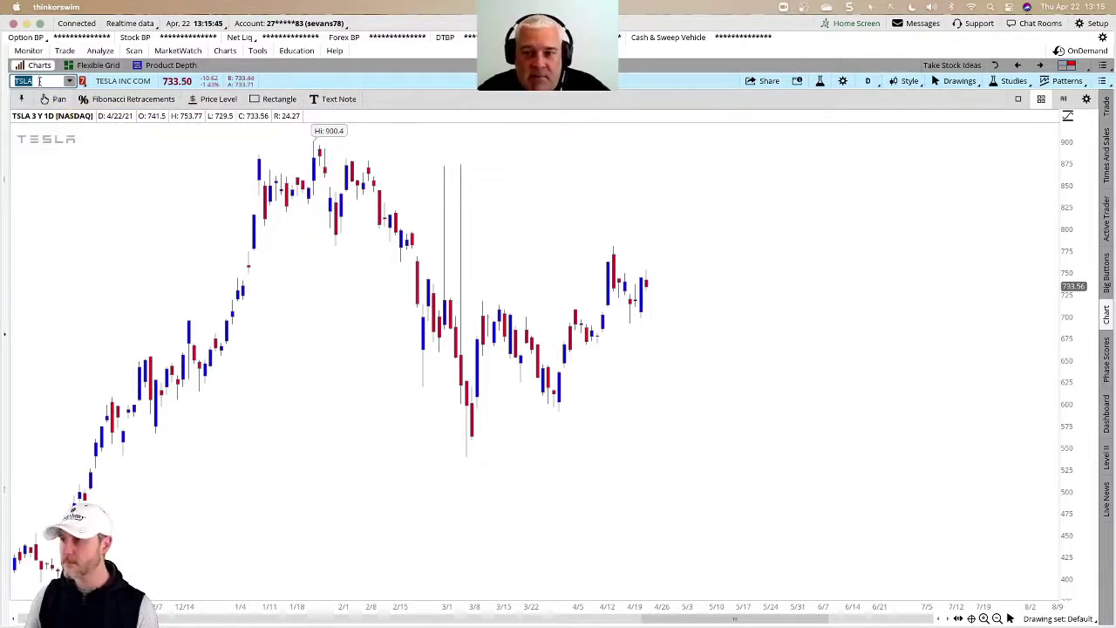
{"action": "type", "text": "NQ"}
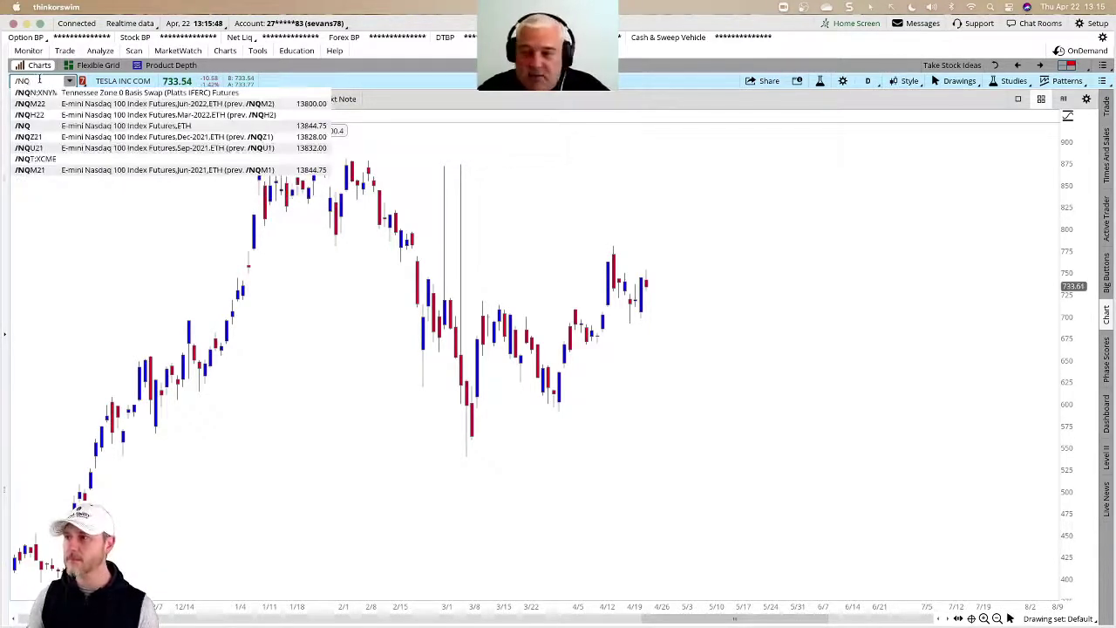
{"action": "key", "text": "Return"}
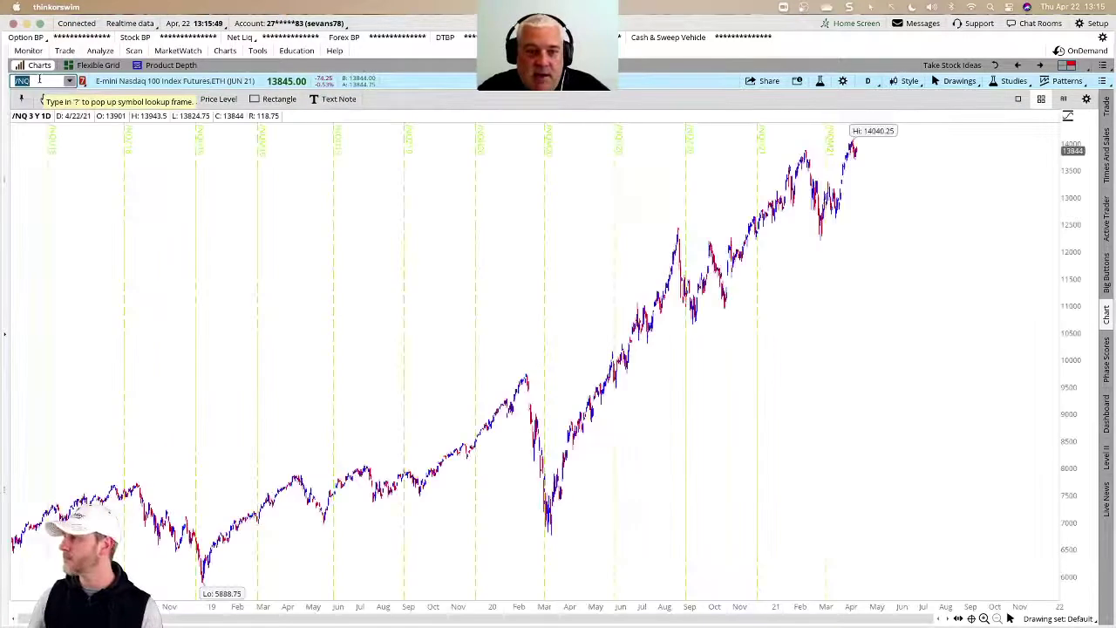
{"action": "left_click_drag", "start_coordinate": [722, 162], "coordinate": [933, 210]}
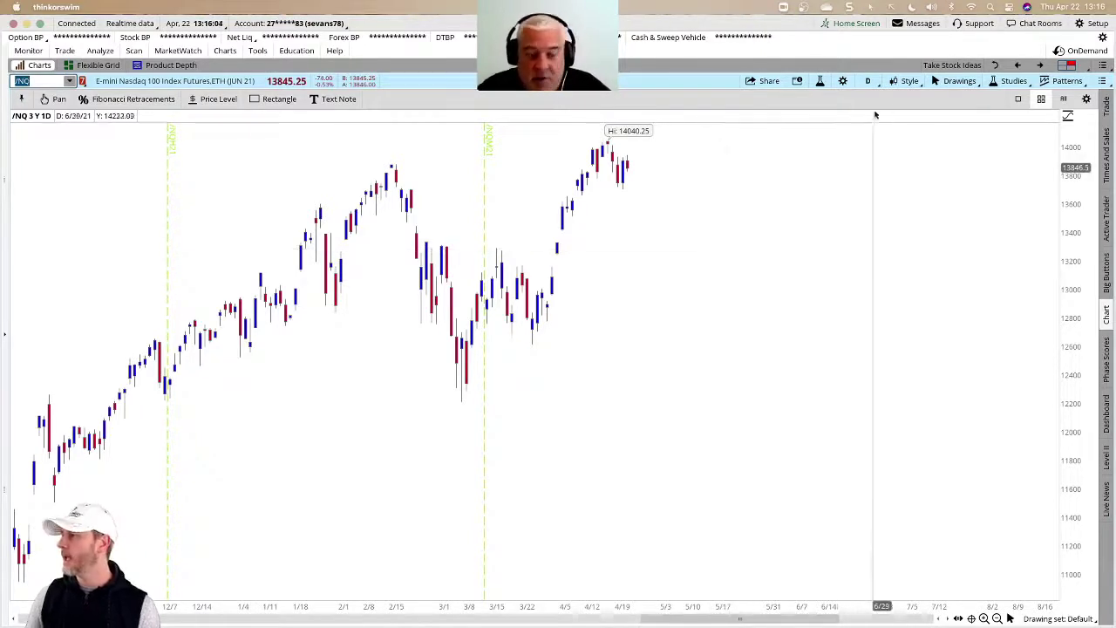
Step: Switch /NQ to the 90-day 30-minute chart and zoom in on the April 2021 candles
{"action": "left_click", "coordinate": [871, 82]}
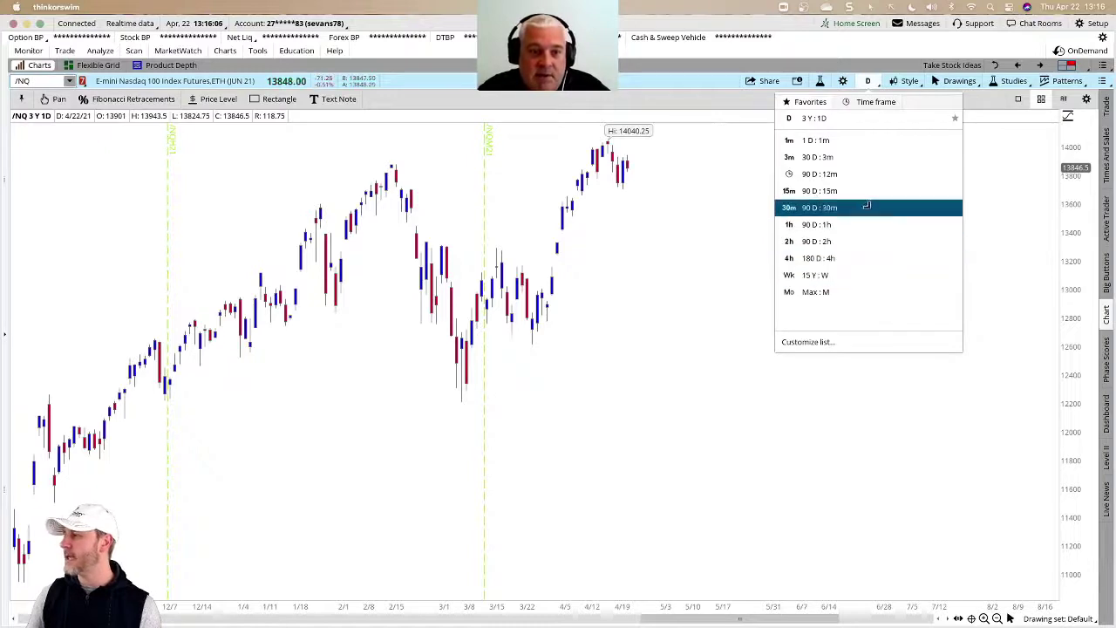
{"action": "left_click", "coordinate": [865, 207]}
{"action": "left_click_drag", "start_coordinate": [780, 187], "coordinate": [968, 200]}
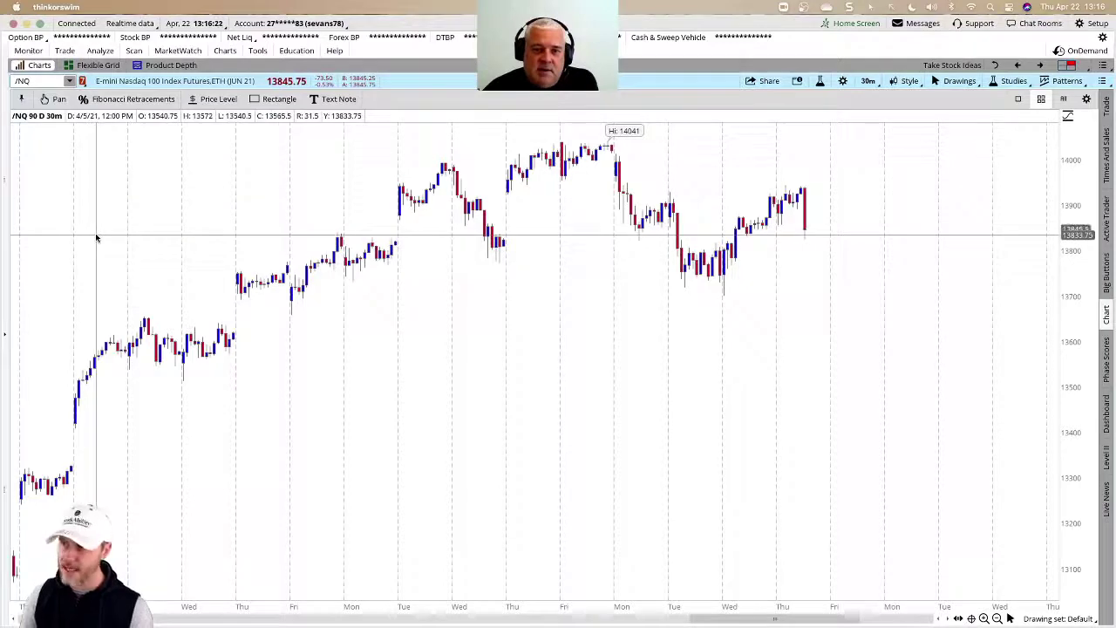
Step: Load /YM in the 90-day 30-minute chart, showing the April 2021 candles
{"action": "left_click", "coordinate": [52, 81]}
{"action": "type", "text": "/YM"}
{"action": "key", "text": "Return"}
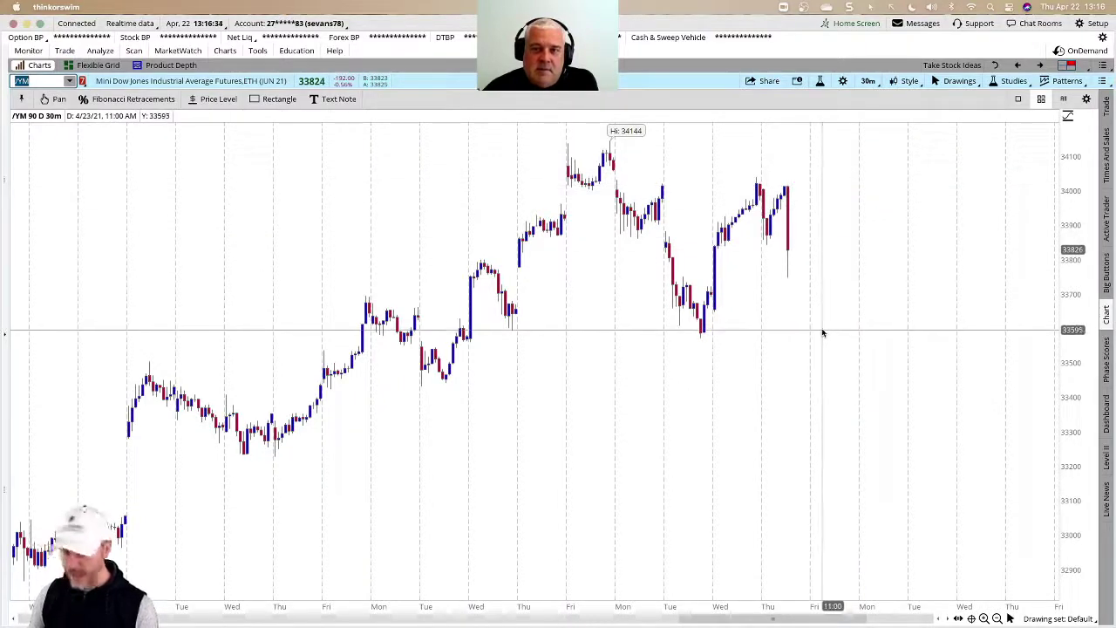
Step: Box 30-minute /YM support at about 33,650–33,715 and sketch two zigzag price patterns below it, clearing all drawings after review
{"action": "left_click_drag", "start_coordinate": [710, 301], "coordinate": [1084, 310]}
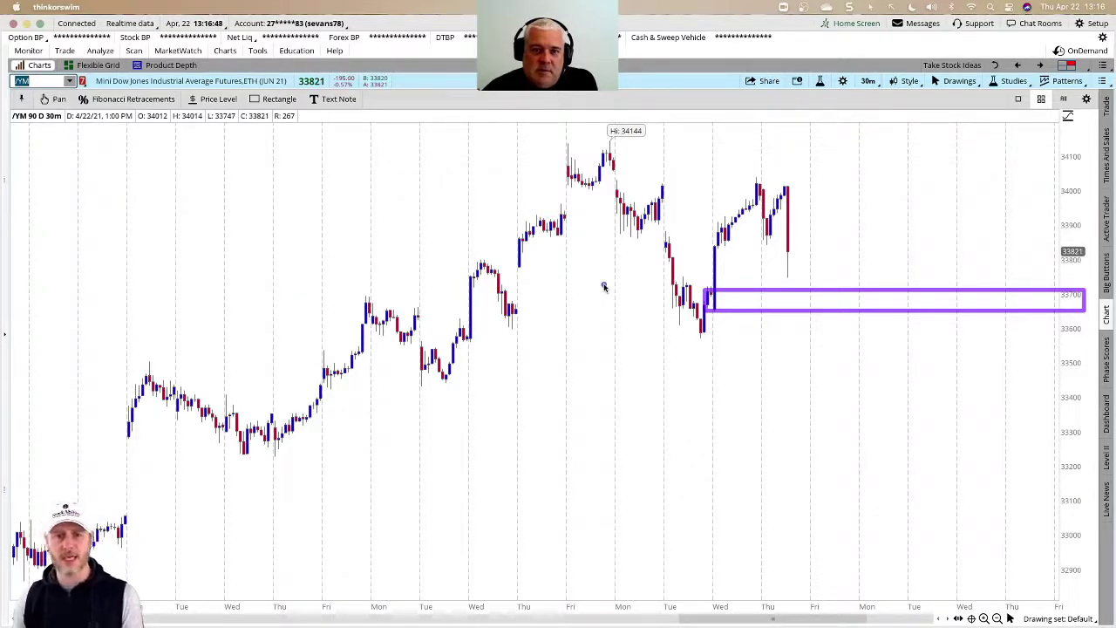
{"action": "key", "text": "ctrl"}
{"action": "mouse_move", "coordinate": [593, 433]}
{"action": "left_mouse_down"}
{"action": "mouse_move", "coordinate": [611, 417]}
{"action": "mouse_move", "coordinate": [720, 424]}
{"action": "mouse_move", "coordinate": [761, 395]}
{"action": "left_mouse_up"}
{"action": "mouse_move", "coordinate": [727, 532]}
{"action": "left_mouse_down"}
{"action": "mouse_move", "coordinate": [779, 454]}
{"action": "mouse_move", "coordinate": [824, 565]}
{"action": "mouse_move", "coordinate": [915, 529]}
{"action": "mouse_move", "coordinate": [932, 592]}
{"action": "mouse_move", "coordinate": [998, 557]}
{"action": "mouse_move", "coordinate": [1040, 471]}
{"action": "left_mouse_up"}
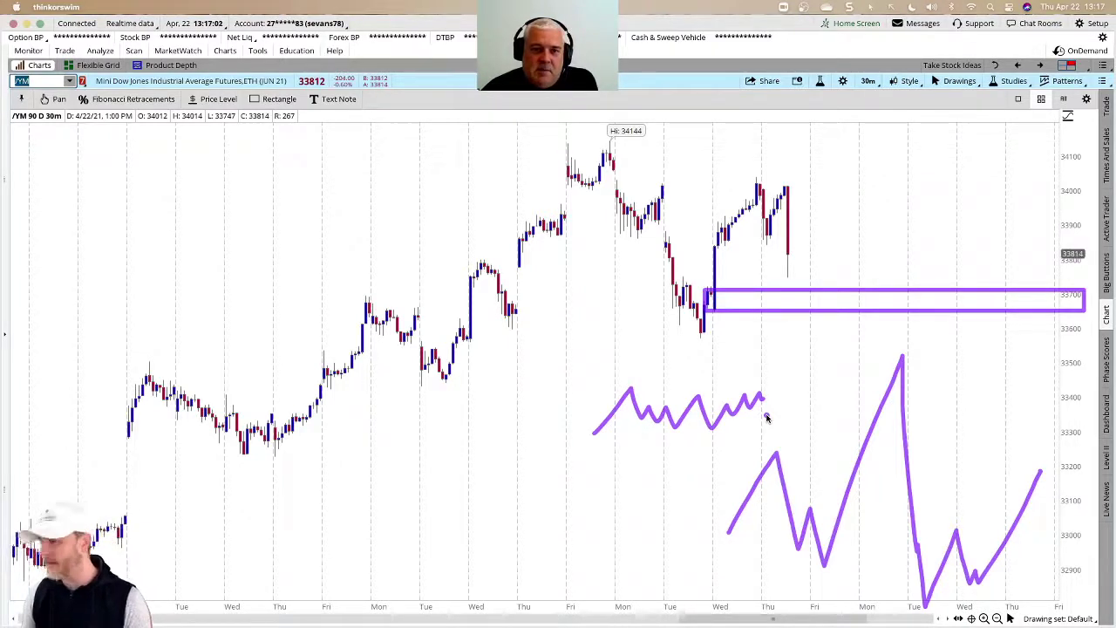
{"action": "key", "text": "ctrl"}
{"action": "key", "text": "ctrl+Delete"}
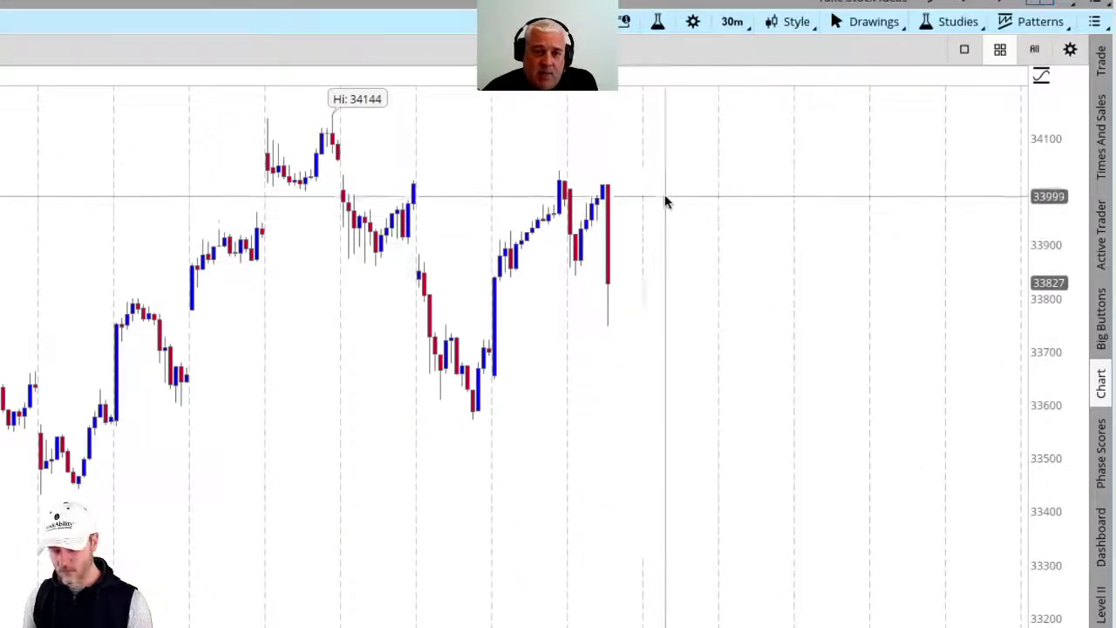
Step: Mark the last /YM candle's range with lines at about 34,015 and 33,750, sketch two rising arrows and one falling arrow, and clear all drawings
{"action": "left_click_drag", "start_coordinate": [593, 184], "coordinate": [688, 184]}
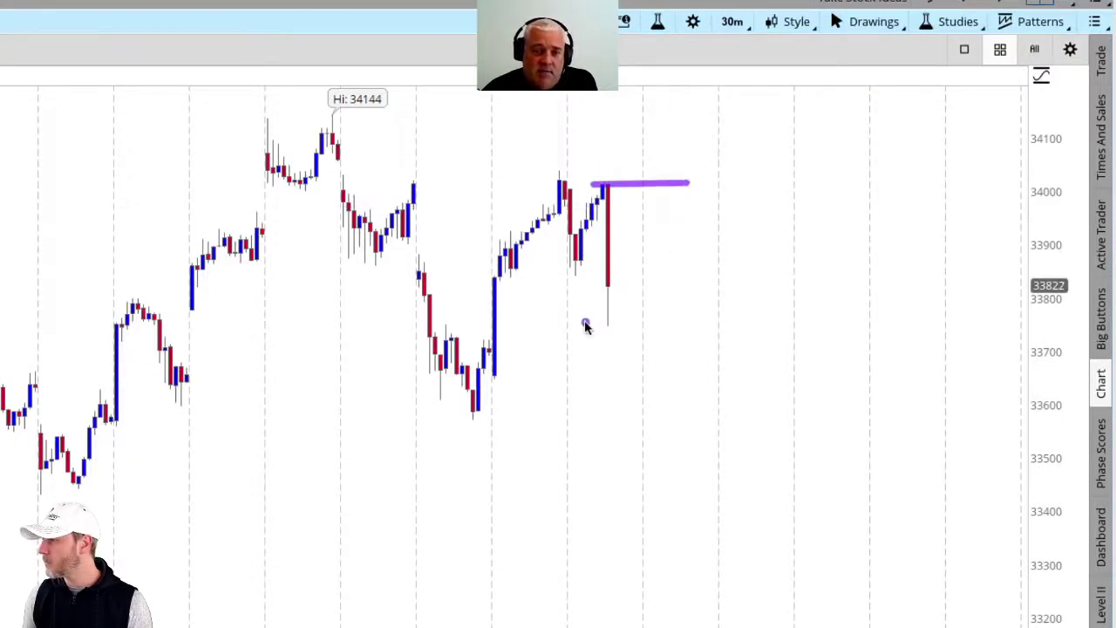
{"action": "left_click_drag", "start_coordinate": [600, 325], "coordinate": [728, 327]}
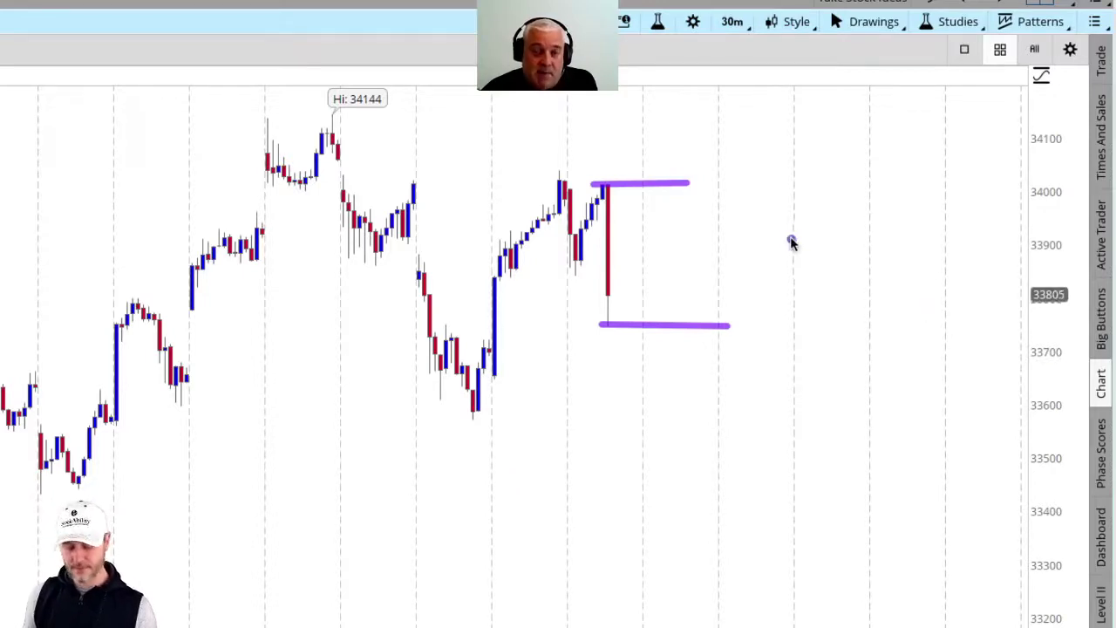
{"action": "left_click_drag", "start_coordinate": [634, 319], "coordinate": [735, 166]}
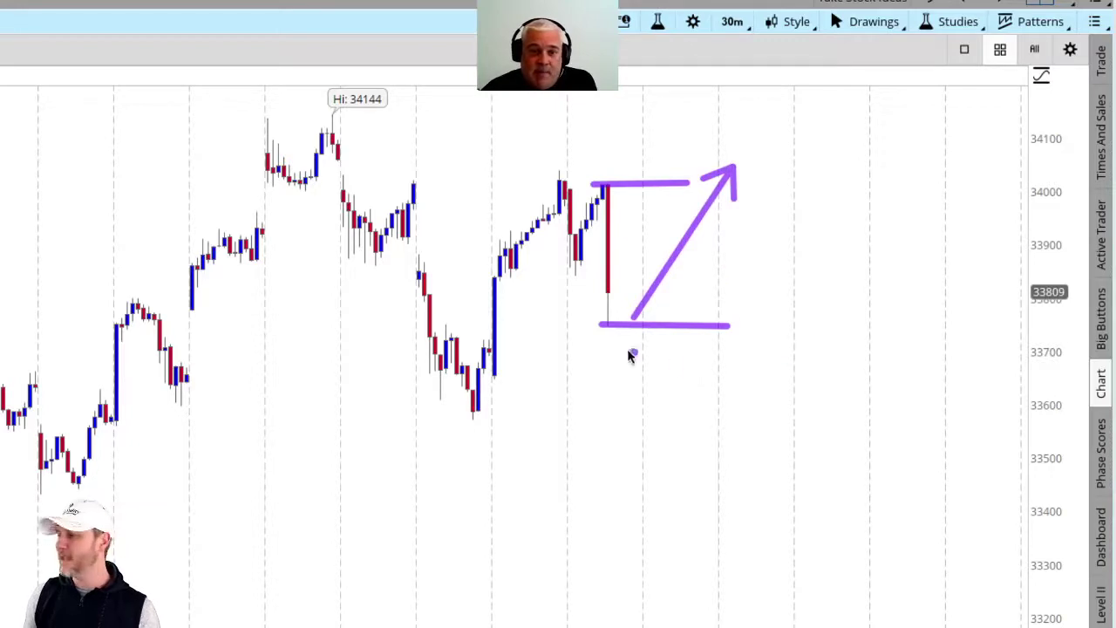
{"action": "left_click_drag", "start_coordinate": [613, 301], "coordinate": [697, 447]}
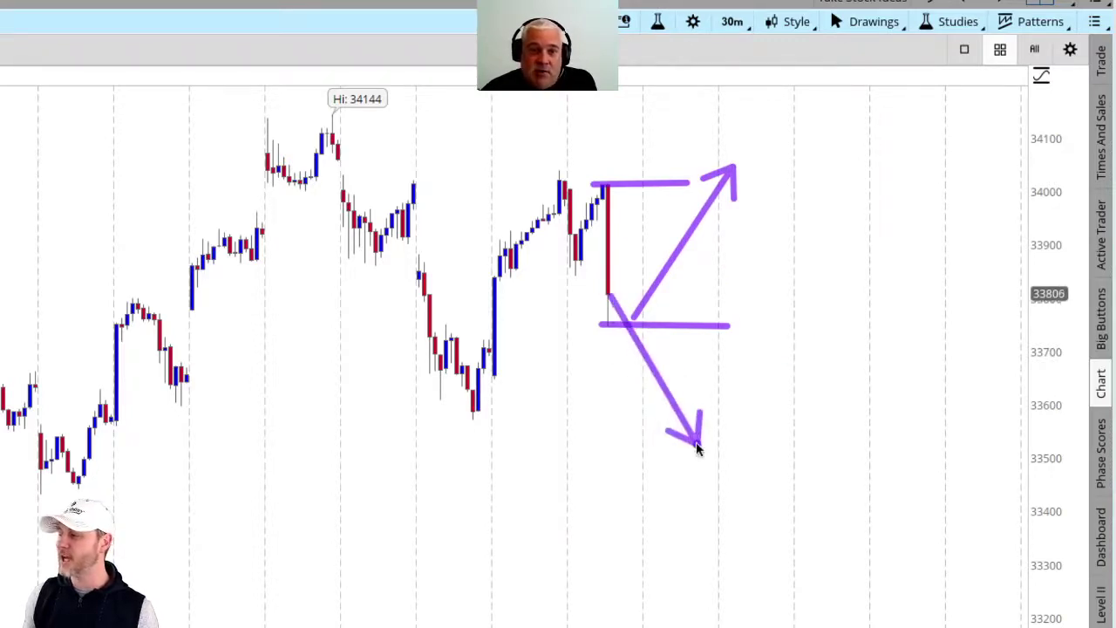
{"action": "left_click_drag", "start_coordinate": [731, 327], "coordinate": [893, 124]}
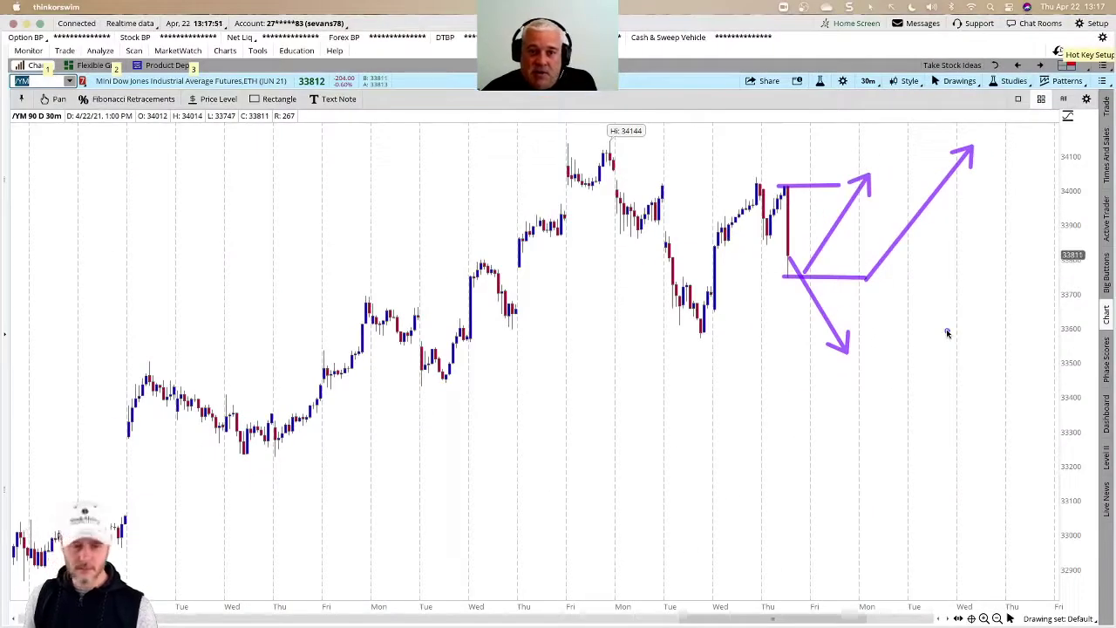
{"action": "key", "text": "Escape"}
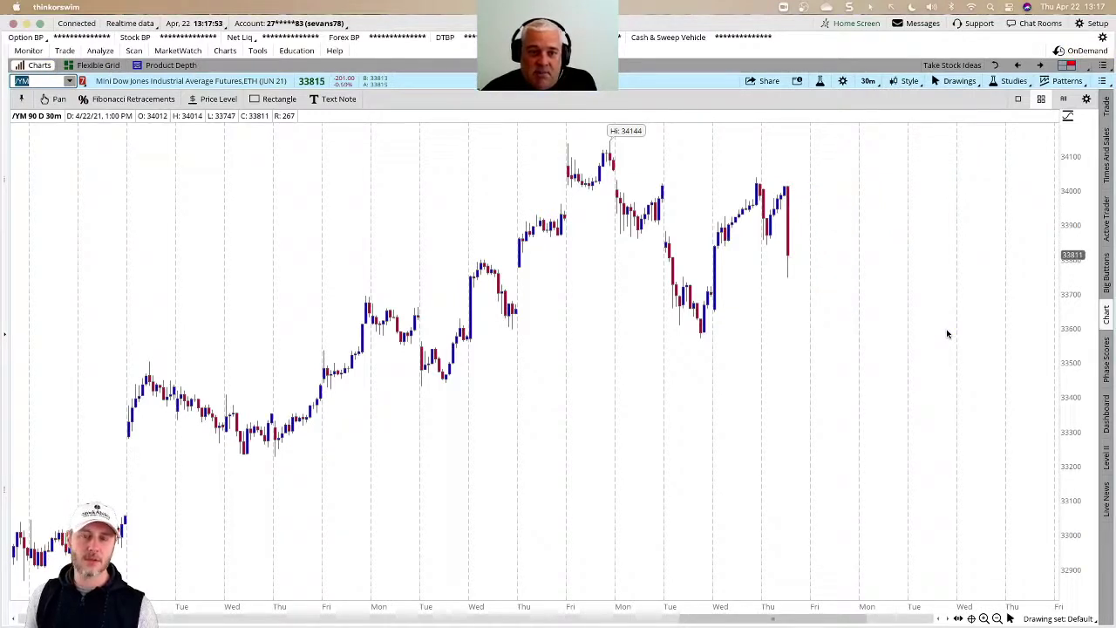